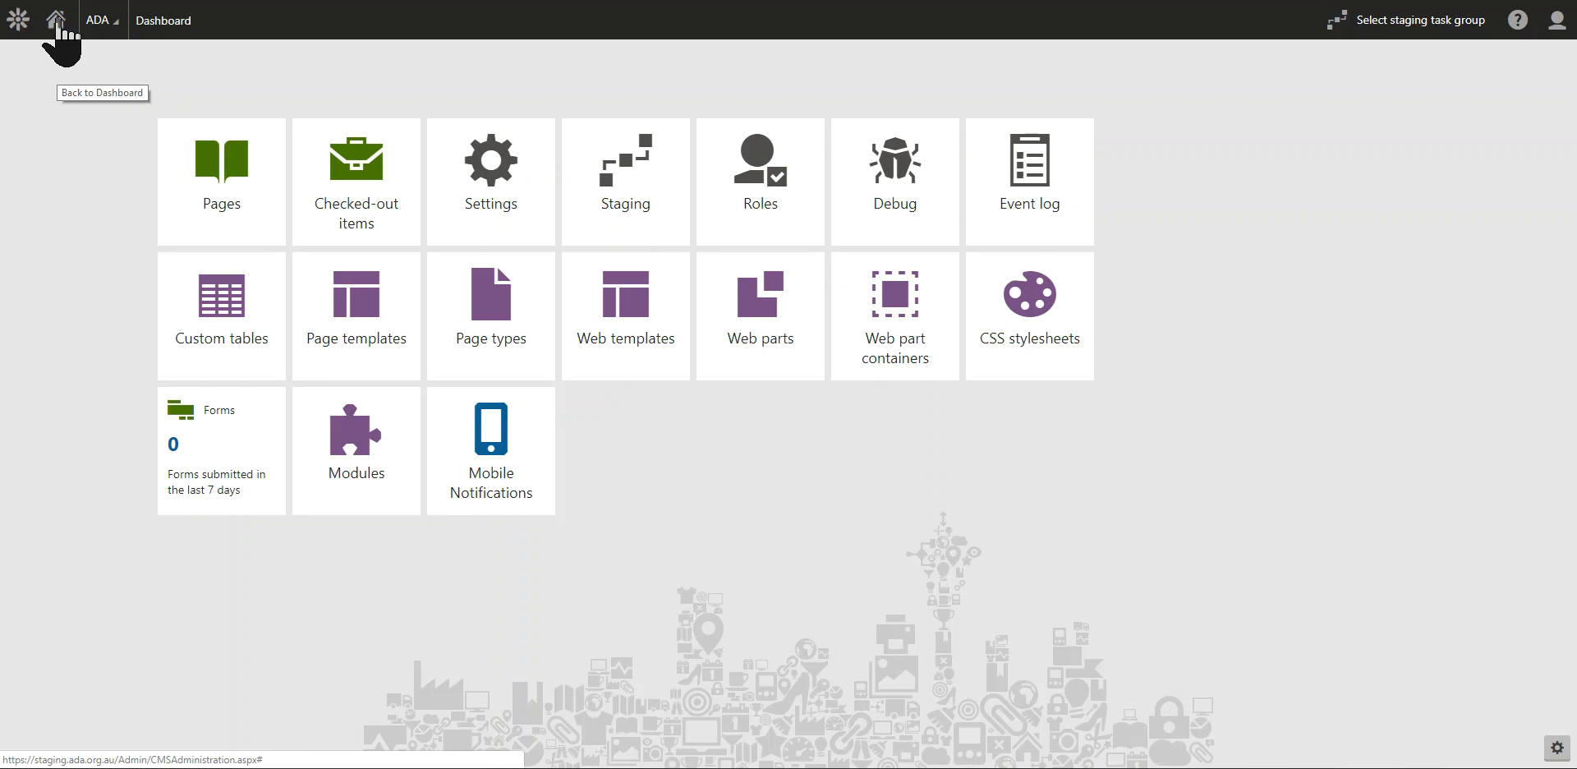
# Step: Search the applications for "email" and open Email marketing
pyautogui.click(18, 20)
pyautogui.write('email')
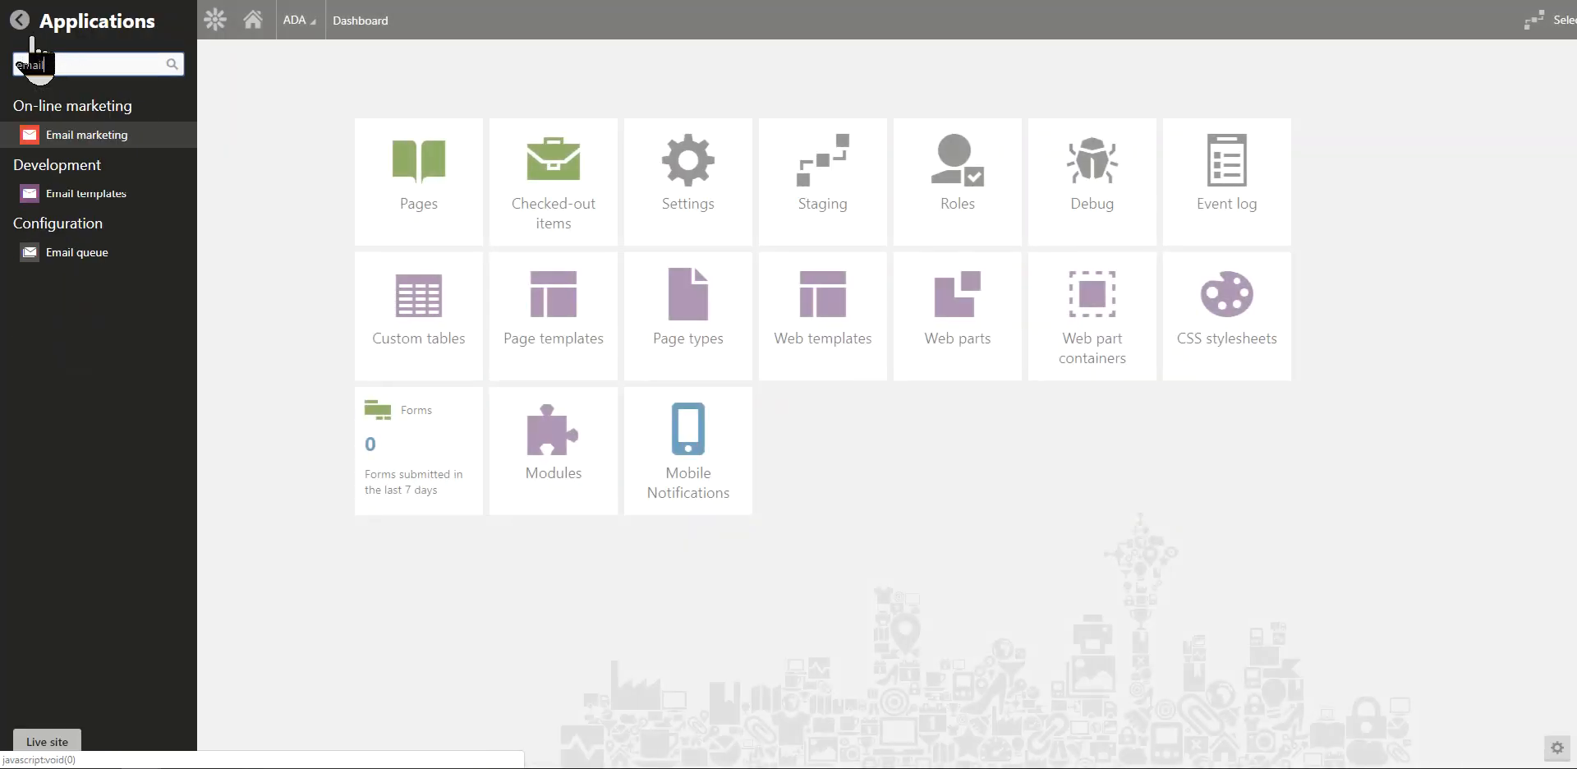
pyautogui.click(79, 141)
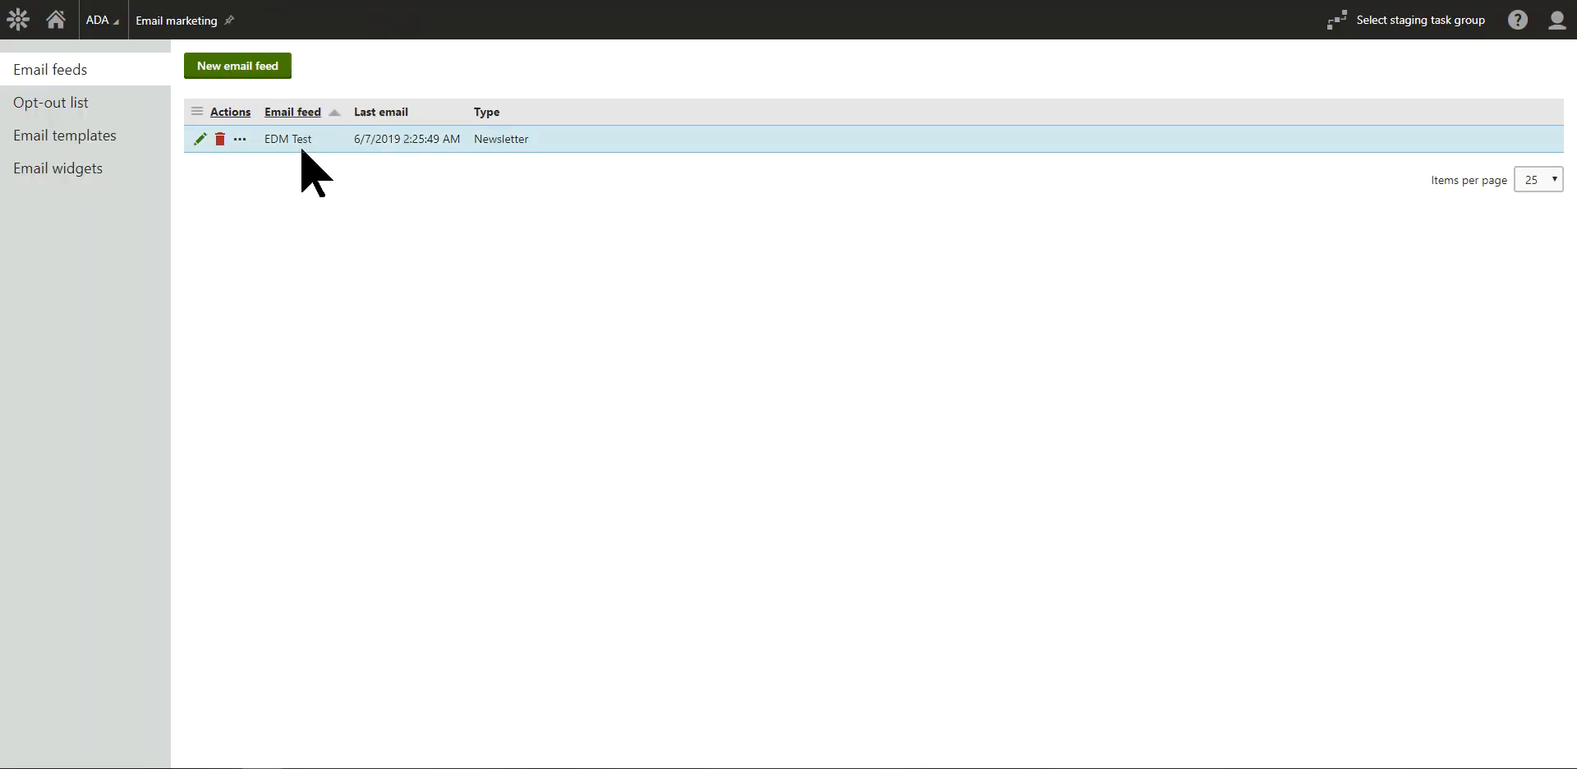
# Step: In the EDM Test feed, create a new email named "Email Test" based on the Main EDM Template
pyautogui.click(199, 139)
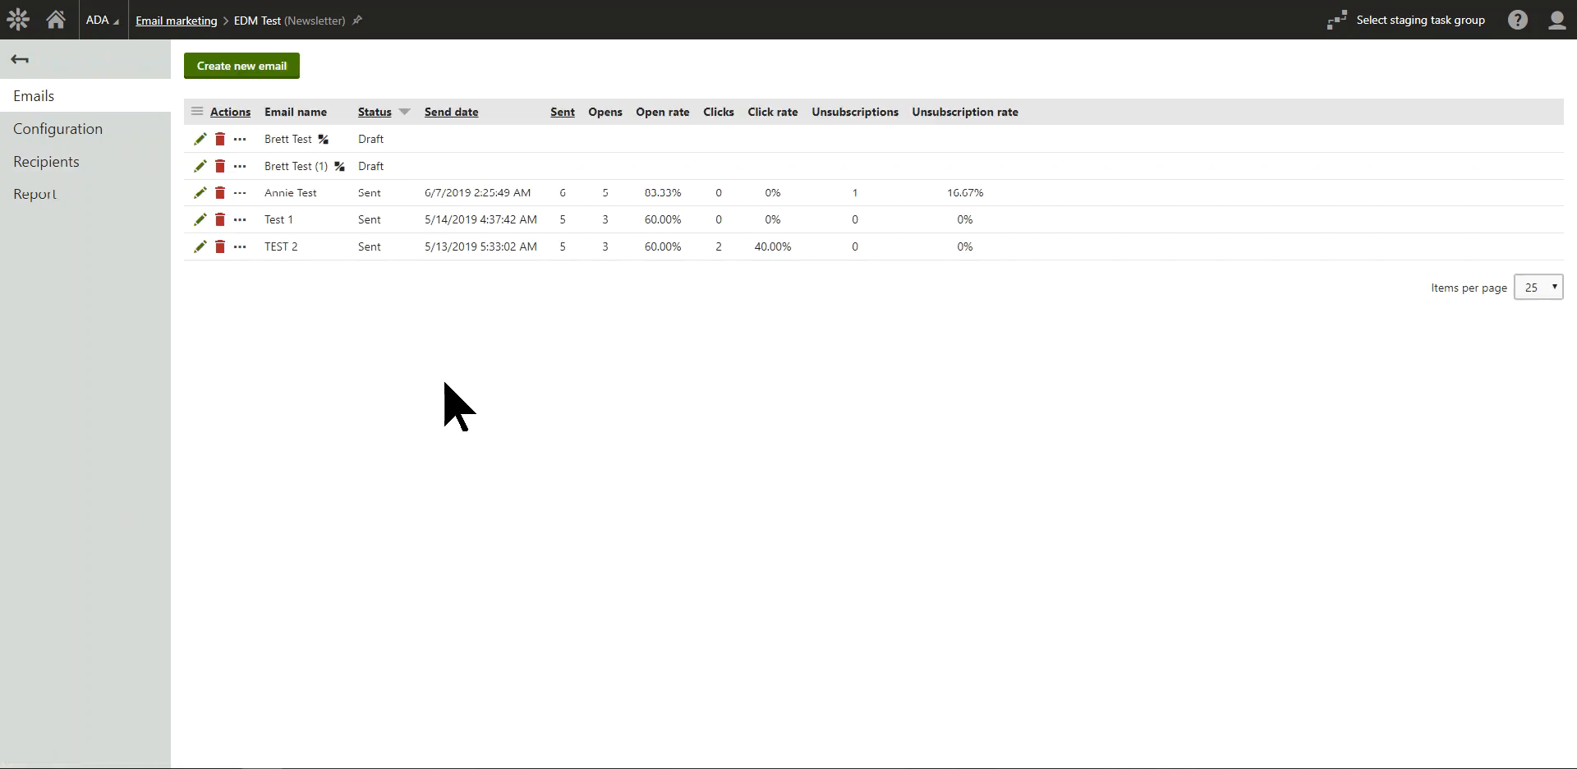
pyautogui.click(257, 75)
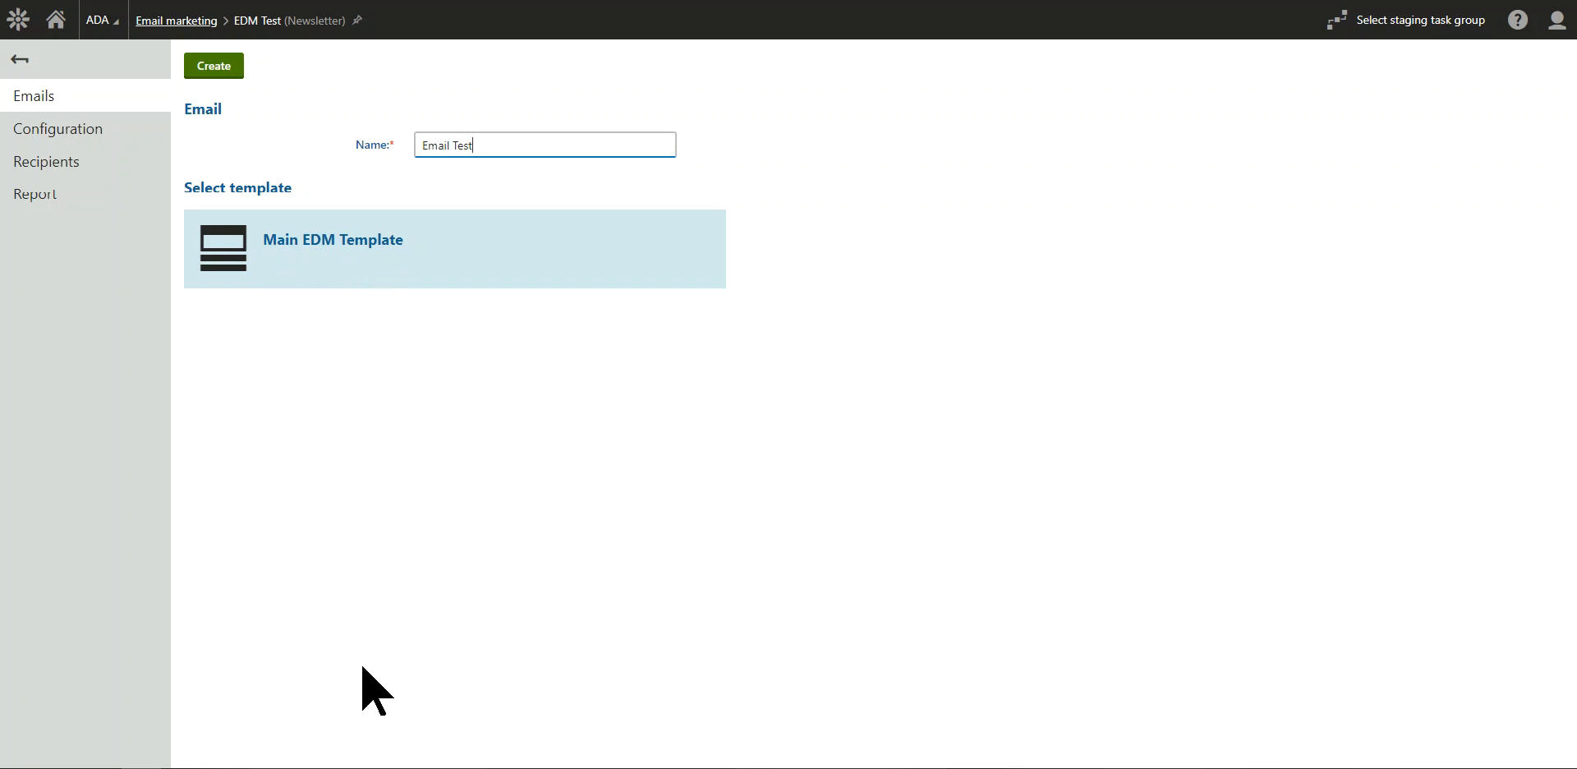
pyautogui.click(219, 71)
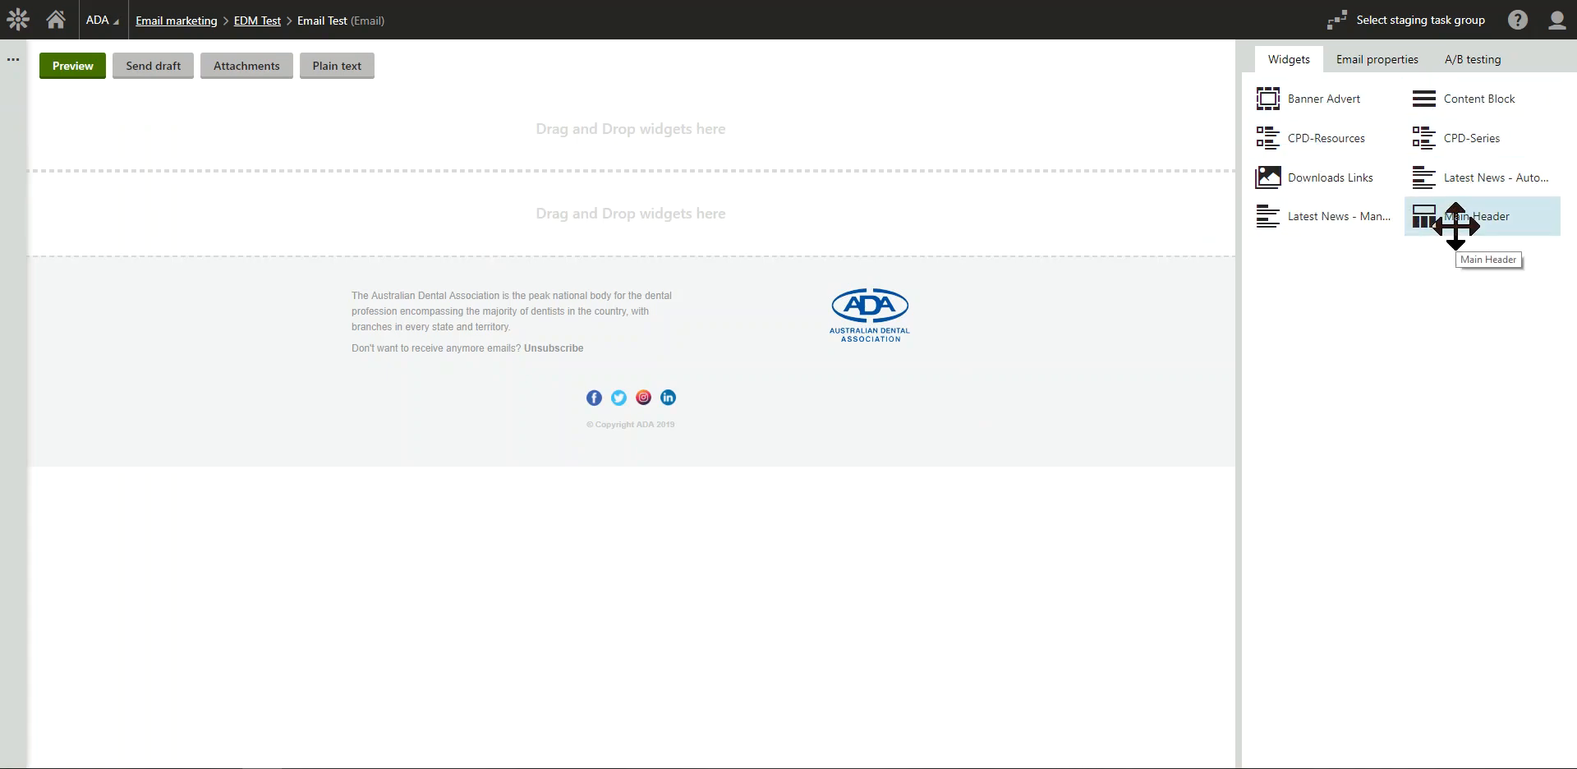
# Step: Add a Main Header widget to the email's first widget zone and apply it with the membership ID hidden
pyautogui.moveTo(1474, 223); pyautogui.dragTo(657, 128)
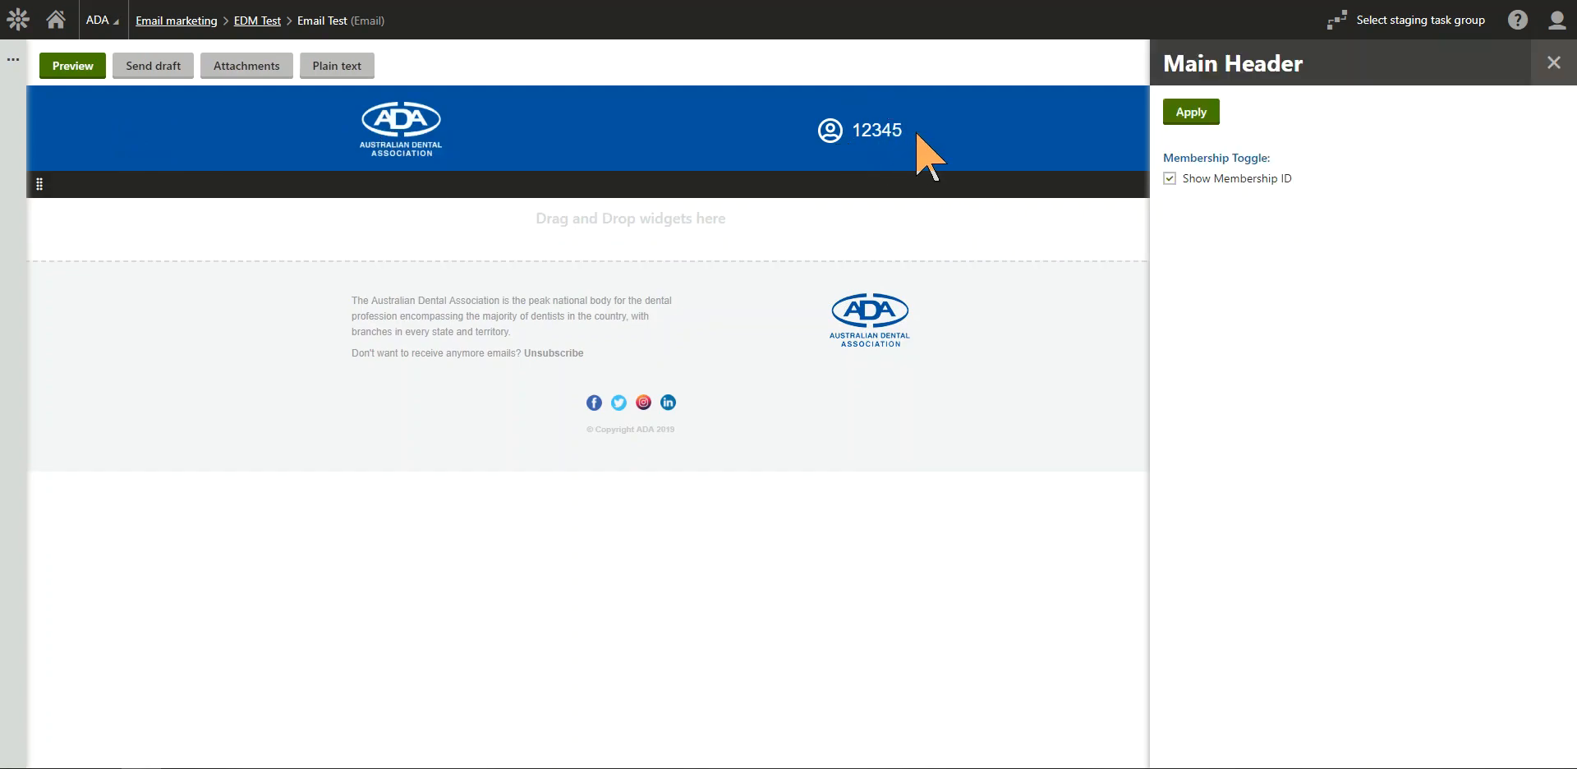
pyautogui.click(1170, 178)
pyautogui.click(1189, 115)
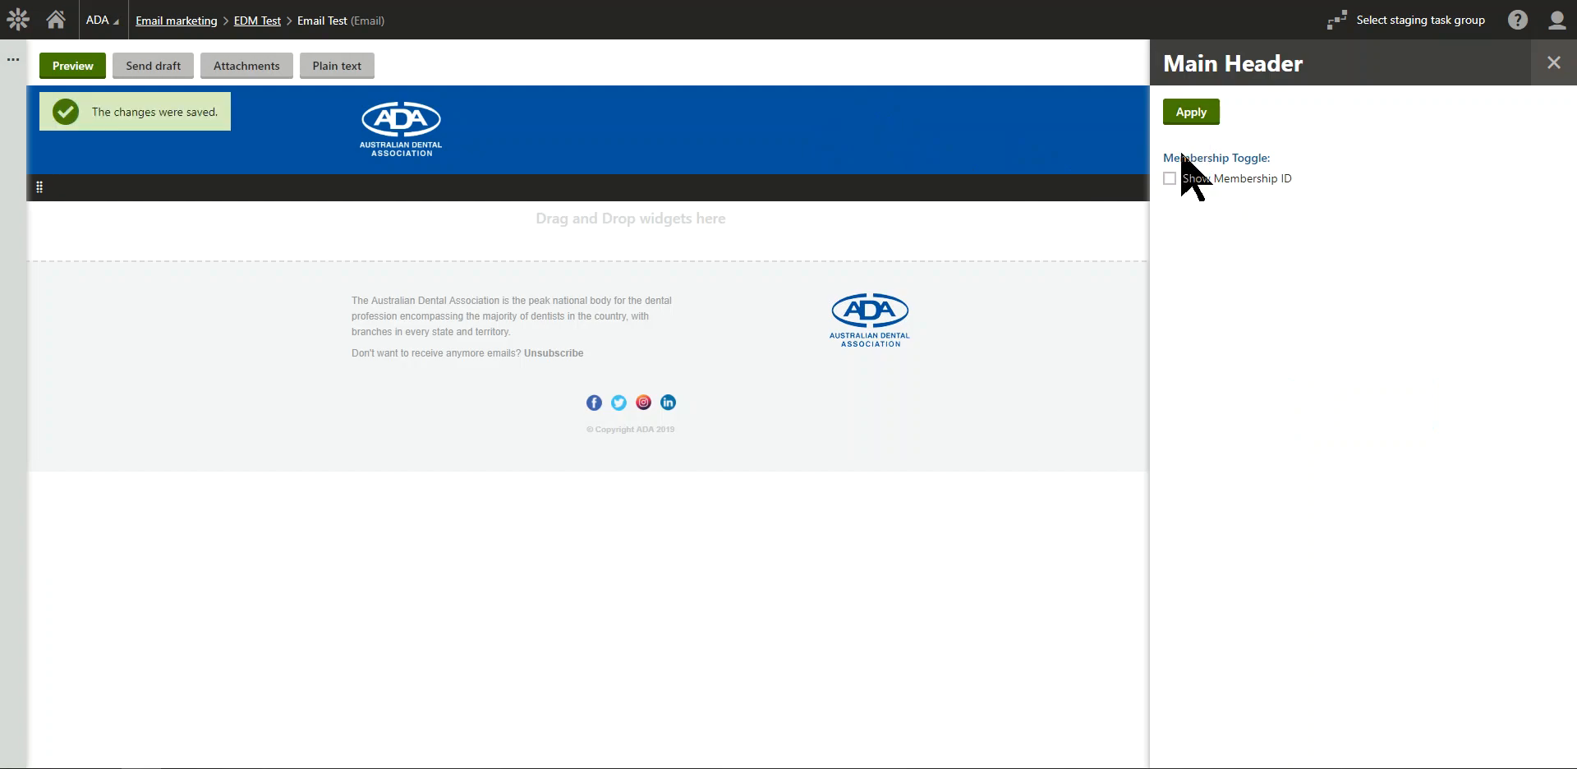
# Step: Turn the Main Header's membership ID display back on, apply it and close the widget's properties
pyautogui.click(1170, 179)
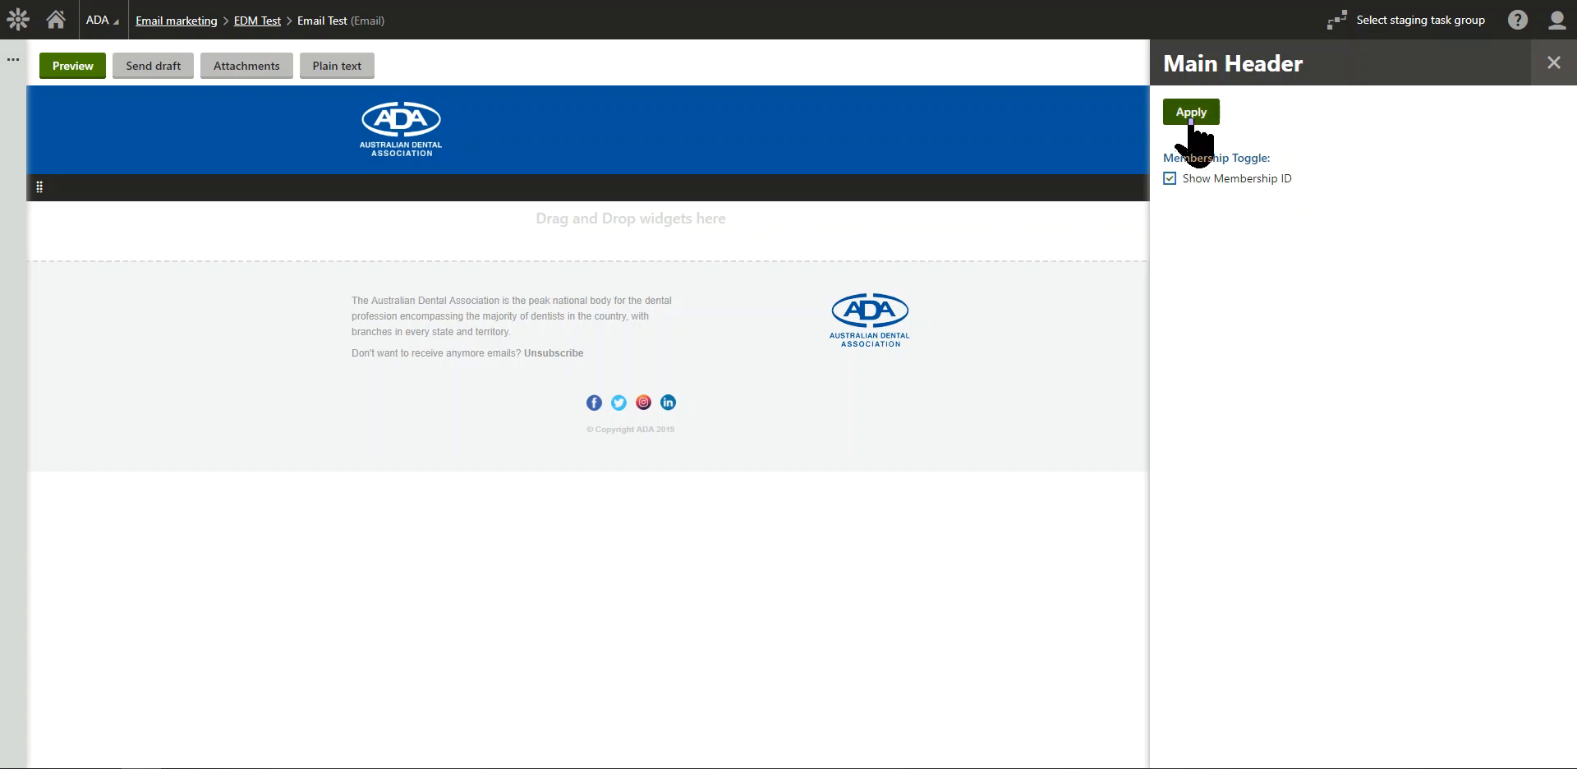
pyautogui.click(1190, 117)
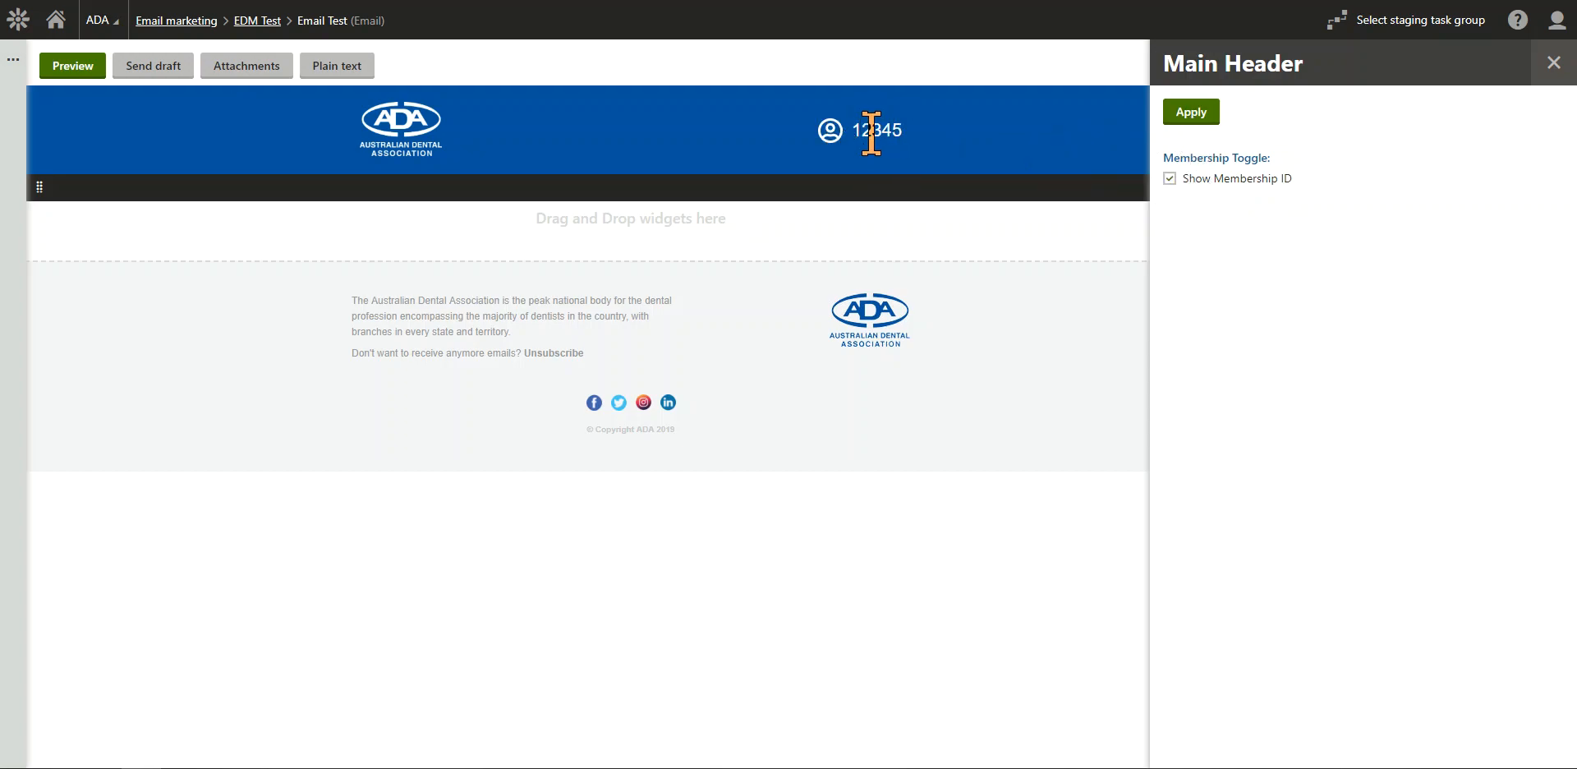
pyautogui.click(1553, 62)
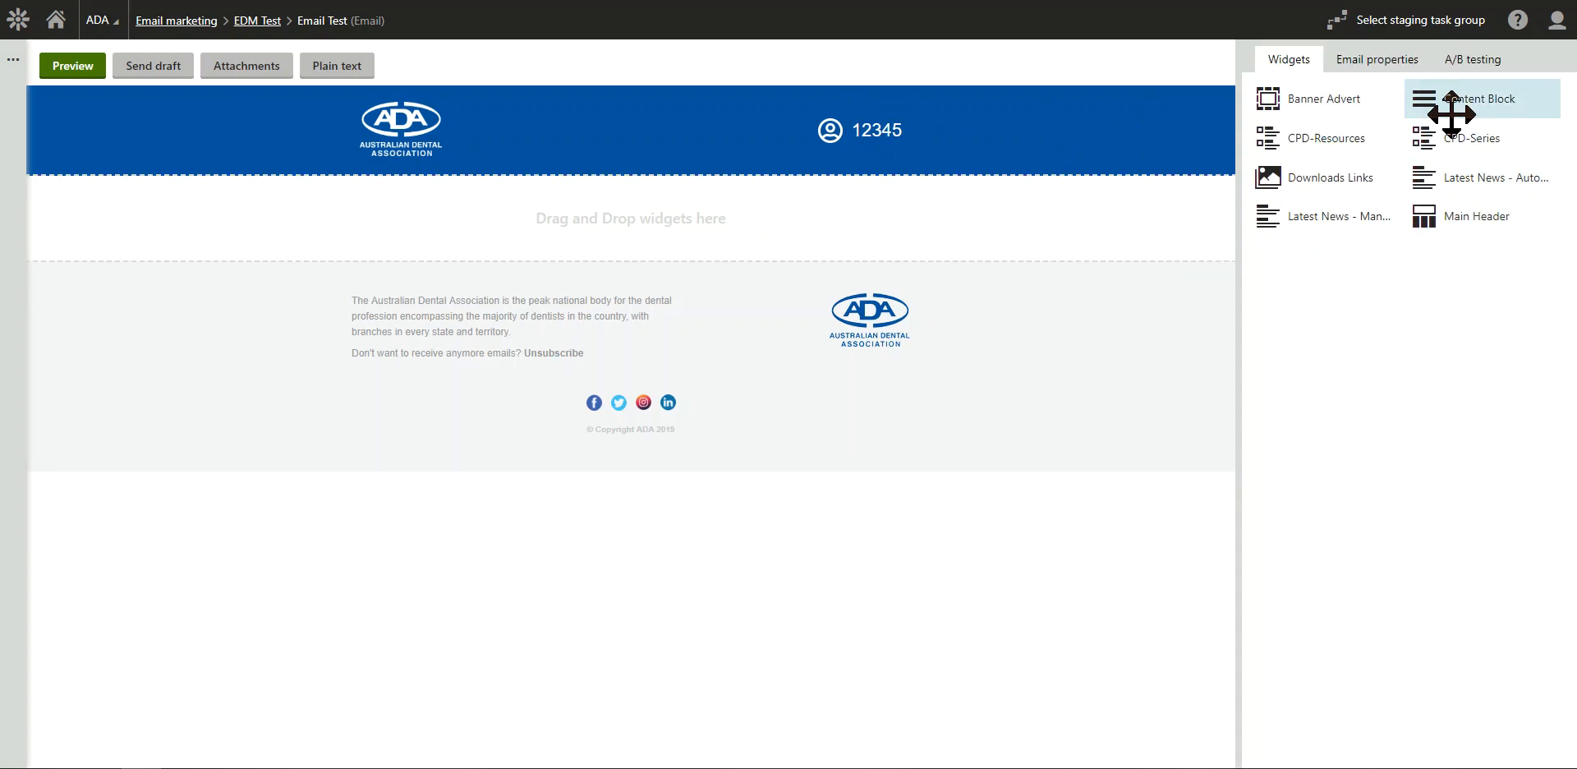
# Step: Add a Content Block widget to the zone below the header, keeping its background colour White
pyautogui.moveTo(1468, 100); pyautogui.dragTo(687, 239)
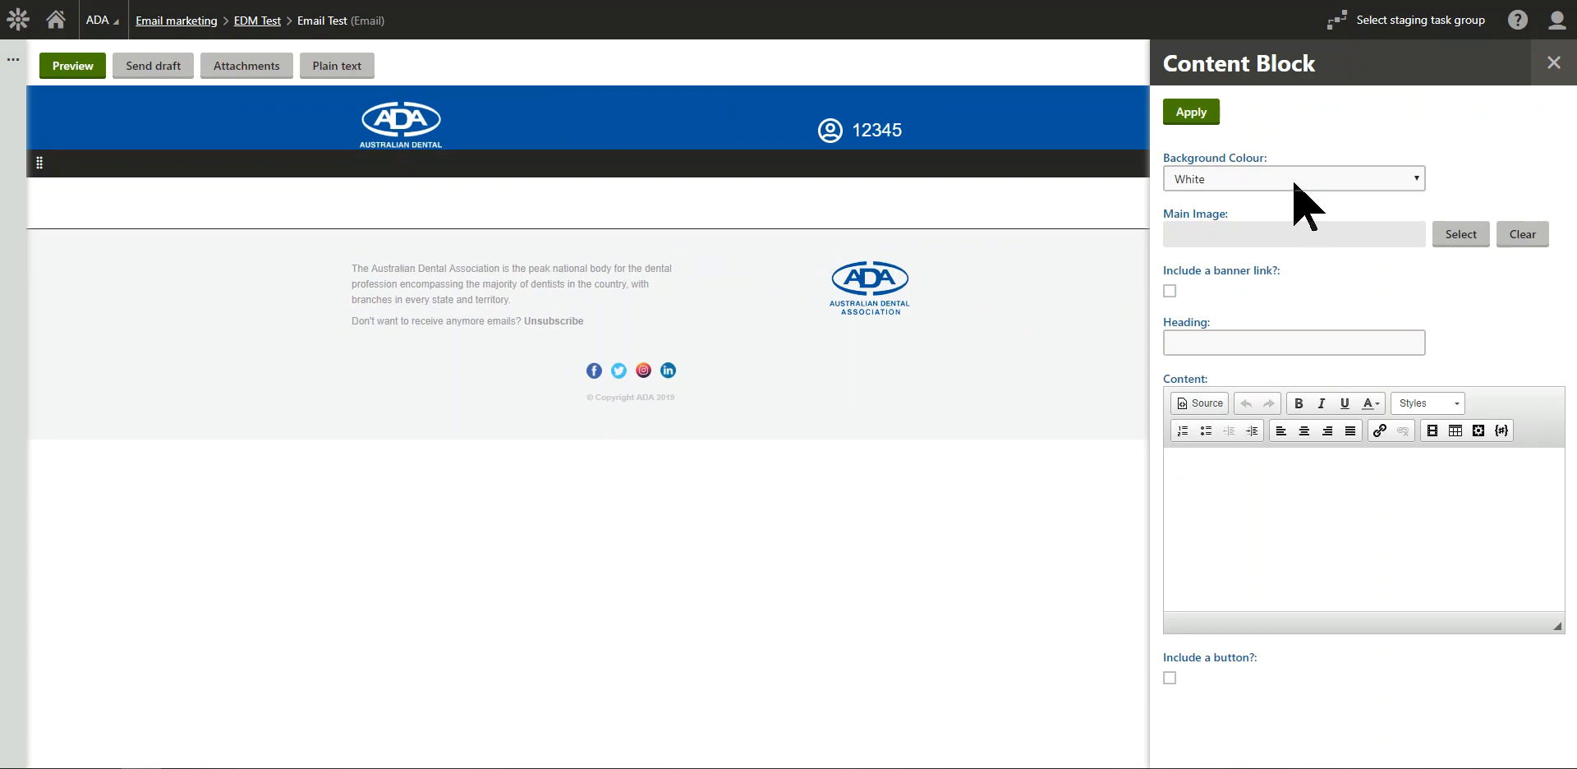
pyautogui.click(1322, 183)
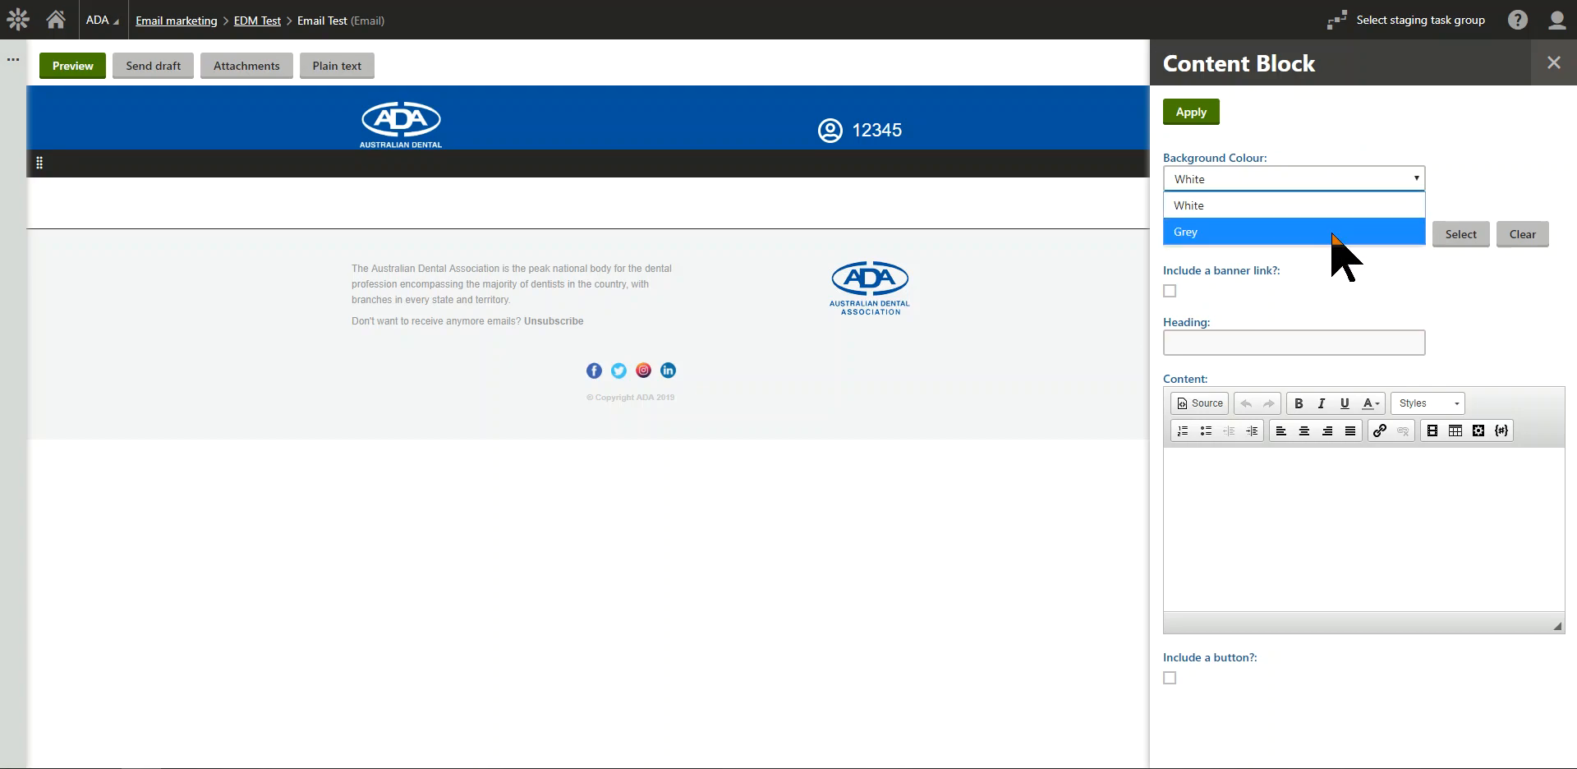
pyautogui.click(1483, 187)
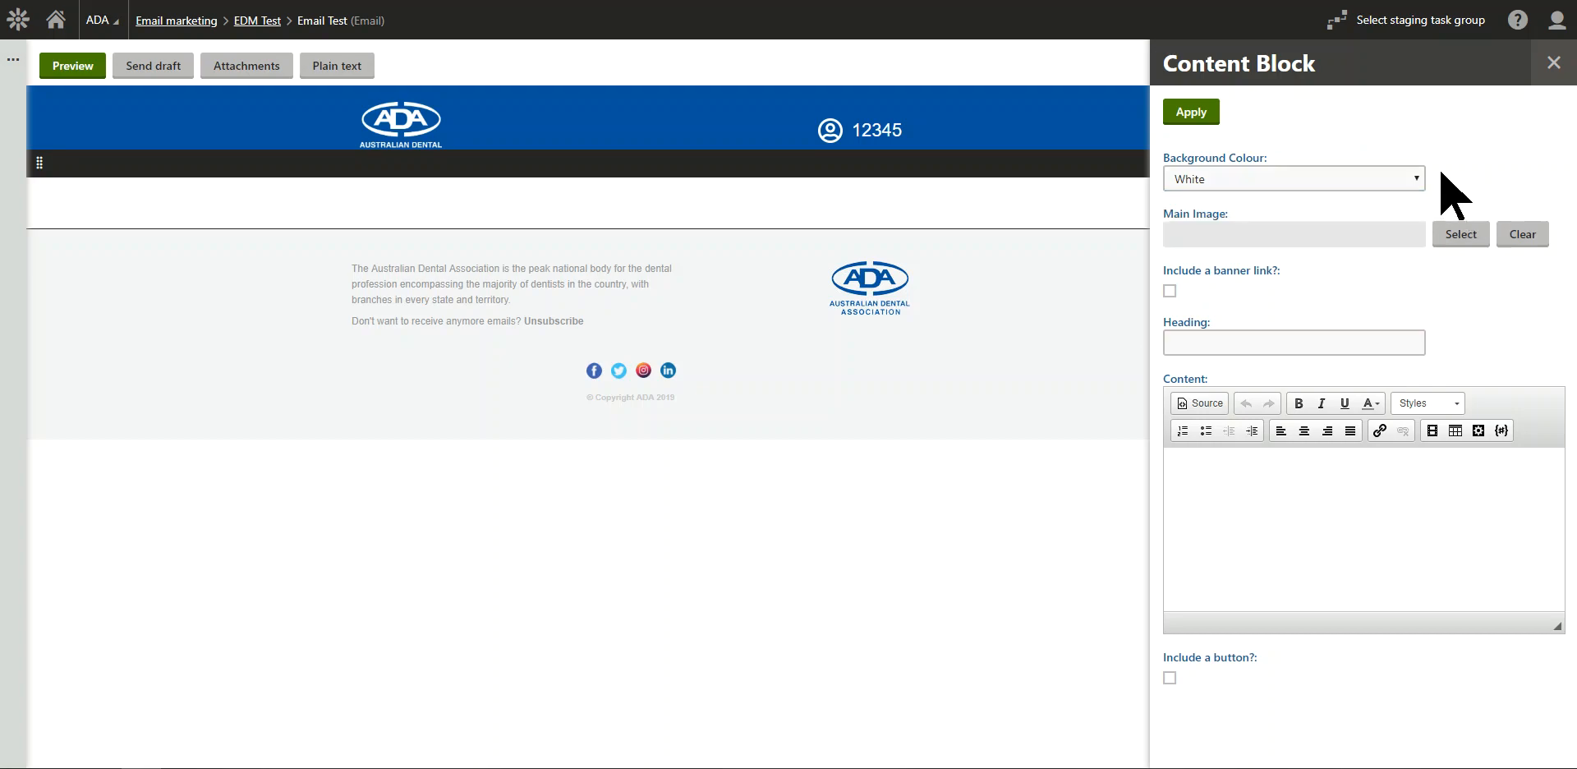
# Step: Set the content block's main image to Limitations-of-Composite-Resins-homepage from the media library's EDM Content-Images folder
pyautogui.click(1470, 238)
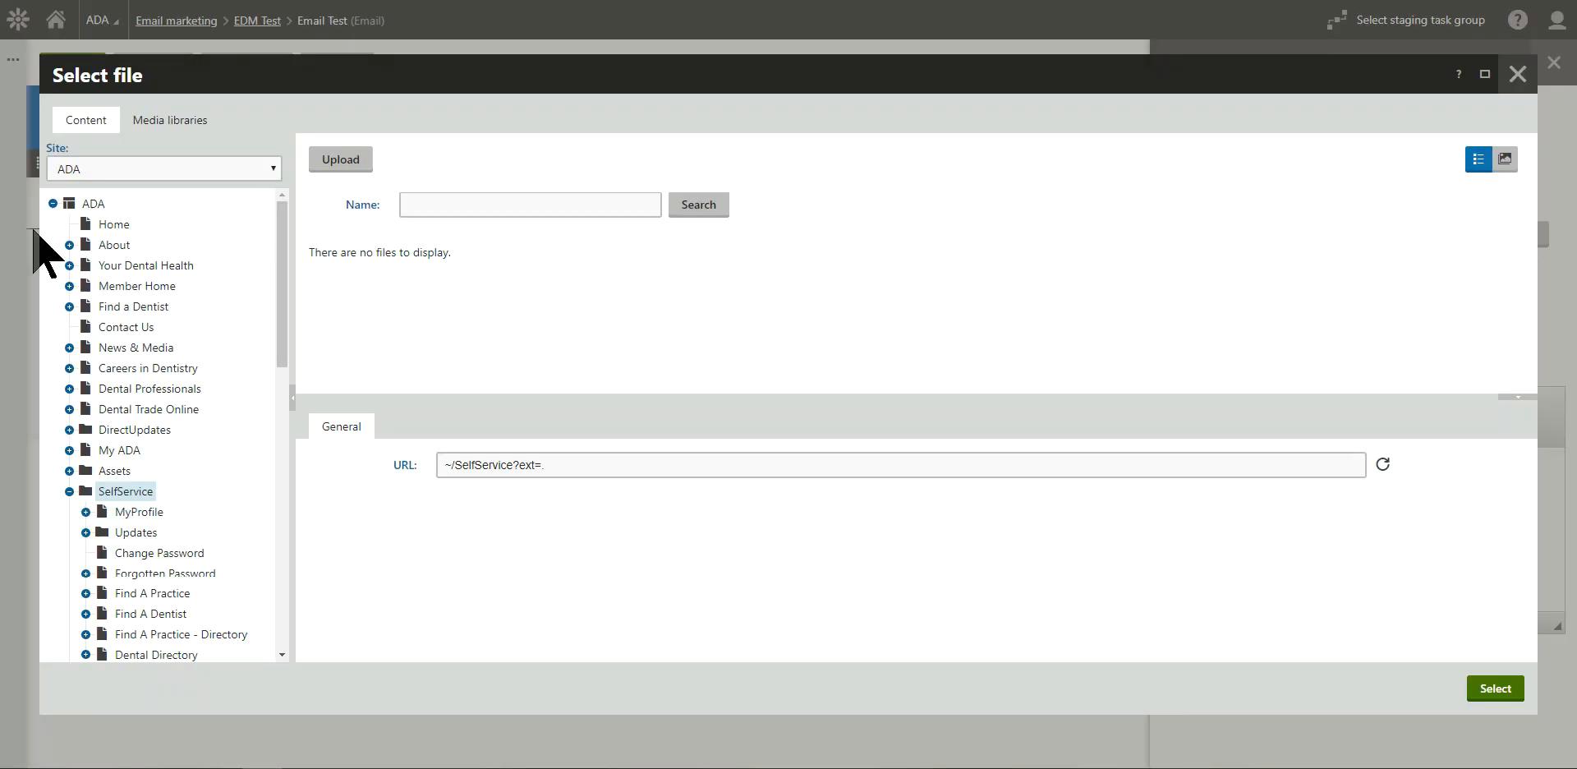
pyautogui.click(171, 115)
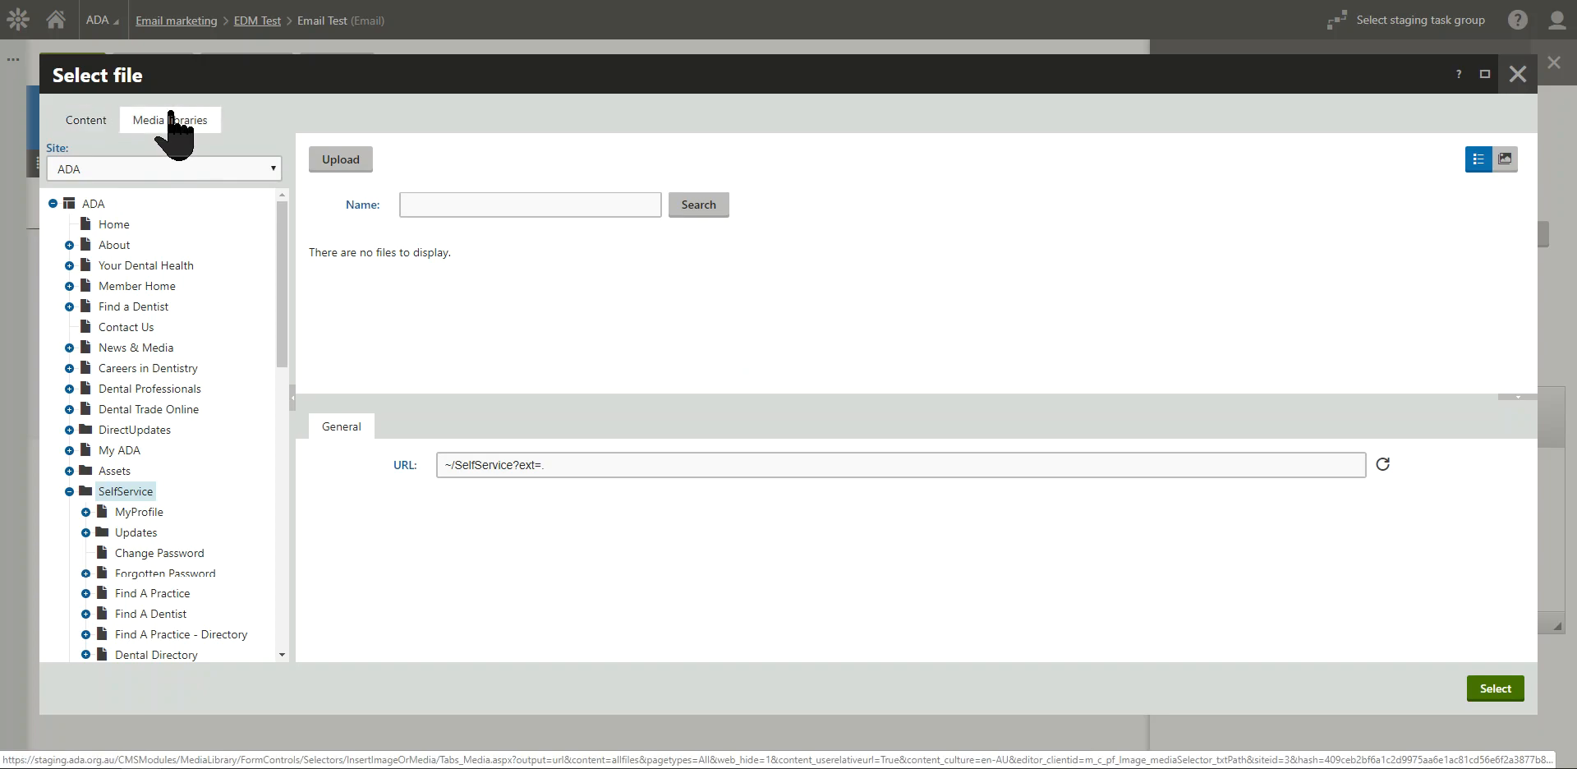
pyautogui.click(171, 121)
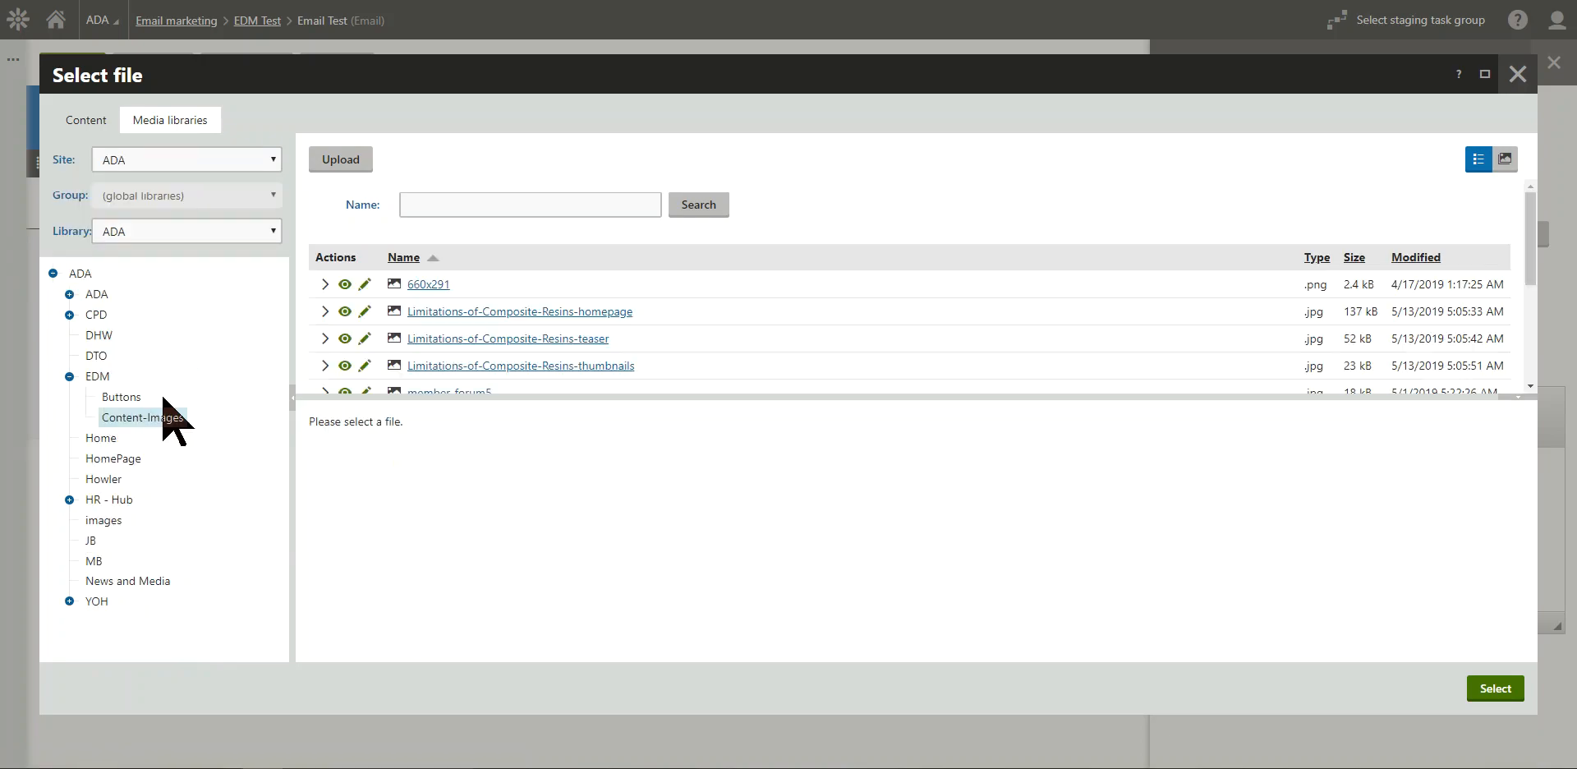
pyautogui.click(547, 316)
pyautogui.scroll(-3, 562, 377)
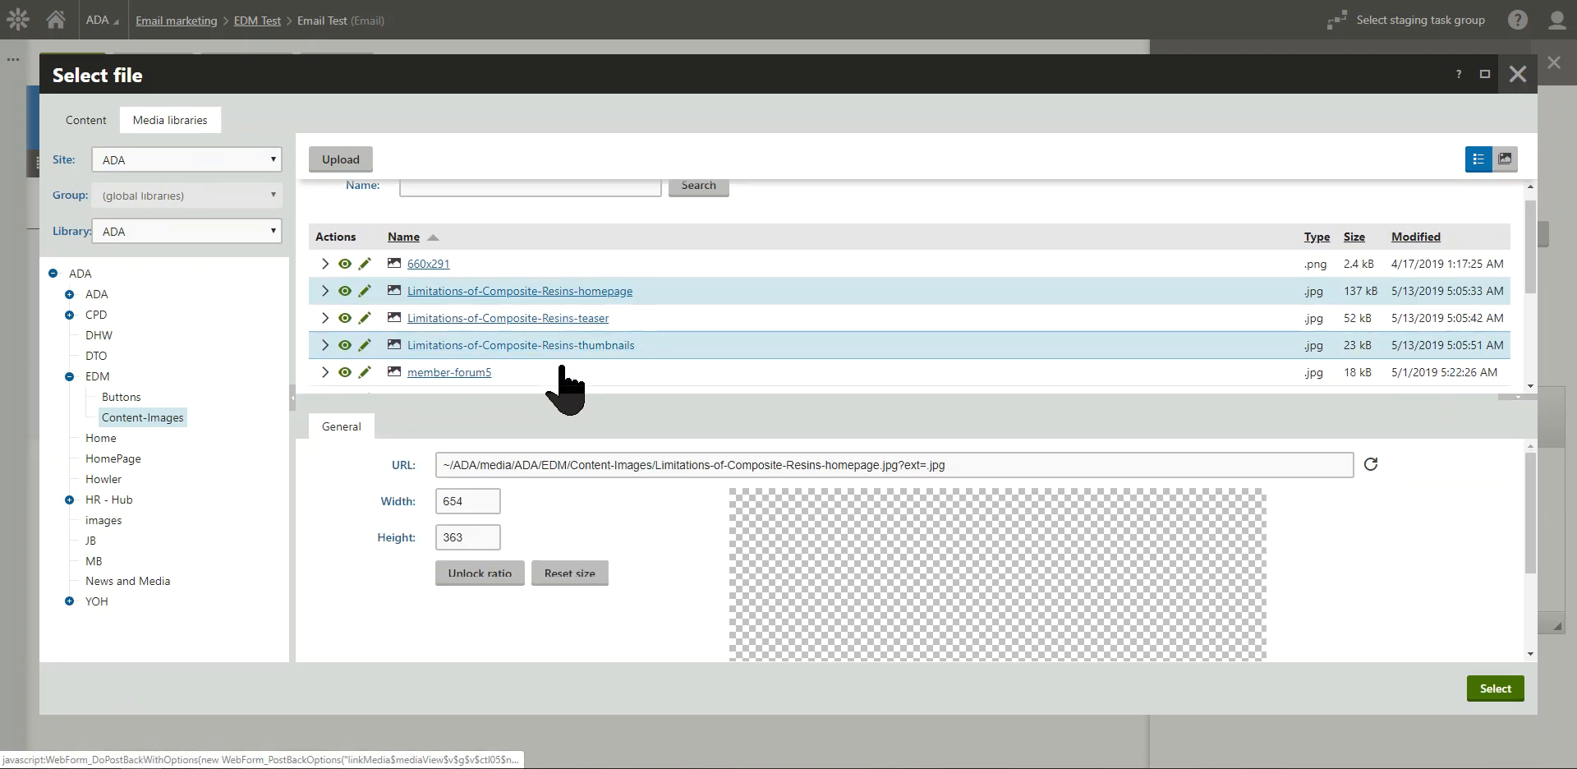
pyautogui.click(1495, 690)
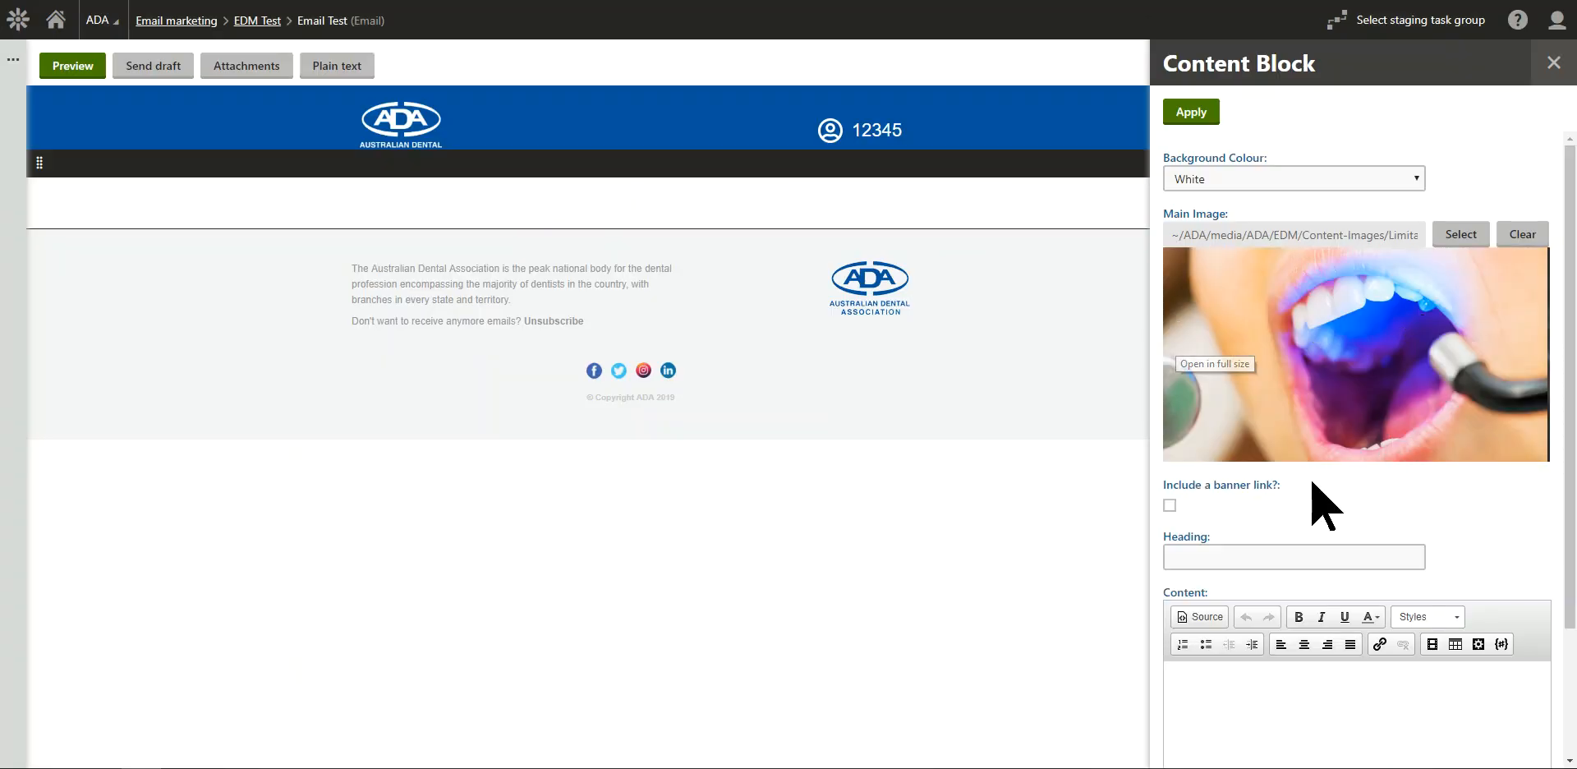
# Step: Include a banner link on the content block's image and point it to the site's Contact Us page
pyautogui.click(1169, 506)
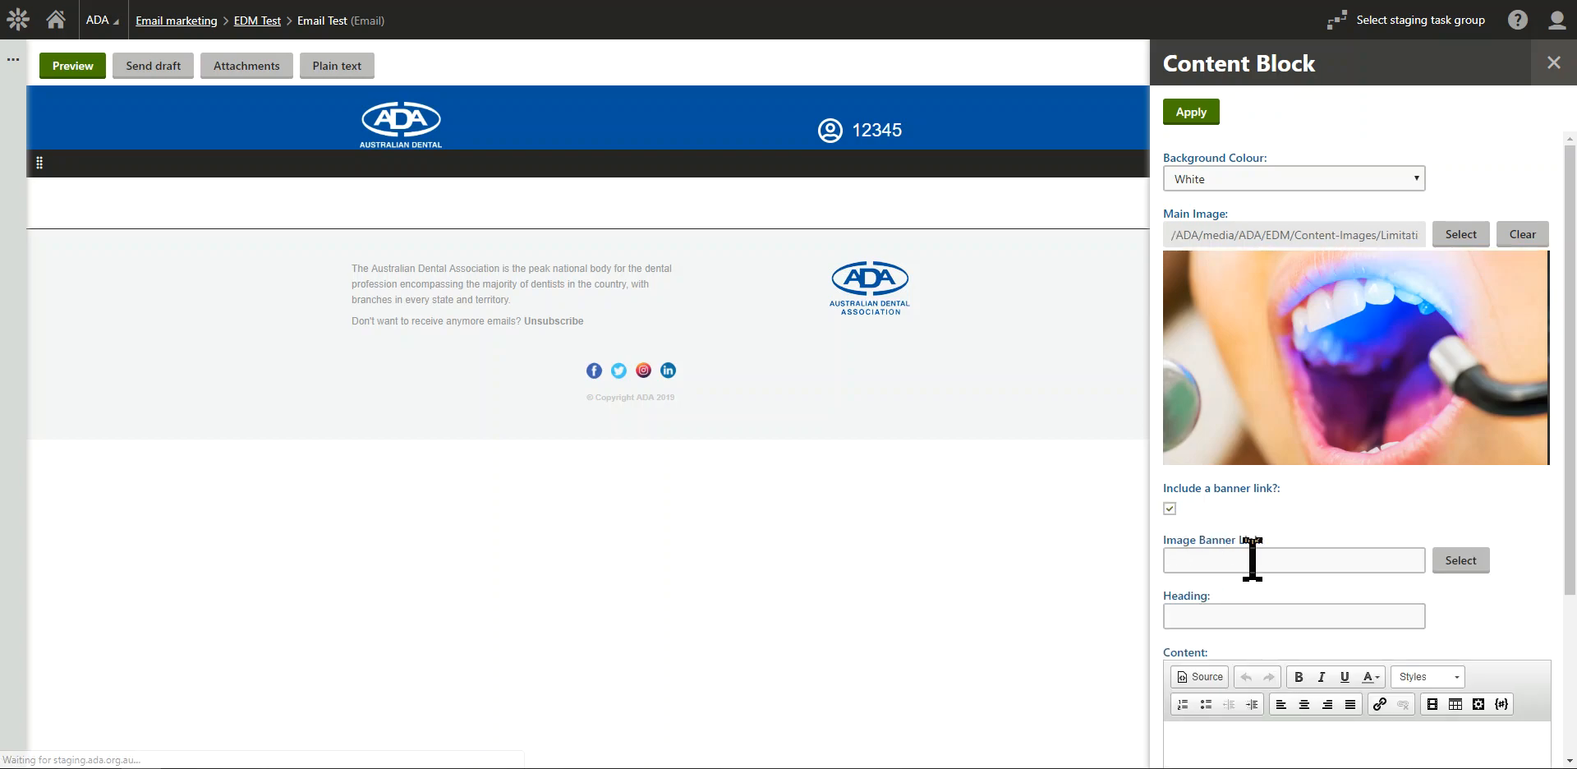
pyautogui.click(1461, 561)
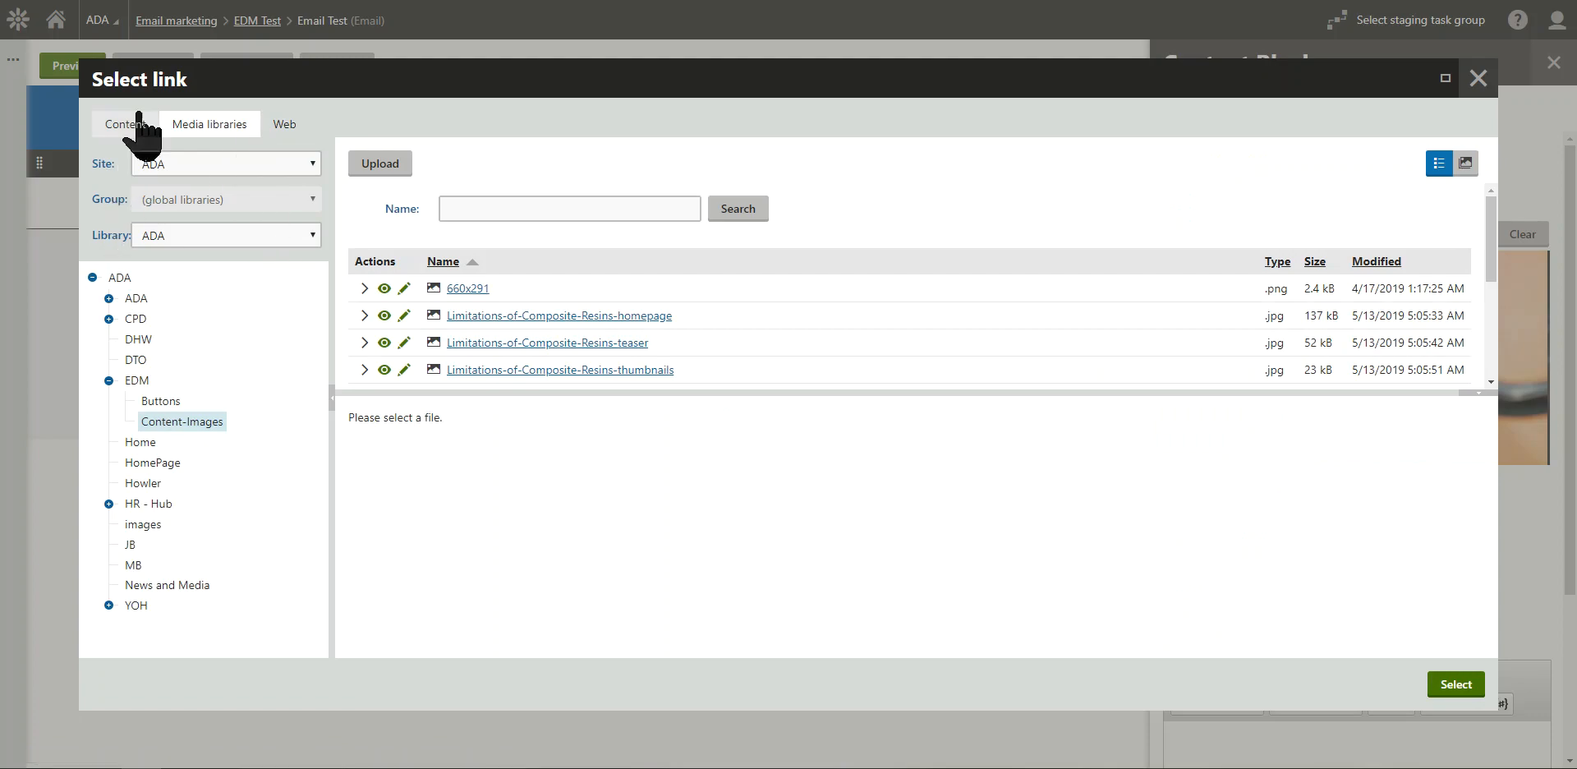
pyautogui.click(137, 121)
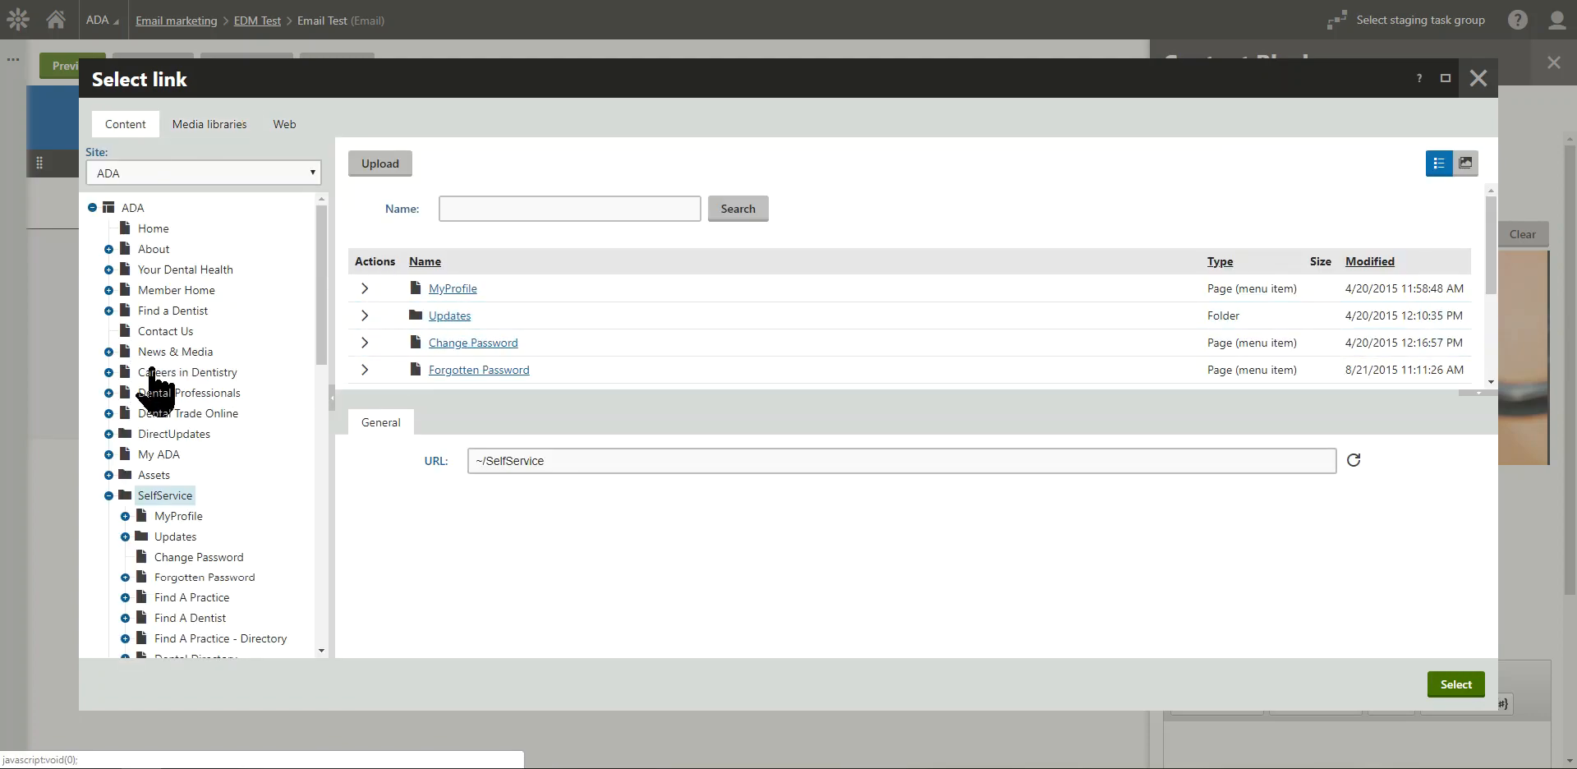
pyautogui.click(164, 351)
pyautogui.click(157, 332)
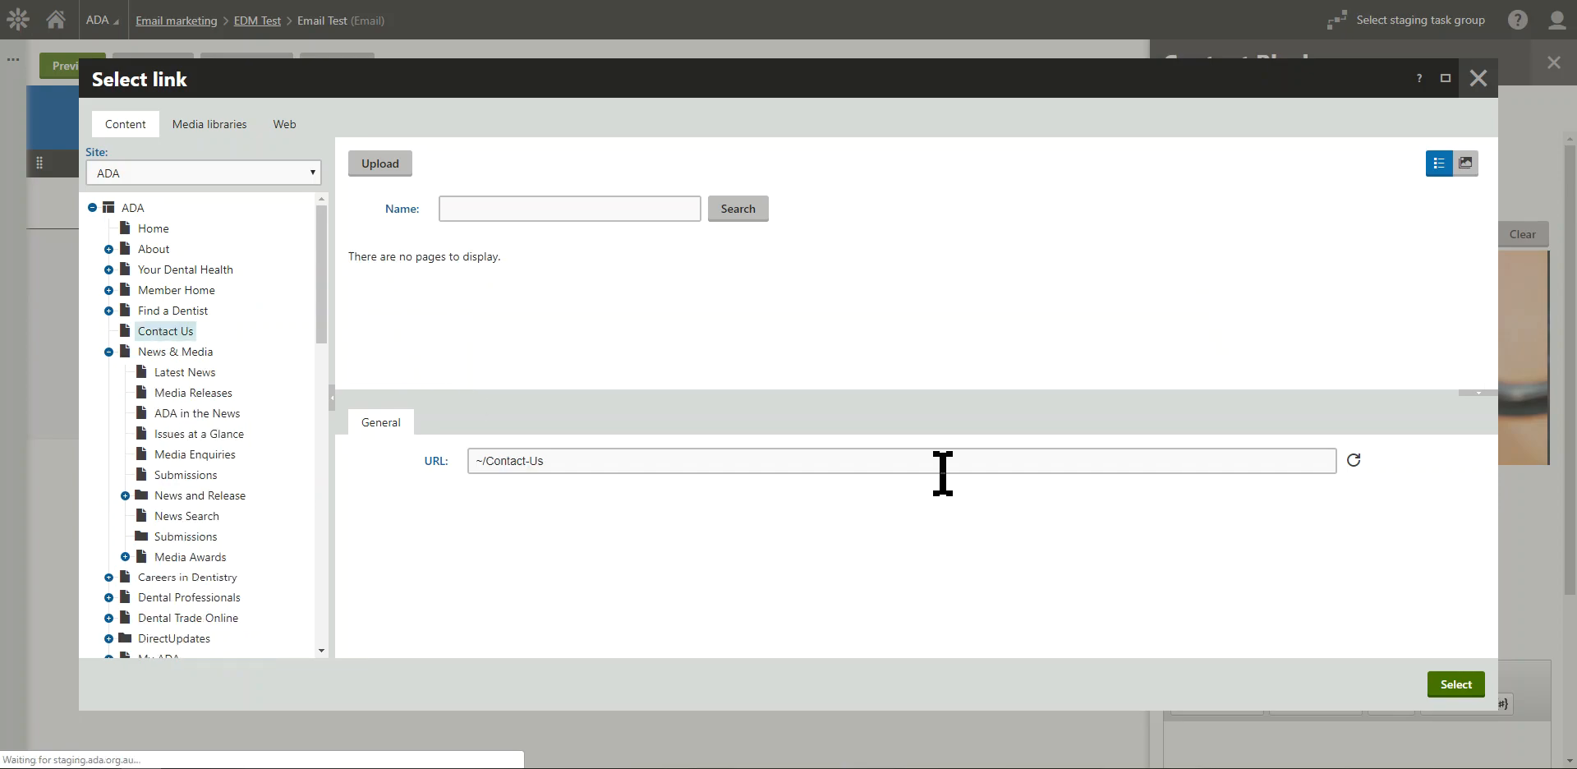
pyautogui.click(1455, 684)
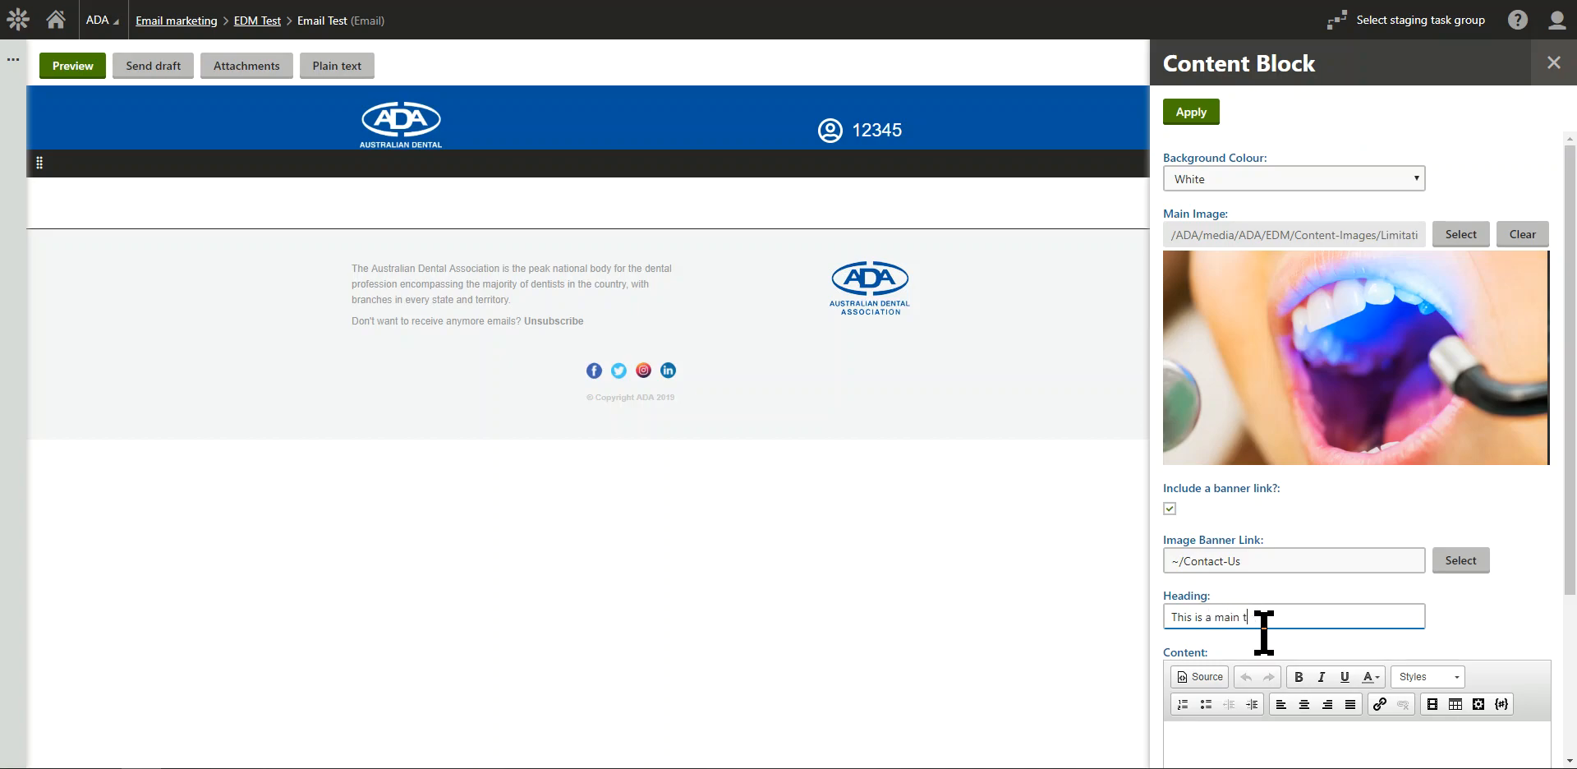
# Step: Enter the heading "This is a main title" and content repeating "contet goes here" nine times, and apply the content block changes
pyautogui.scroll(-2, 1341, 500)
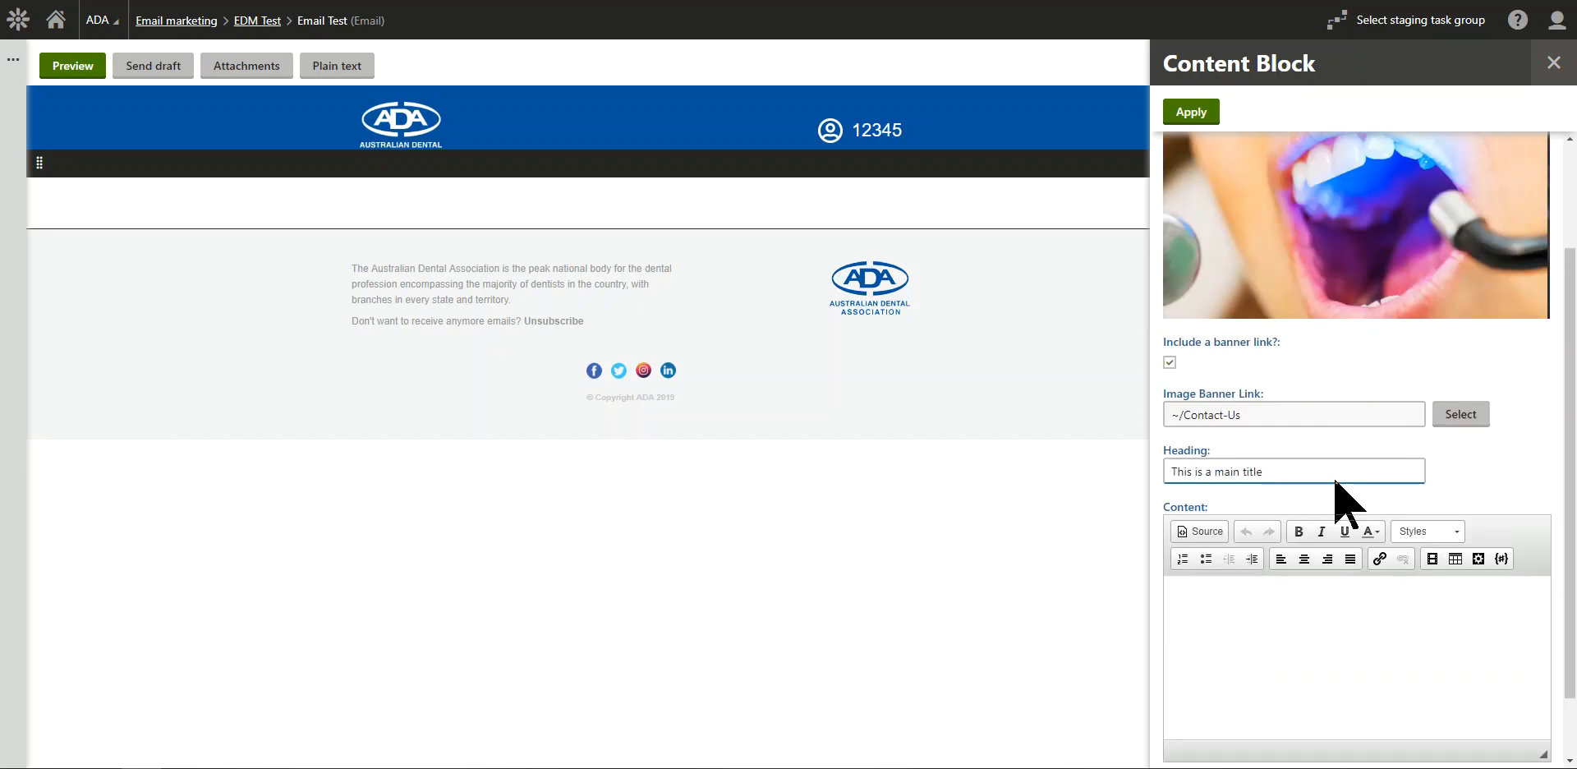
pyautogui.click(1315, 579)
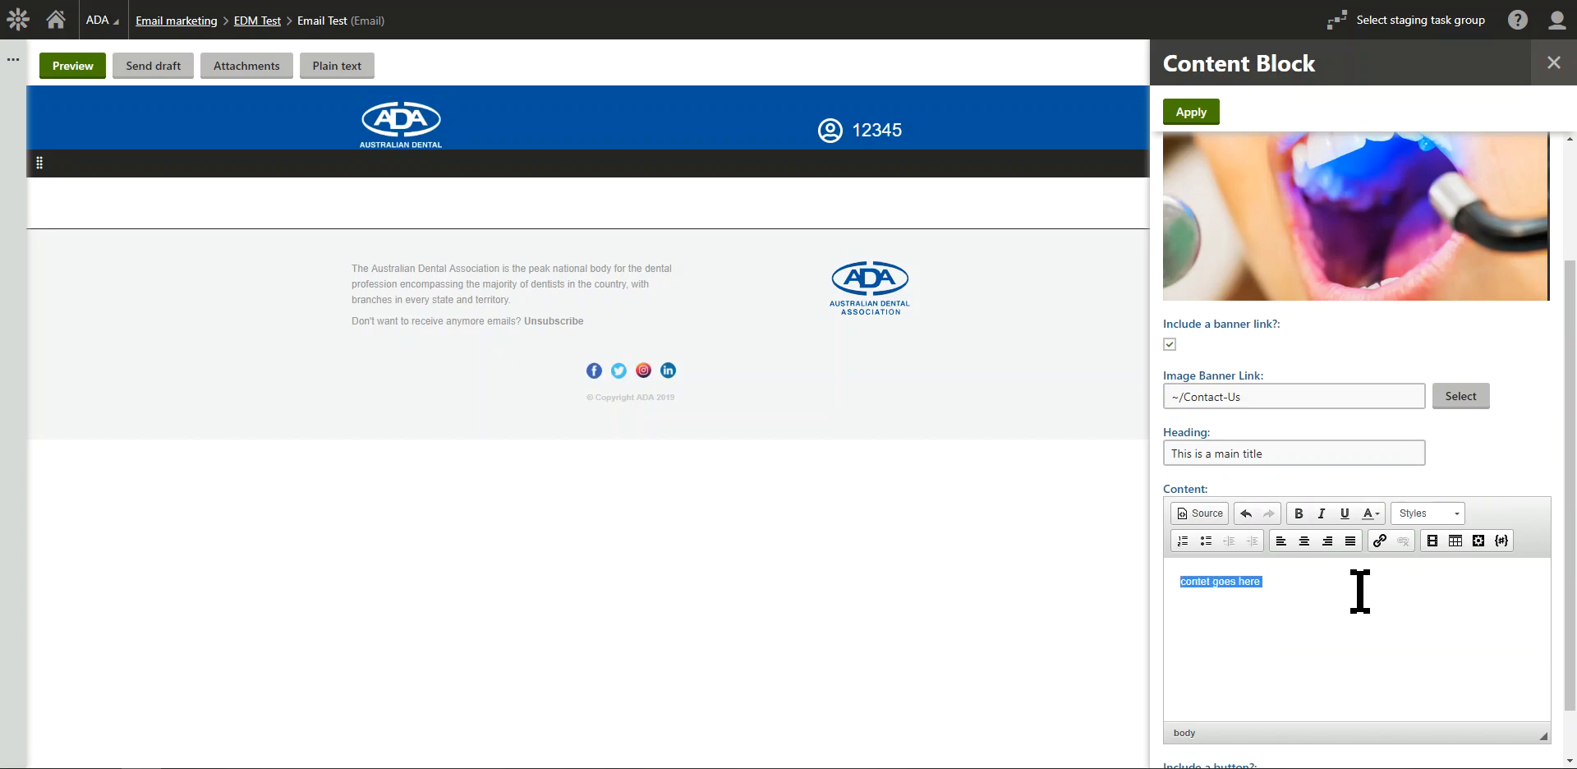
pyautogui.hotkey('ctrl', 'v')
pyautogui.hotkey('ctrl', 'v')
pyautogui.hotkey('ctrl', 'v')
pyautogui.hotkey('ctrl', 'v')
pyautogui.hotkey('ctrl', 'v')
pyautogui.hotkey('ctrl', 'v')
pyautogui.hotkey('ctrl', 'v')
pyautogui.hotkey('ctrl', 'v')
pyautogui.hotkey('ctrl', 'v')
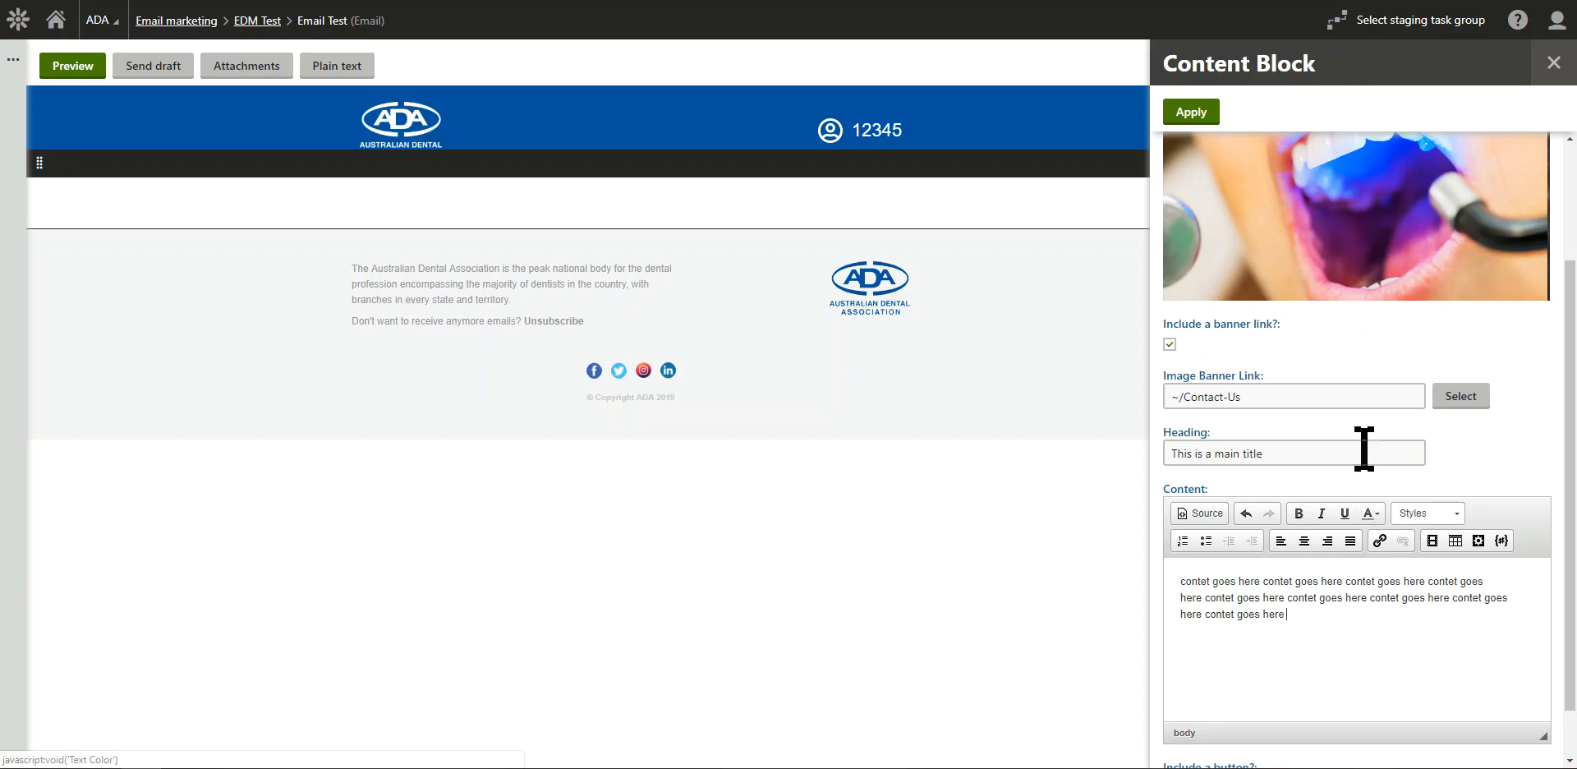
pyautogui.click(1191, 111)
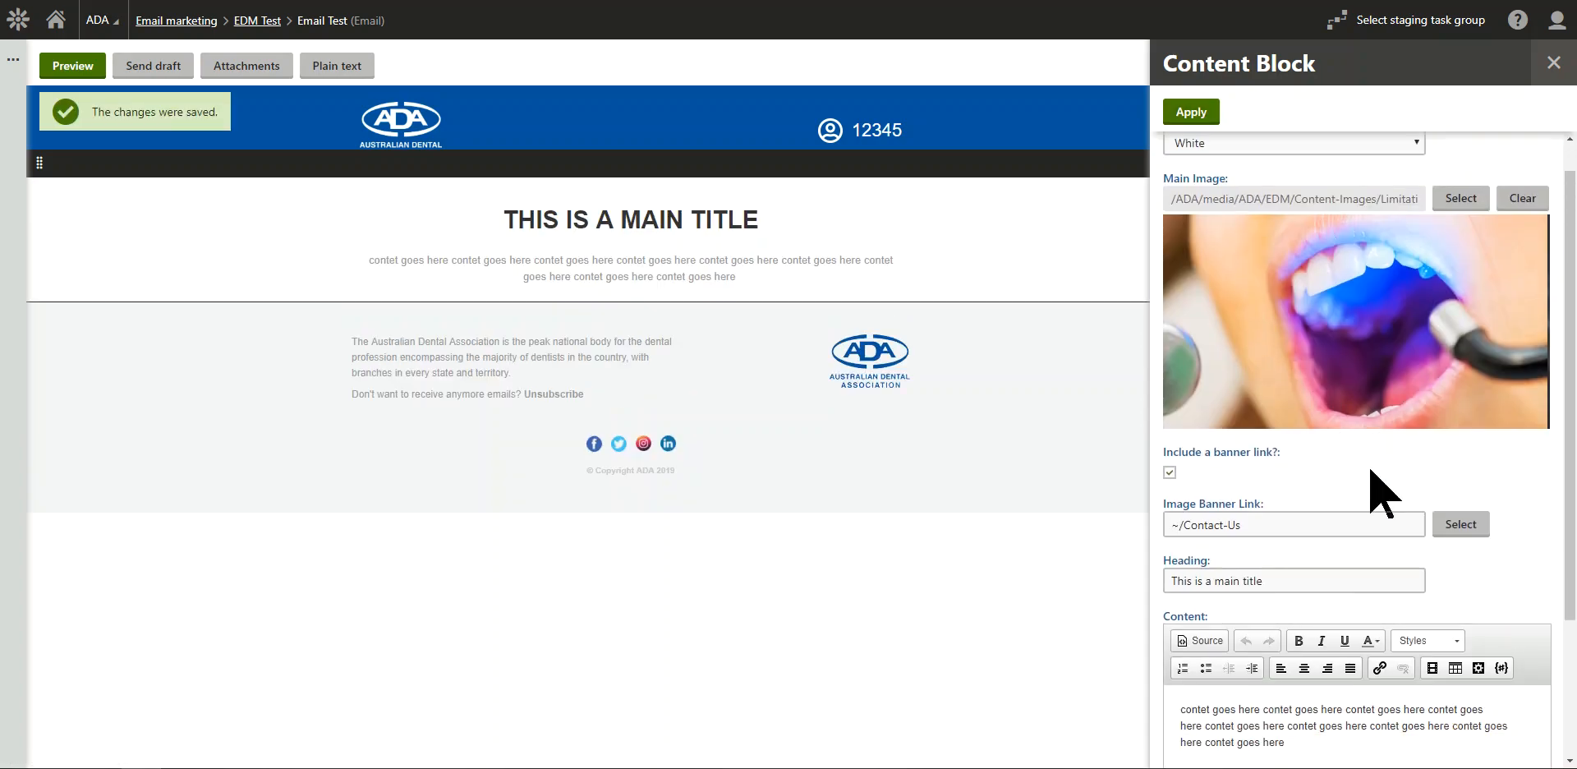
# Step: Enable the option to include a button in the content block
pyautogui.scroll(-2, 1383, 492)
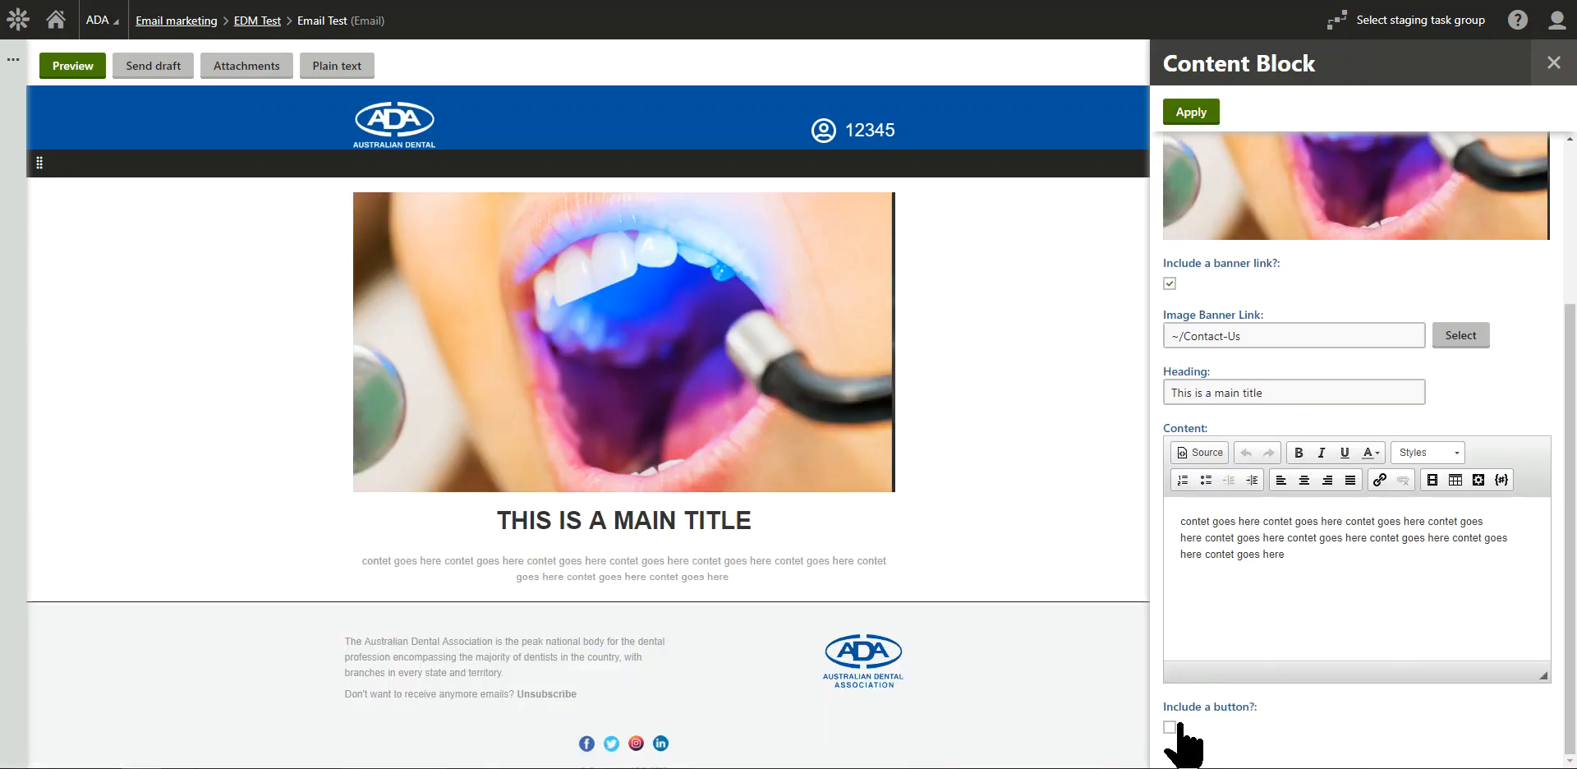
pyautogui.click(1169, 728)
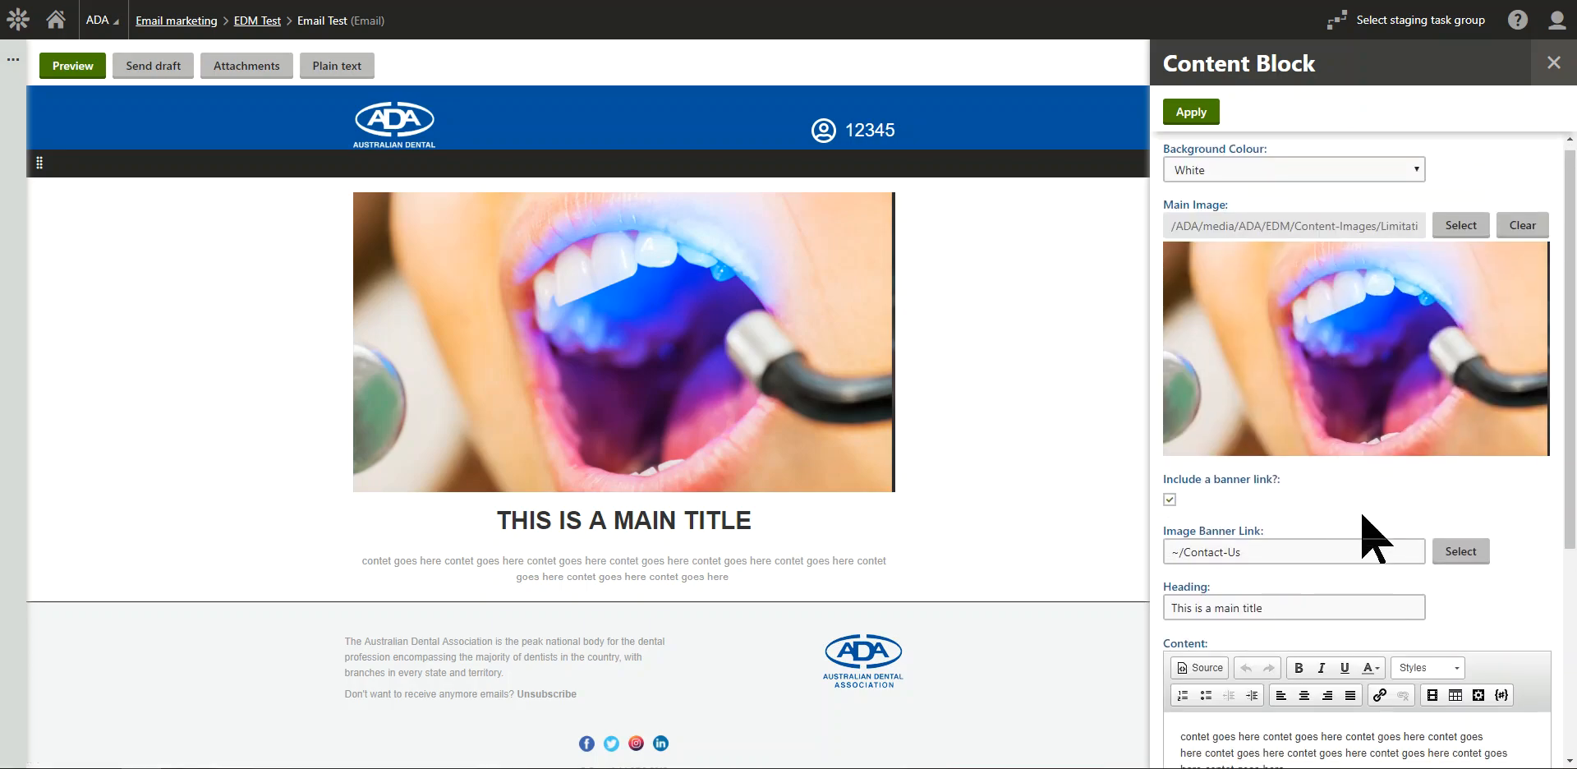
pyautogui.scroll(-1, 1274, 534)
pyautogui.scroll(-3, 1320, 595)
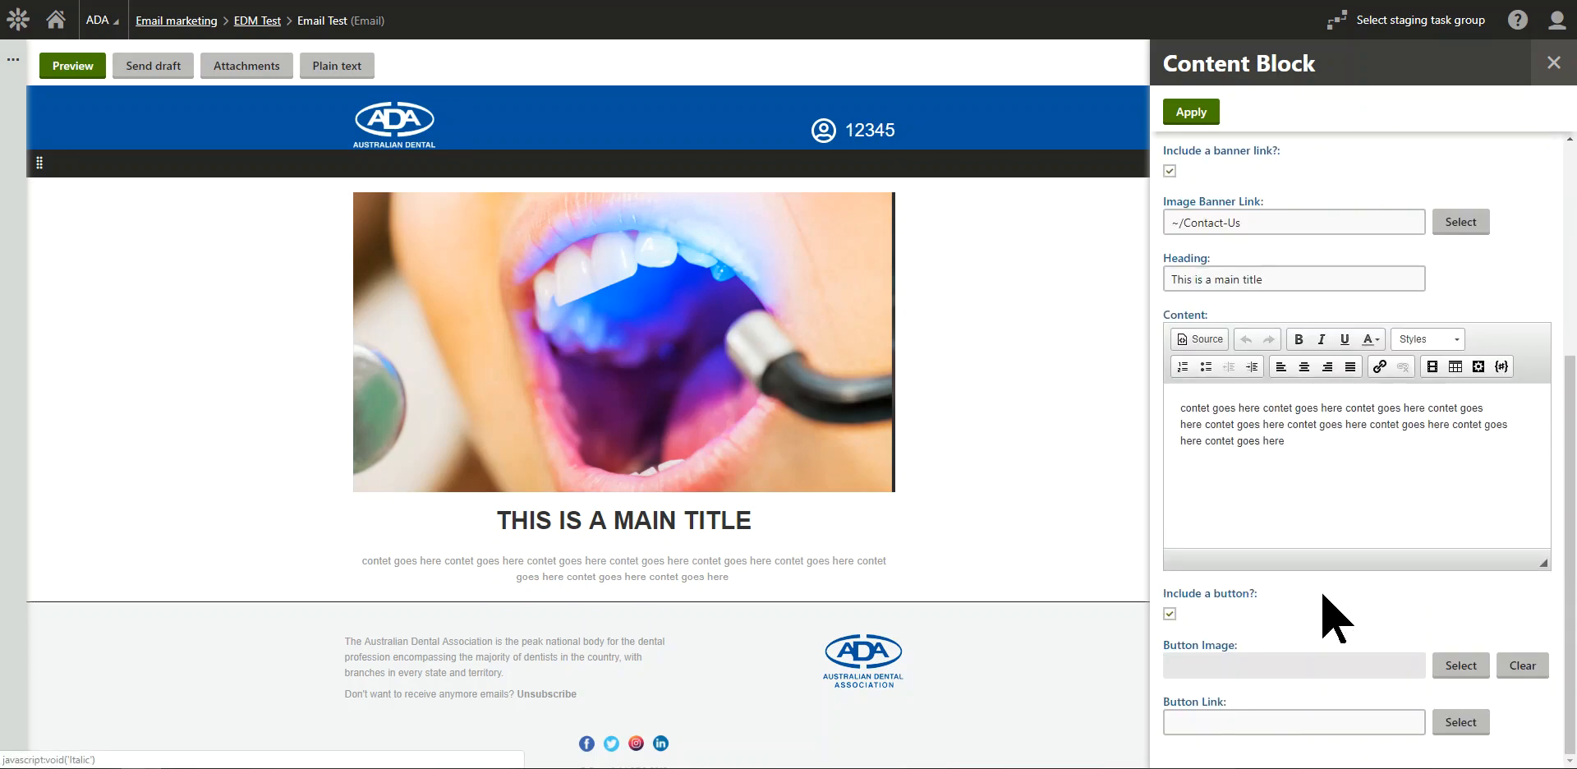
# Step: Set the content block's button image to find-more-white from the media library's EDM Buttons folder
pyautogui.click(1462, 667)
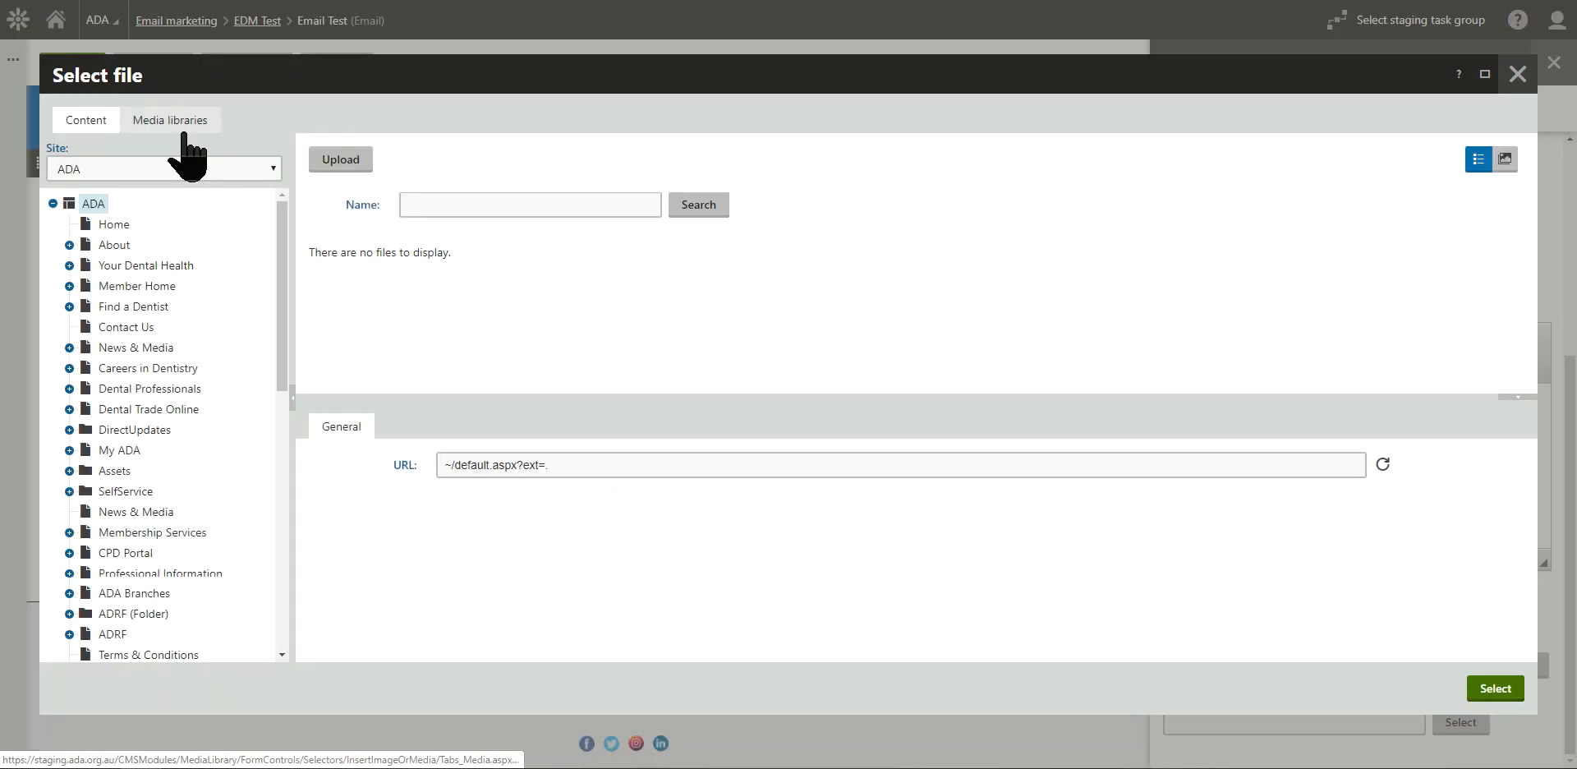
pyautogui.click(178, 126)
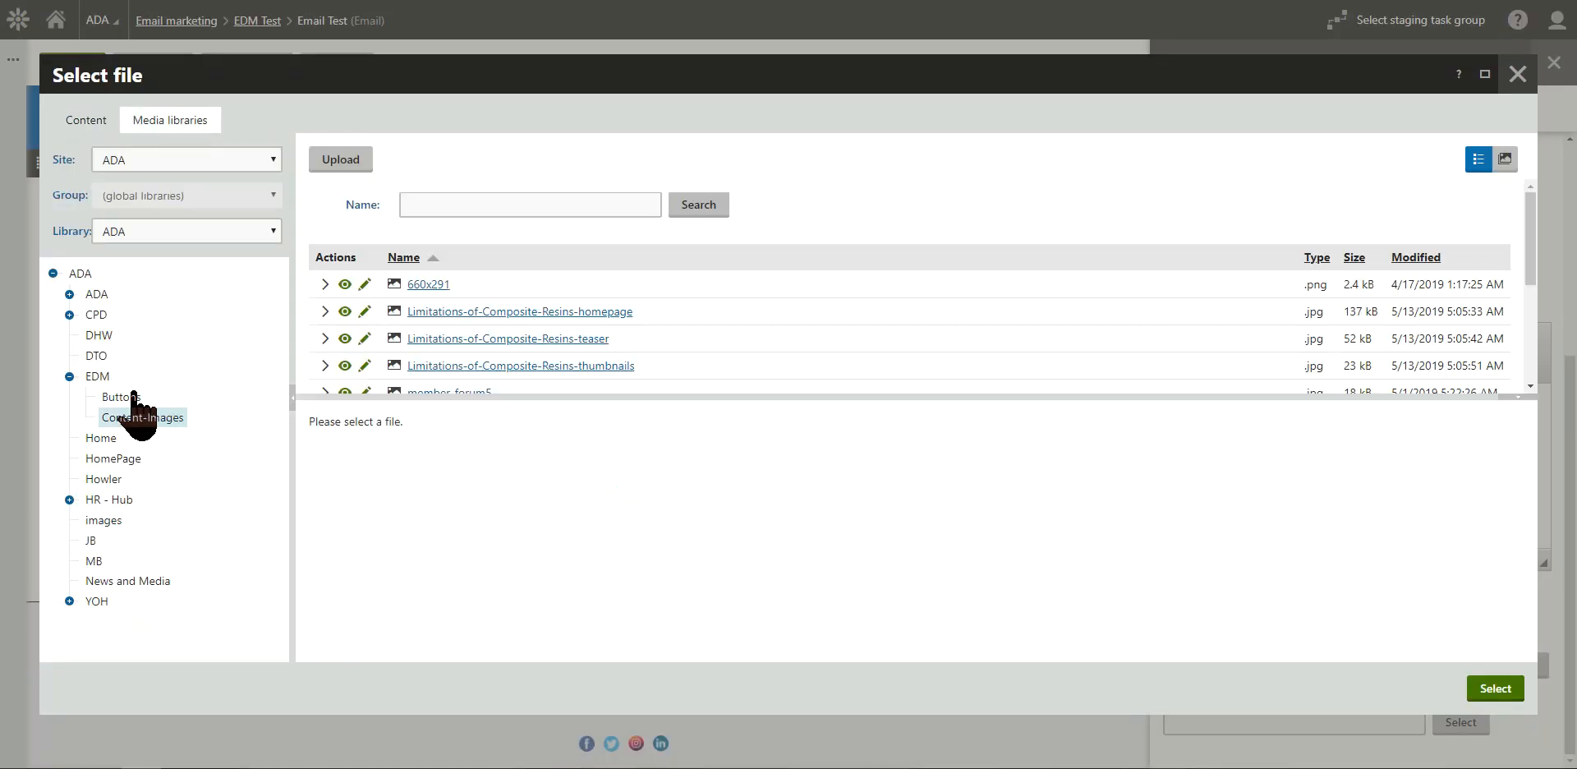
pyautogui.click(131, 396)
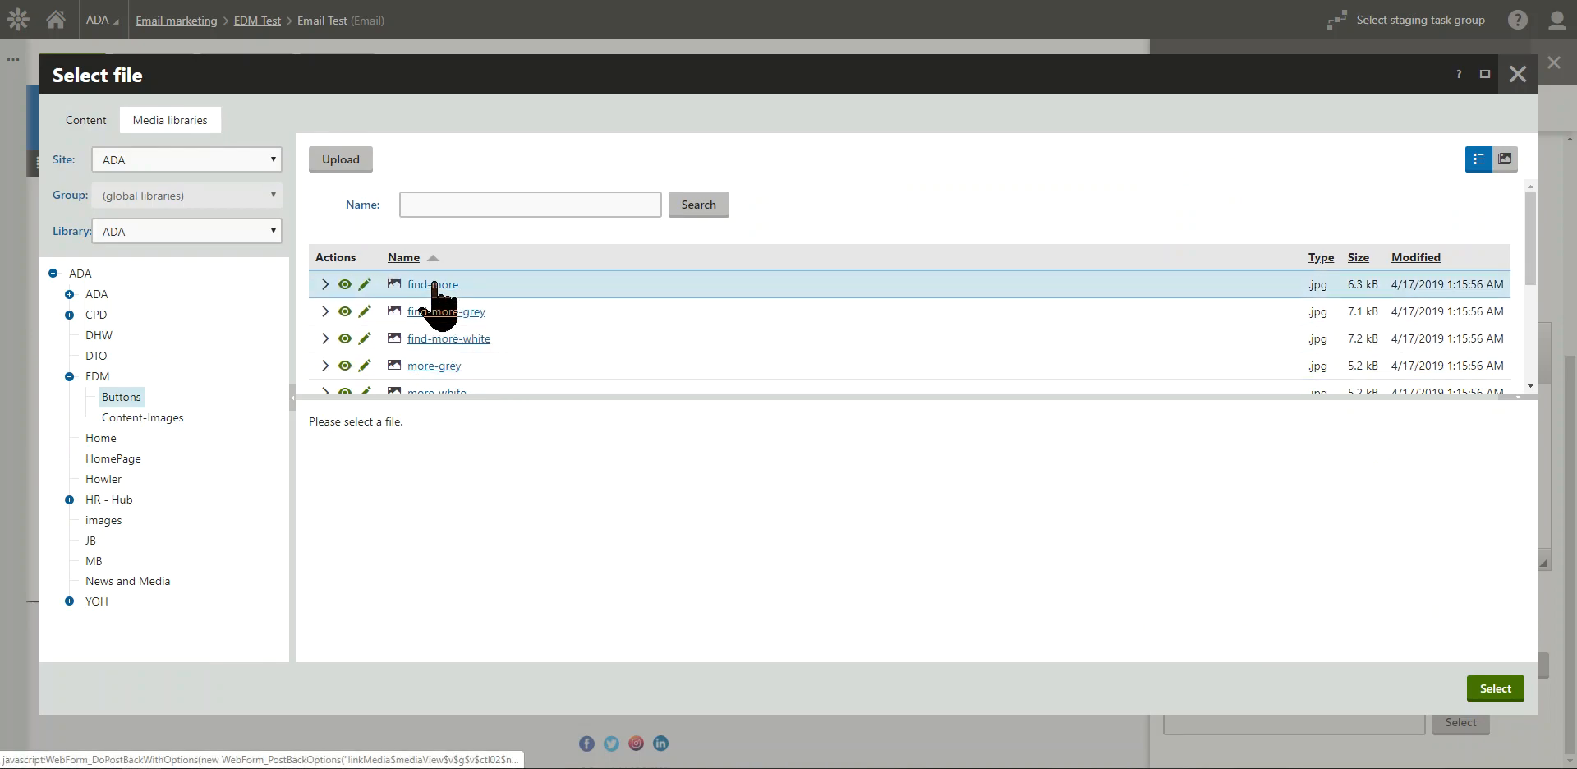
pyautogui.click(457, 340)
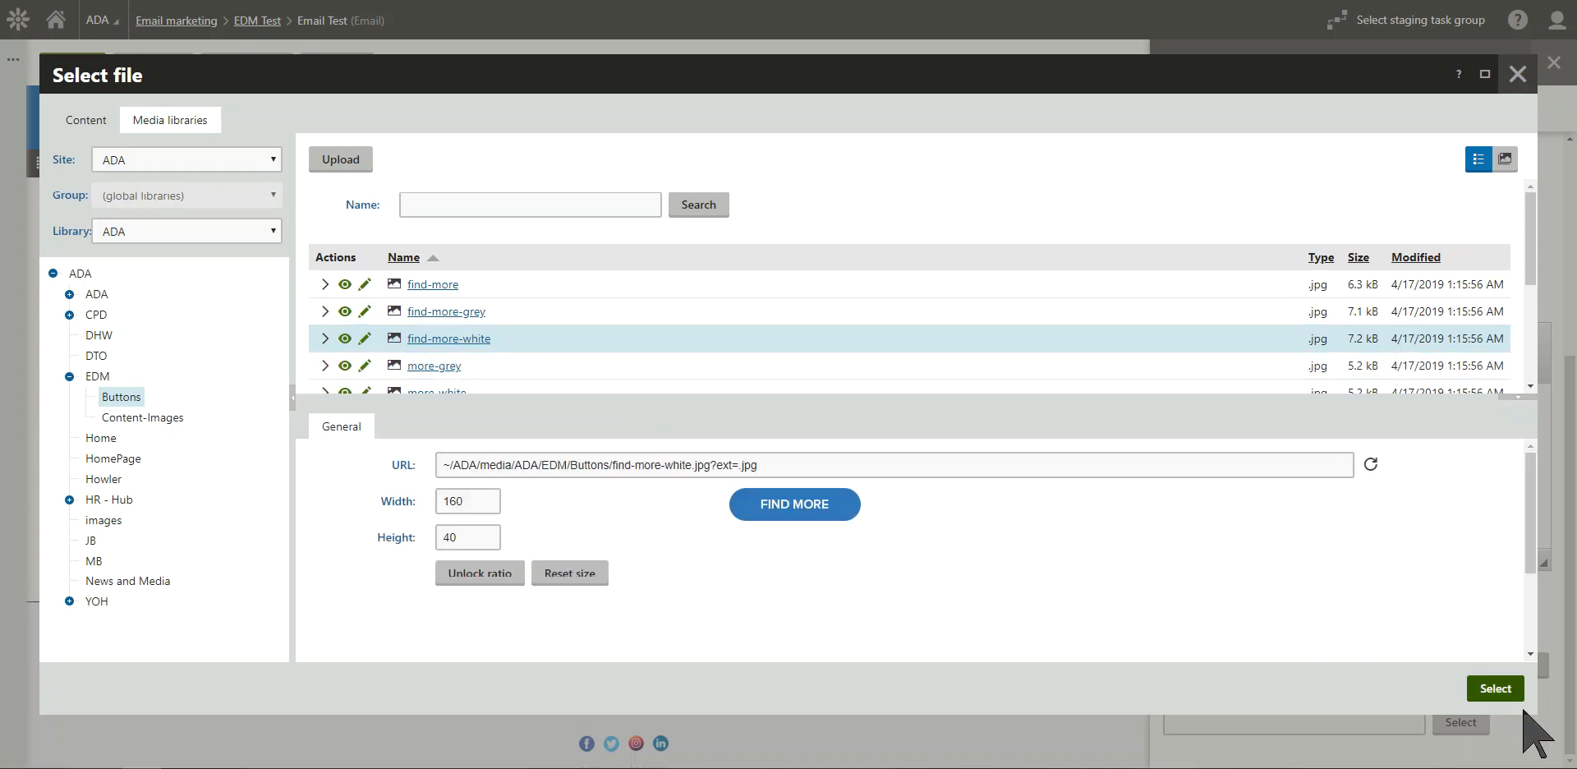
pyautogui.click(1493, 692)
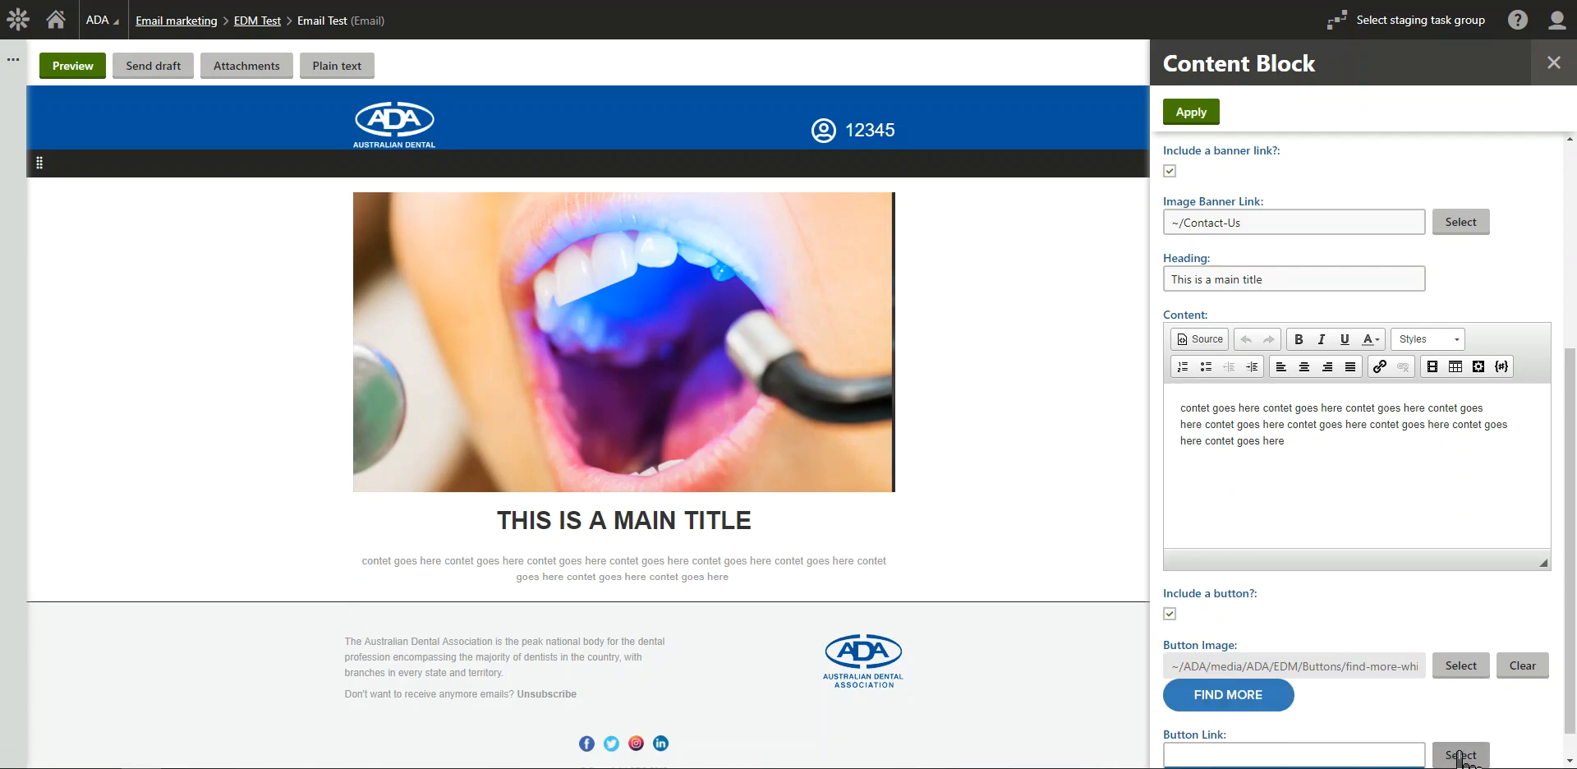
# Step: Point the content block's button link to the site's Contact Us page, apply the changes and close the block's properties
pyautogui.click(1462, 753)
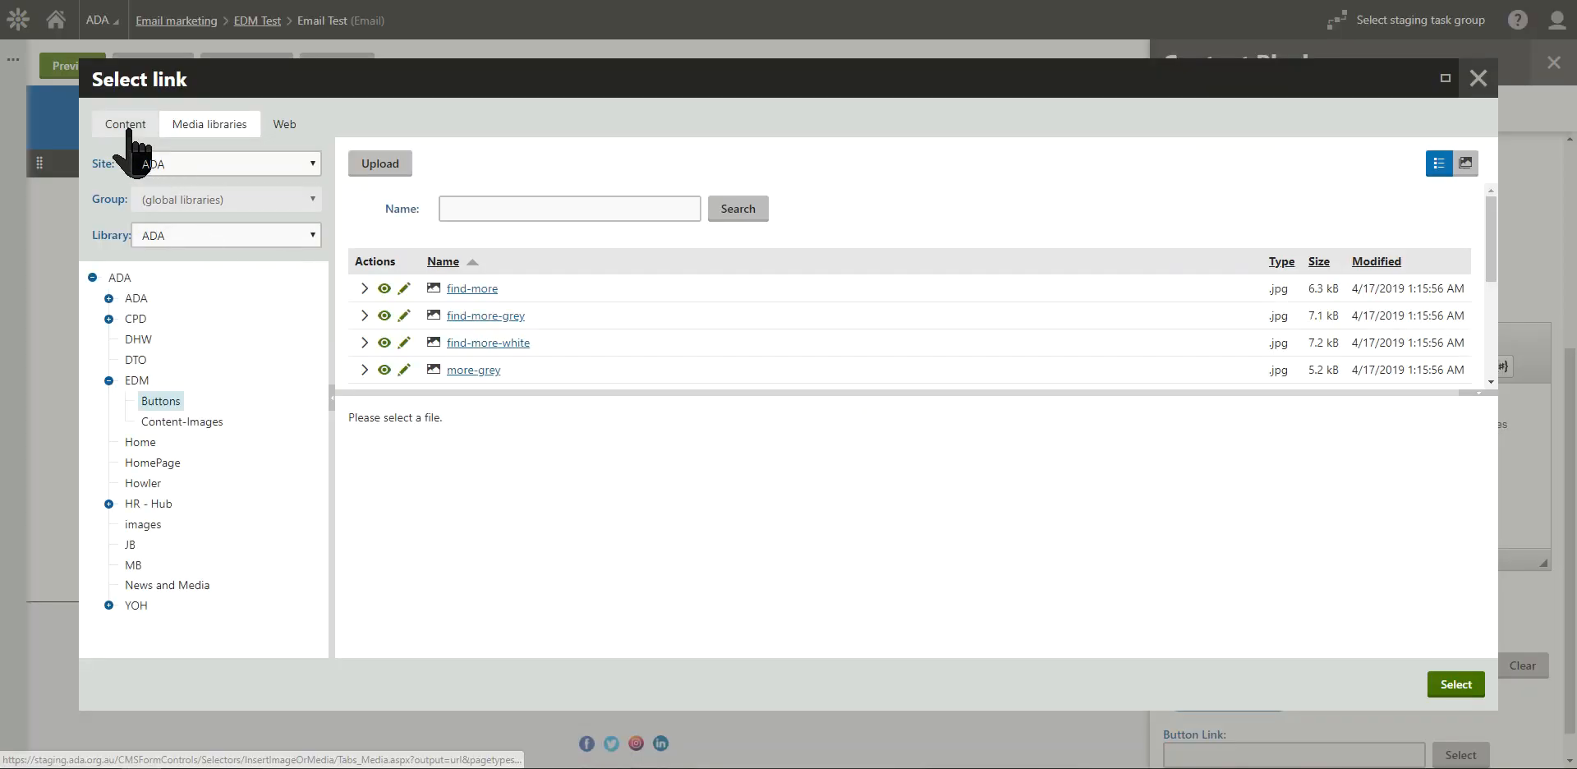
pyautogui.click(127, 125)
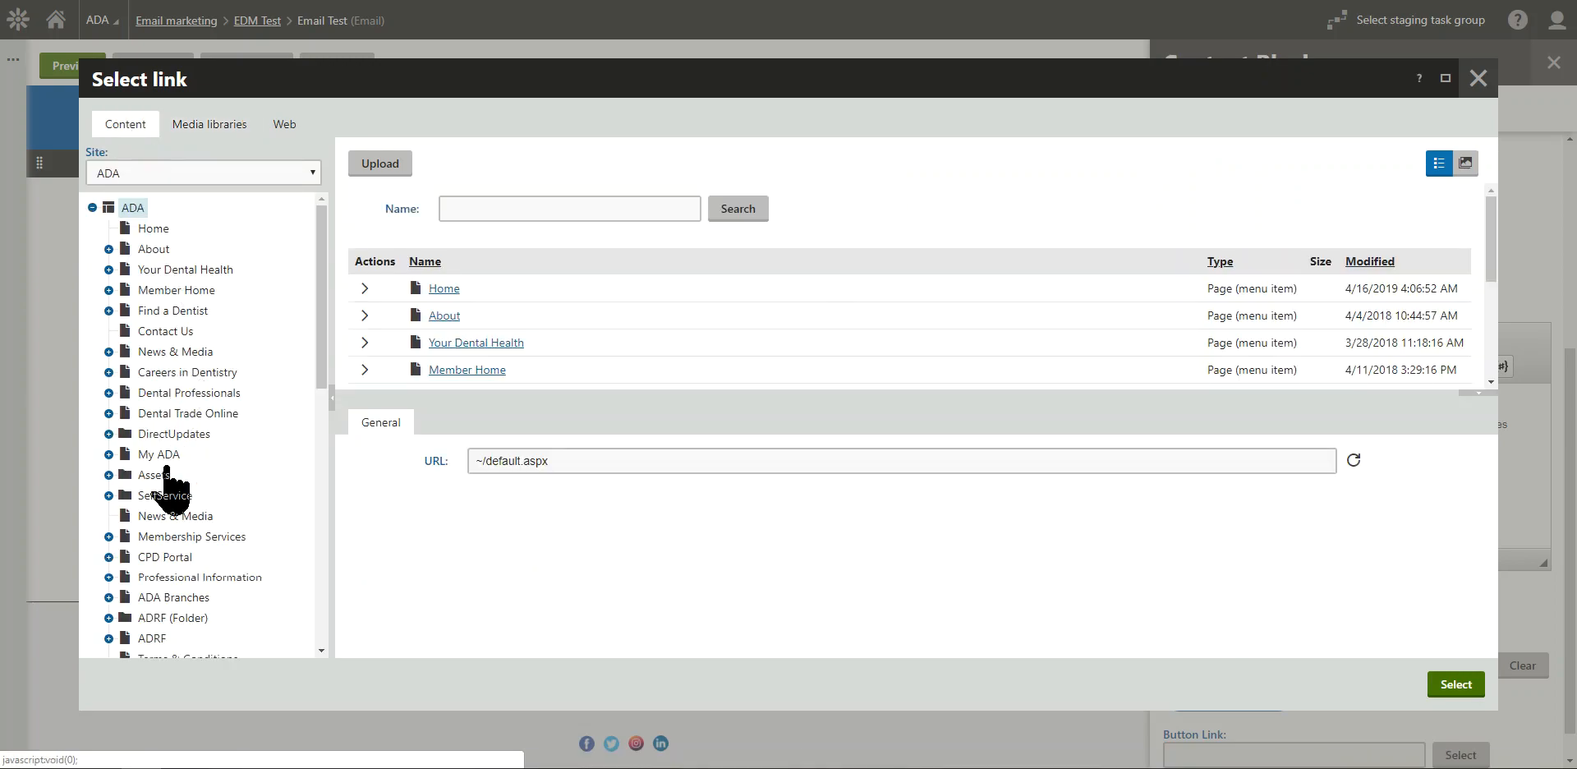
pyautogui.click(156, 331)
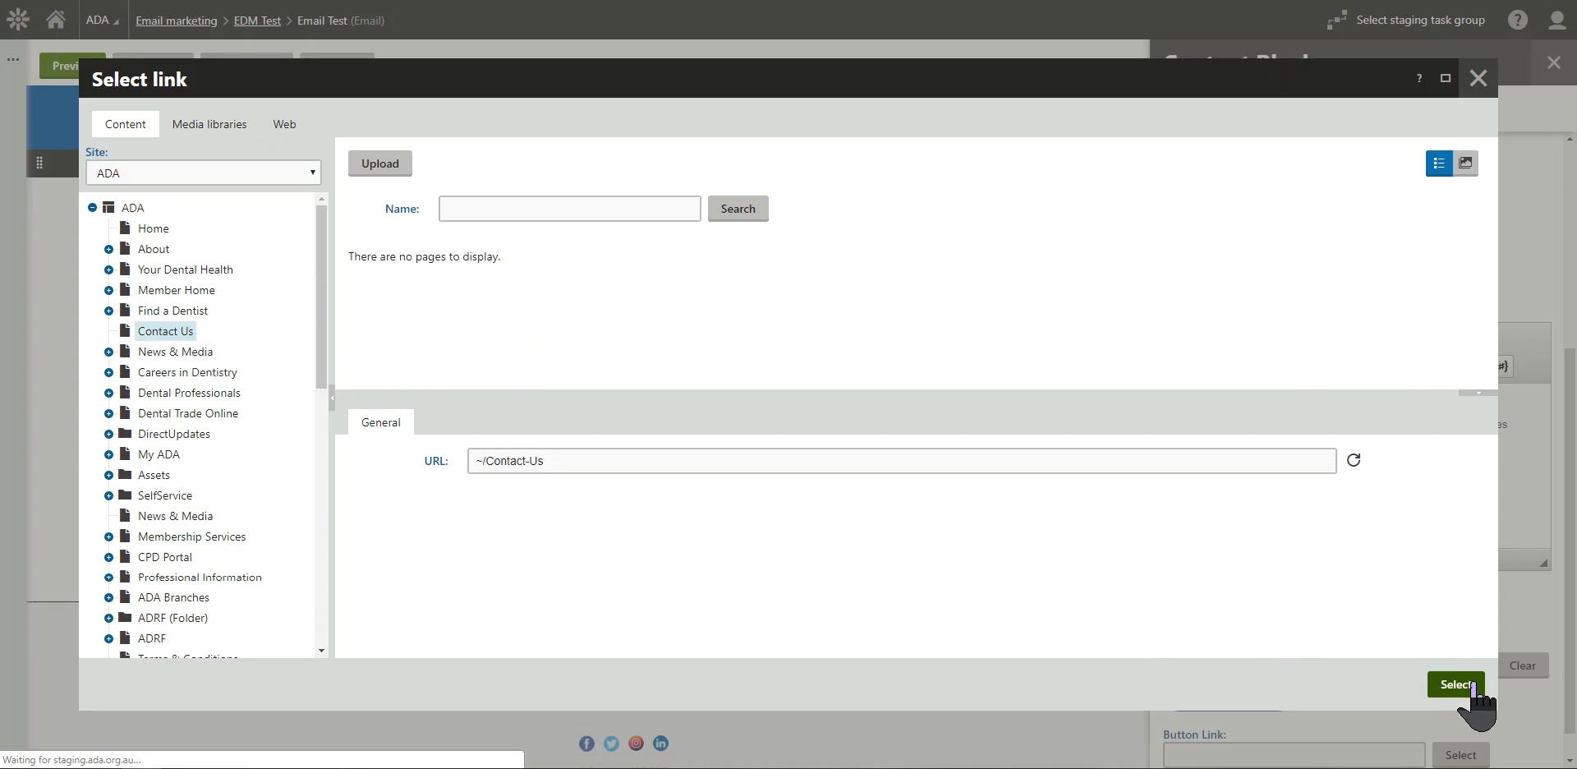
pyautogui.click(1455, 684)
pyautogui.scroll(-1, 1388, 607)
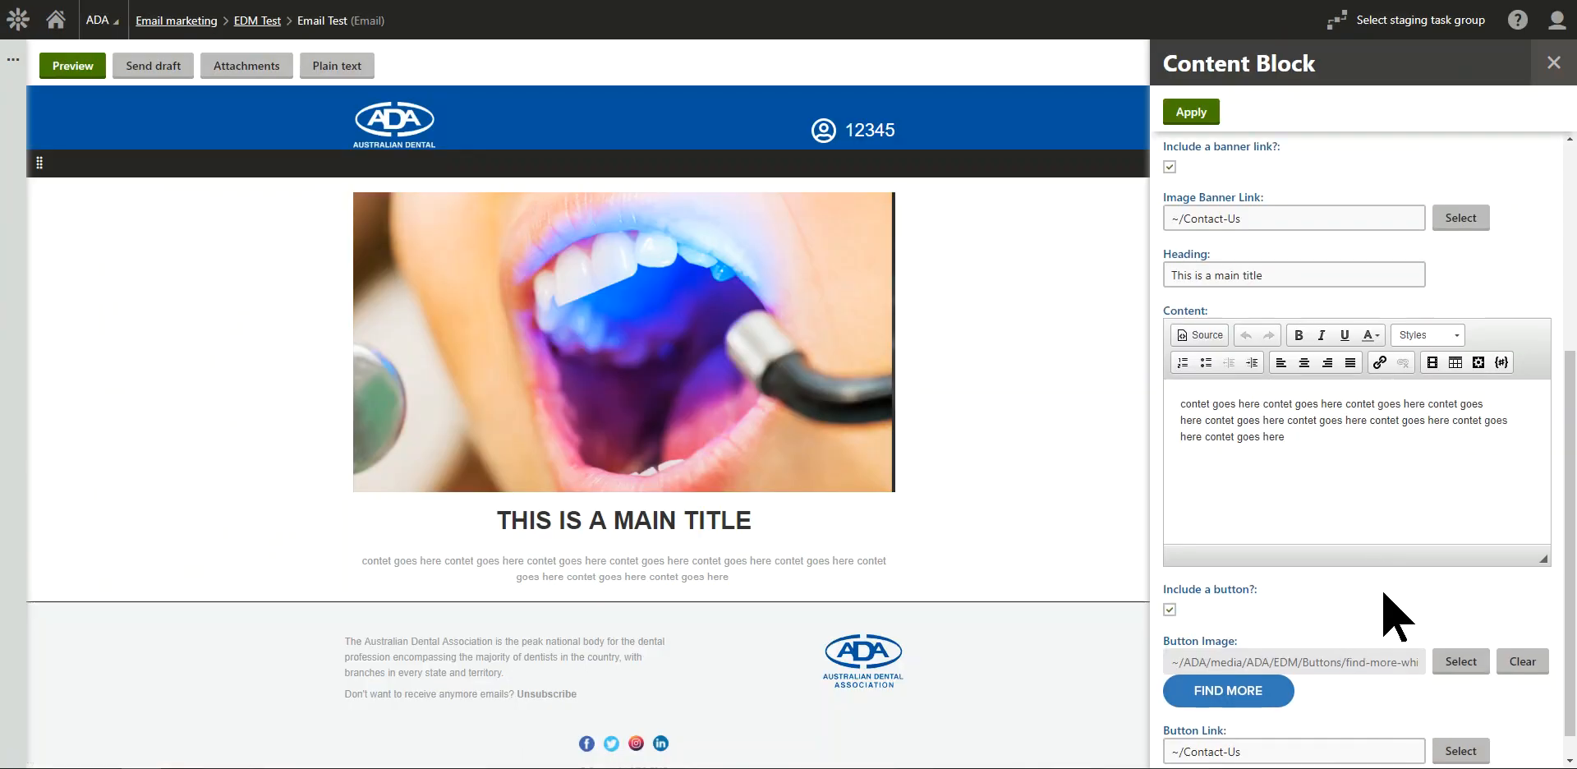
pyautogui.click(1201, 119)
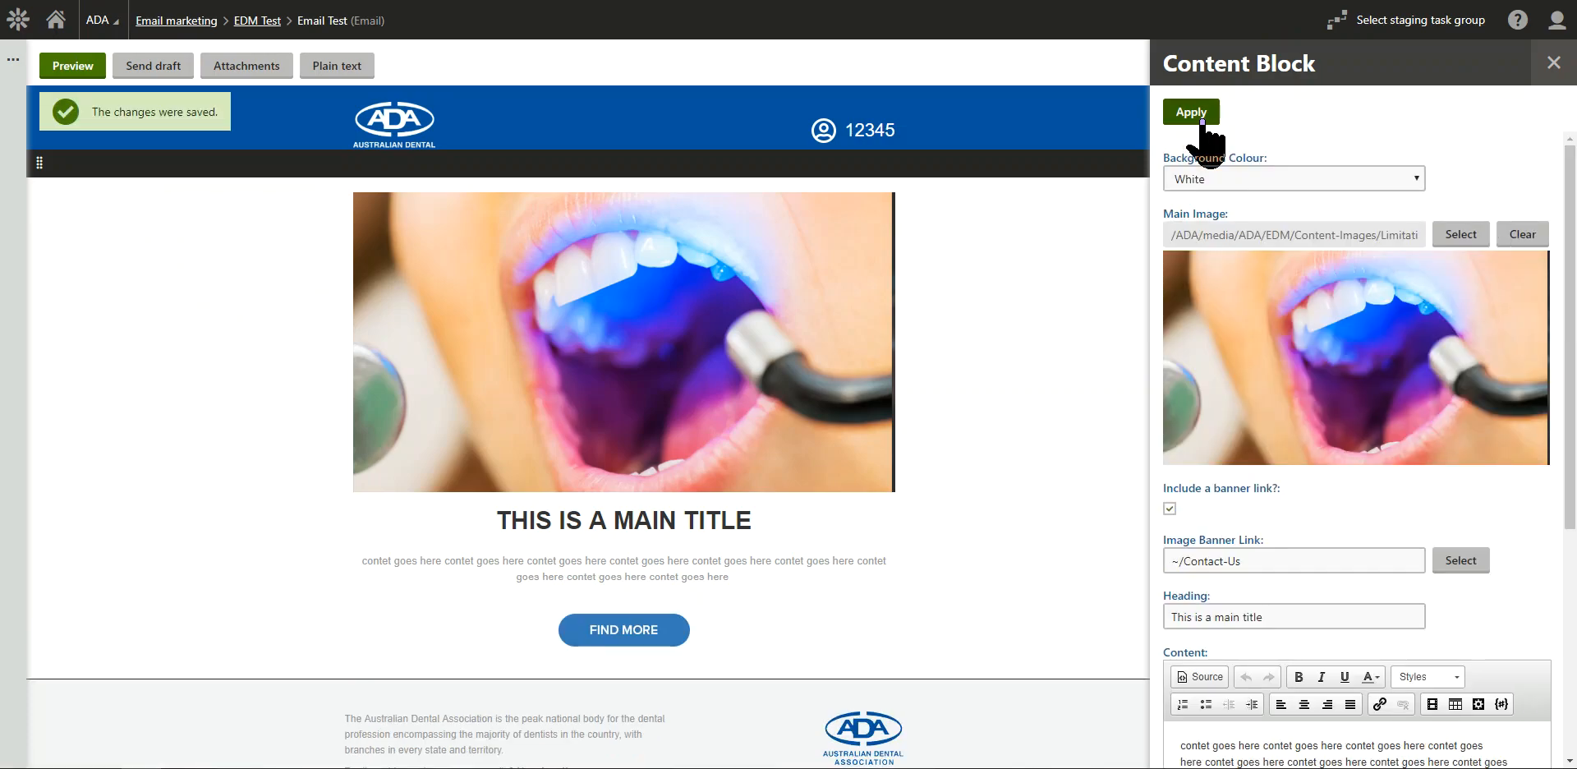
pyautogui.click(1553, 62)
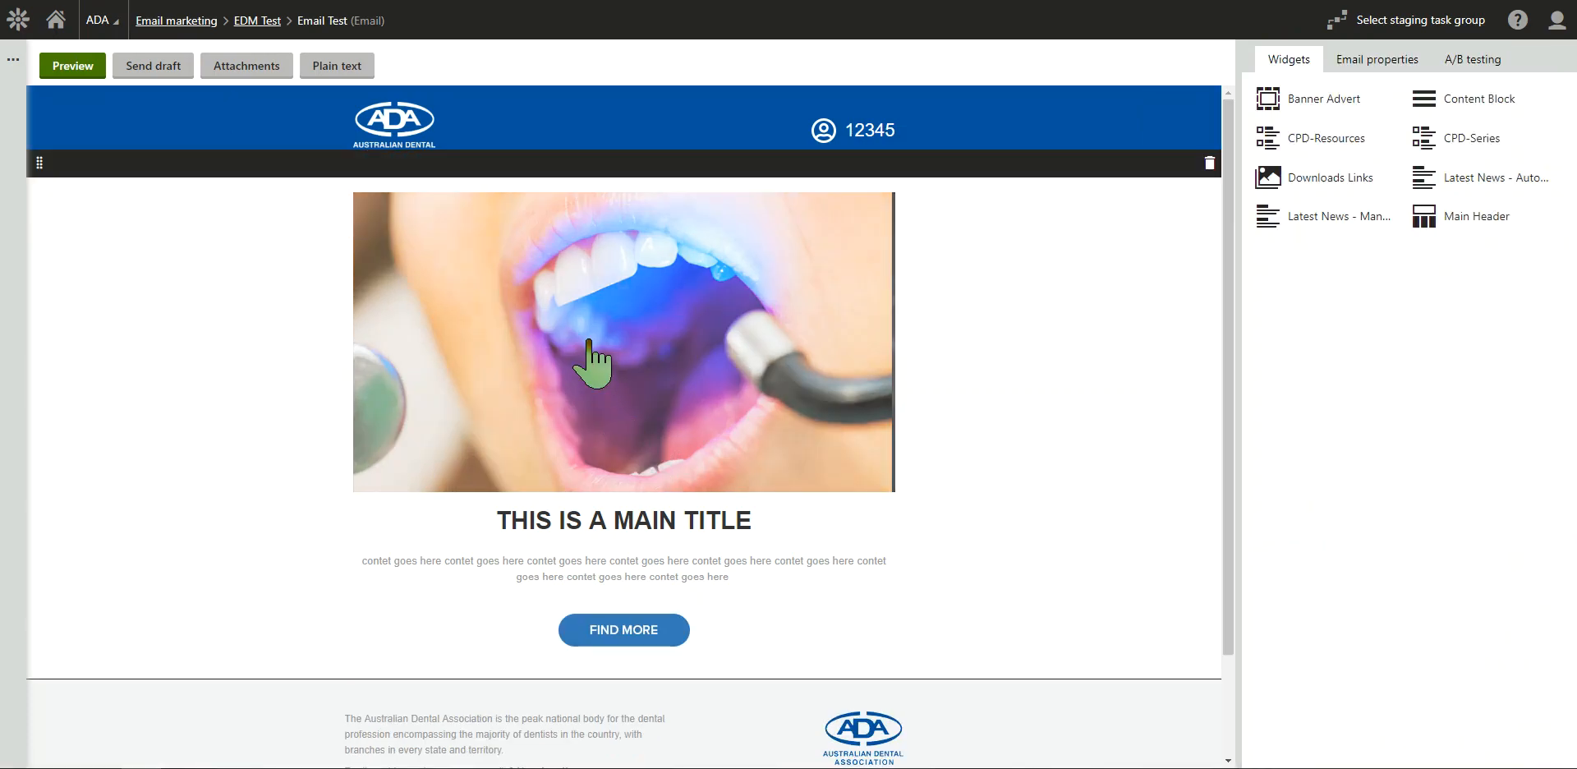
# Step: Add another content block directly beneath the main title block and set its background colour to grey
pyautogui.scroll(-2, 1101, 528)
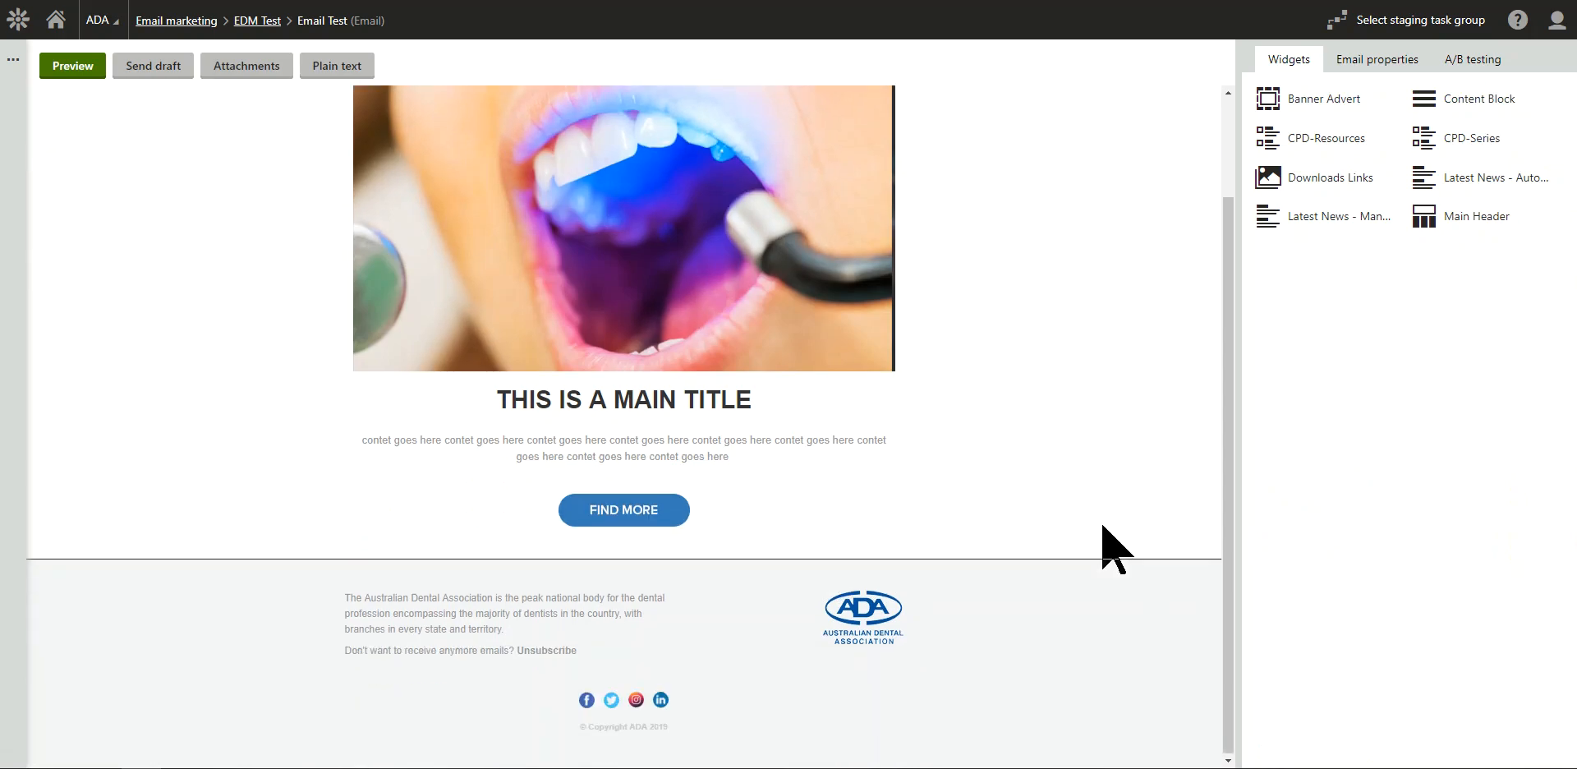
pyautogui.scroll(2, 1088, 542)
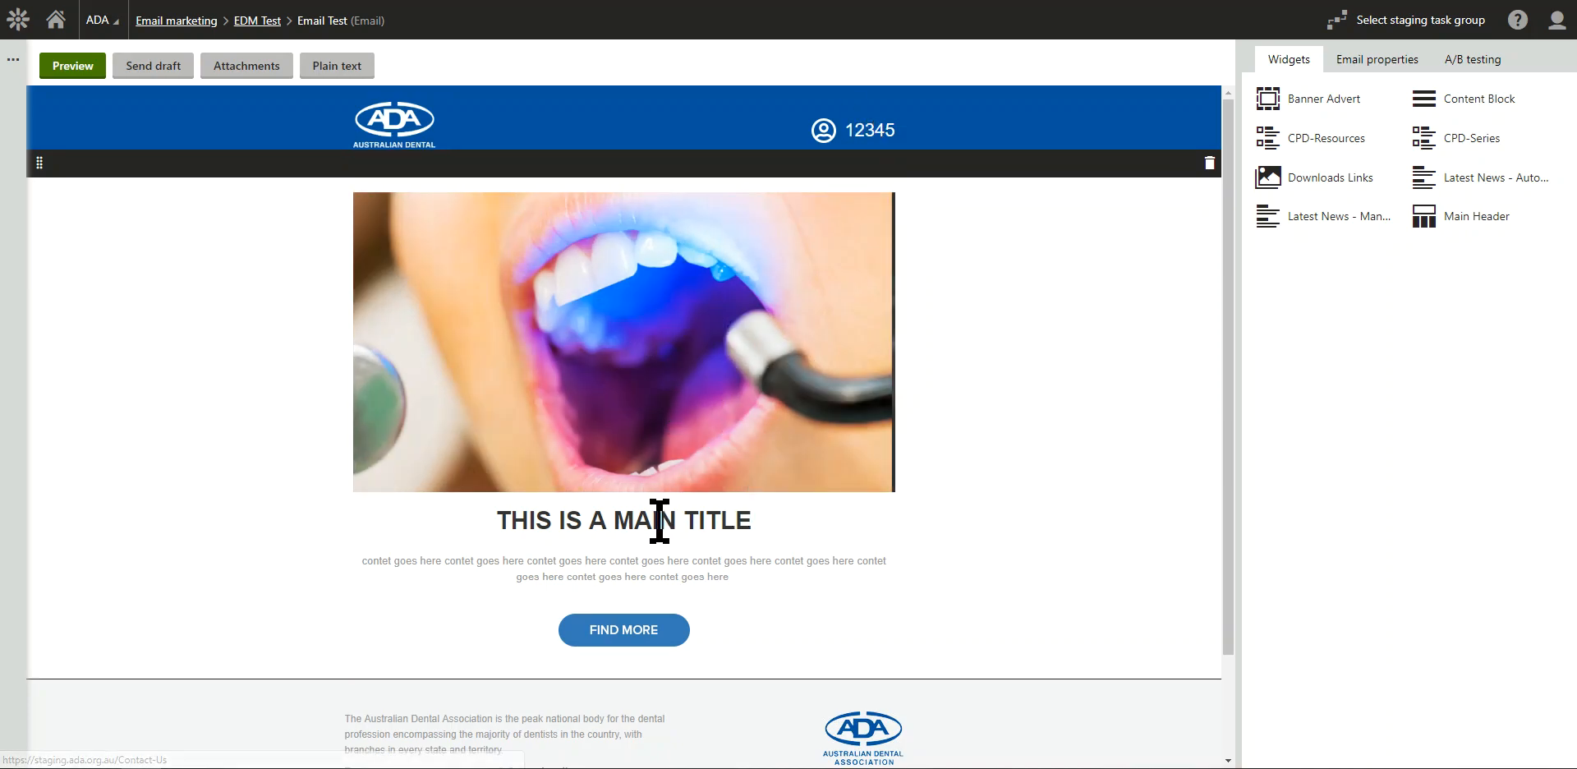
pyautogui.scroll(-2, 632, 649)
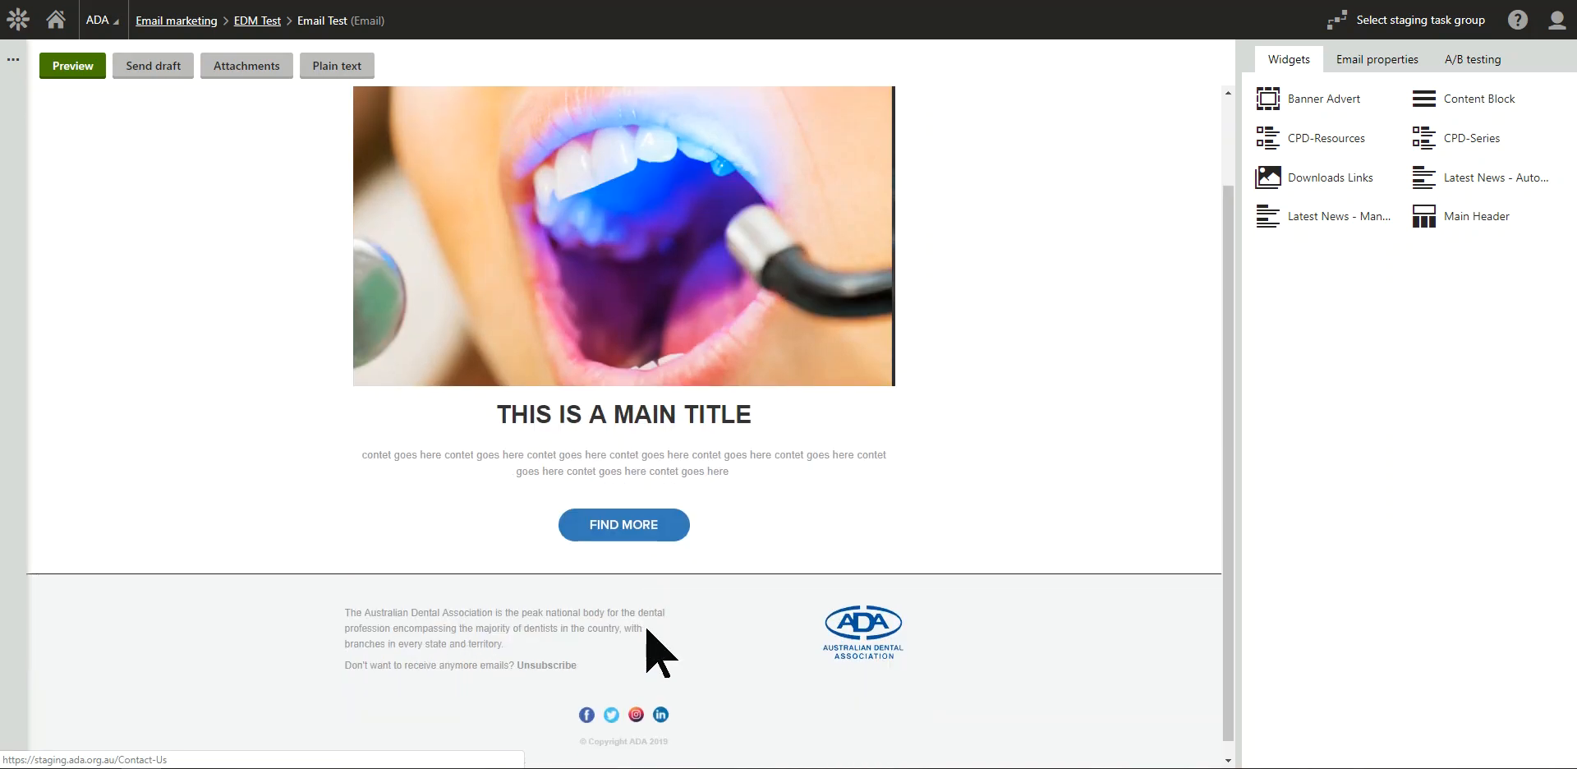
pyautogui.scroll(2, 643, 644)
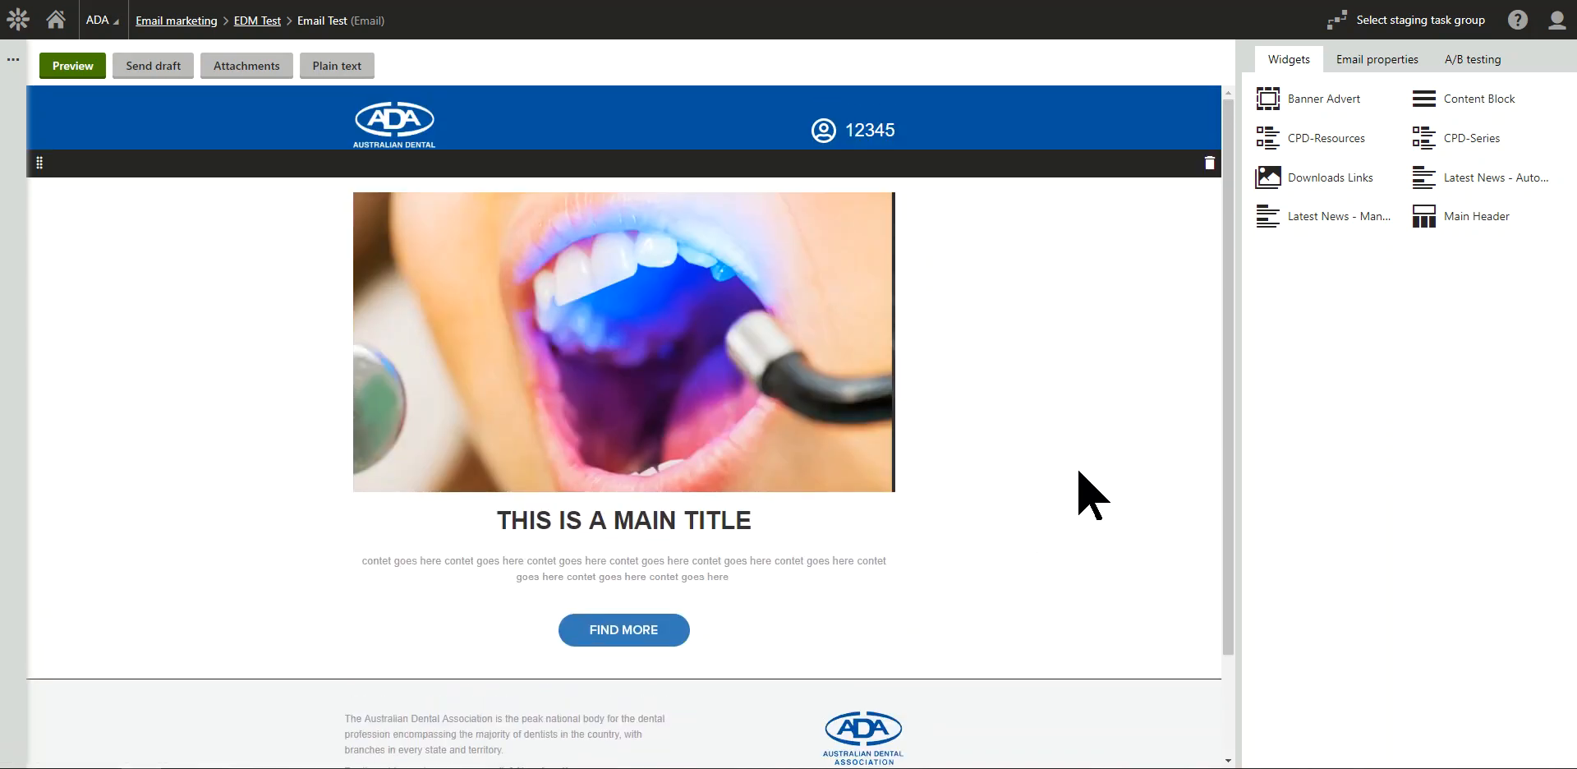
pyautogui.moveTo(1465, 96); pyautogui.dragTo(707, 732)
pyautogui.click(1327, 178)
pyautogui.click(1305, 228)
# Step: Set the new block's main image to TEST_AD-Banner from the EDM Content-Images folder and its heading to "This is the second item"
pyautogui.click(1461, 234)
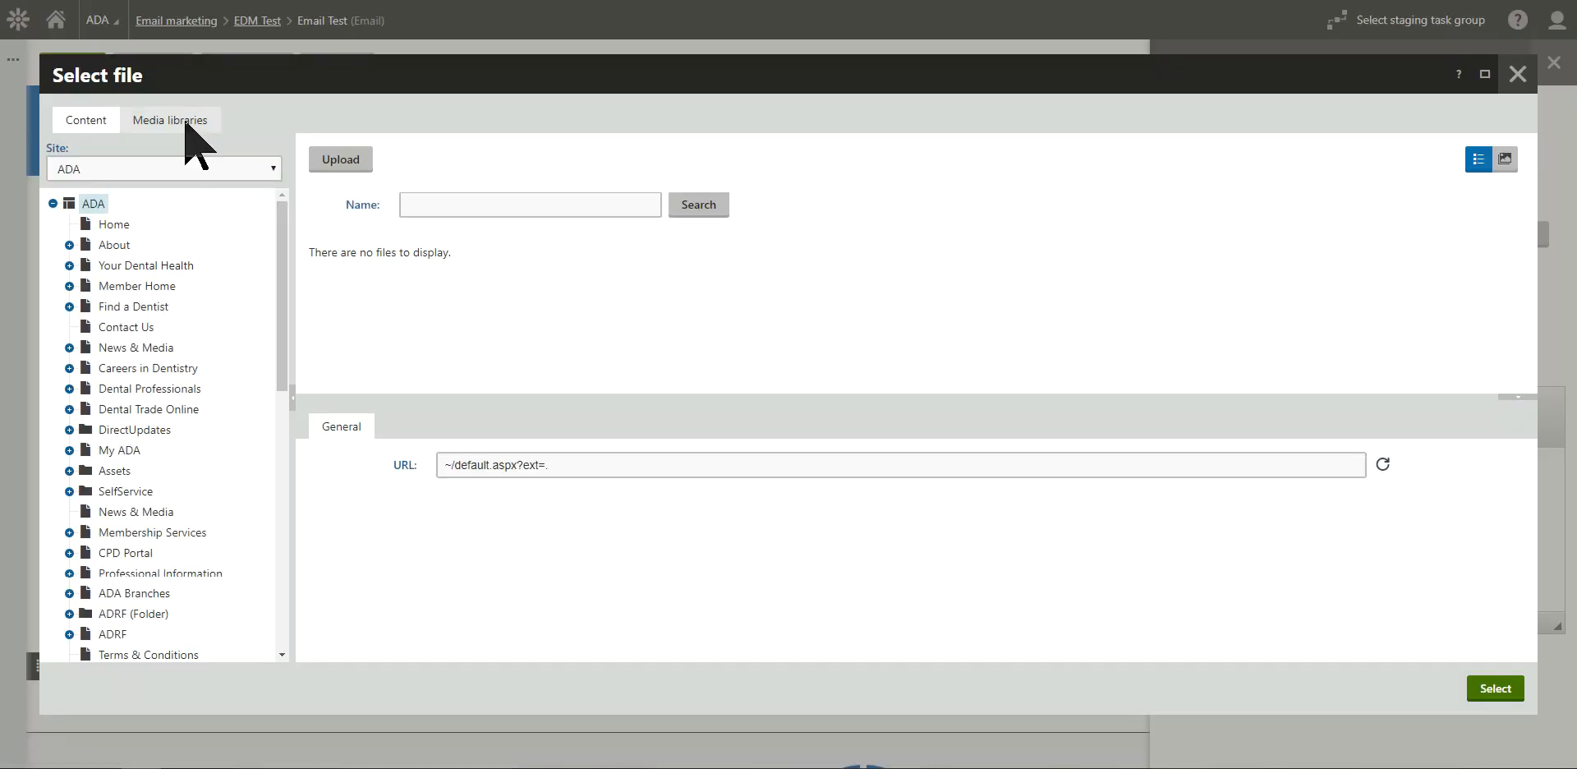
pyautogui.click(186, 124)
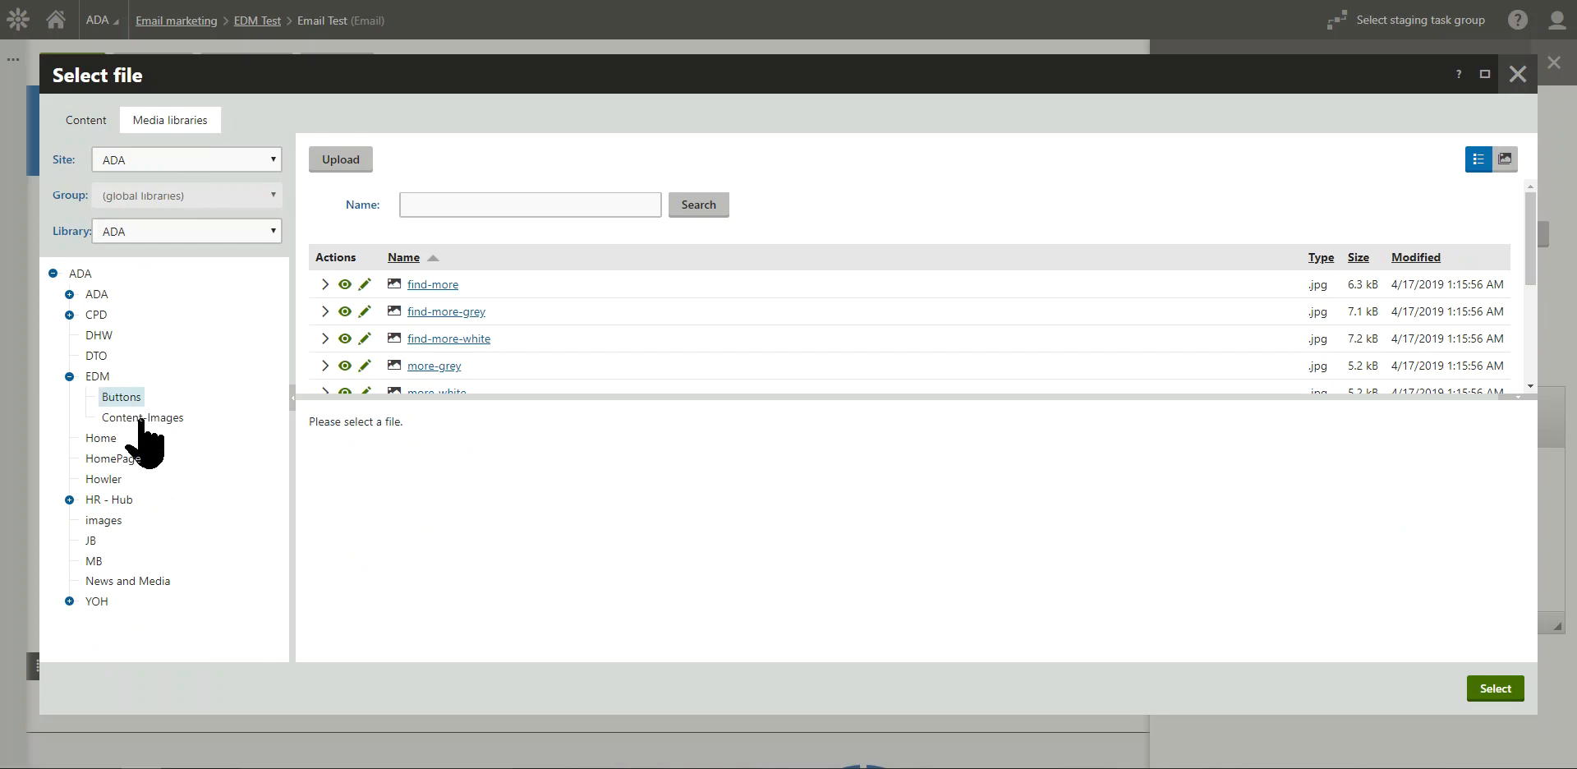
pyautogui.scroll(-3, 518, 386)
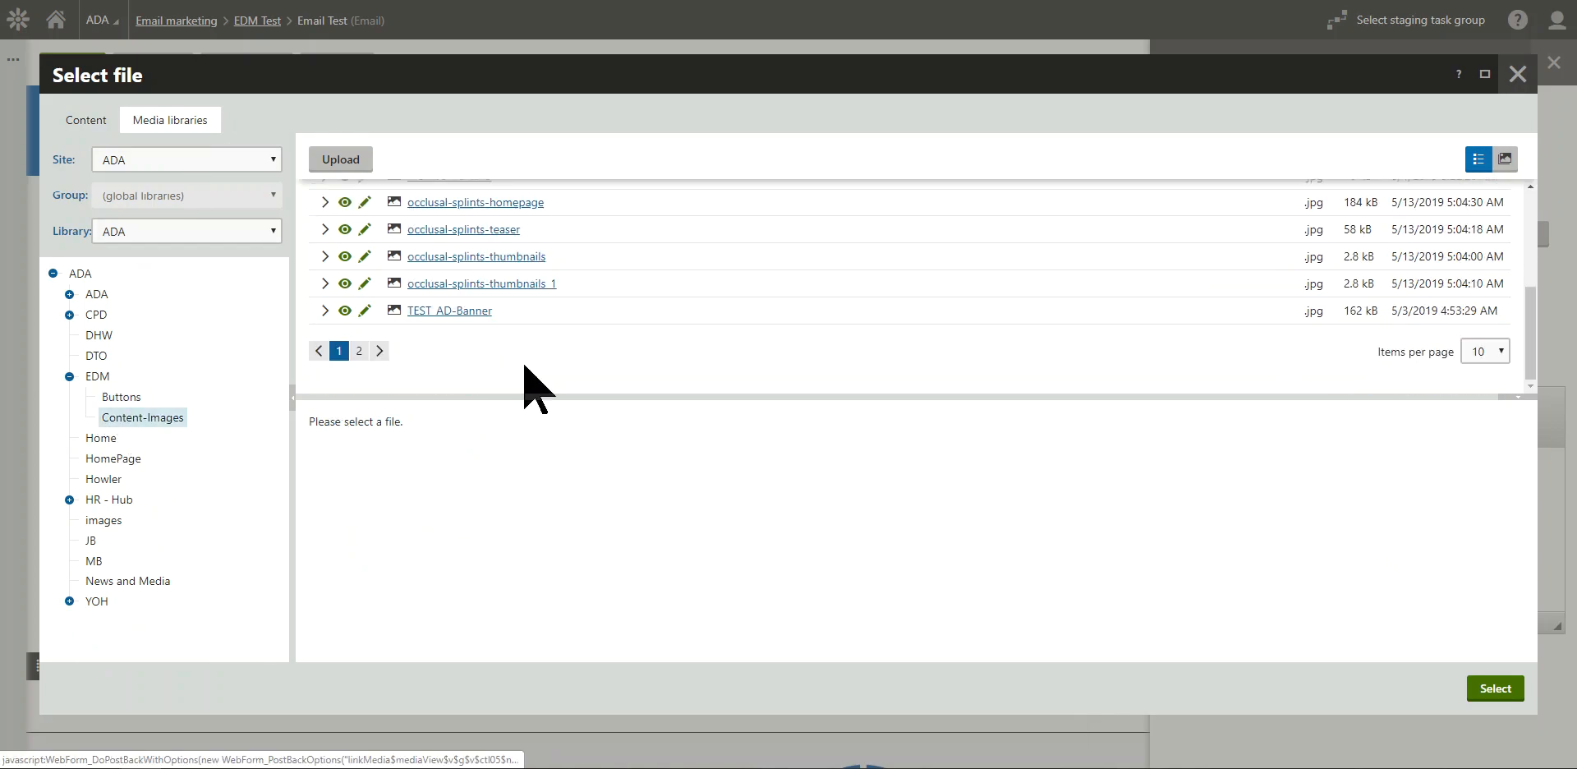
pyautogui.click(469, 312)
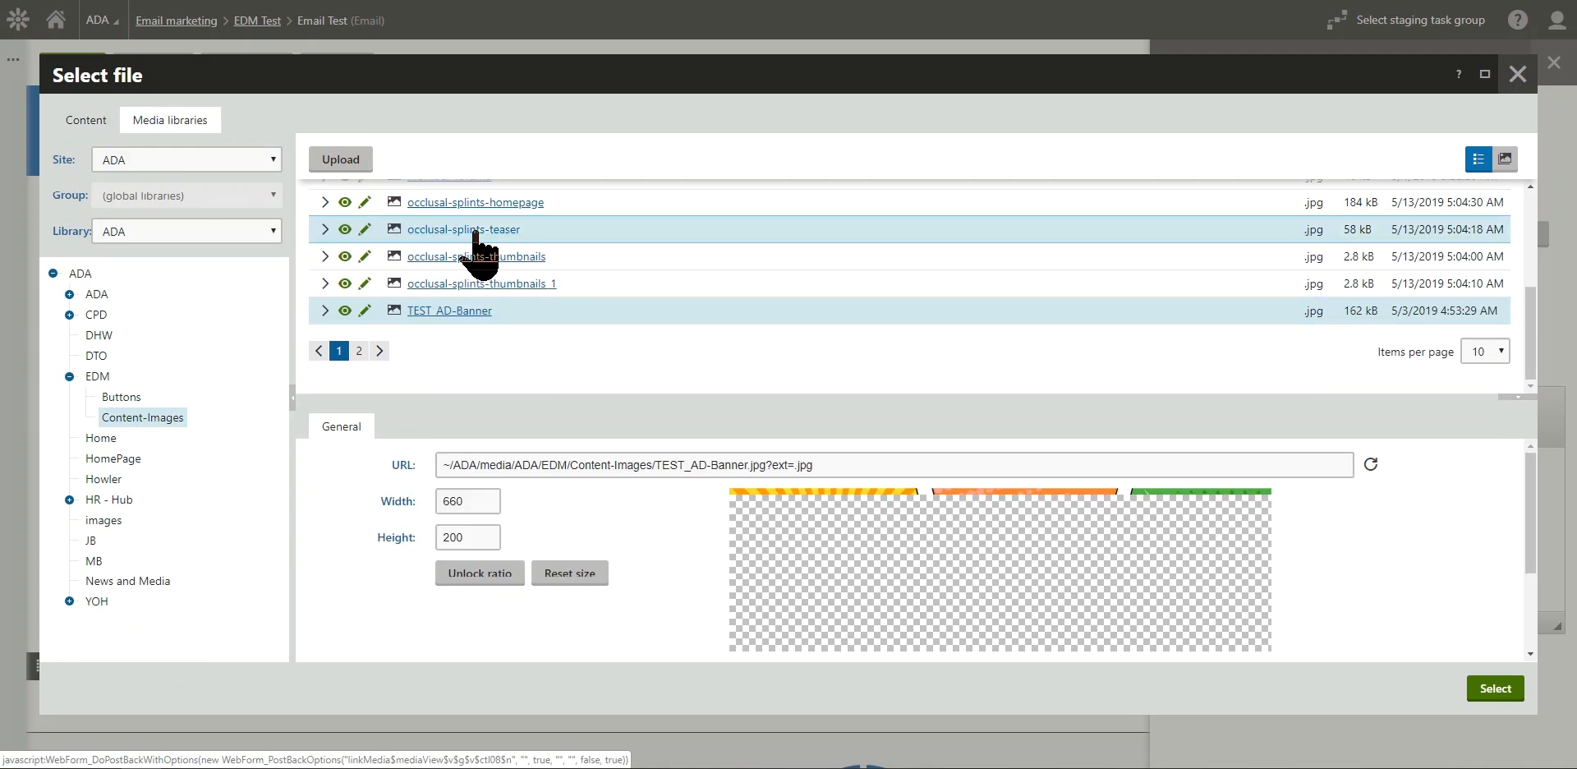
pyautogui.click(1496, 690)
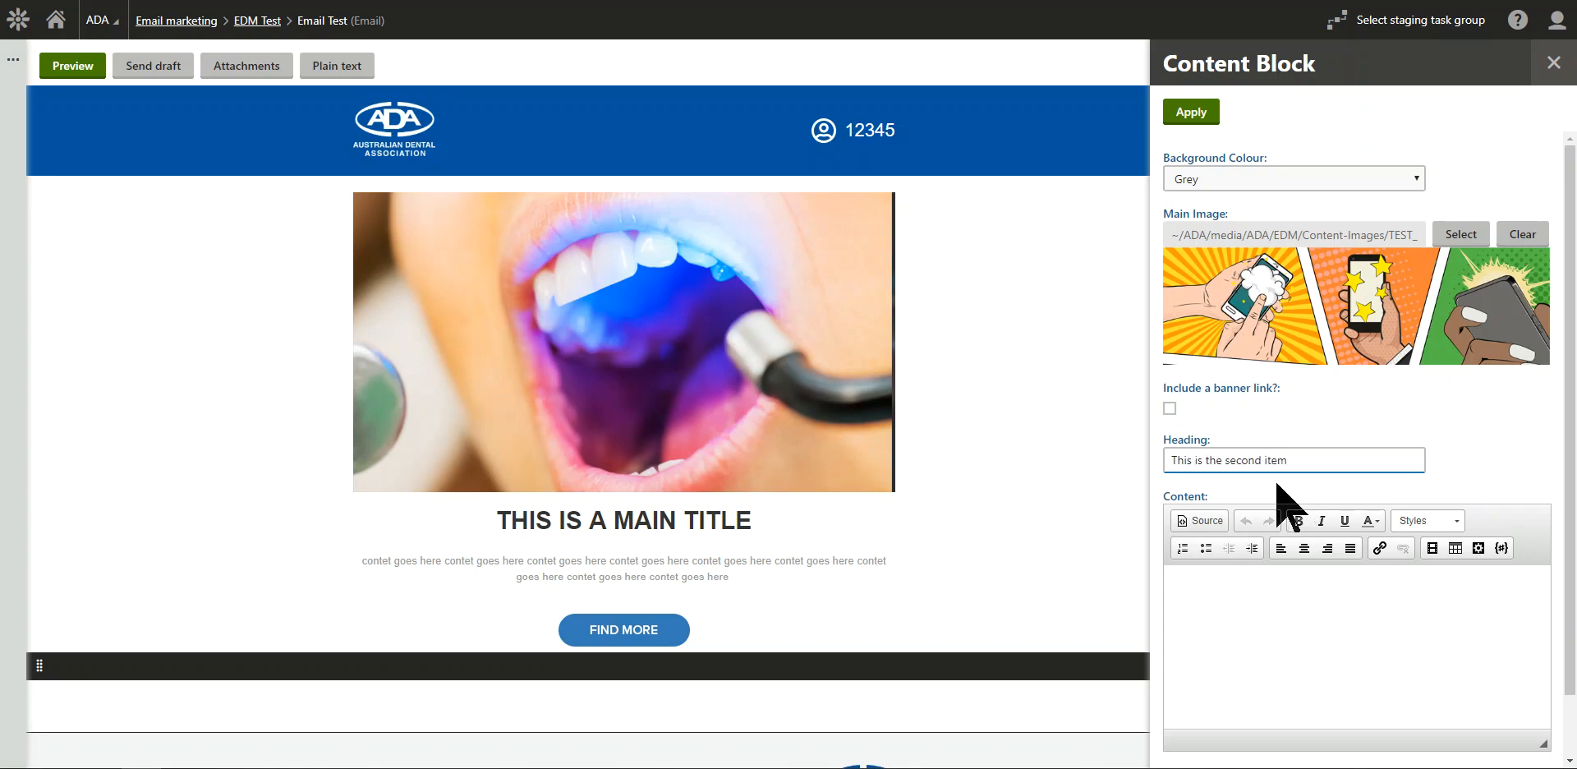
# Step: Fill the second block's content with several lines of repeated "Test contetn", apply the changes and close its properties
pyautogui.click(1307, 603)
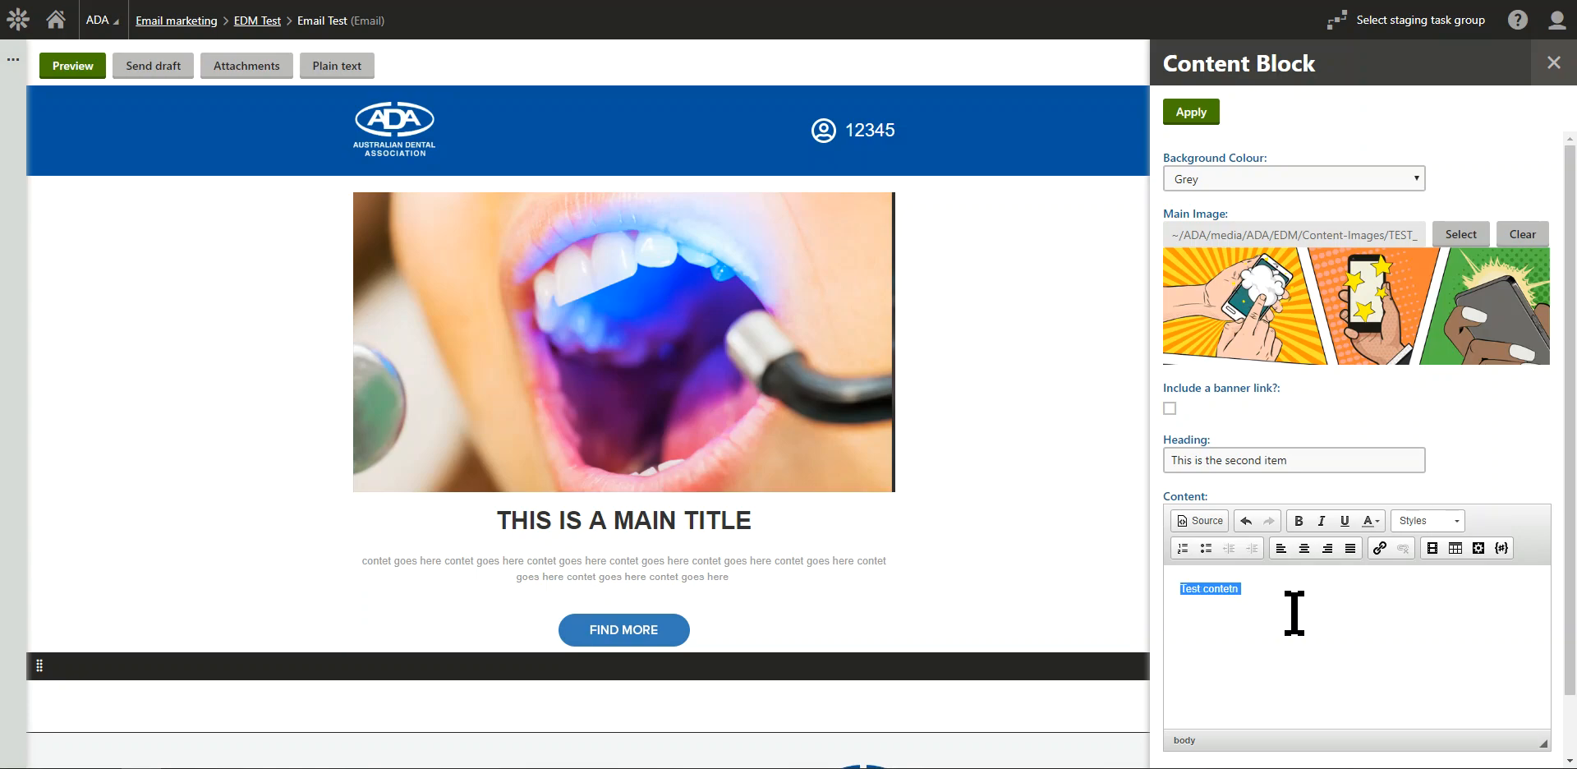
pyautogui.hotkey('ctrl', 'v')
pyautogui.hotkey('ctrl', 'v')
pyautogui.hotkey('ctrl', 'v')
pyautogui.hotkey('ctrl', 'v')
pyautogui.hotkey('ctrl', 'v')
pyautogui.hotkey('ctrl', 'v')
pyautogui.hotkey('ctrl', 'v')
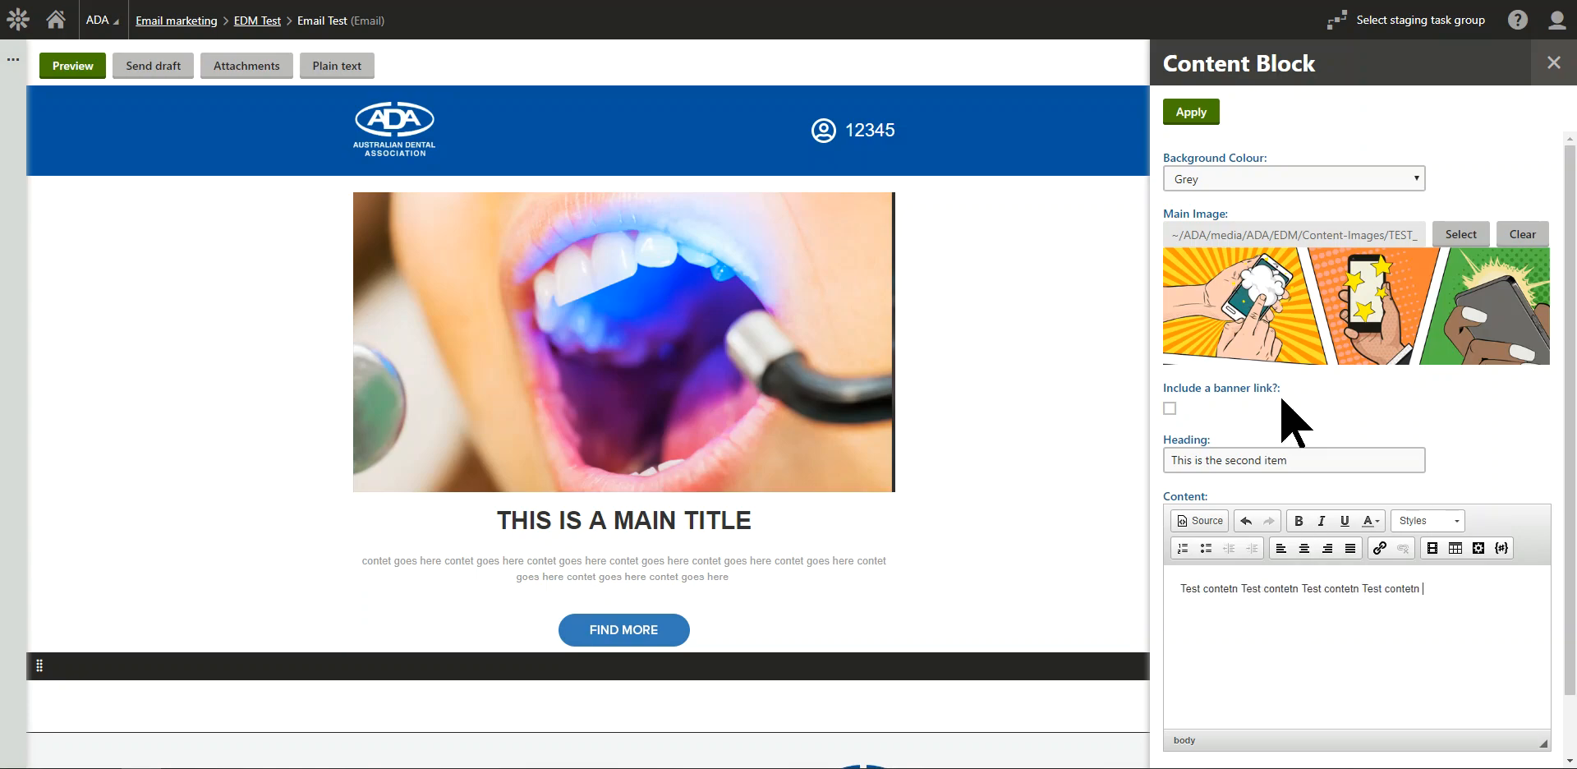
pyautogui.hotkey('ctrl', 'v')
pyautogui.hotkey('ctrl', 'v')
pyautogui.hotkey('ctrl', 'v')
pyautogui.hotkey('ctrl', 'v')
pyautogui.hotkey('ctrl', 'v')
pyautogui.hotkey('ctrl', 'v')
pyautogui.hotkey('ctrl', 'v')
pyautogui.hotkey('ctrl', 'v')
pyautogui.hotkey('ctrl', 'v')
pyautogui.hotkey('ctrl', 'v')
pyautogui.hotkey('ctrl', 'v')
pyautogui.hotkey('ctrl', 'v')
pyautogui.hotkey('ctrl', 'v')
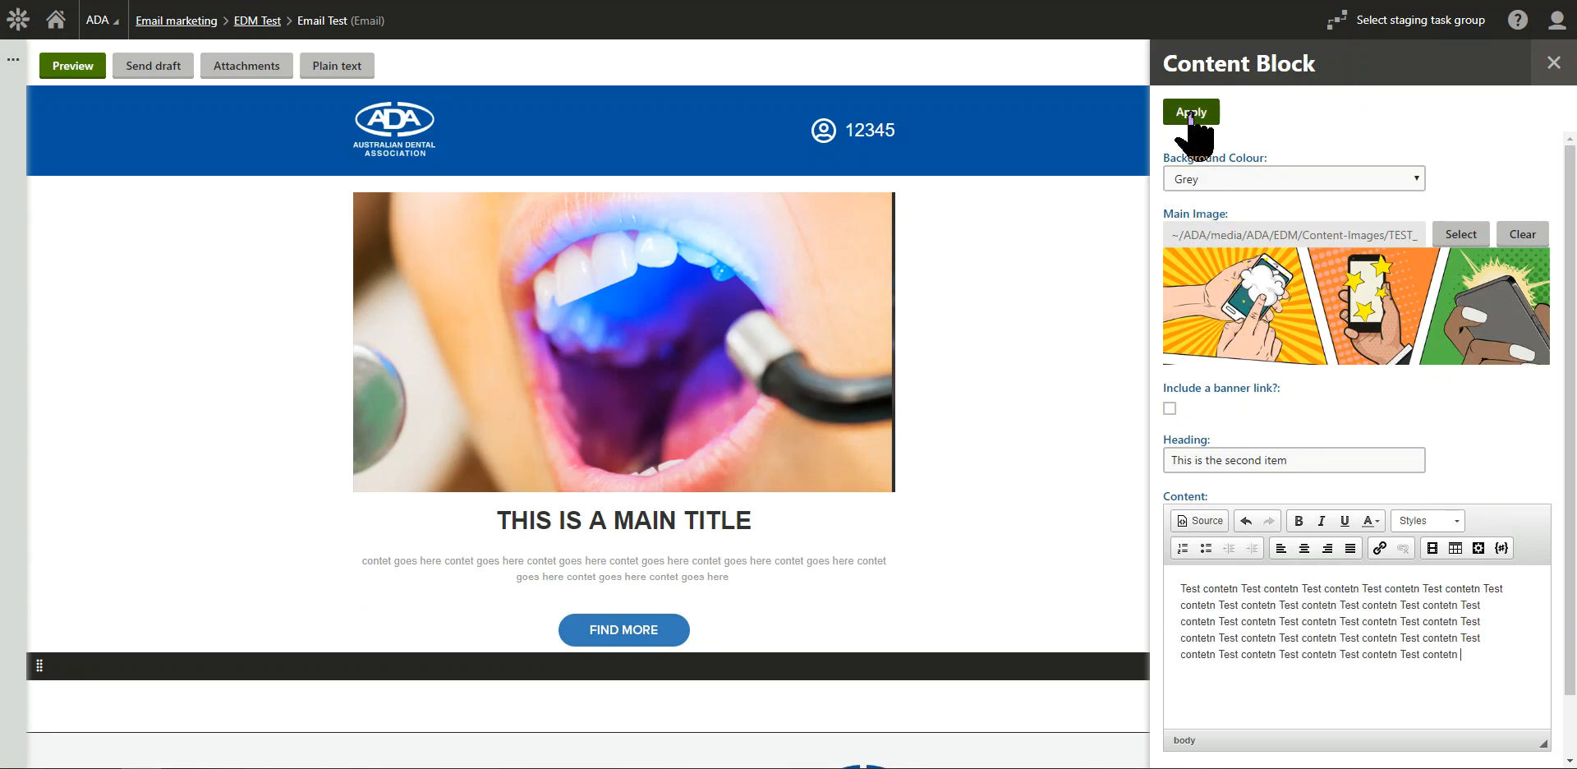
pyautogui.click(1190, 115)
pyautogui.scroll(-1, 1322, 476)
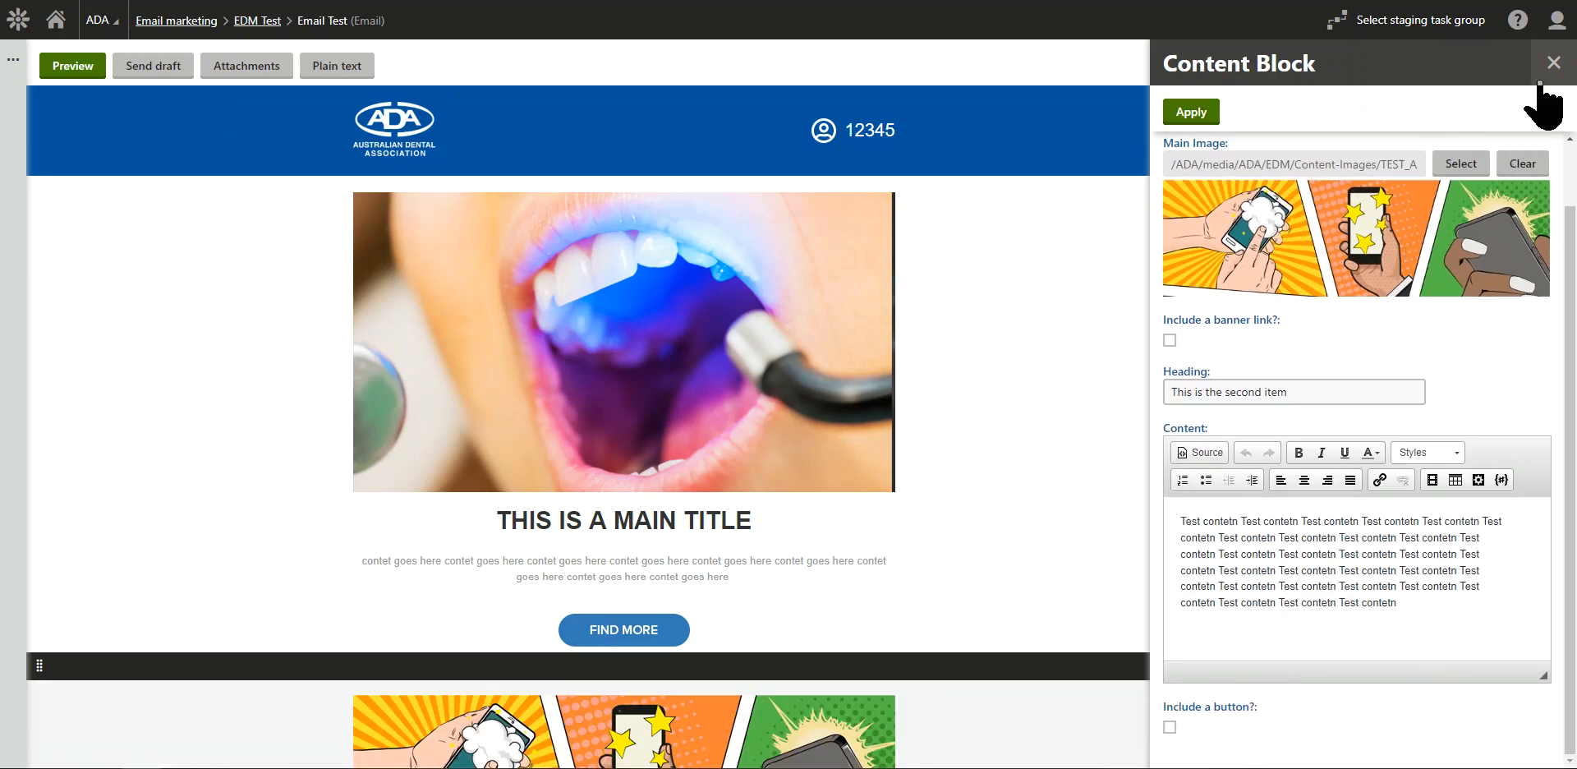
pyautogui.click(1195, 112)
pyautogui.click(1552, 63)
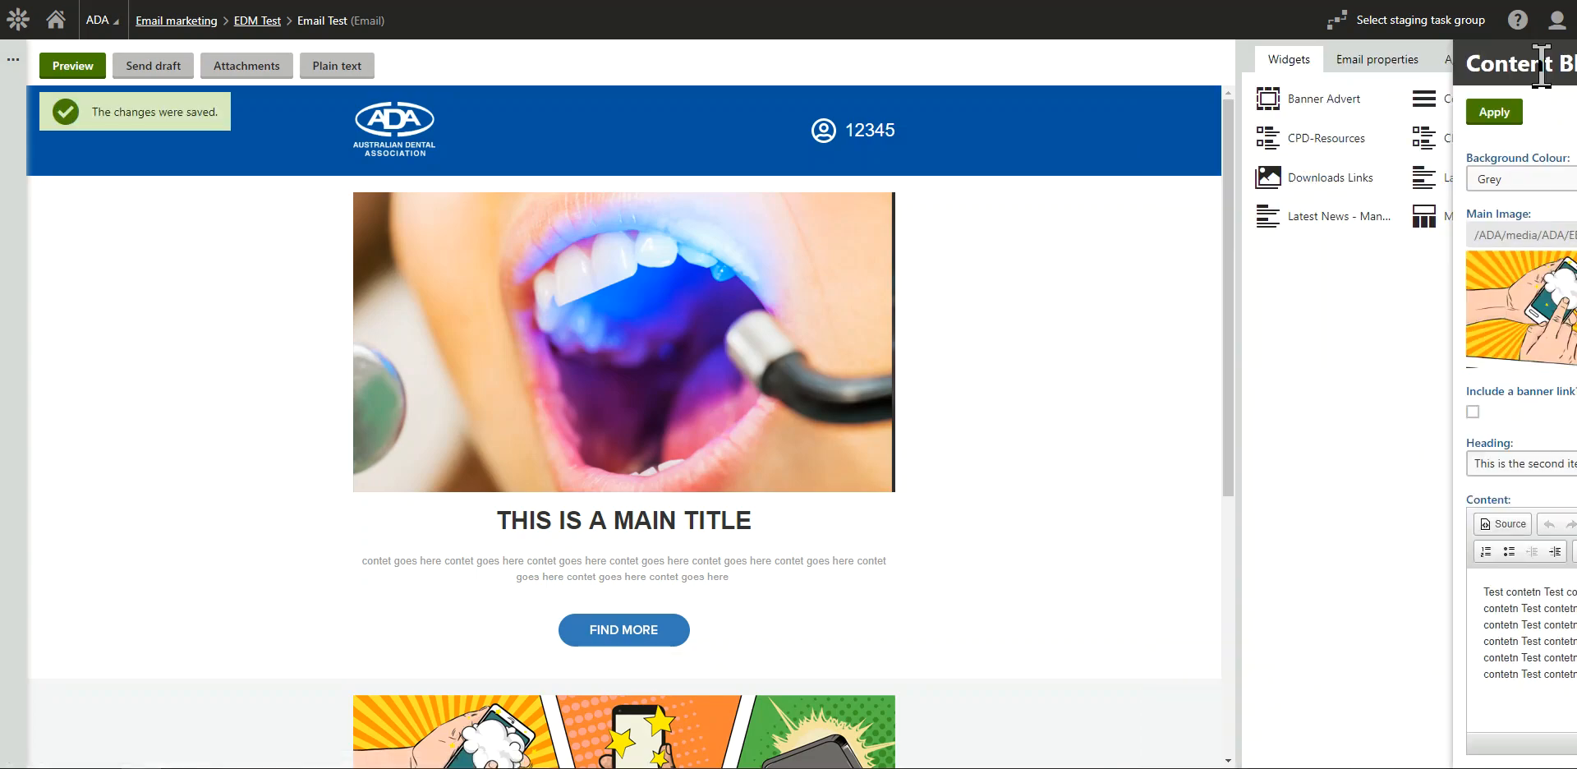
# Step: Add two more content blocks between the second item and the footer, and open the properties of the upper one
pyautogui.scroll(-5, 986, 455)
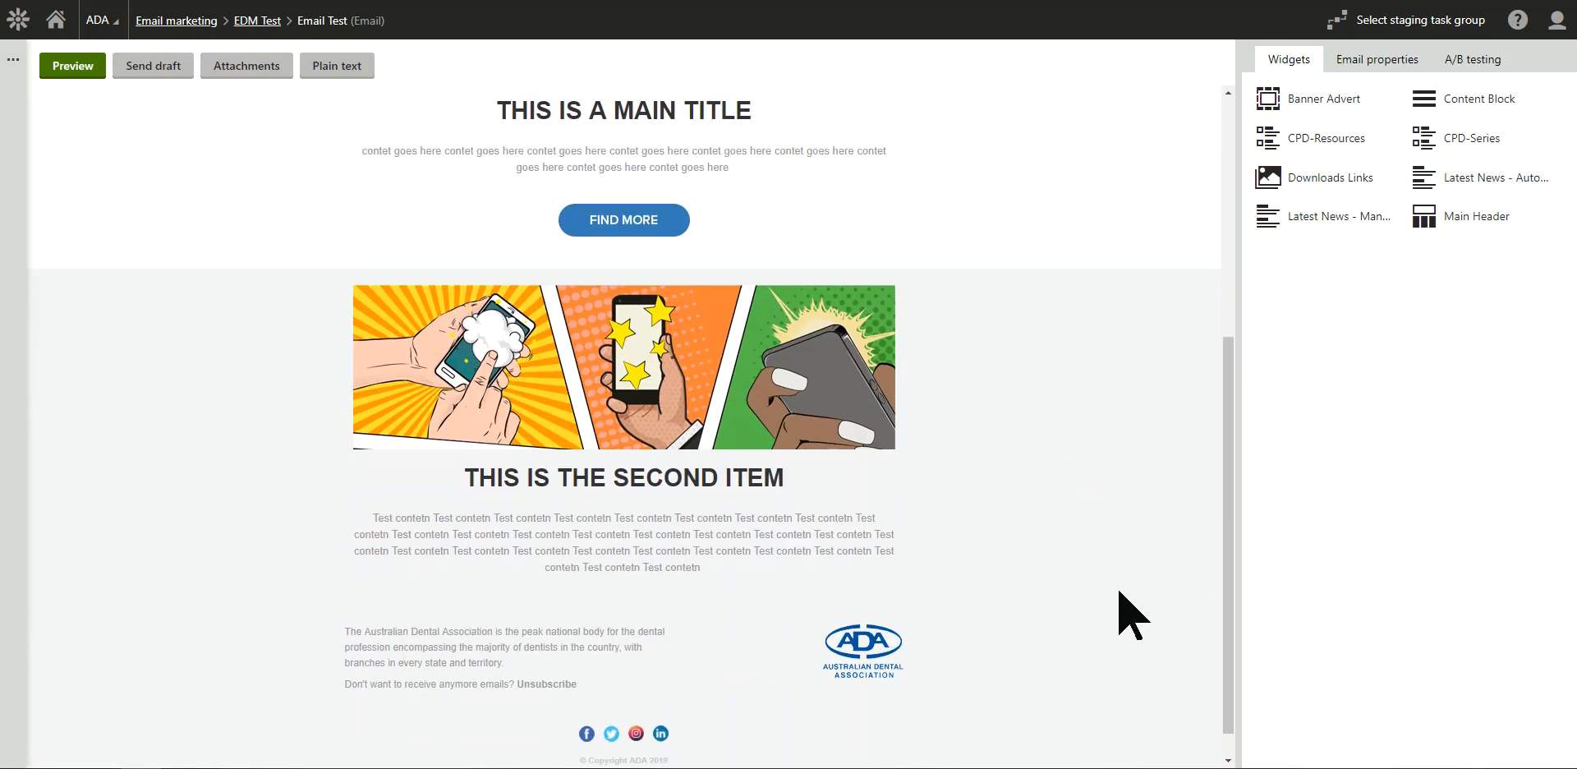
pyautogui.scroll(5, 1018, 205)
pyautogui.scroll(-5, 1033, 313)
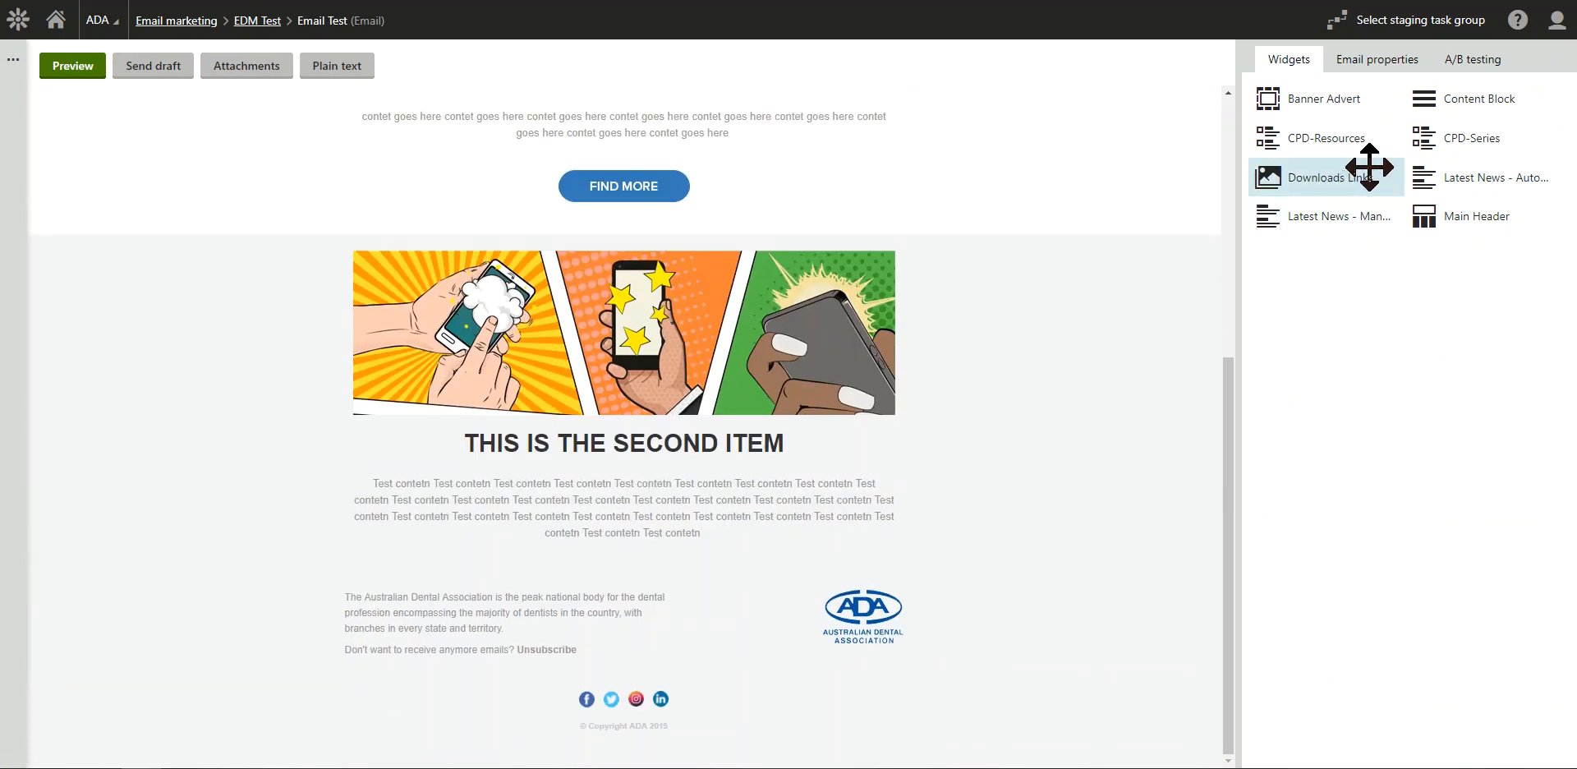
pyautogui.moveTo(1439, 93); pyautogui.dragTo(650, 564)
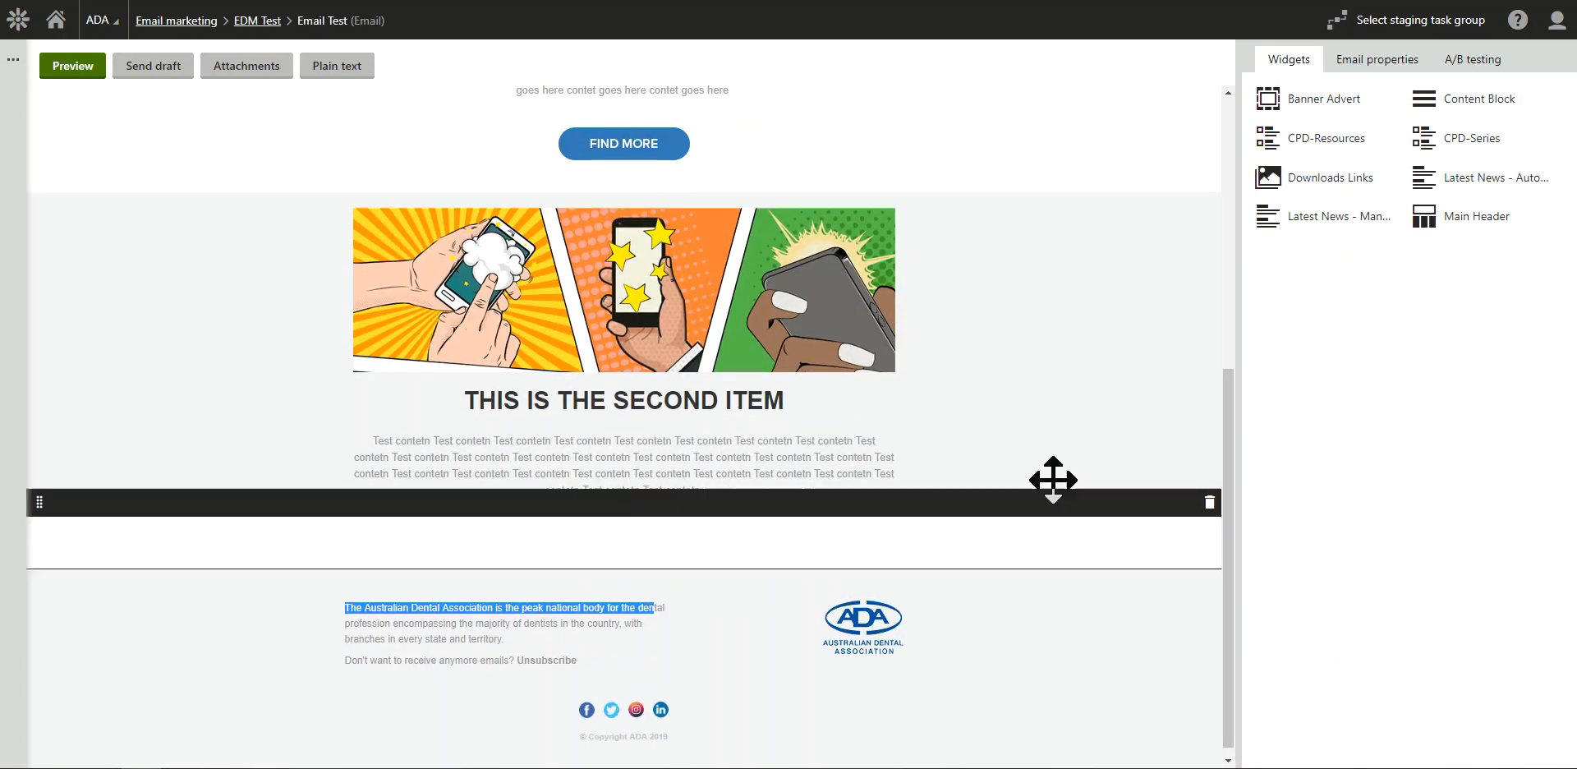
pyautogui.moveTo(1454, 103); pyautogui.dragTo(704, 535)
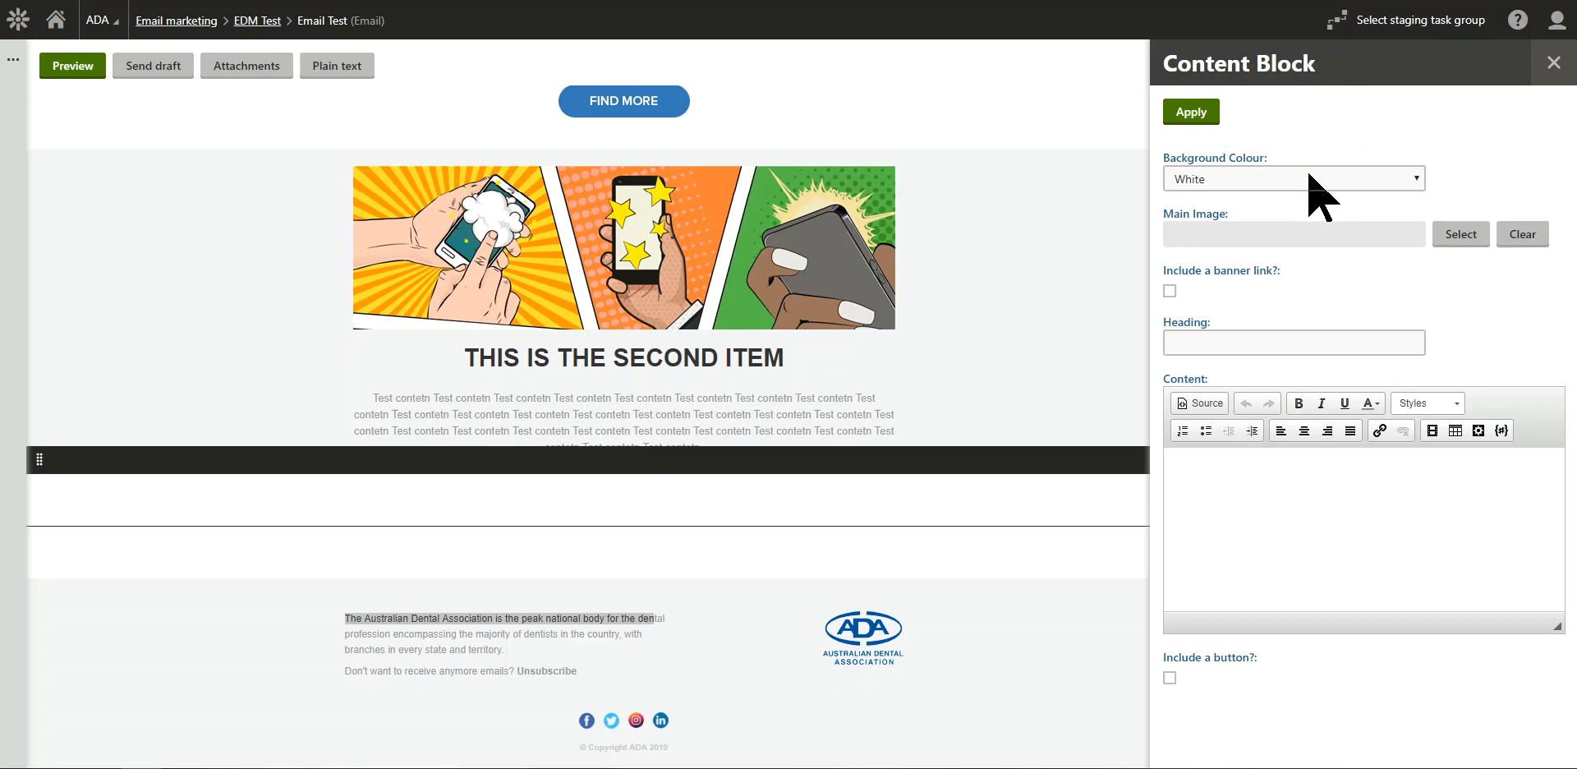
# Step: Set this block's main image to occlusal-splints-homepage from the EDM Content-Images folder and its heading to "3rd test"
pyautogui.click(1453, 238)
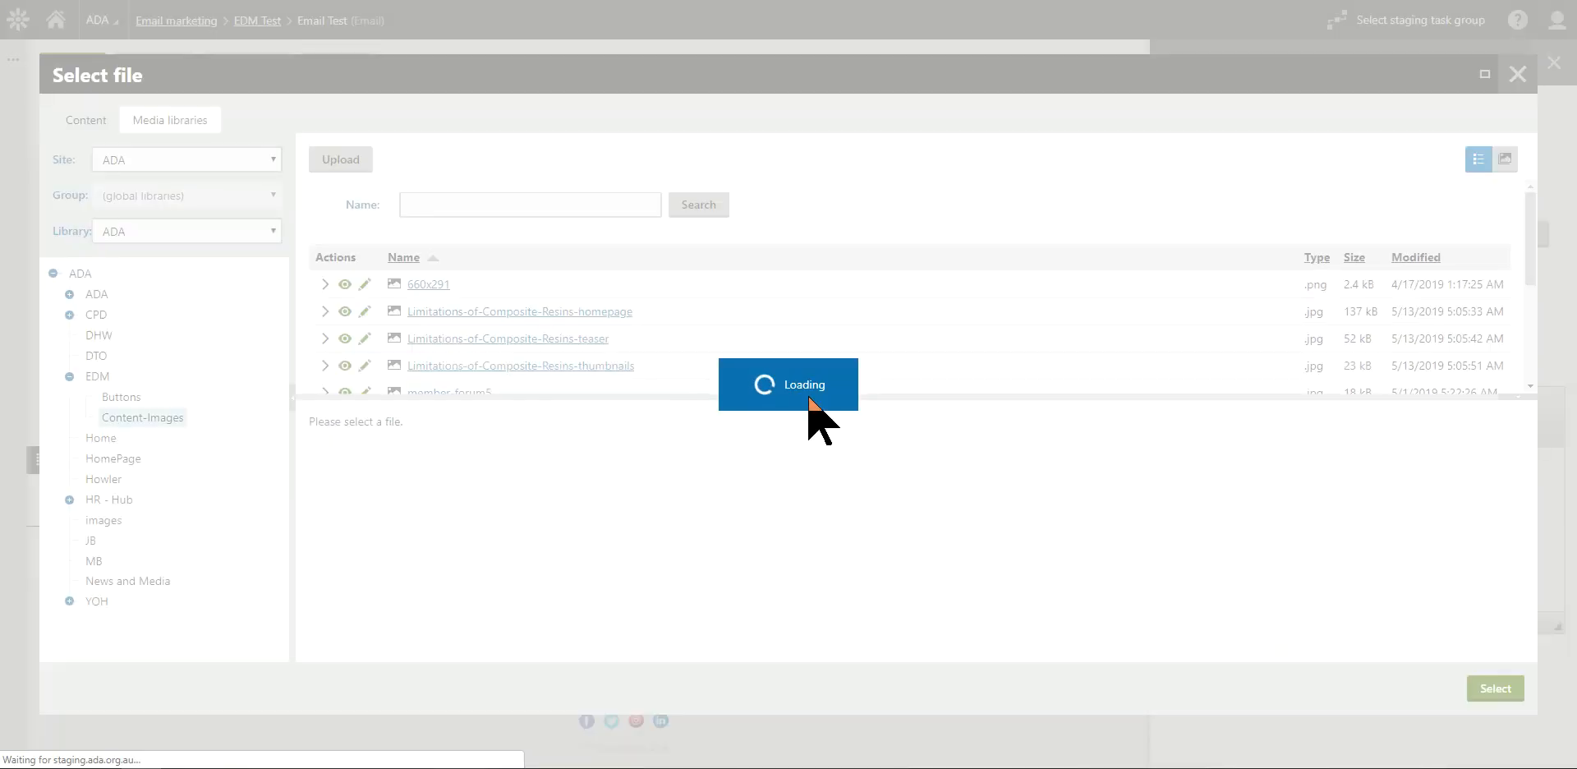
pyautogui.scroll(-3, 504, 355)
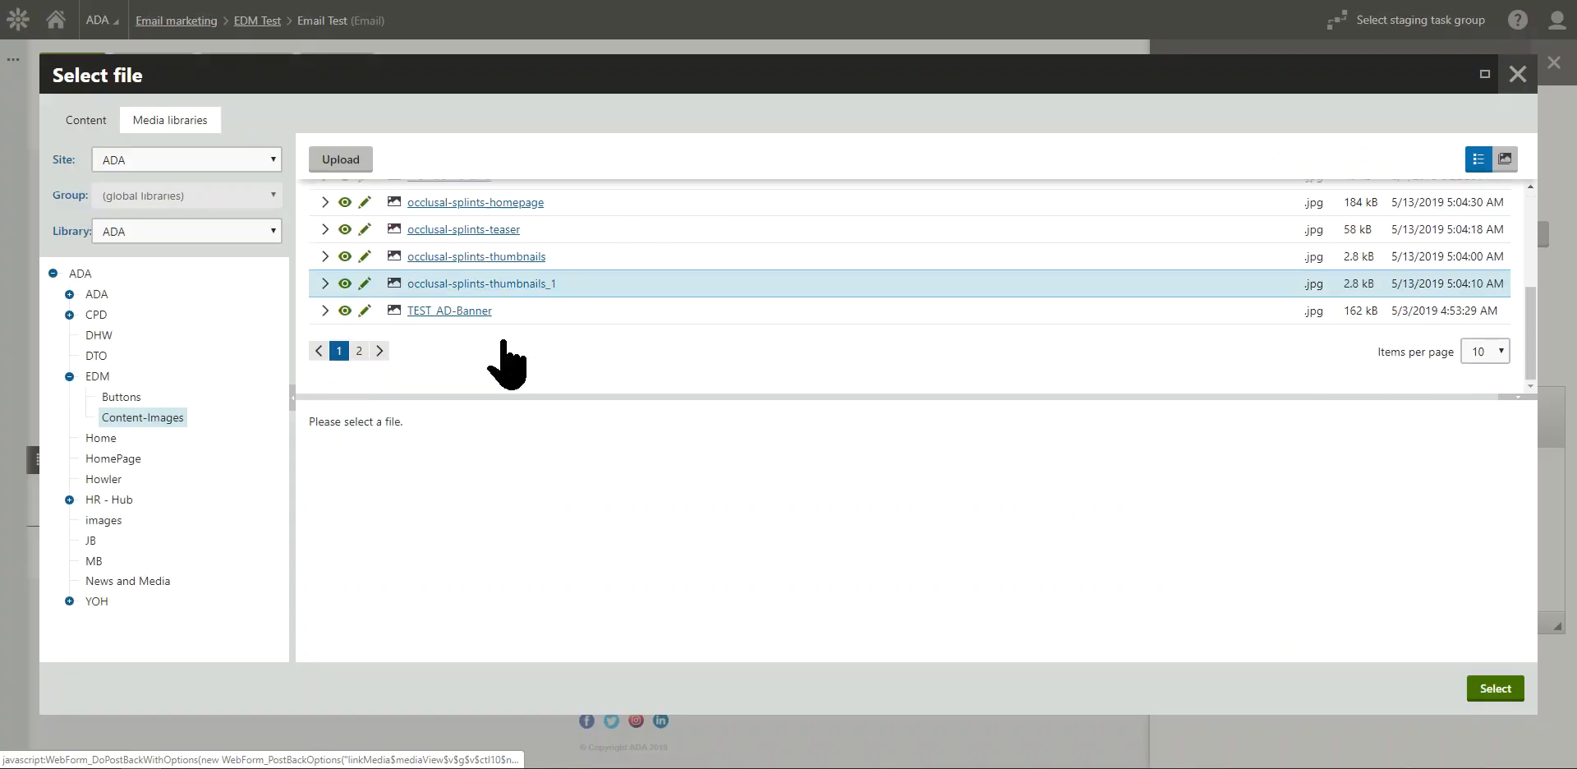
pyautogui.click(476, 229)
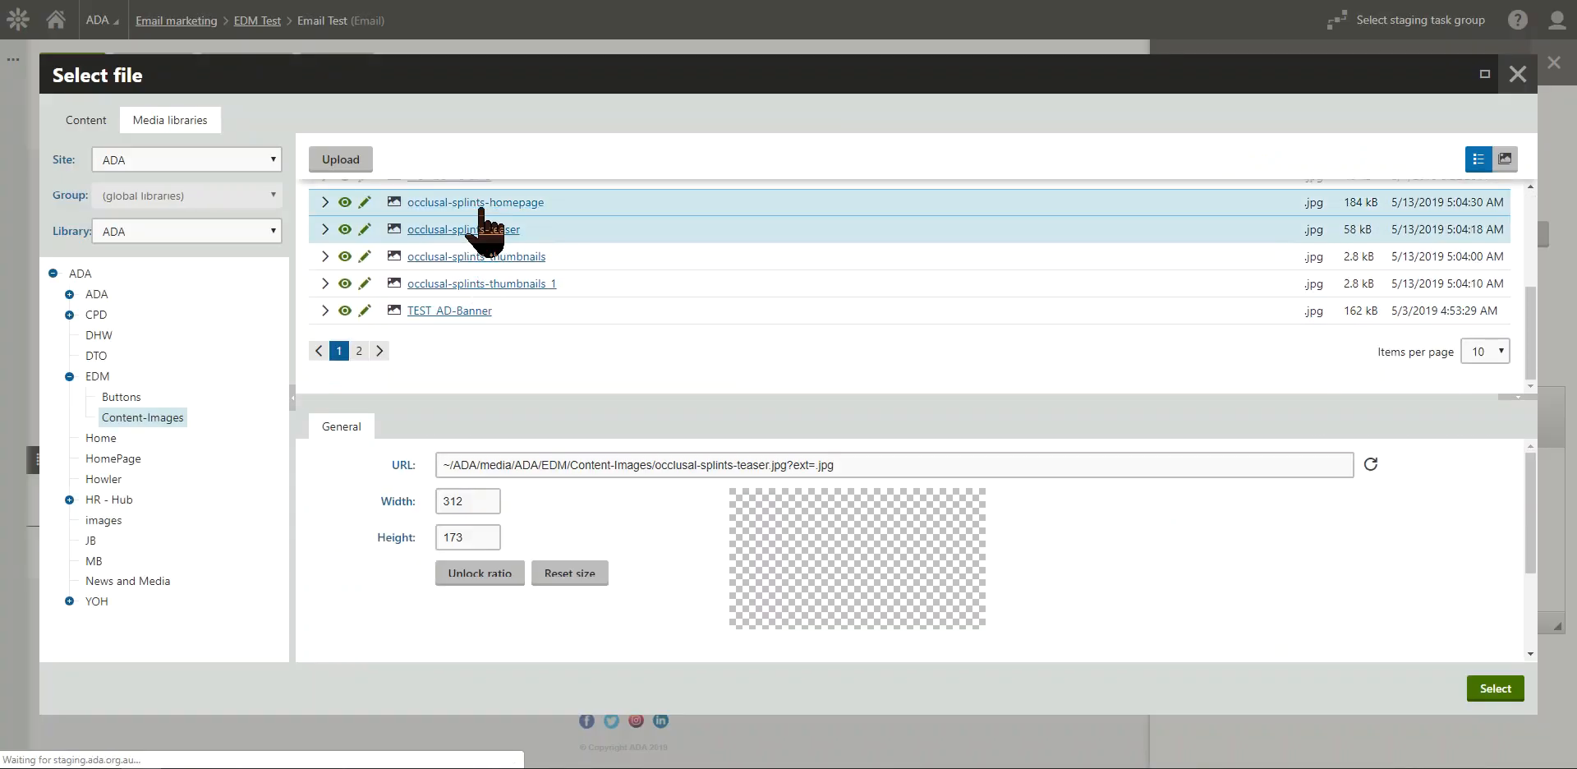
pyautogui.click(482, 208)
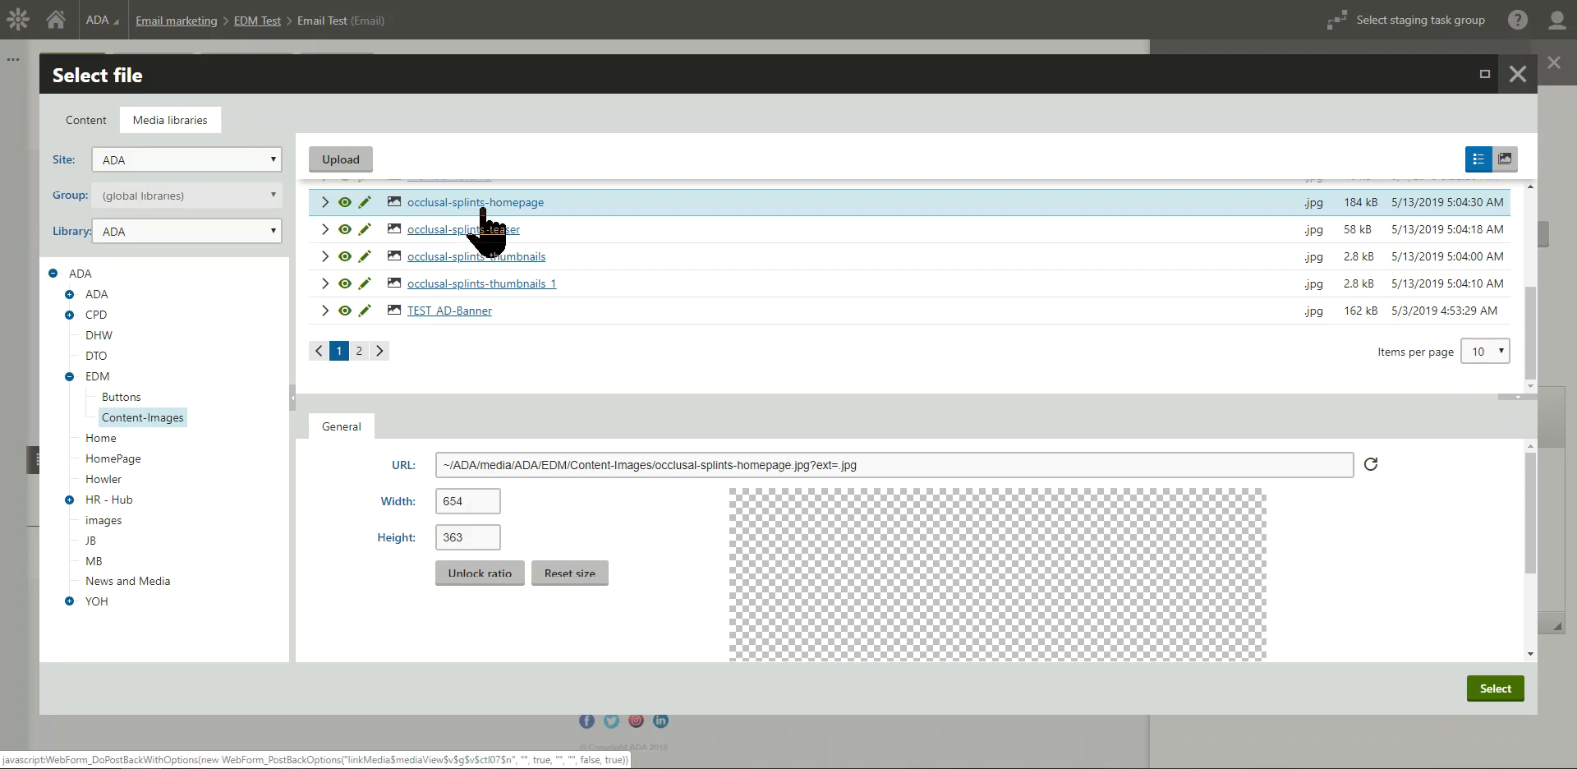
pyautogui.click(1495, 688)
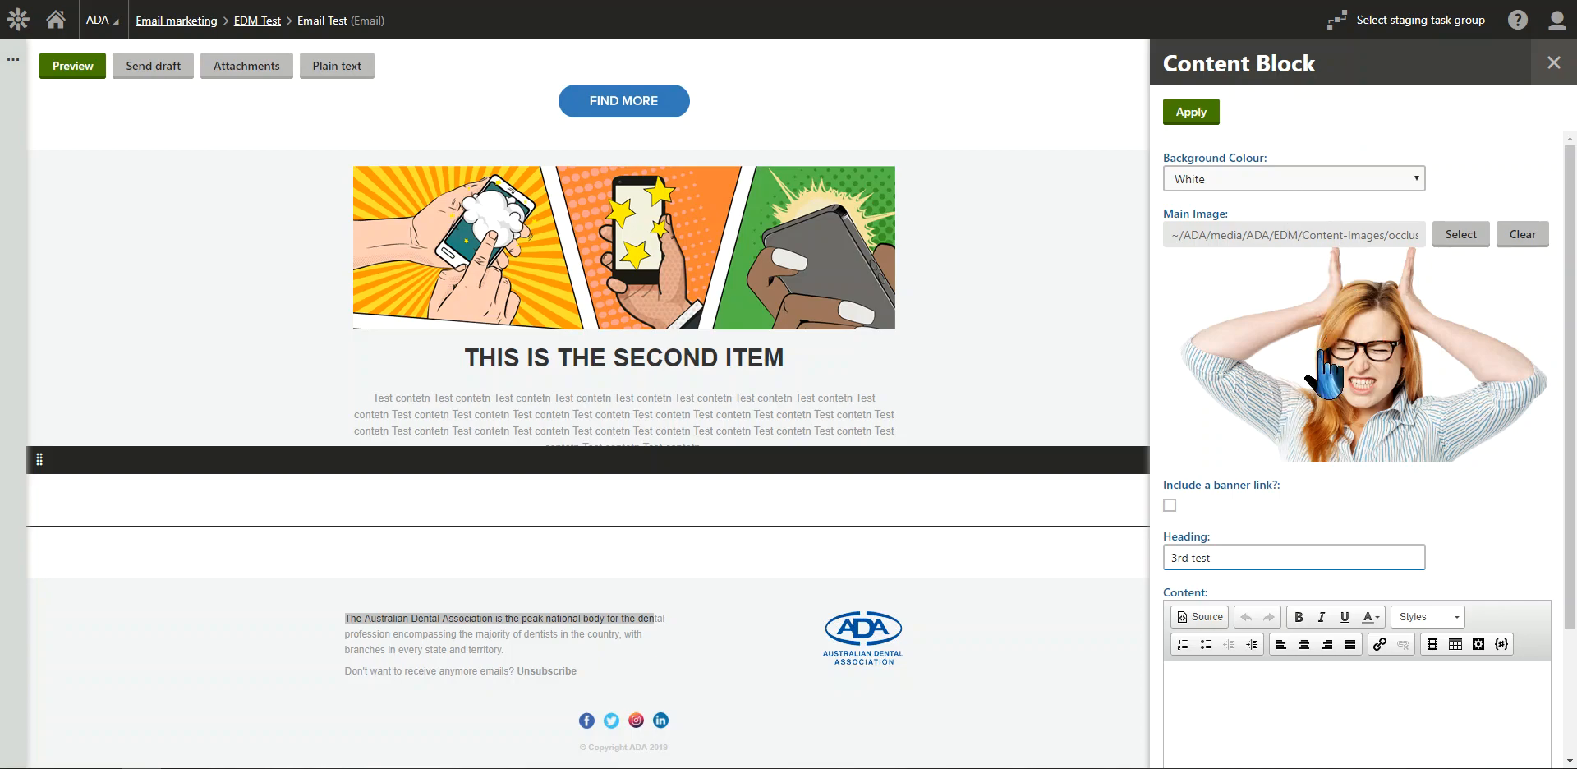
# Step: Fill the "3rd test" block's content with about two lines of repeated "Test contetn" and enable the option to include a button
pyautogui.scroll(-2, 1346, 484)
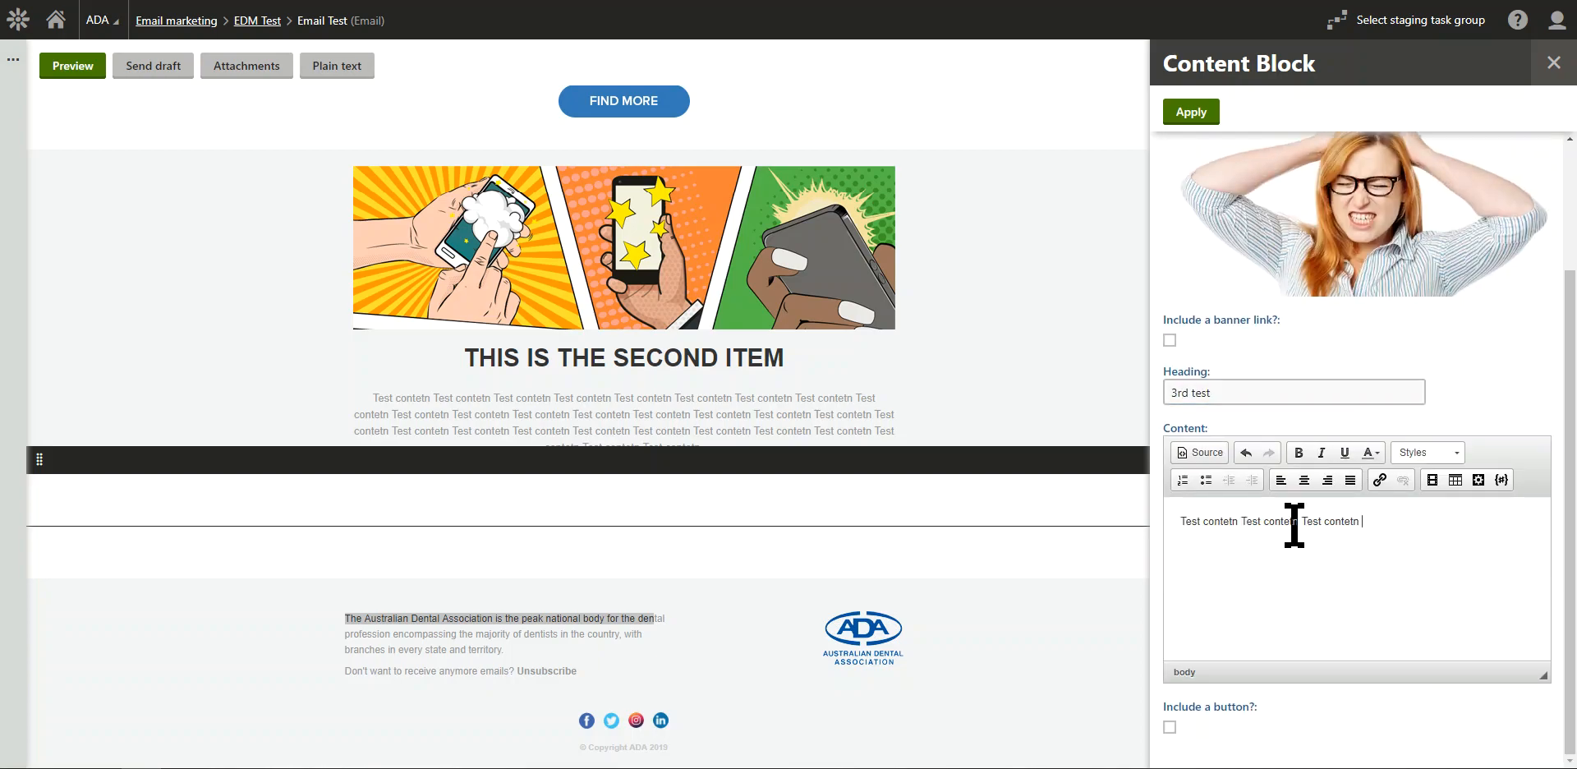
pyautogui.hotkey('ctrl', 'v')
pyautogui.hotkey('ctrl', 'v')
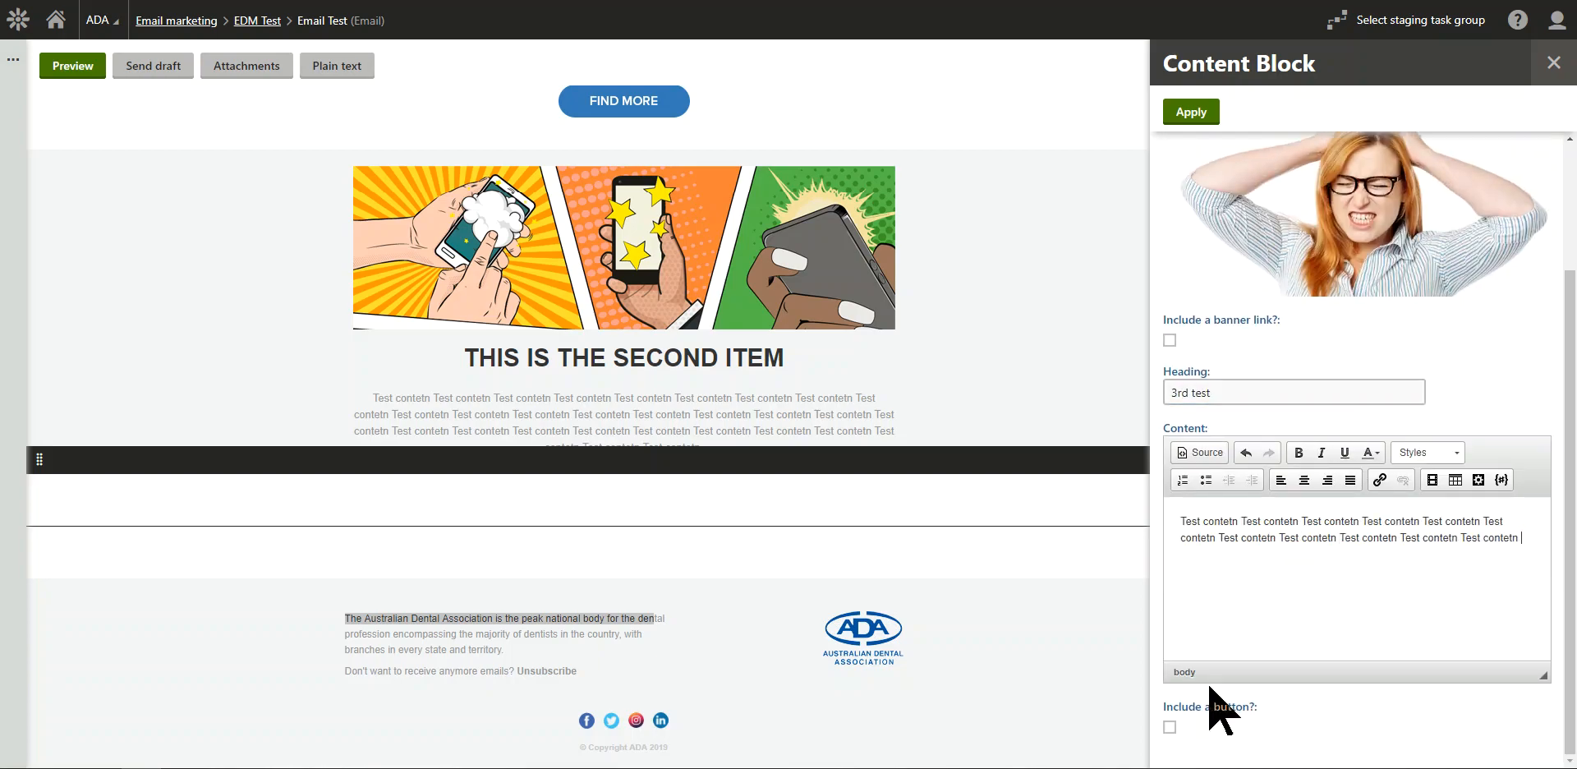
pyautogui.click(1169, 727)
pyautogui.scroll(-2, 1323, 587)
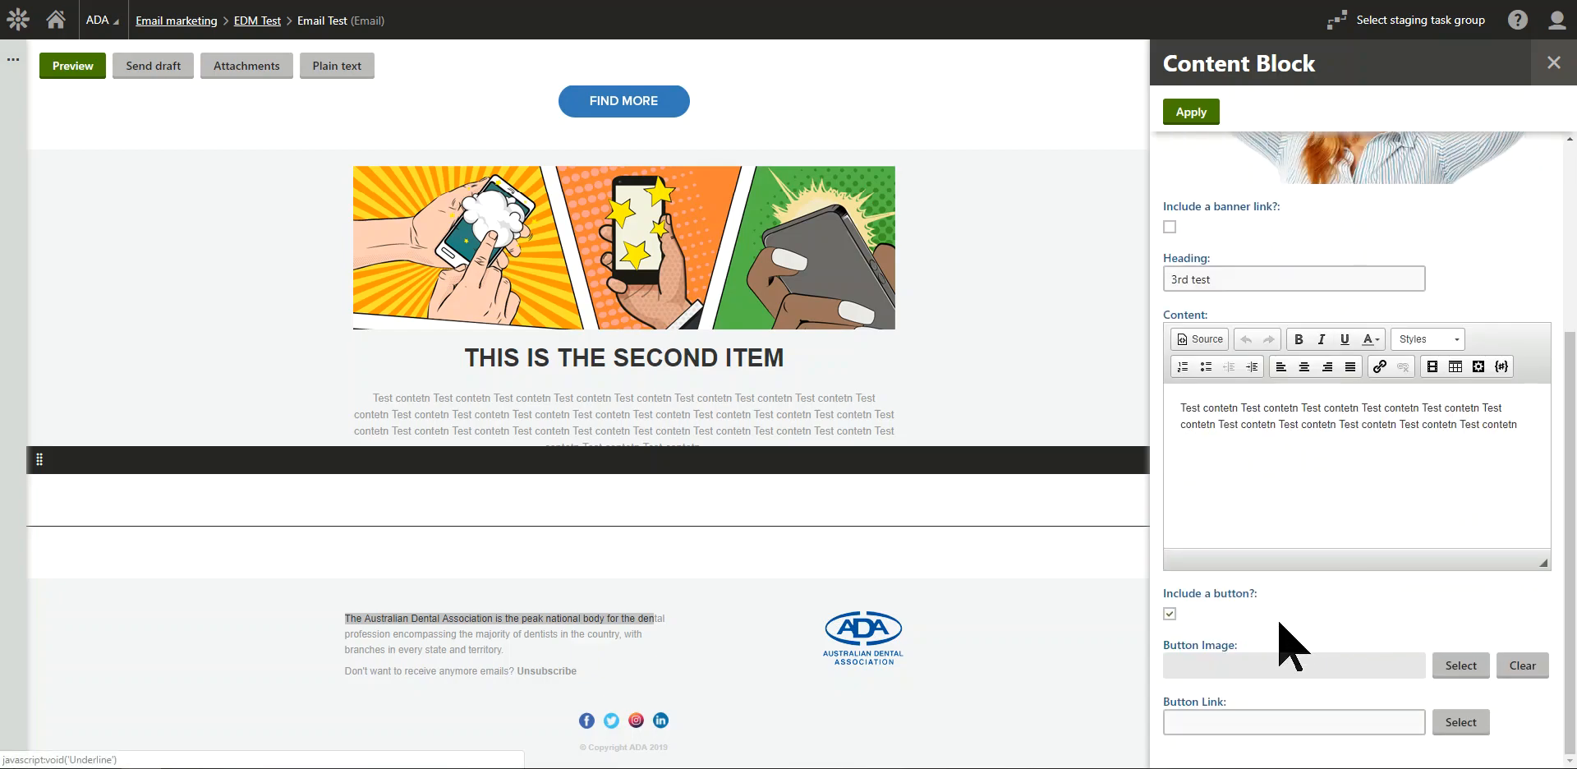
# Step: Set the "3rd test" block's button image to read-more-white from the EDM Buttons folder, apply the changes and close its properties
pyautogui.click(1461, 665)
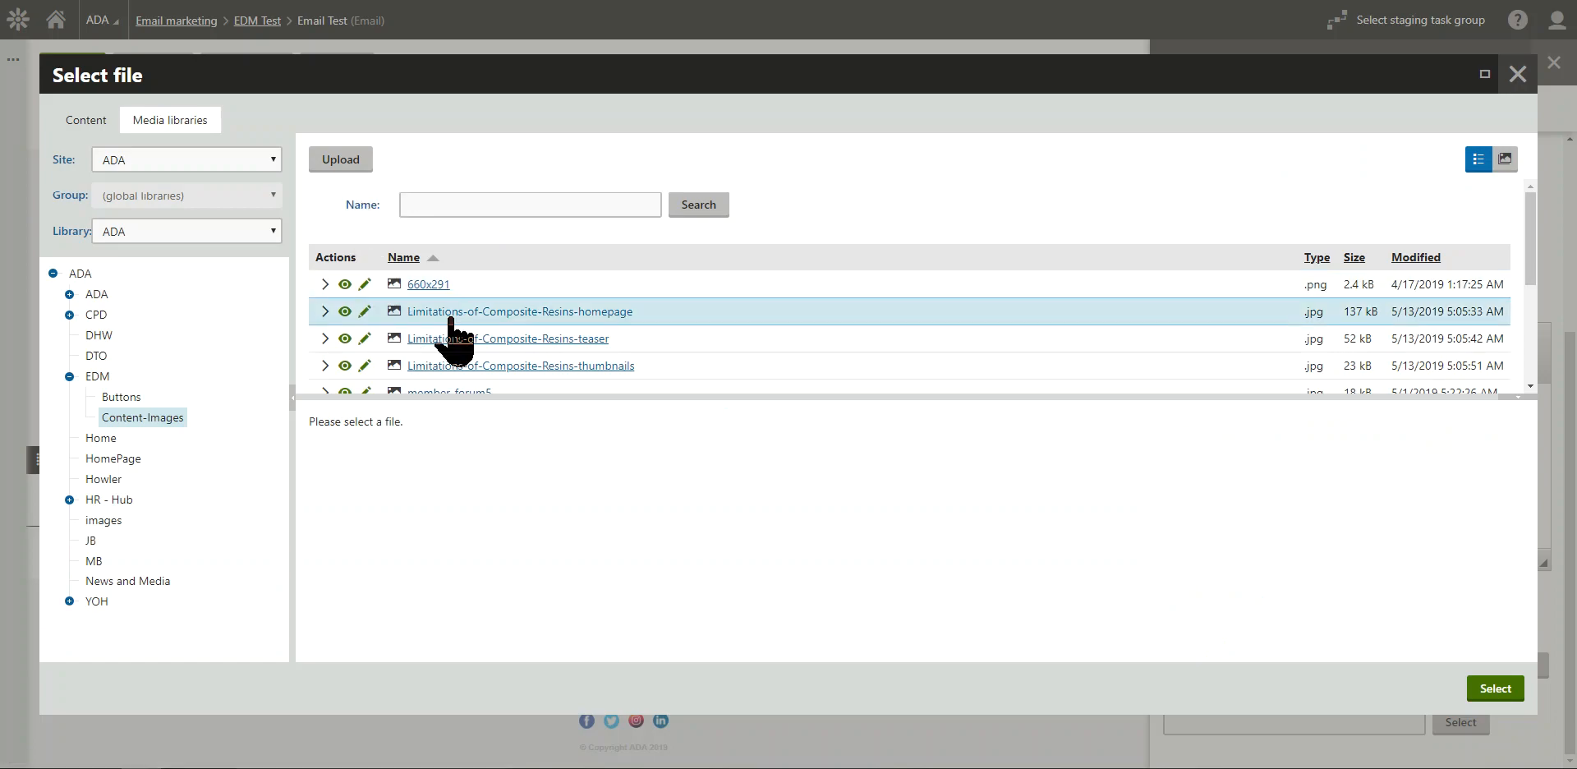
pyautogui.click(121, 397)
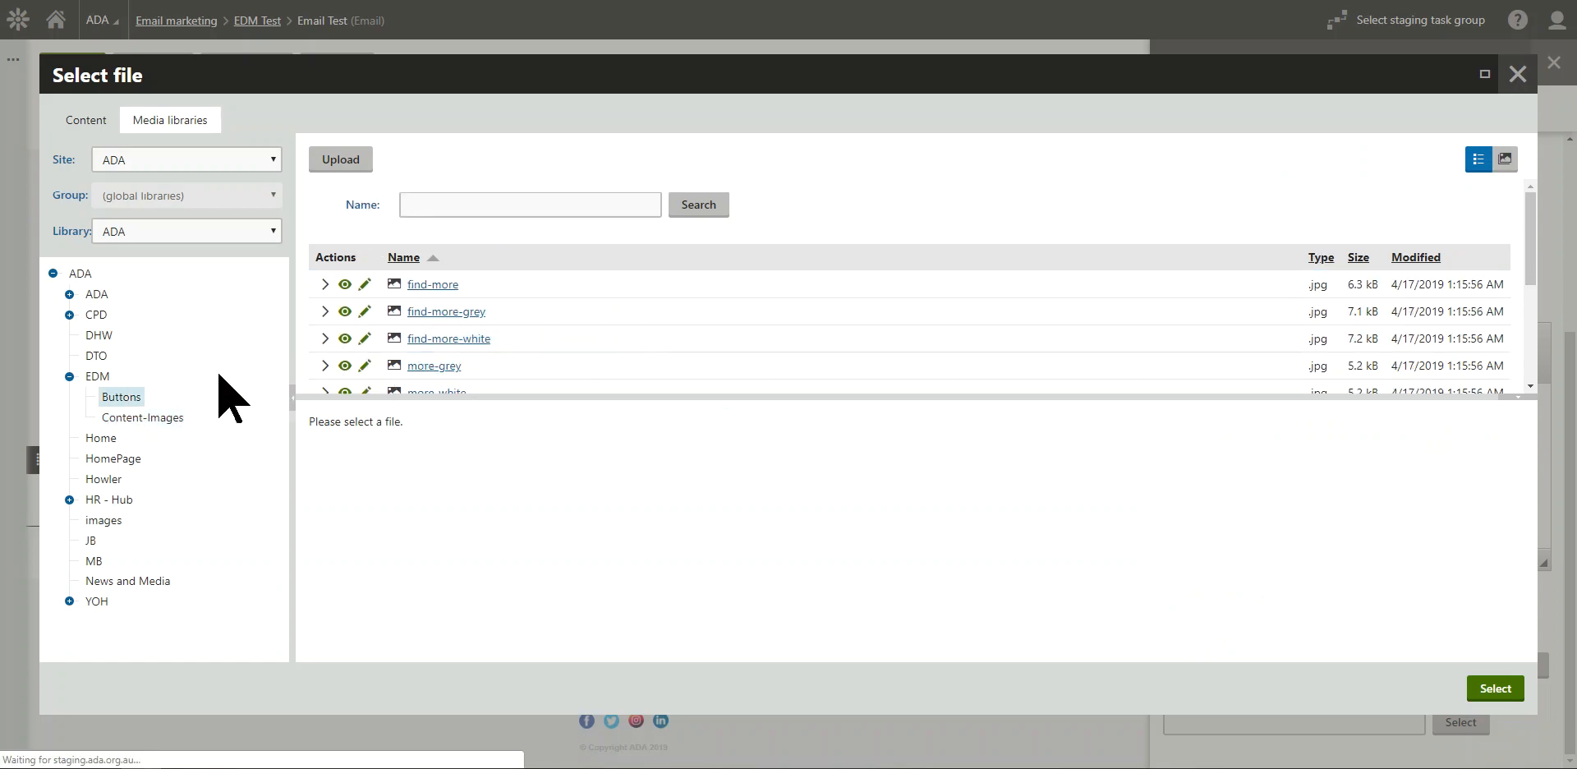
pyautogui.scroll(-4, 472, 371)
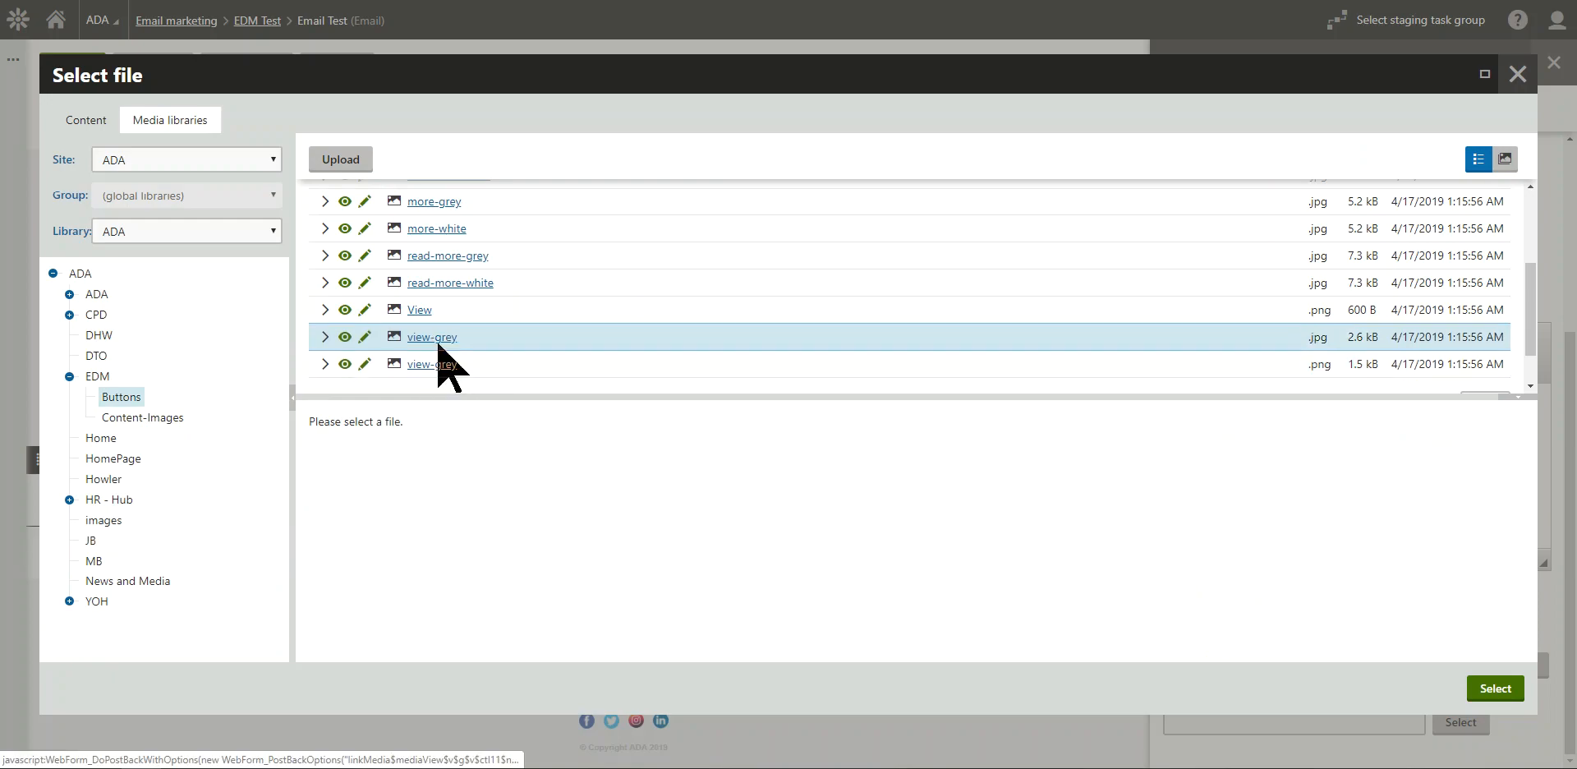
pyautogui.click(464, 283)
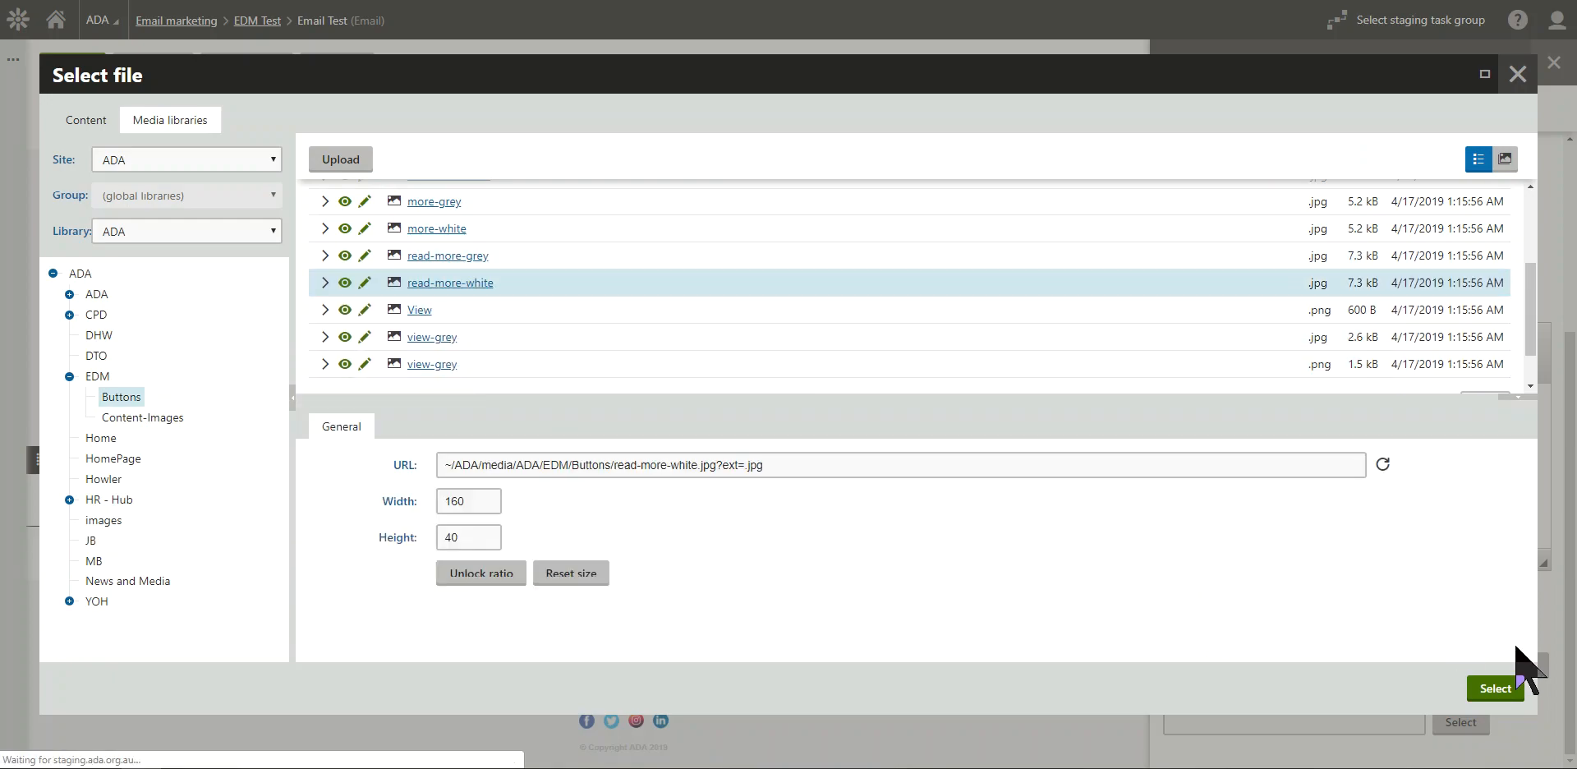
pyautogui.click(1494, 688)
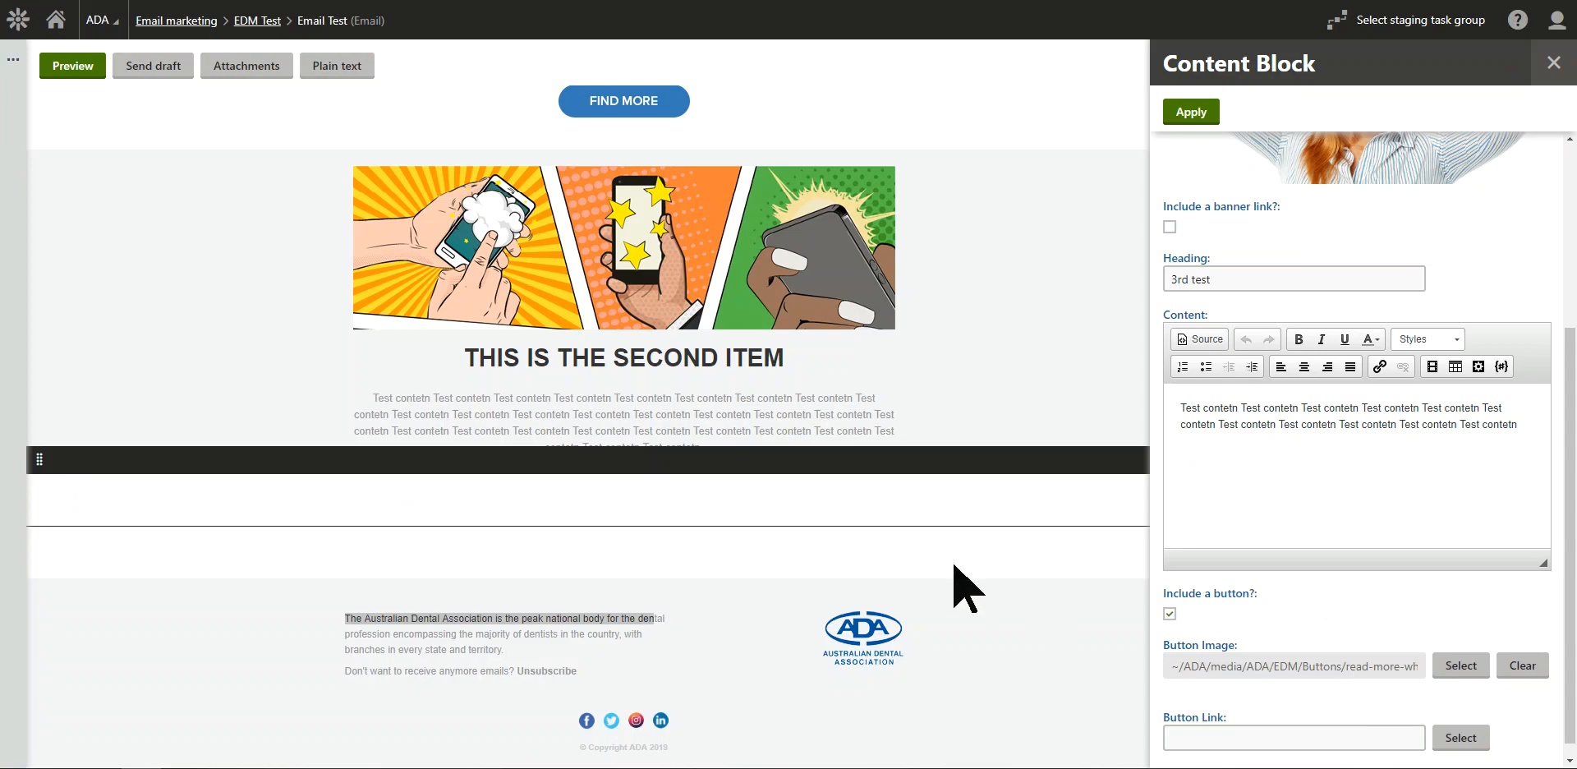
pyautogui.click(1190, 114)
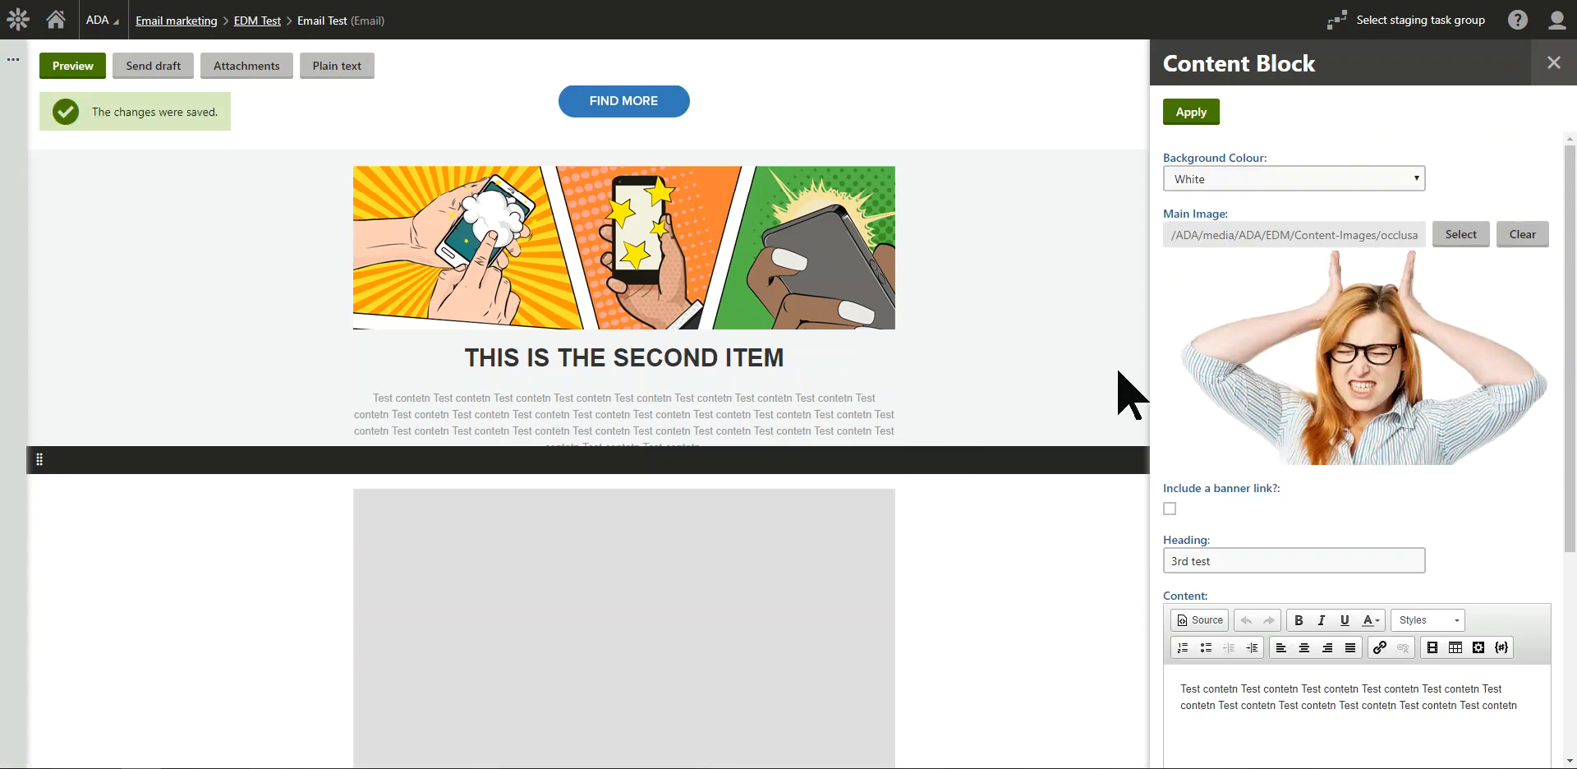
pyautogui.click(1549, 63)
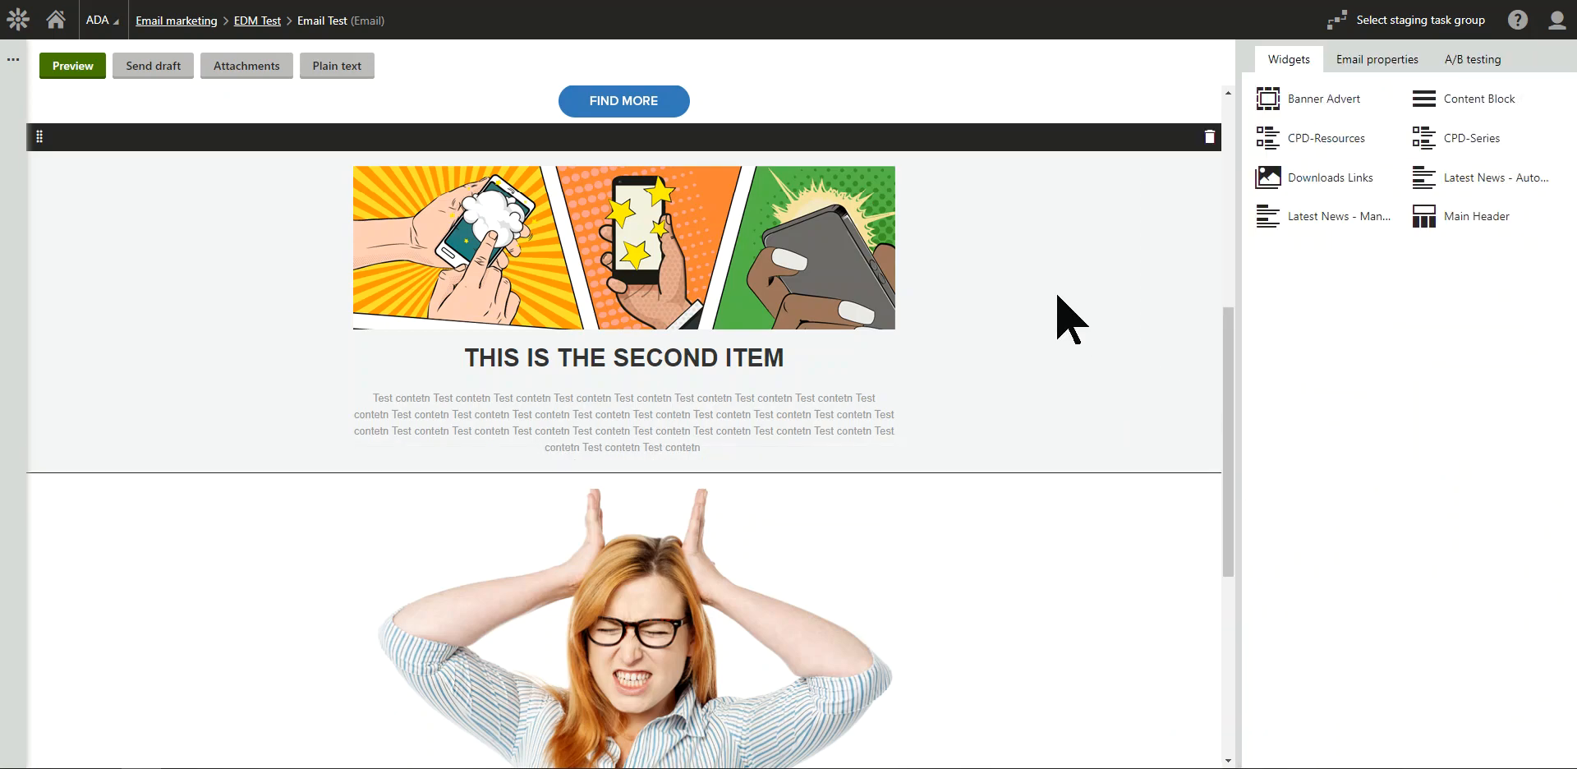
# Step: Review the email's blocks, check the button image in the "3rd test" block's properties, reapply them and close
pyautogui.scroll(-6, 1052, 304)
pyautogui.scroll(12, 1020, 361)
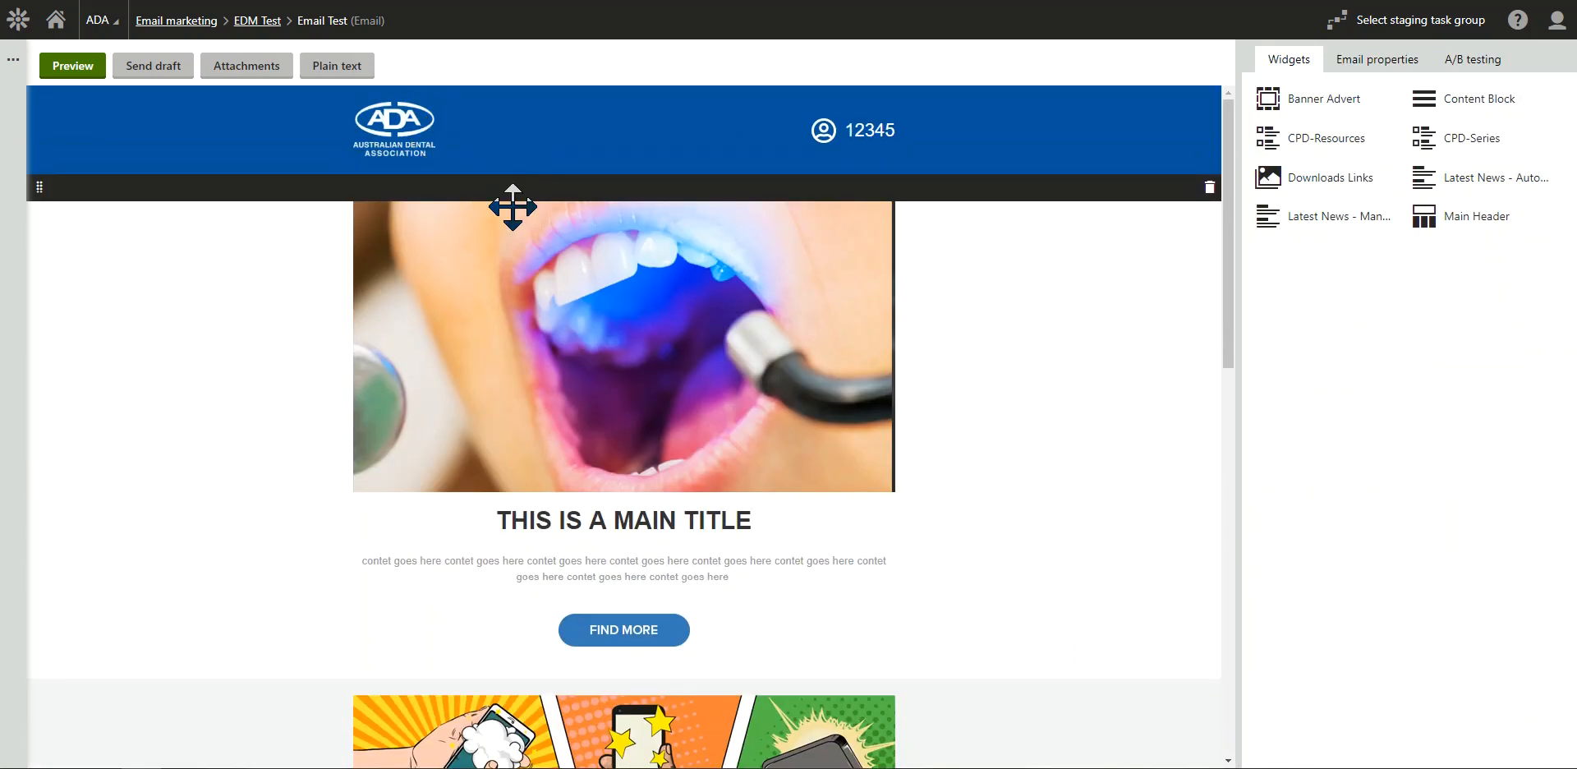
pyautogui.scroll(-3, 592, 306)
pyautogui.scroll(-4, 608, 366)
pyautogui.scroll(1, 743, 358)
pyautogui.scroll(-3, 830, 416)
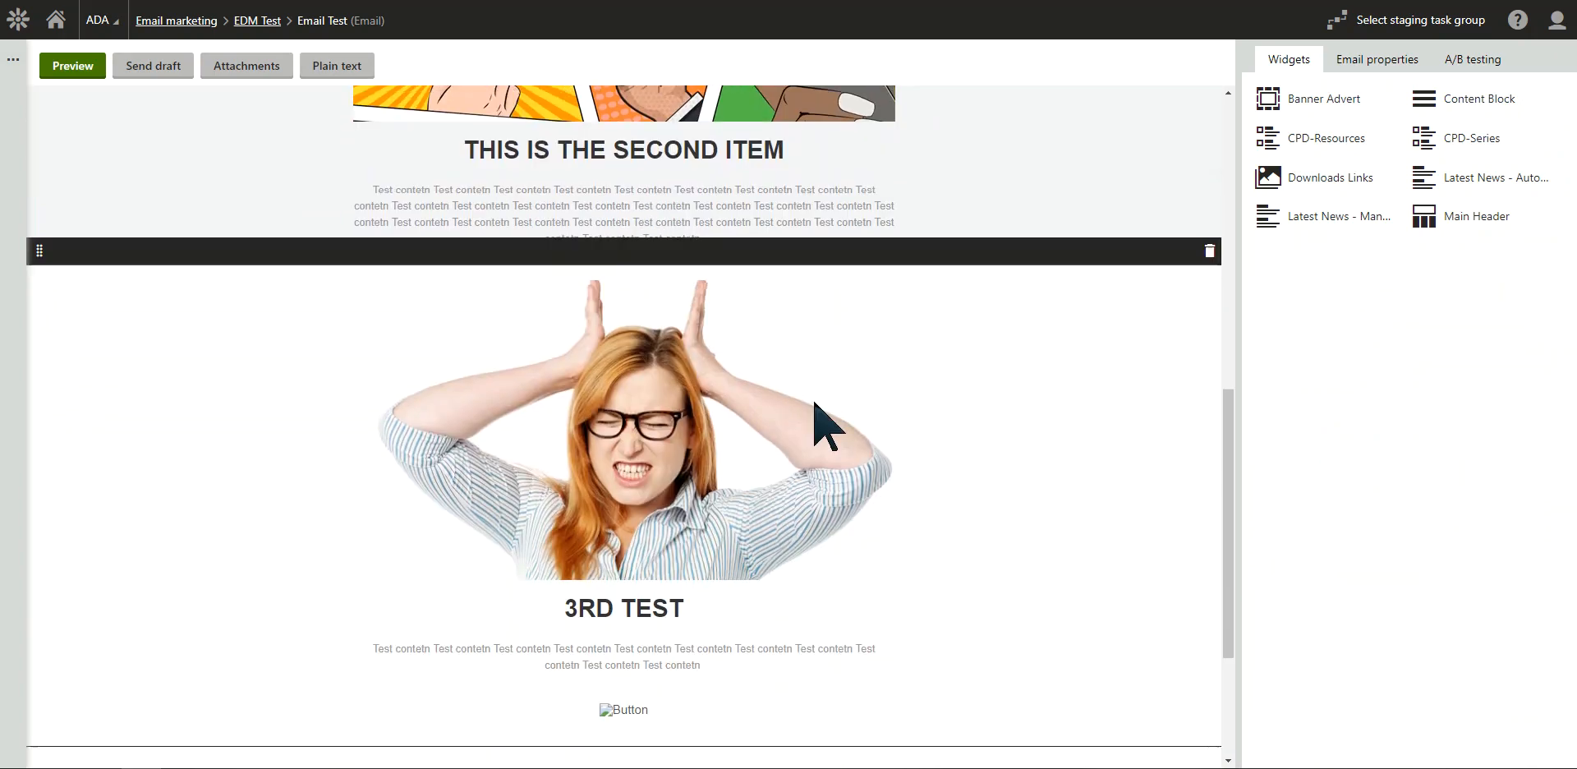
pyautogui.scroll(-3, 827, 423)
pyautogui.click(610, 466)
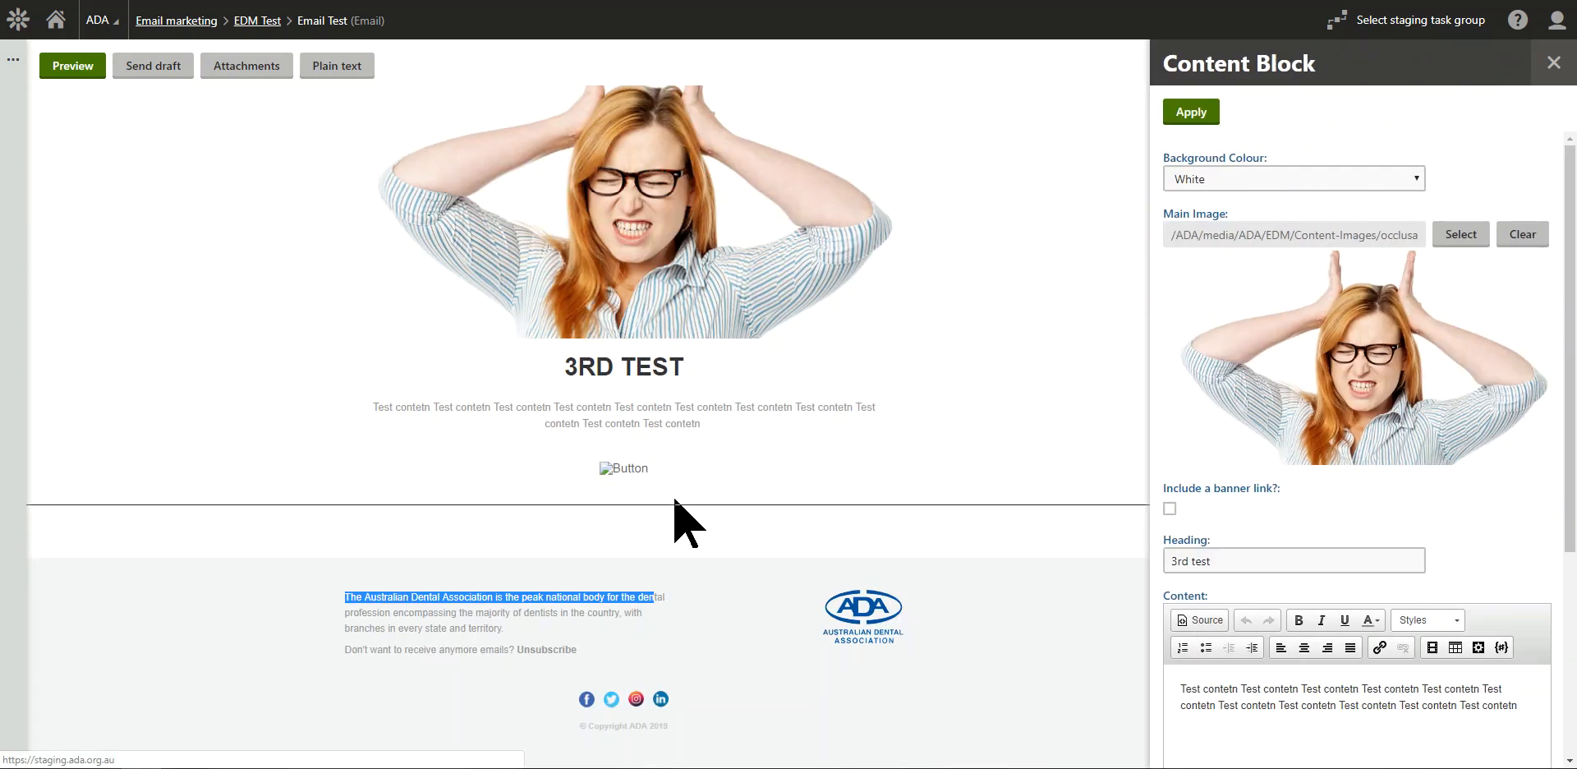
pyautogui.scroll(-3, 1285, 625)
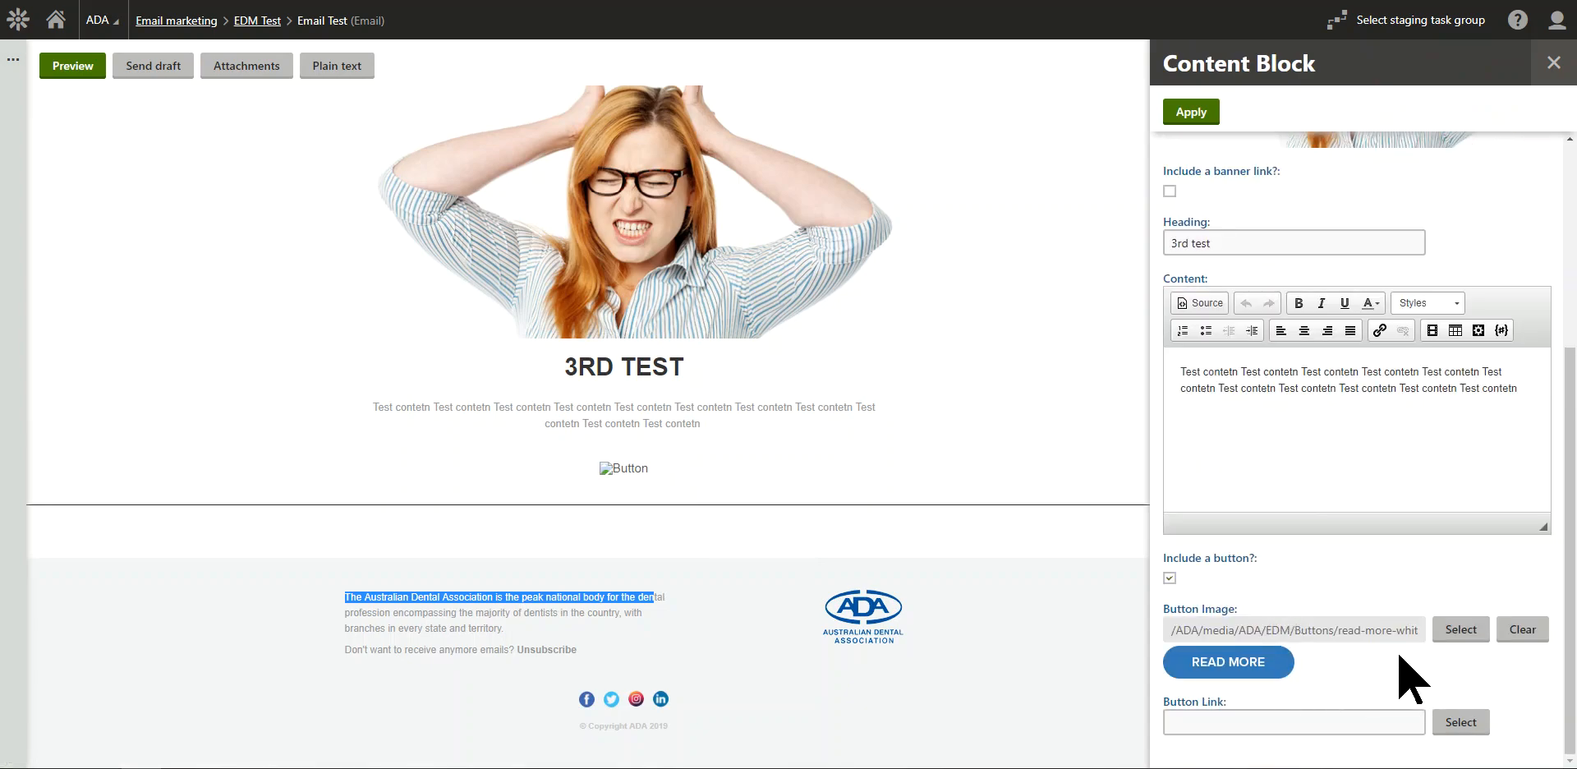
pyautogui.click(1191, 111)
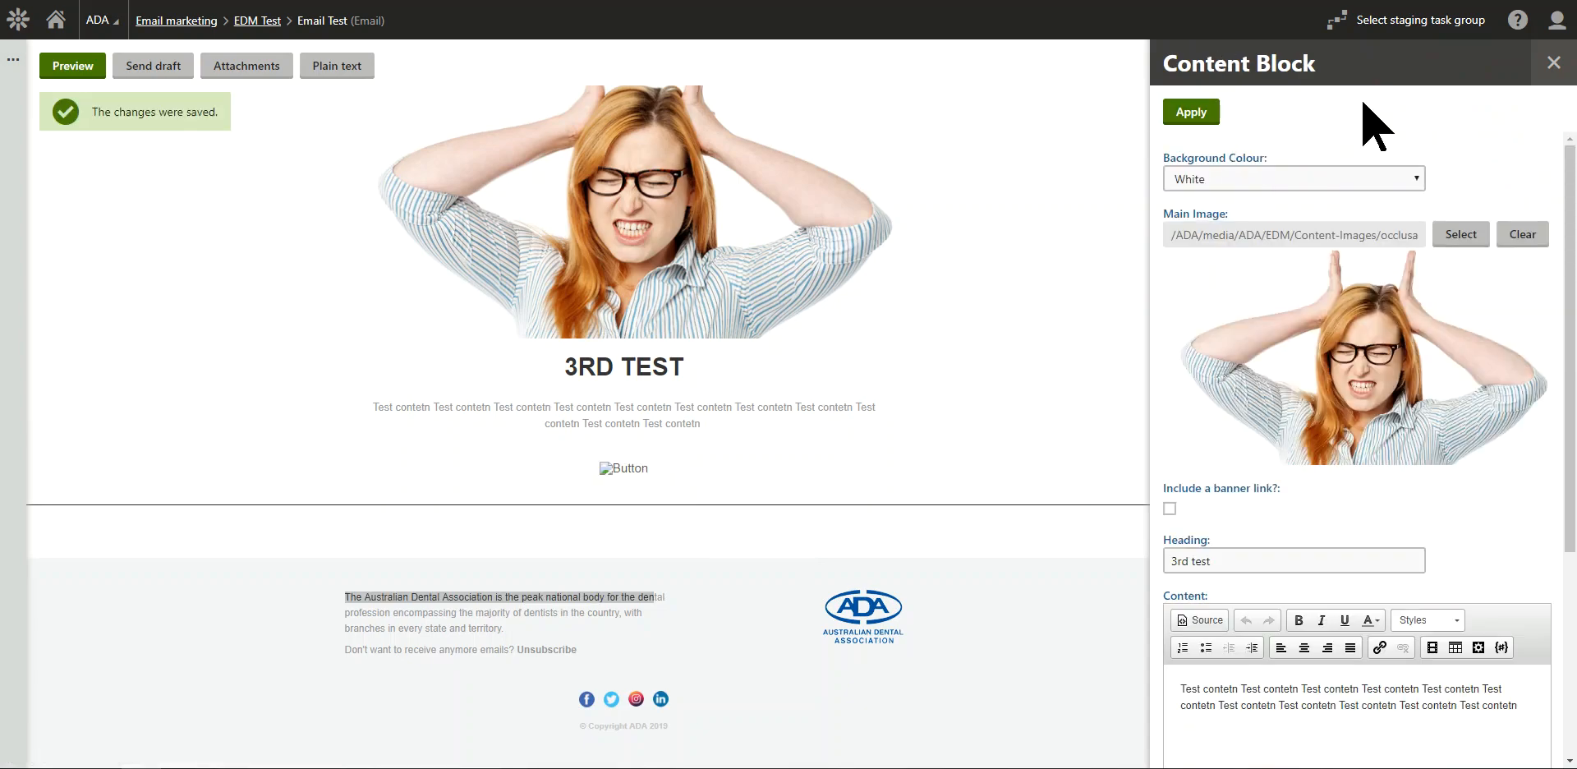
pyautogui.click(1552, 63)
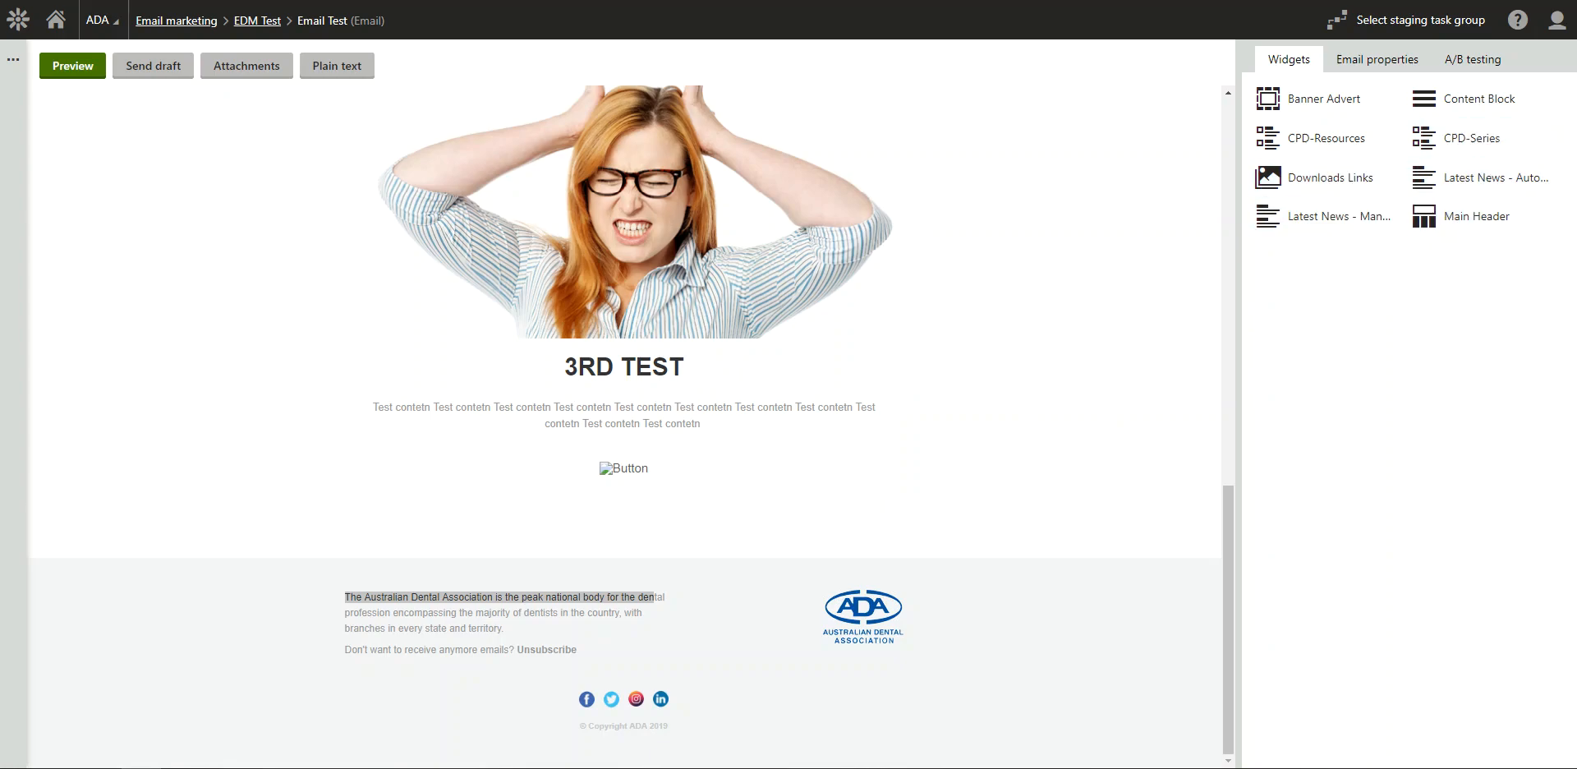
# Step: Add a Latest News - Automated widget below the "3rd test" block and apply the introduction "These are the latest and greatest news items"
pyautogui.click(54, 443)
pyautogui.scroll(1, 54, 444)
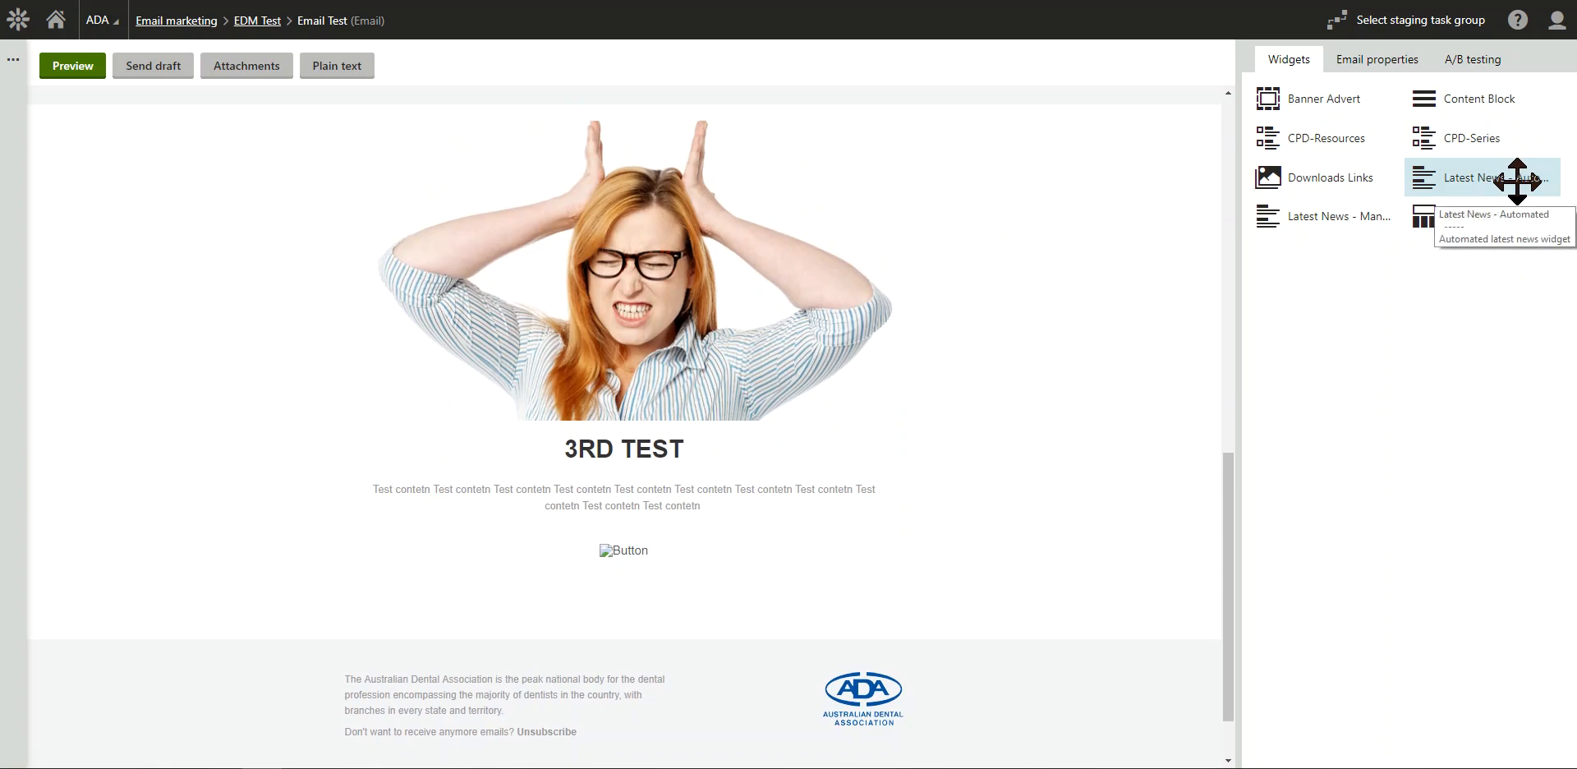
pyautogui.moveTo(1516, 180); pyautogui.dragTo(644, 666)
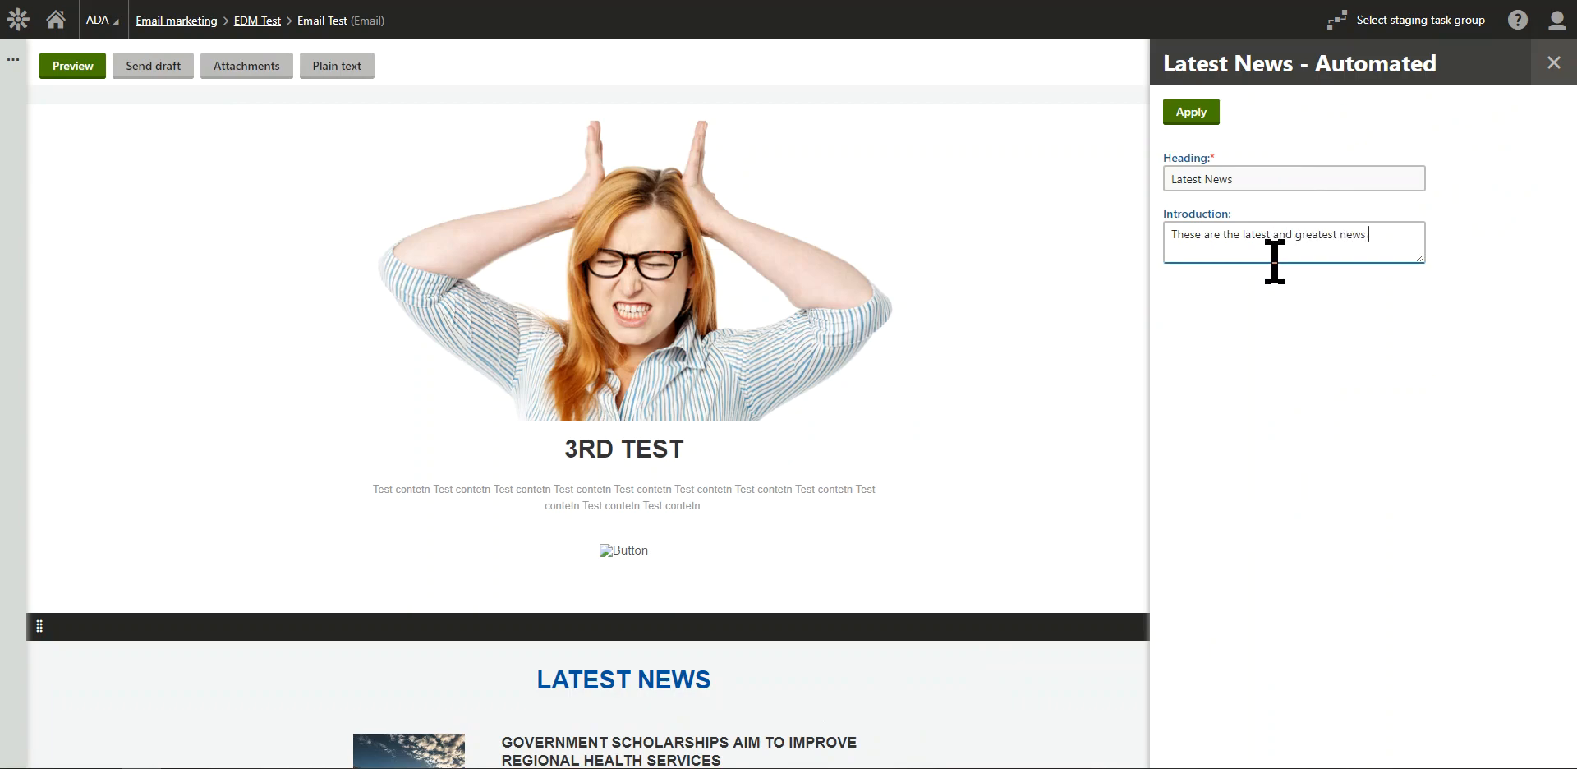
pyautogui.click(1195, 120)
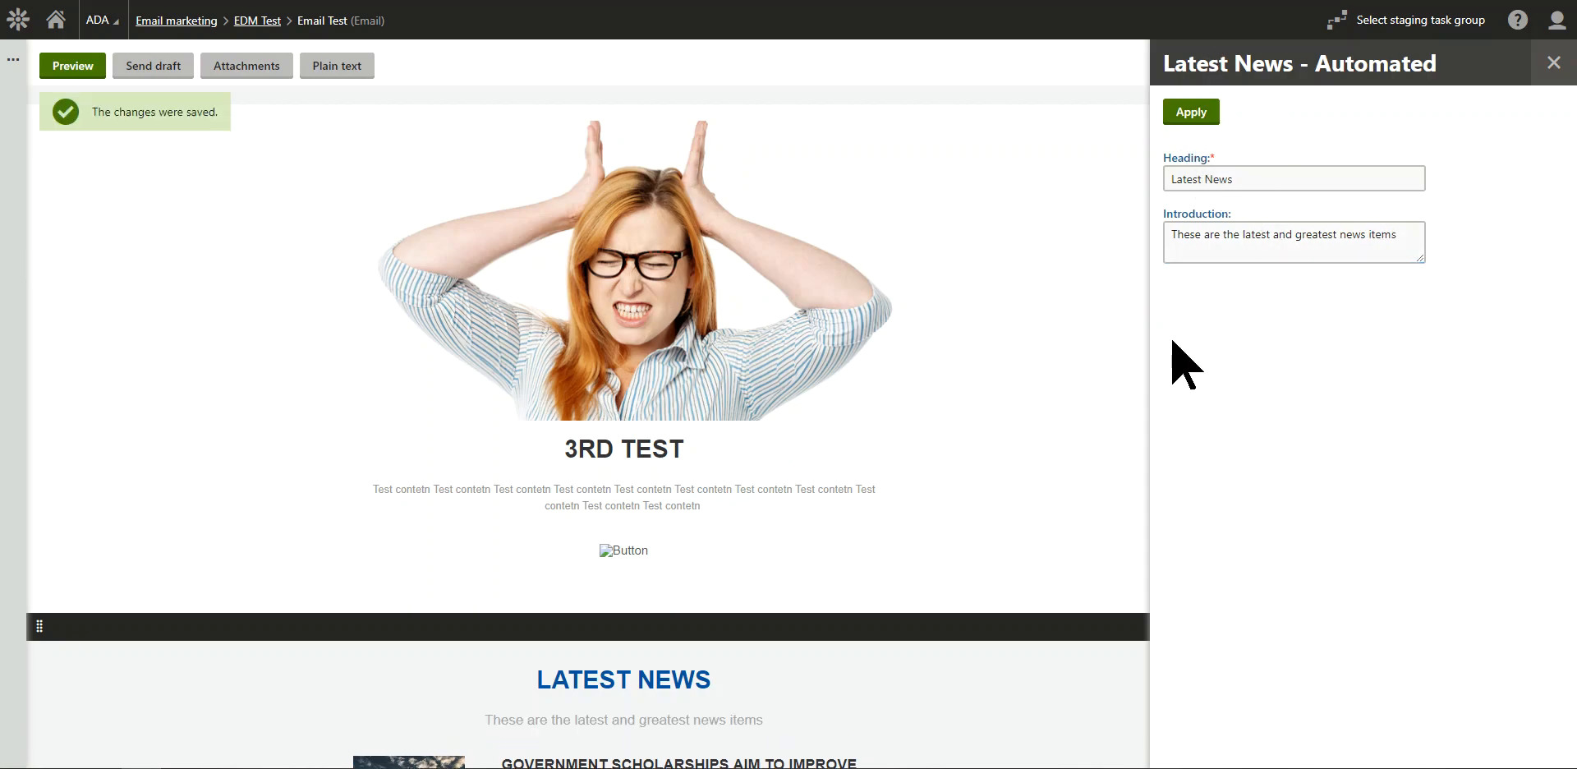
# Step: Examine the news articles, dates and images in the automated Latest News section down to the footer, and close its properties
pyautogui.scroll(-4, 909, 451)
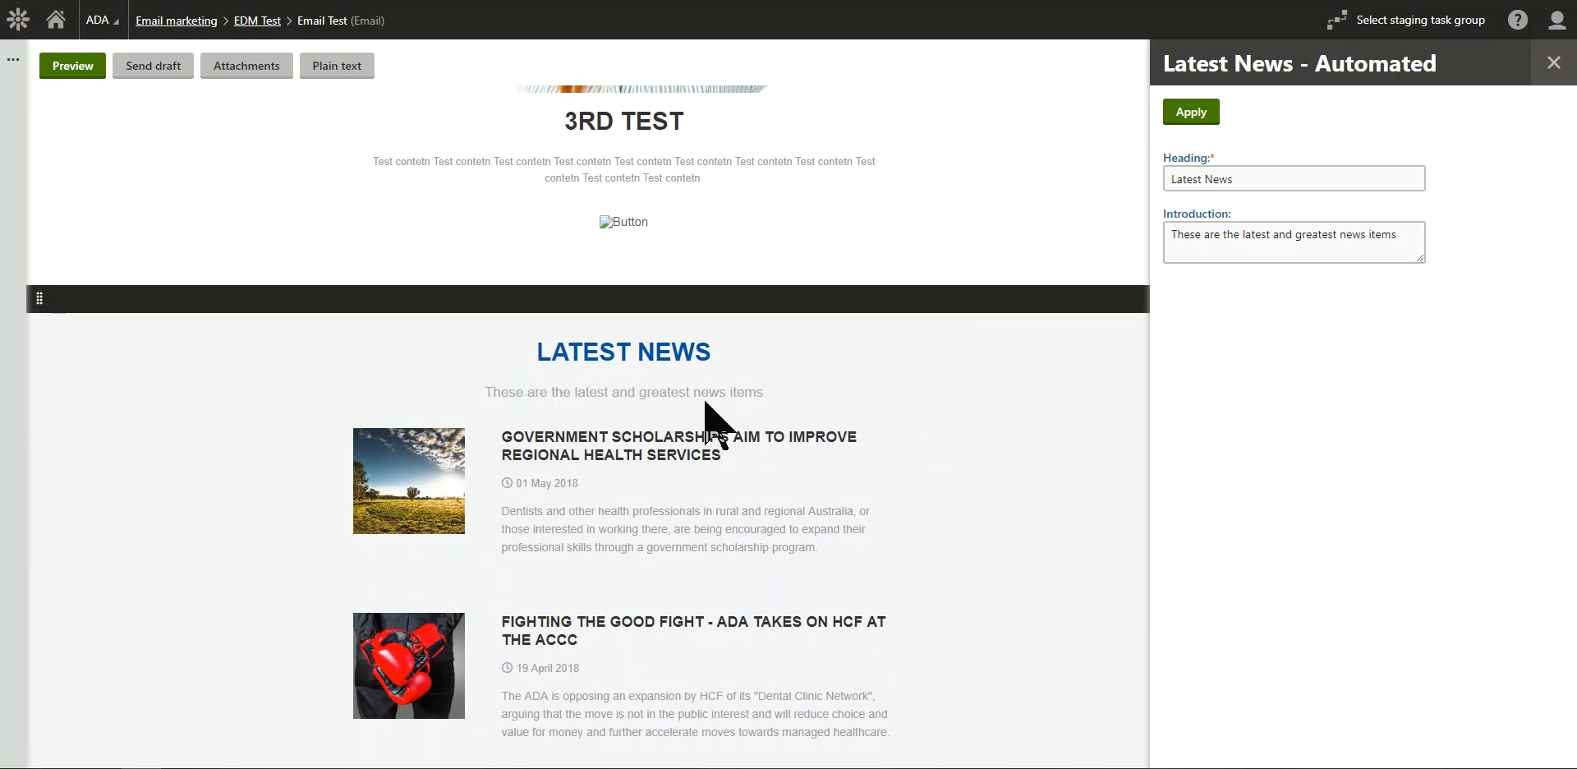
pyautogui.scroll(-4, 706, 428)
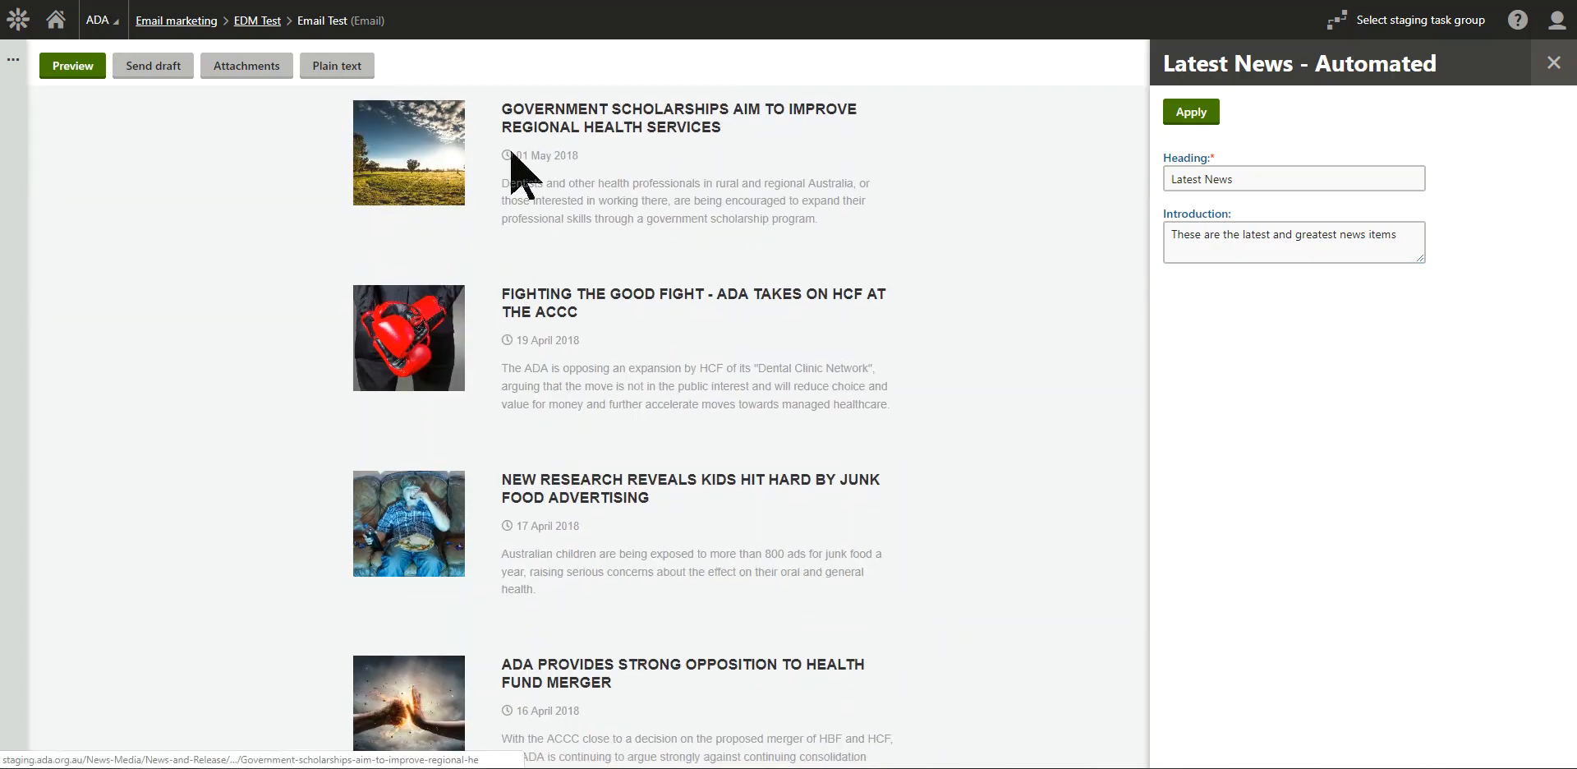
pyautogui.scroll(-6, 516, 337)
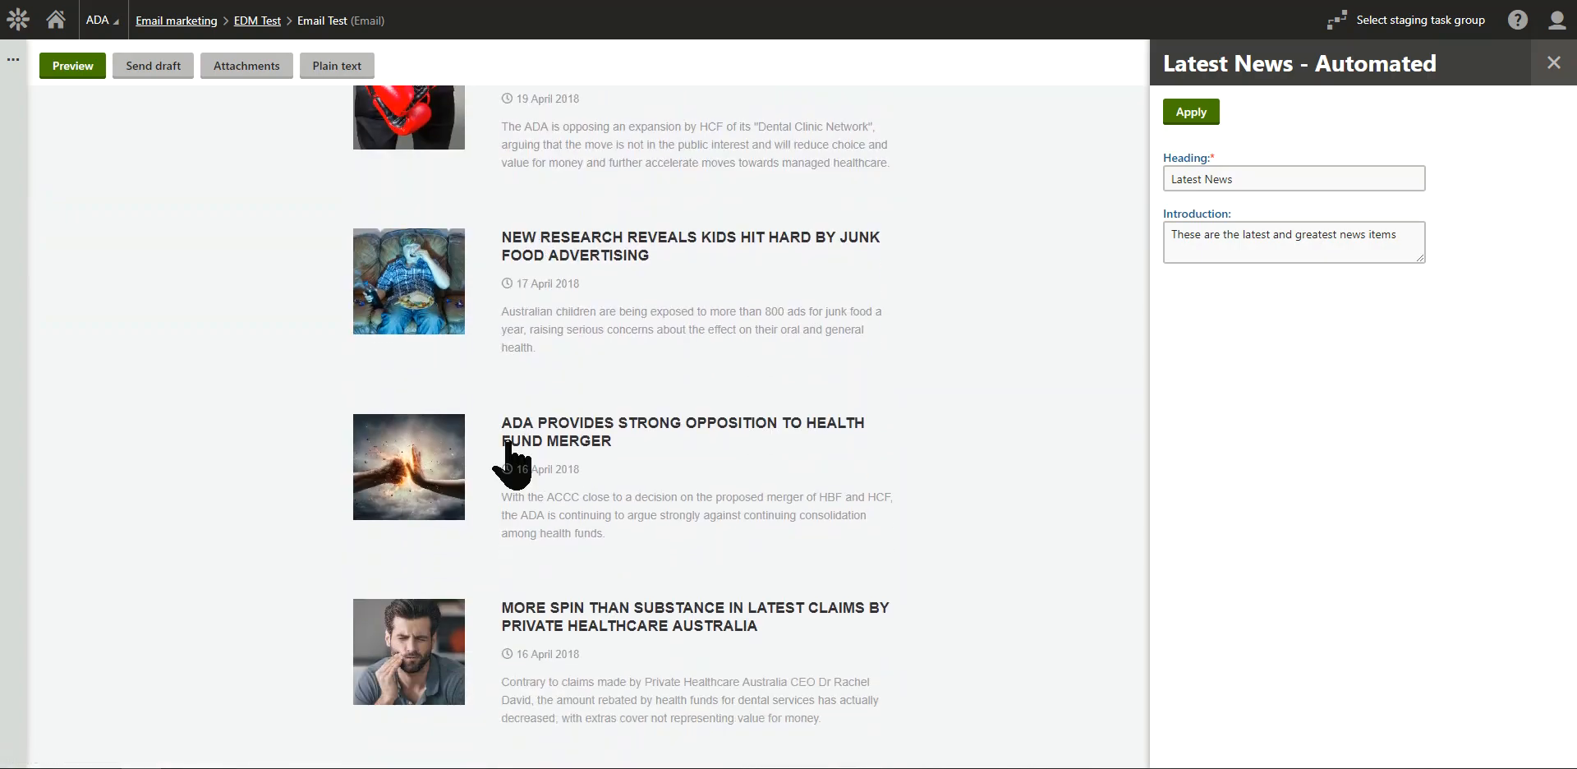
pyautogui.scroll(9, 629, 419)
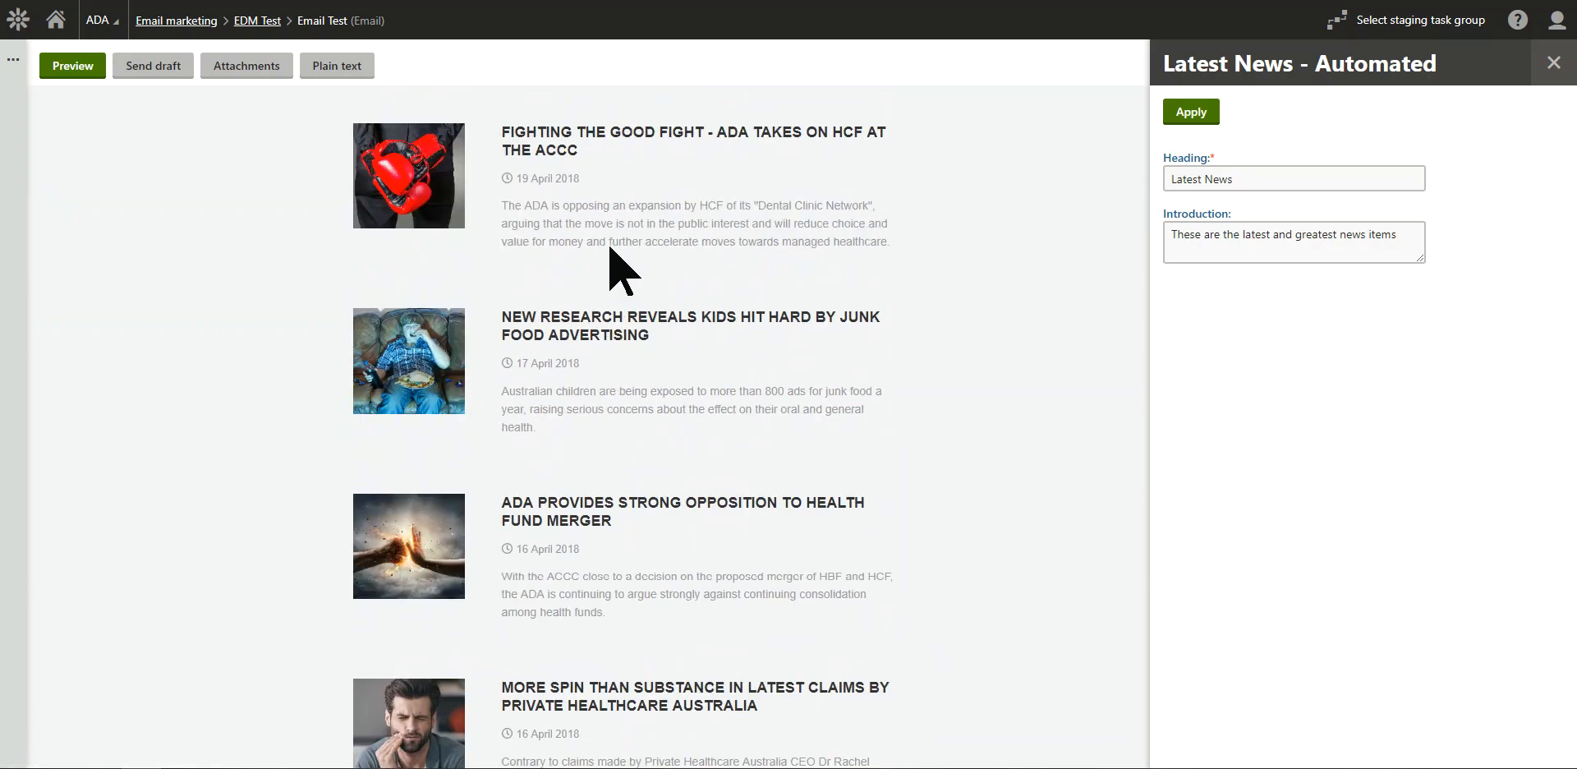
pyautogui.scroll(-7, 624, 328)
pyautogui.scroll(-2, 624, 394)
pyautogui.scroll(1, 635, 586)
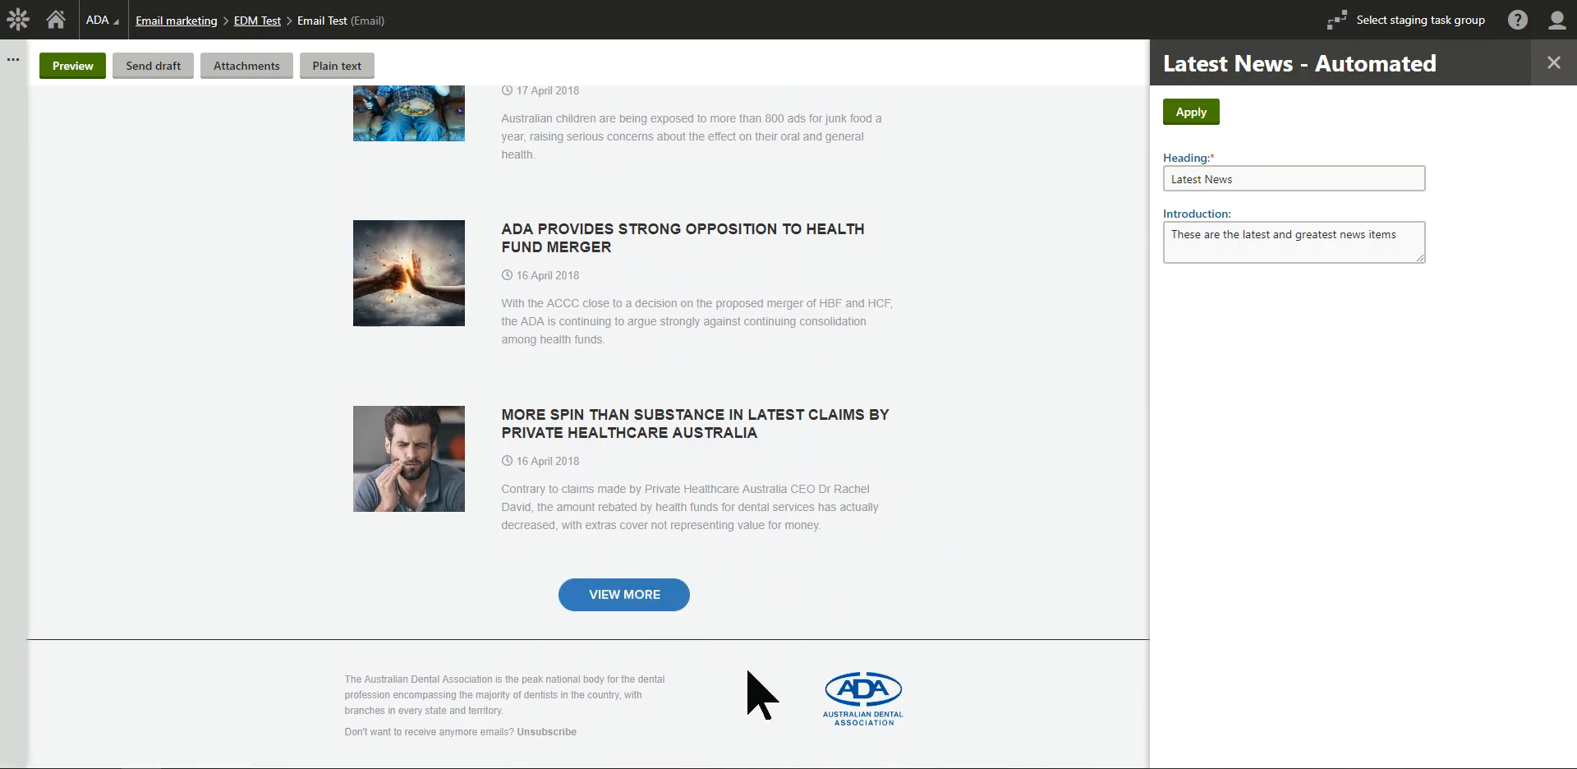
pyautogui.click(1553, 63)
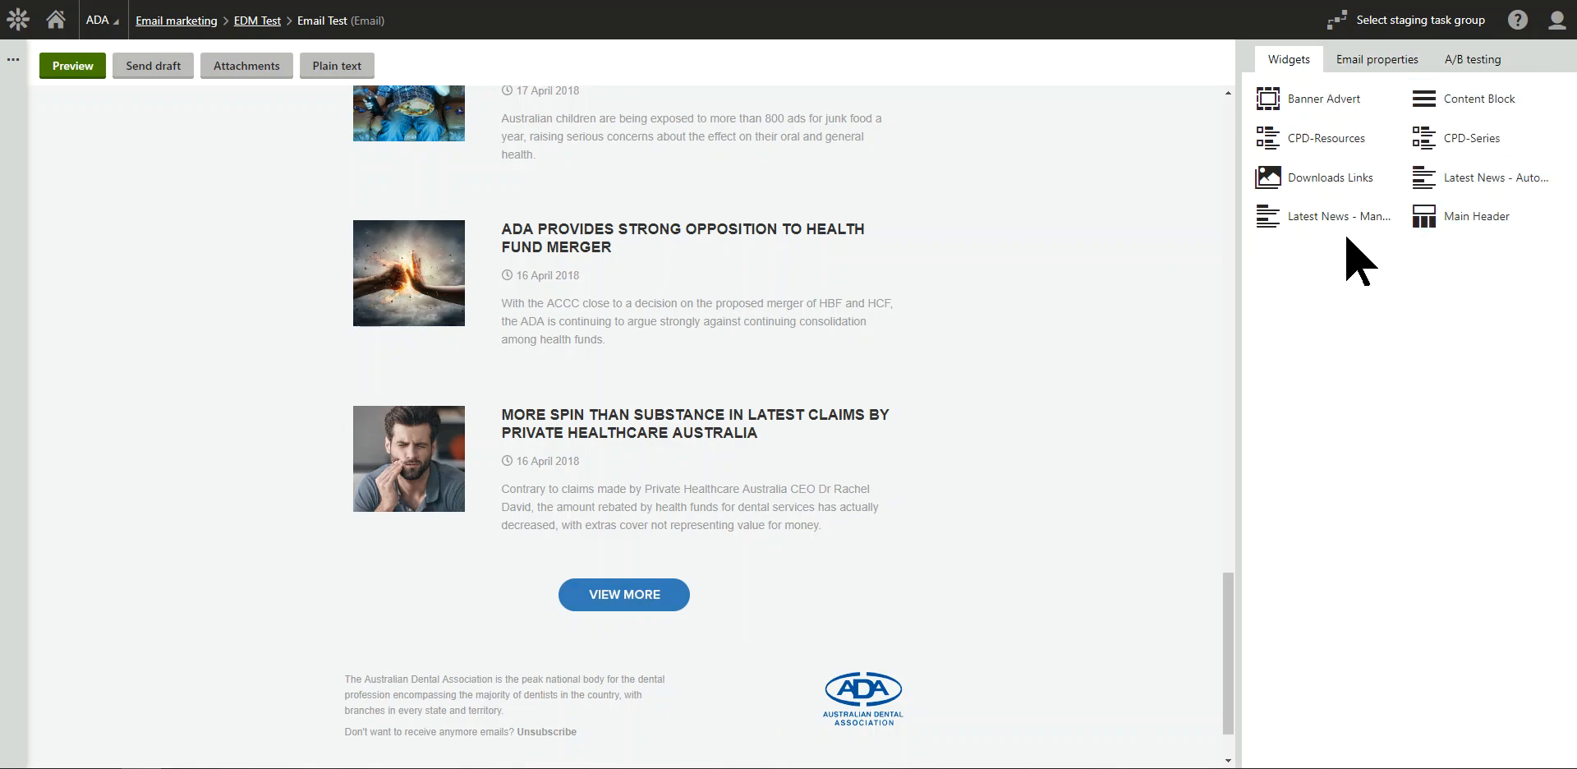
# Step: Delete the automated Latest News widget from the email
pyautogui.scroll(5, 933, 380)
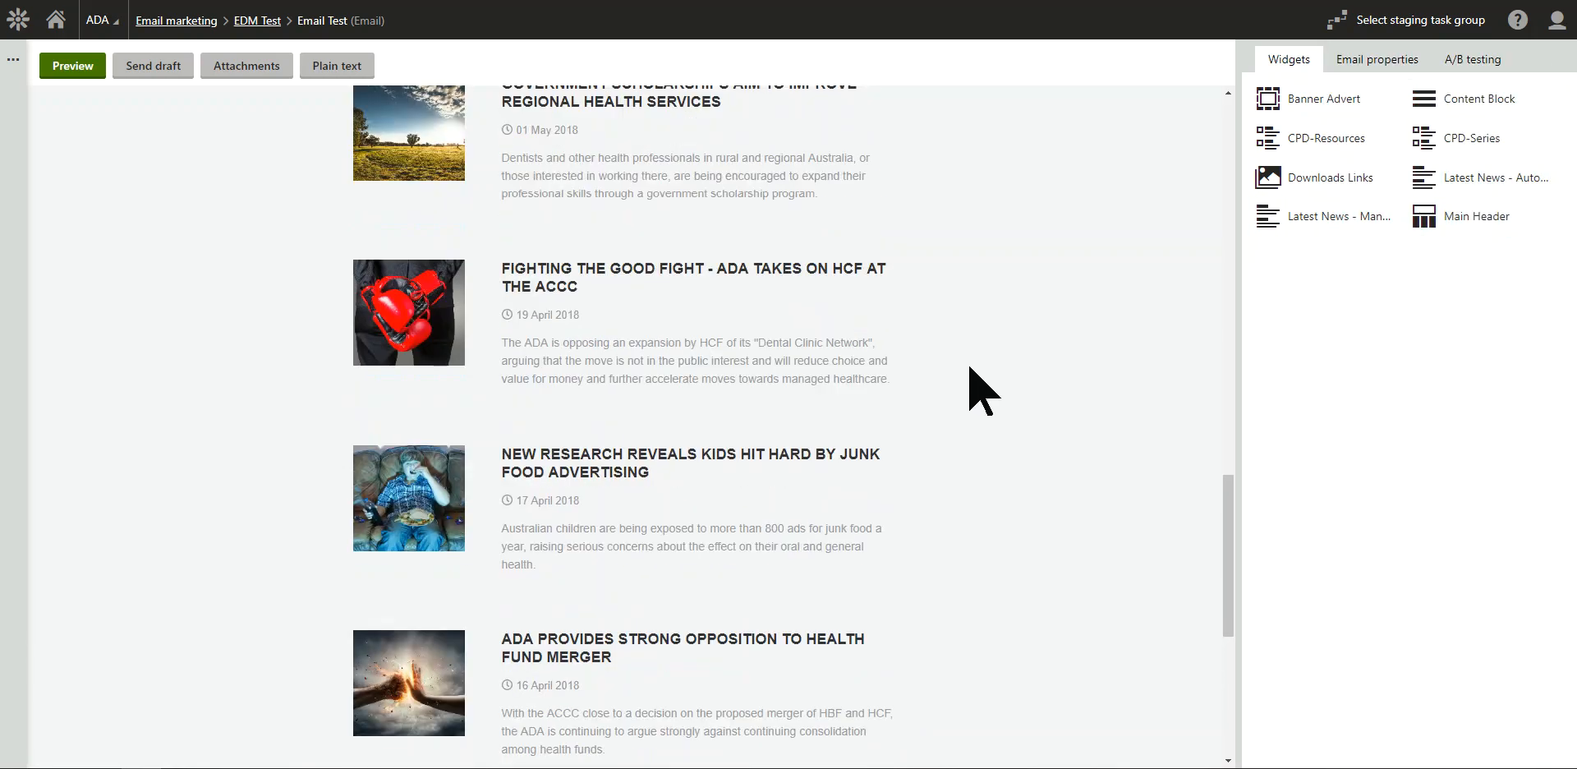
pyautogui.scroll(4, 977, 374)
pyautogui.click(1209, 273)
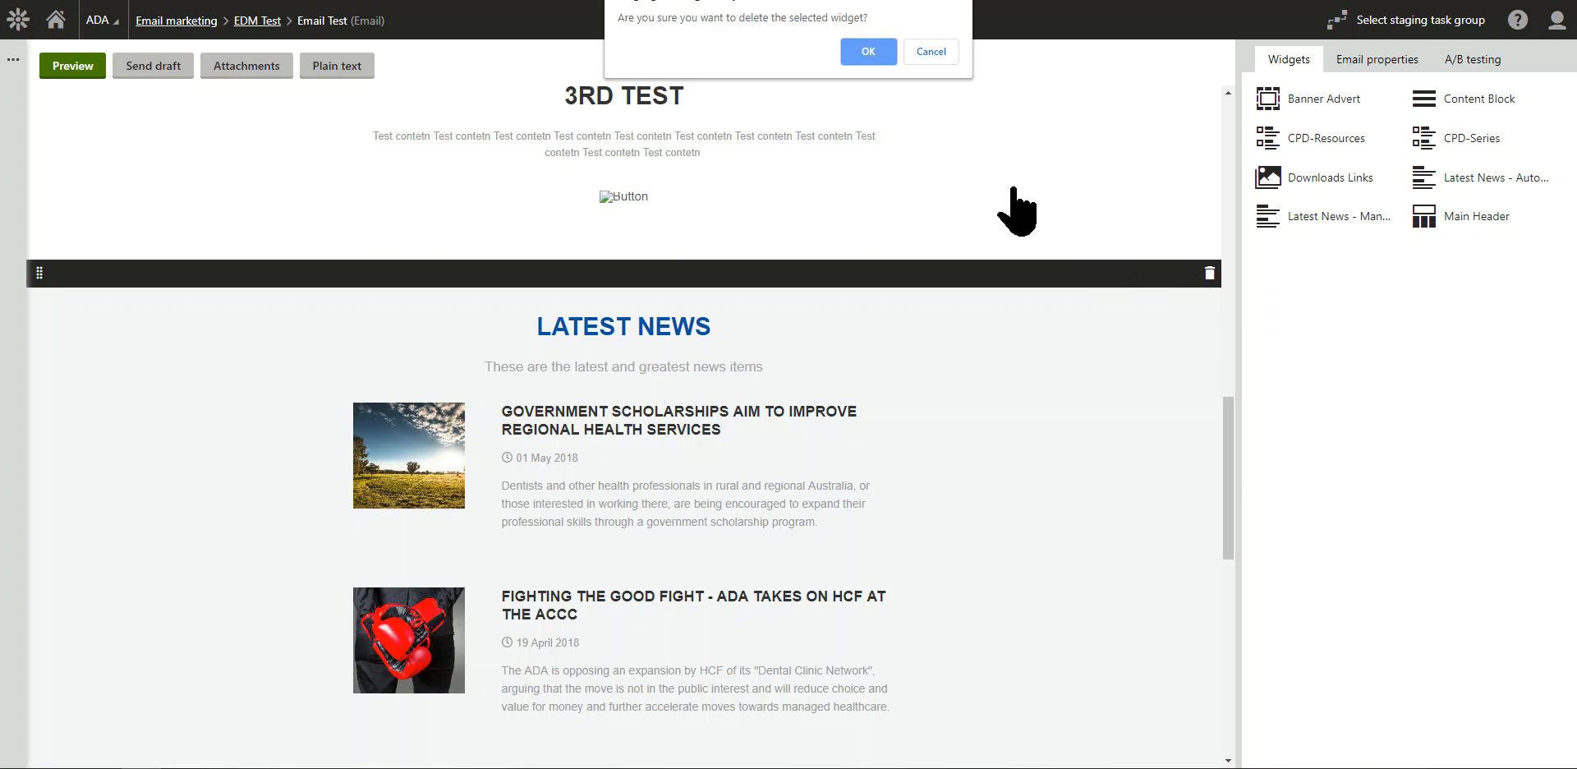
pyautogui.click(880, 51)
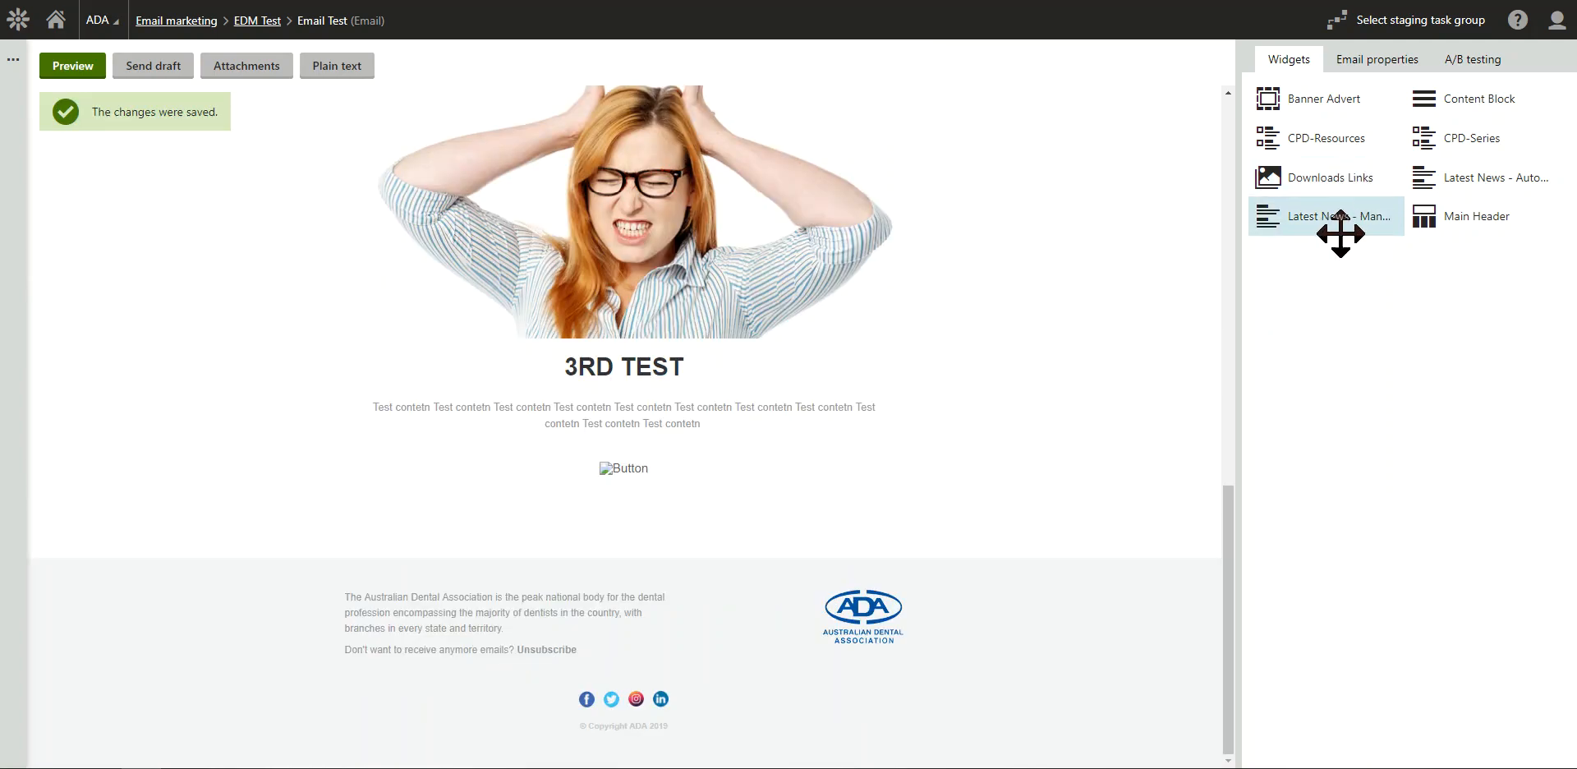
# Step: Add a Latest News - Manual widget below the "3rd test" block and fill its introduction with repeated "Test contetn"
pyautogui.moveTo(1341, 224); pyautogui.dragTo(648, 538)
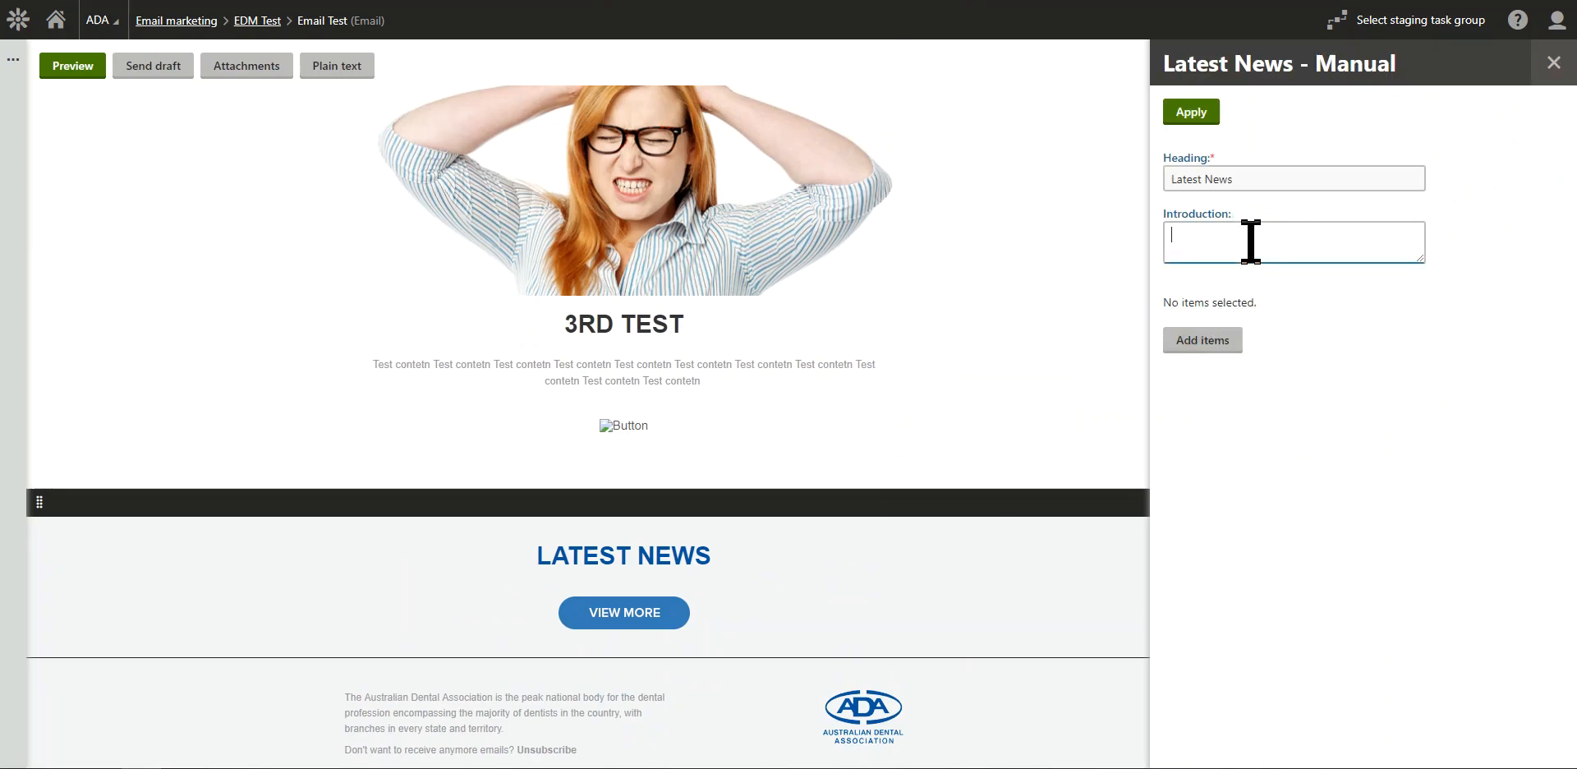
pyautogui.hotkey('ctrl', 'v')
pyautogui.hotkey('ctrl', 'v')
pyautogui.hotkey('ctrl', 'v')
pyautogui.hotkey('ctrl', 'v')
pyautogui.hotkey('ctrl', 'v')
pyautogui.hotkey('ctrl', 'v')
pyautogui.hotkey('ctrl', 'v')
pyautogui.hotkey('ctrl', 'v')
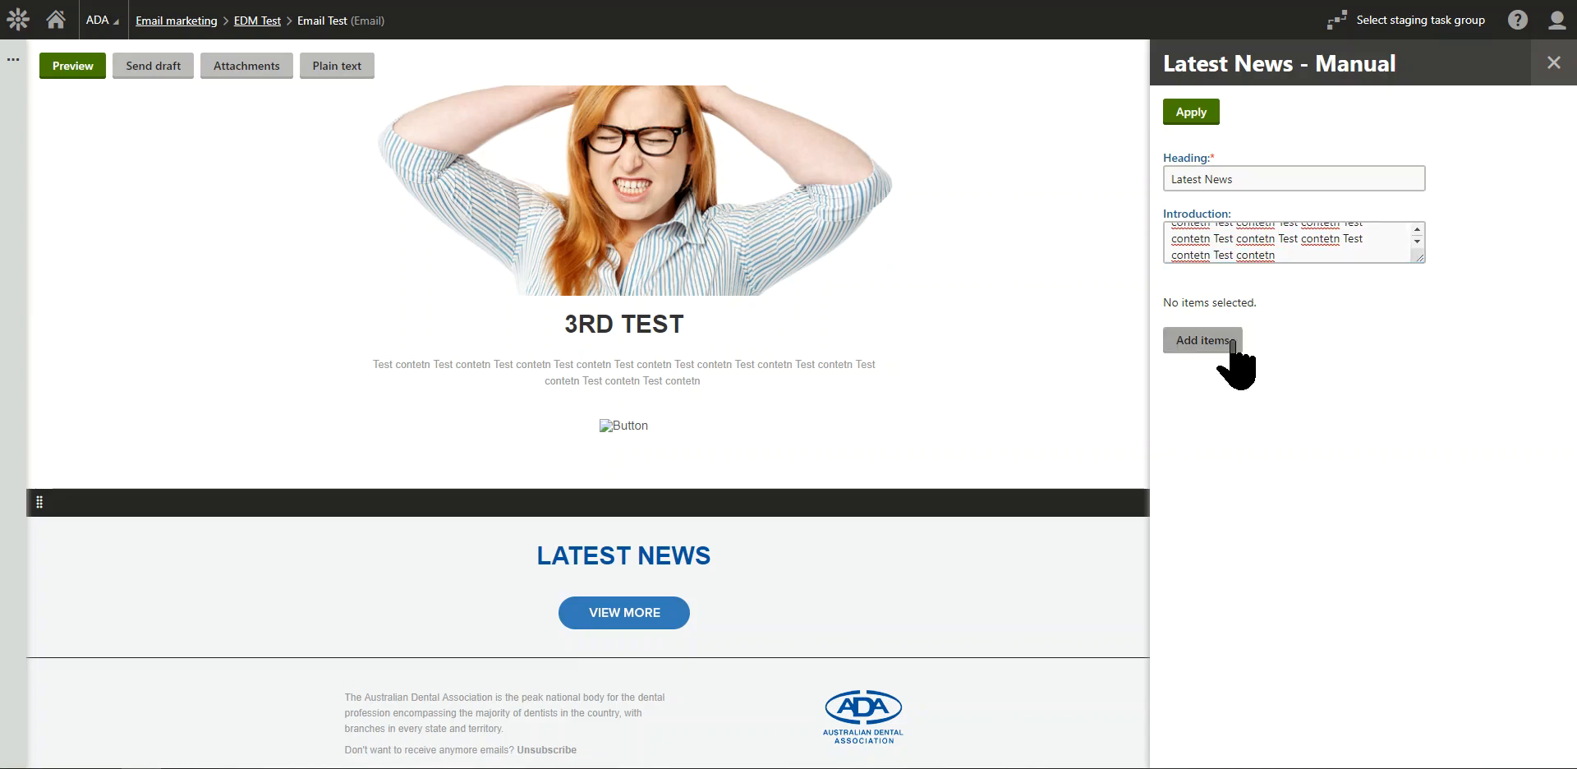
# Step: Add the Studying in Adelaide, government scholarships, health fund merger opposition and mental health protections news items, apply the changes and close the widget's properties
pyautogui.click(1203, 340)
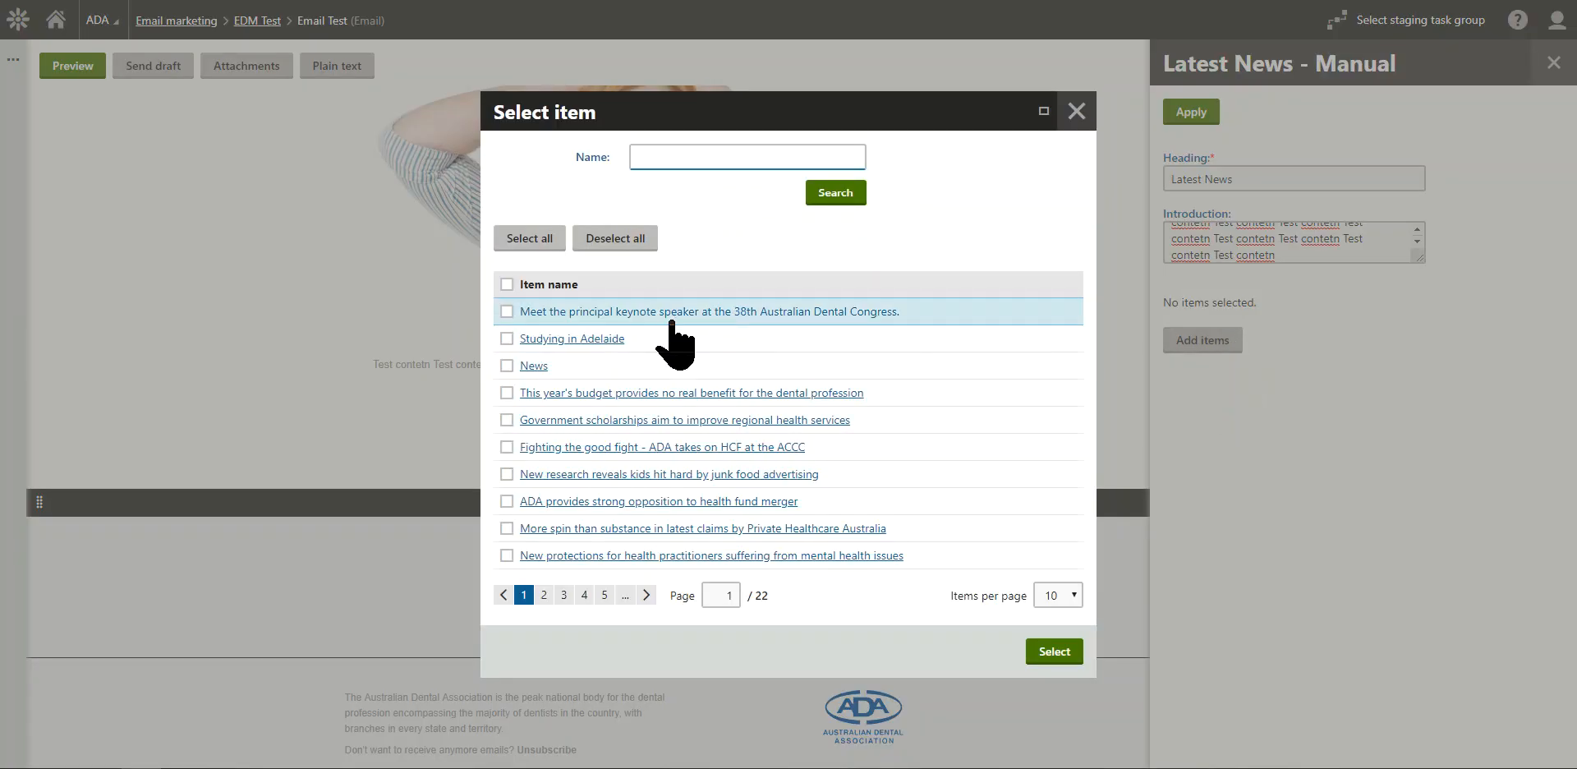
pyautogui.click(506, 338)
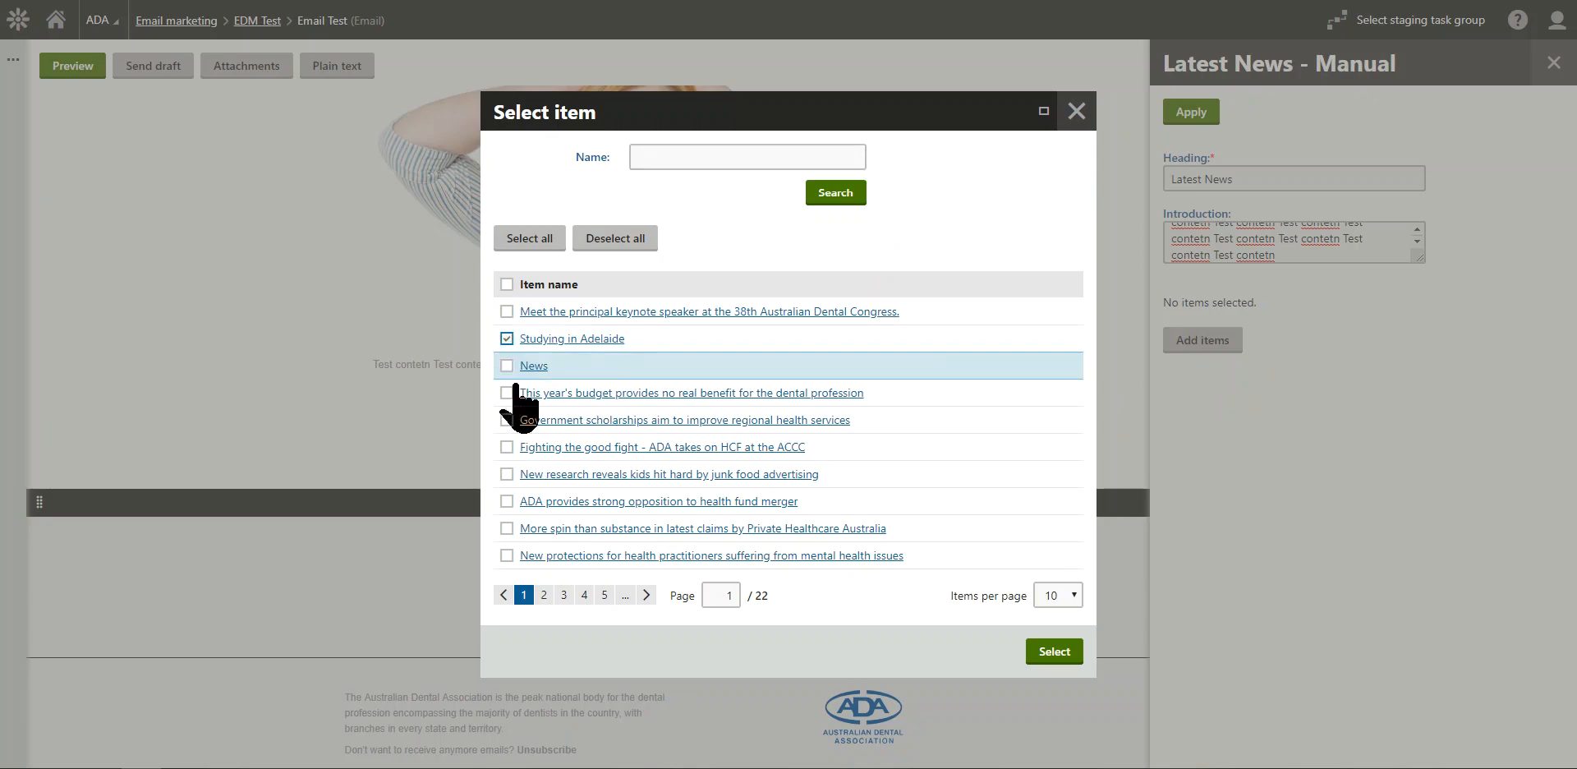
pyautogui.click(506, 419)
pyautogui.click(507, 501)
pyautogui.click(506, 555)
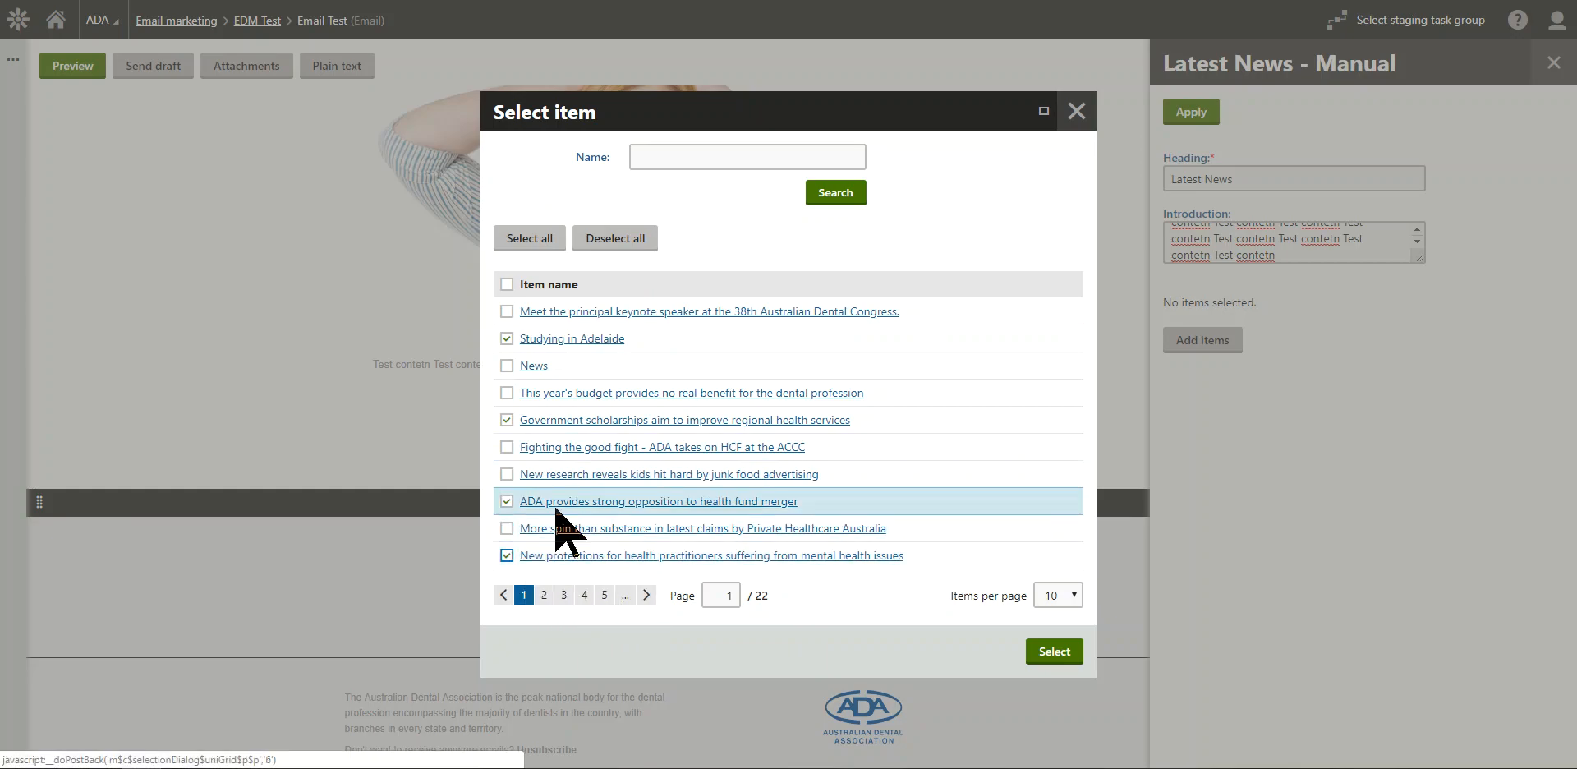
pyautogui.click(1048, 651)
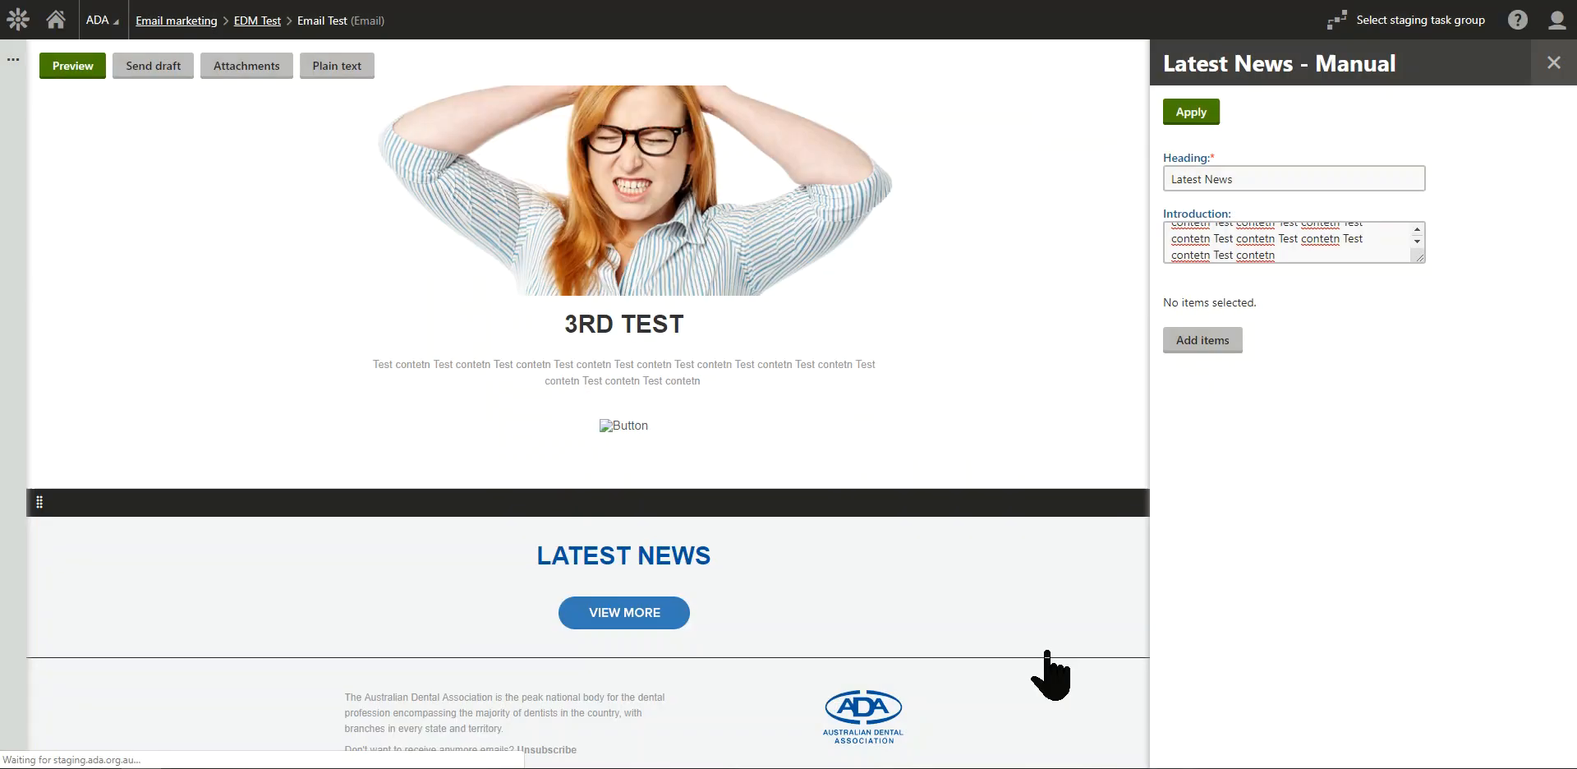
pyautogui.click(1188, 113)
pyautogui.scroll(-6, 822, 345)
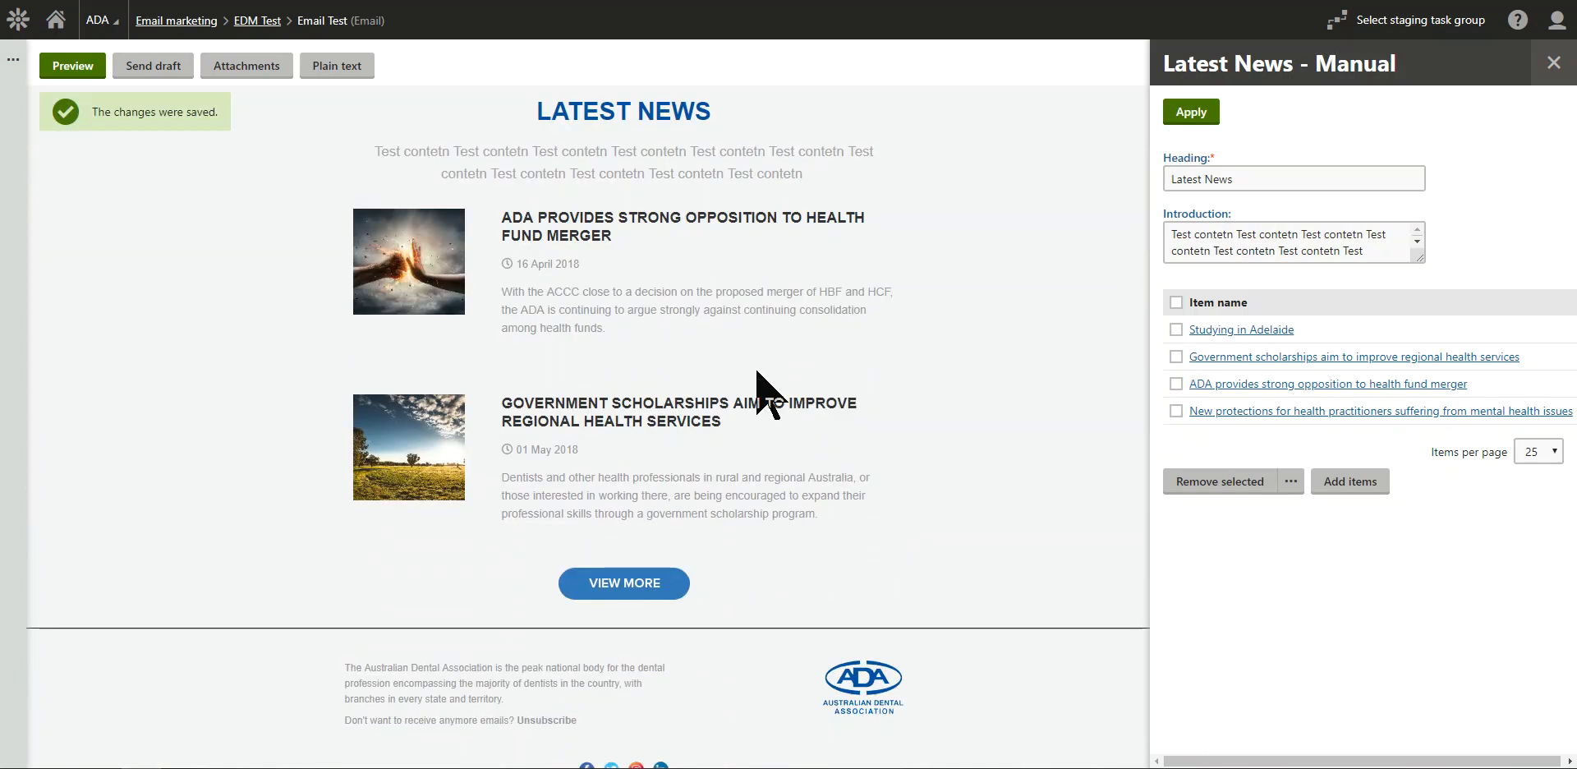
pyautogui.scroll(3, 727, 414)
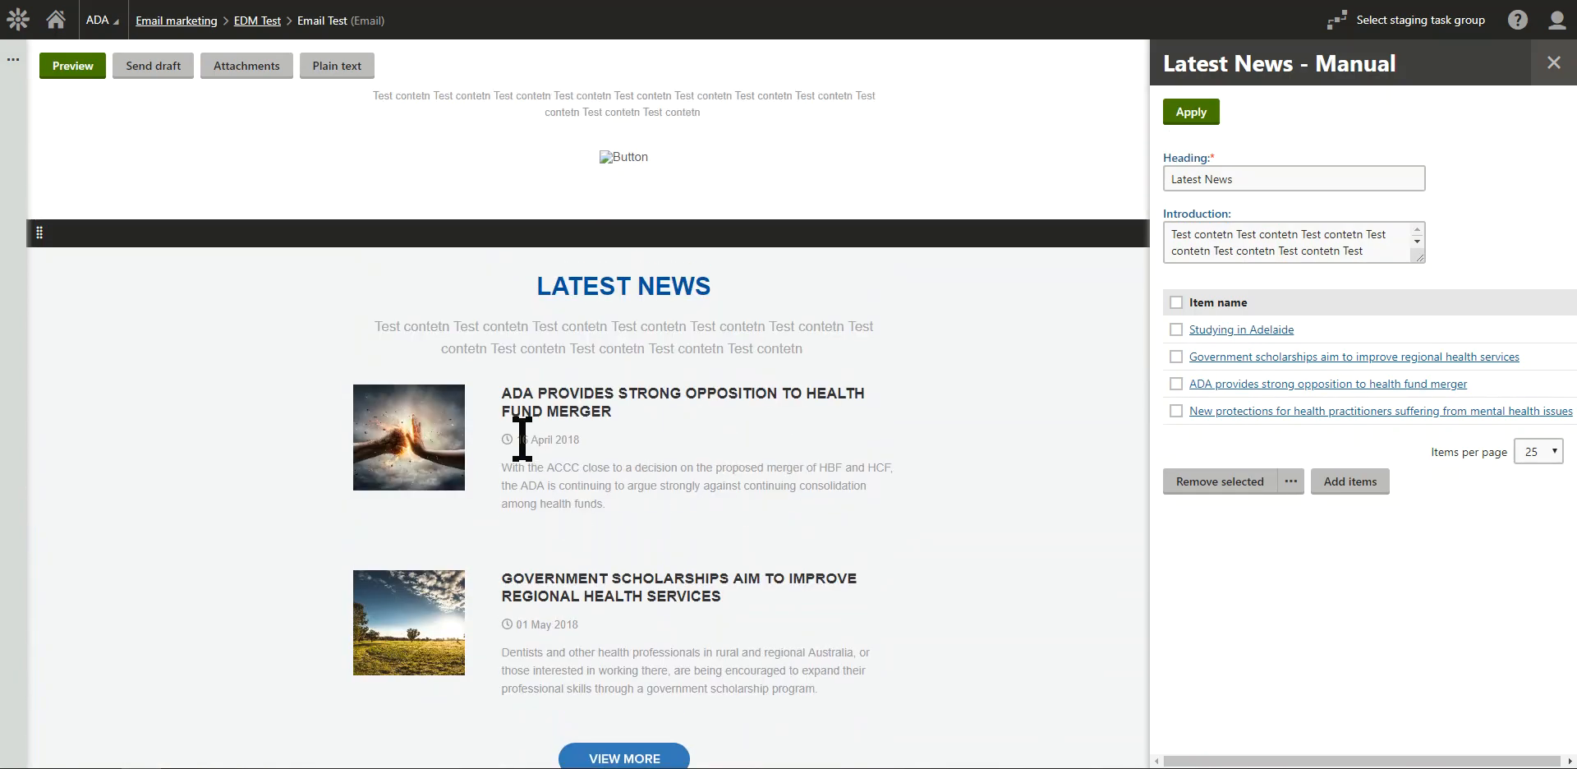
pyautogui.scroll(-3, 608, 427)
pyautogui.scroll(5, 640, 459)
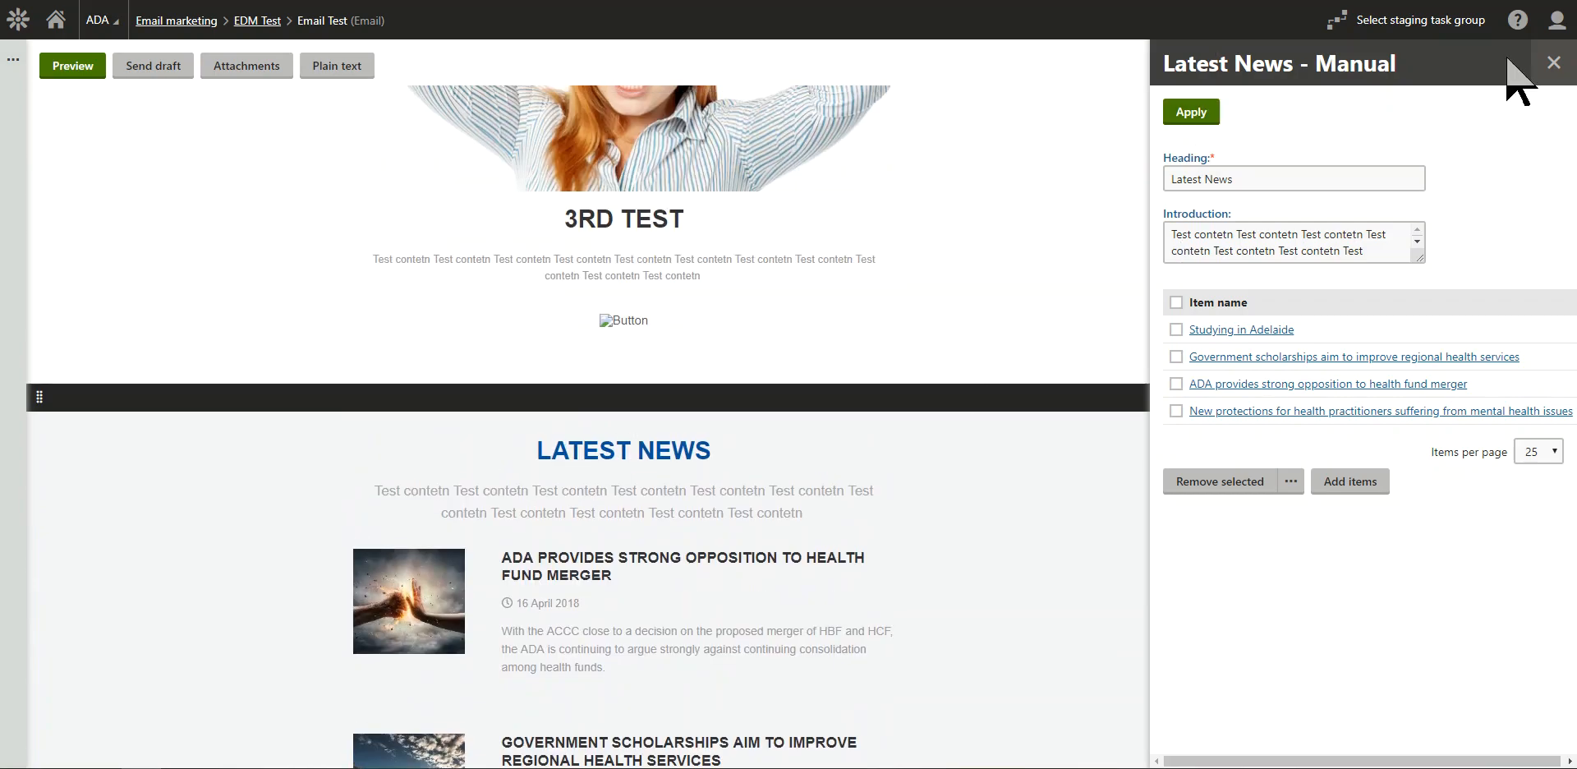
pyautogui.click(1553, 63)
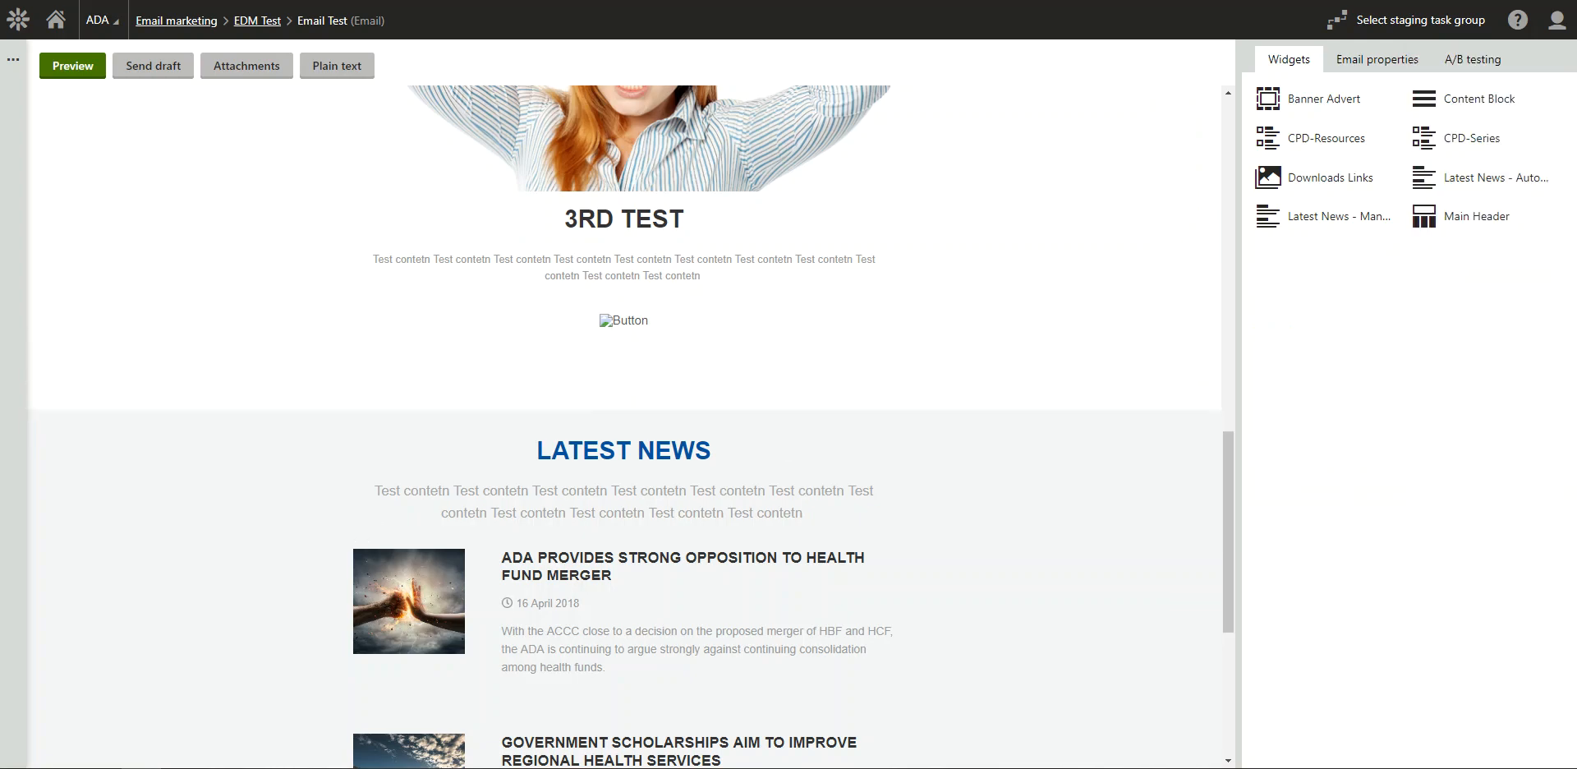
# Step: Add a CPD-Resources widget below Latest News with title "Resources" and intro text "This is resources", apply it and close its properties
pyautogui.scroll(-5, 624, 411)
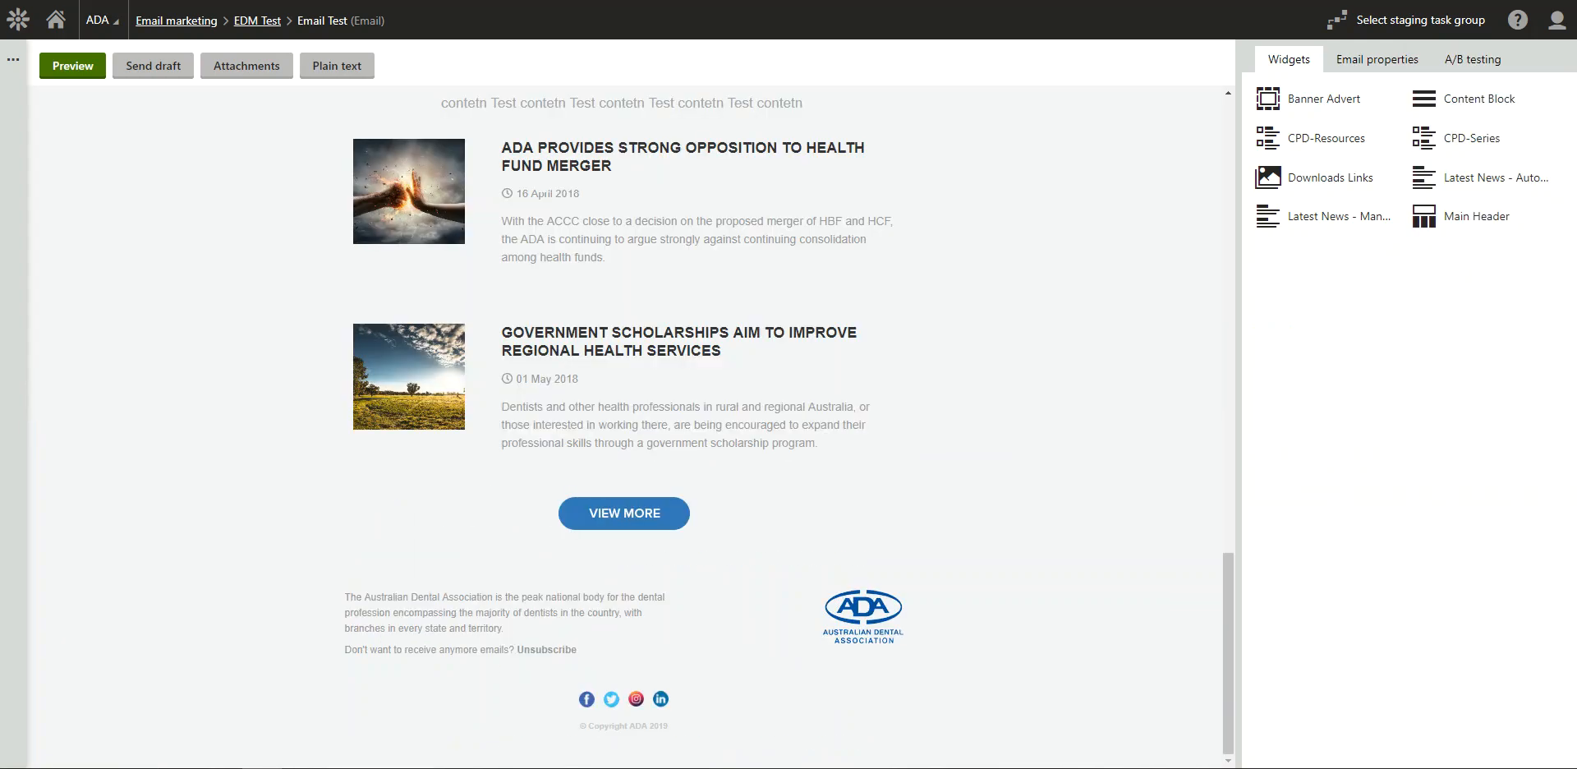
pyautogui.moveTo(1293, 135); pyautogui.dragTo(655, 532)
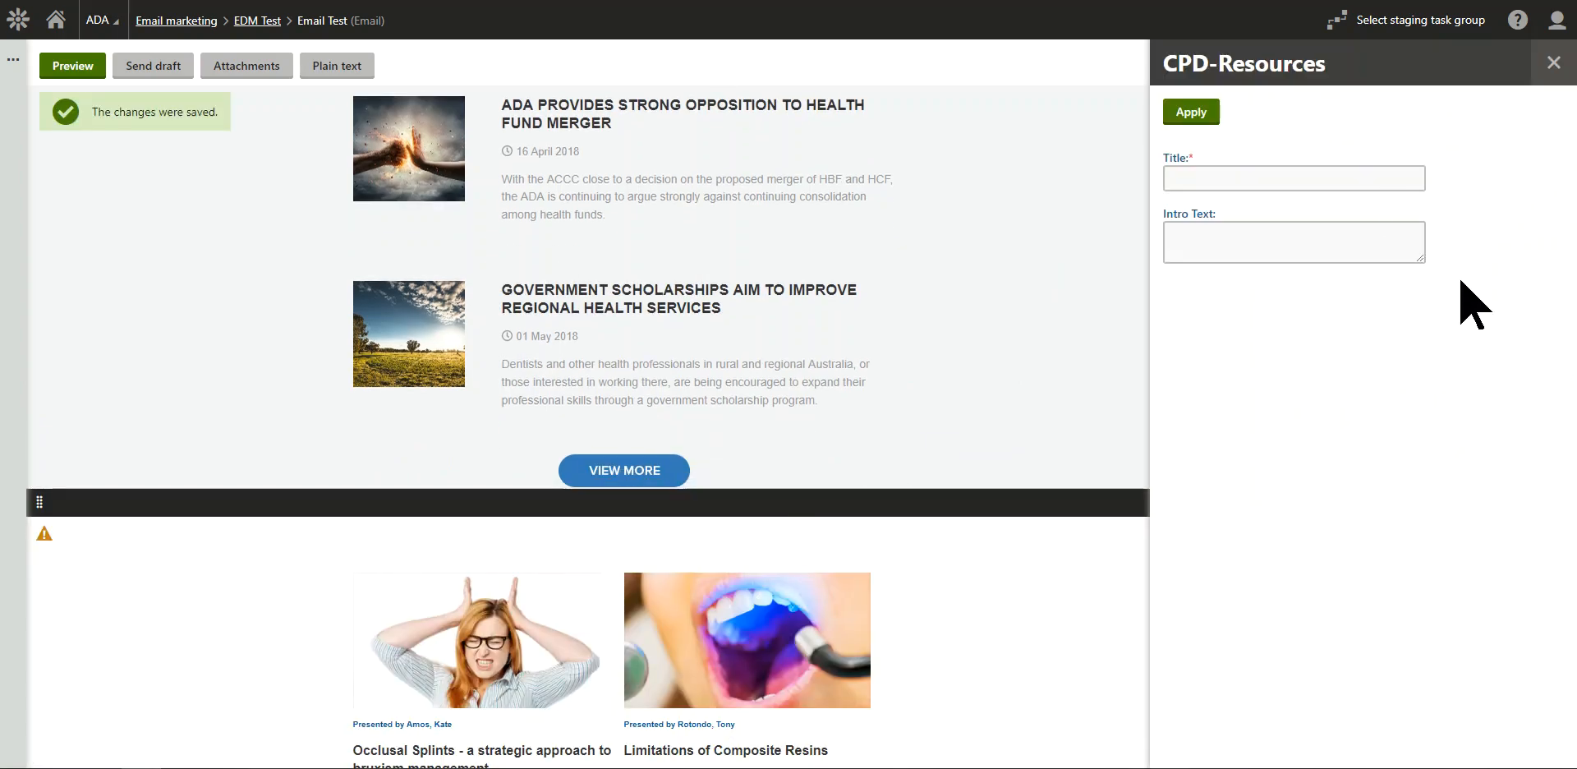
pyautogui.click(1289, 174)
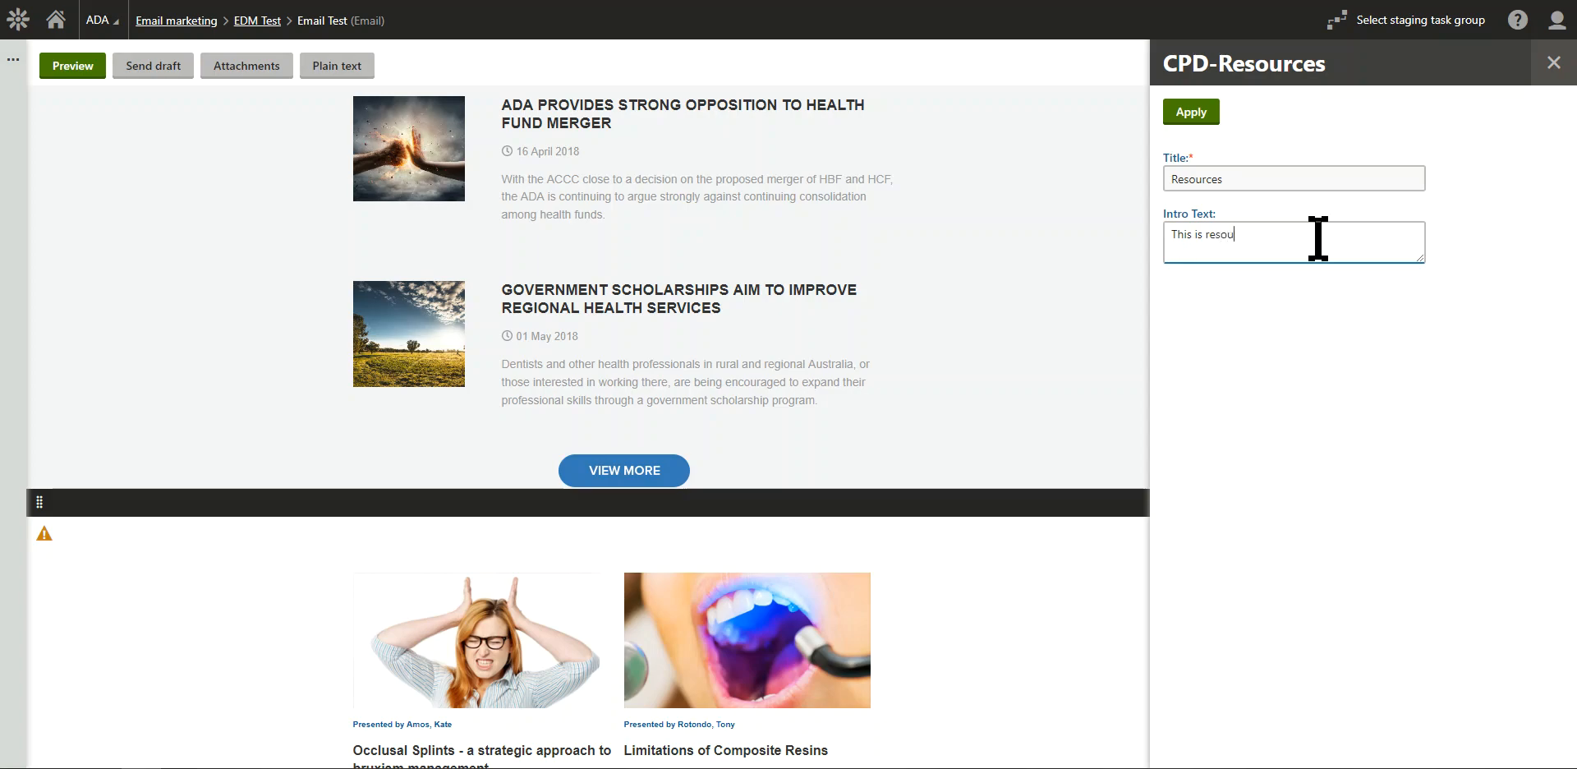
pyautogui.click(1188, 115)
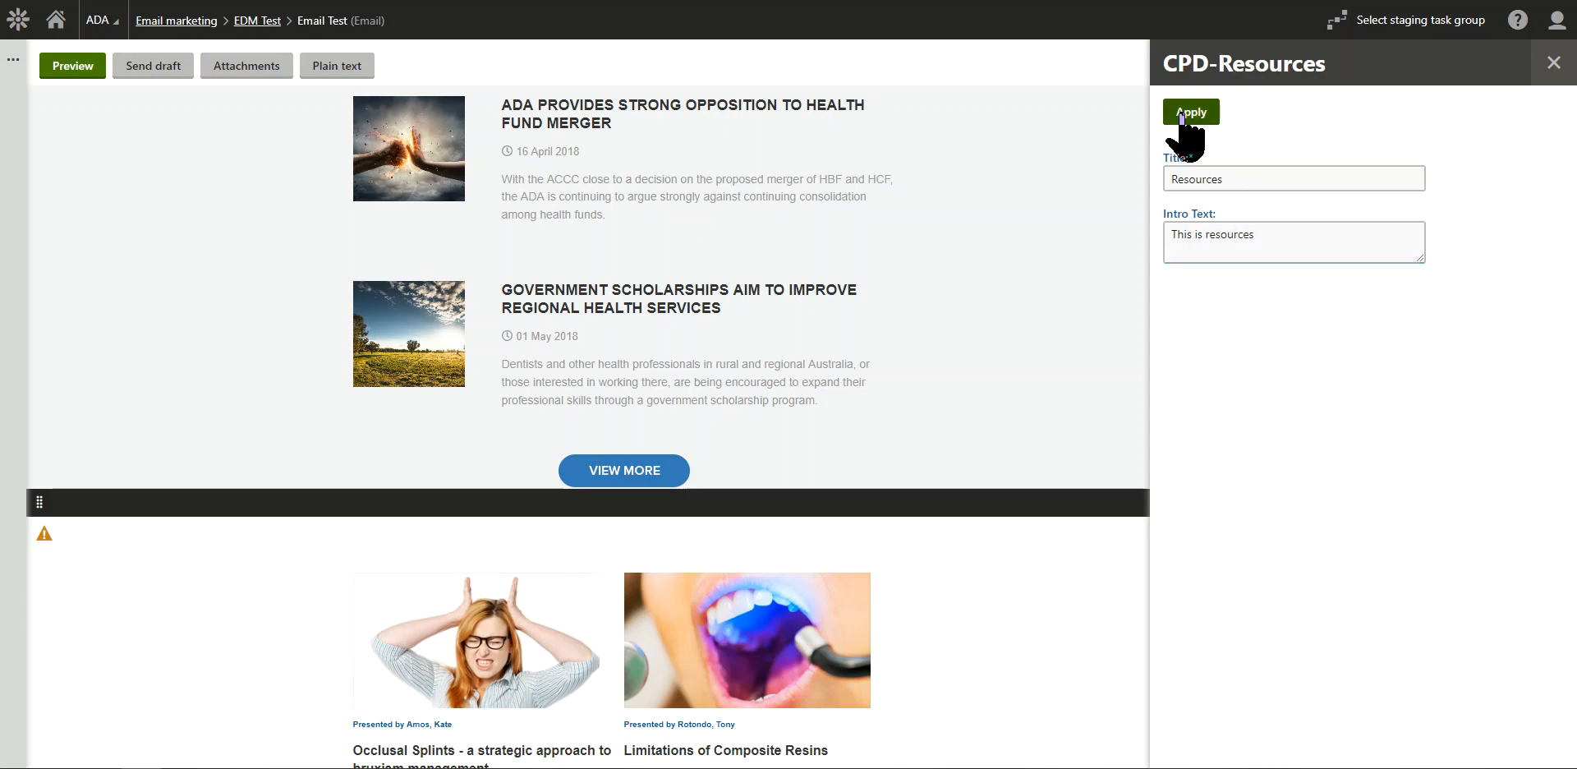
pyautogui.scroll(-5, 851, 472)
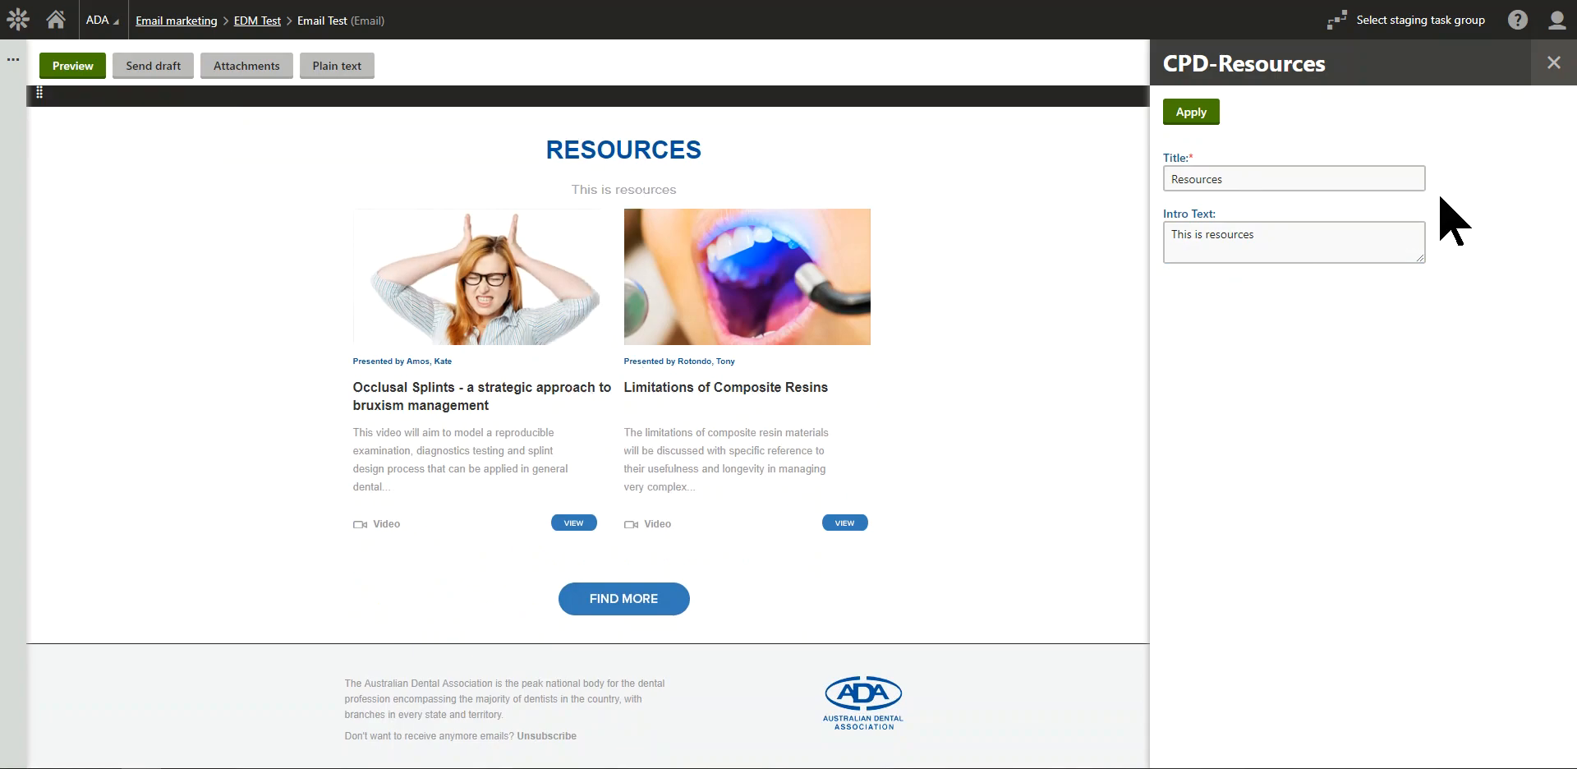
pyautogui.click(1560, 71)
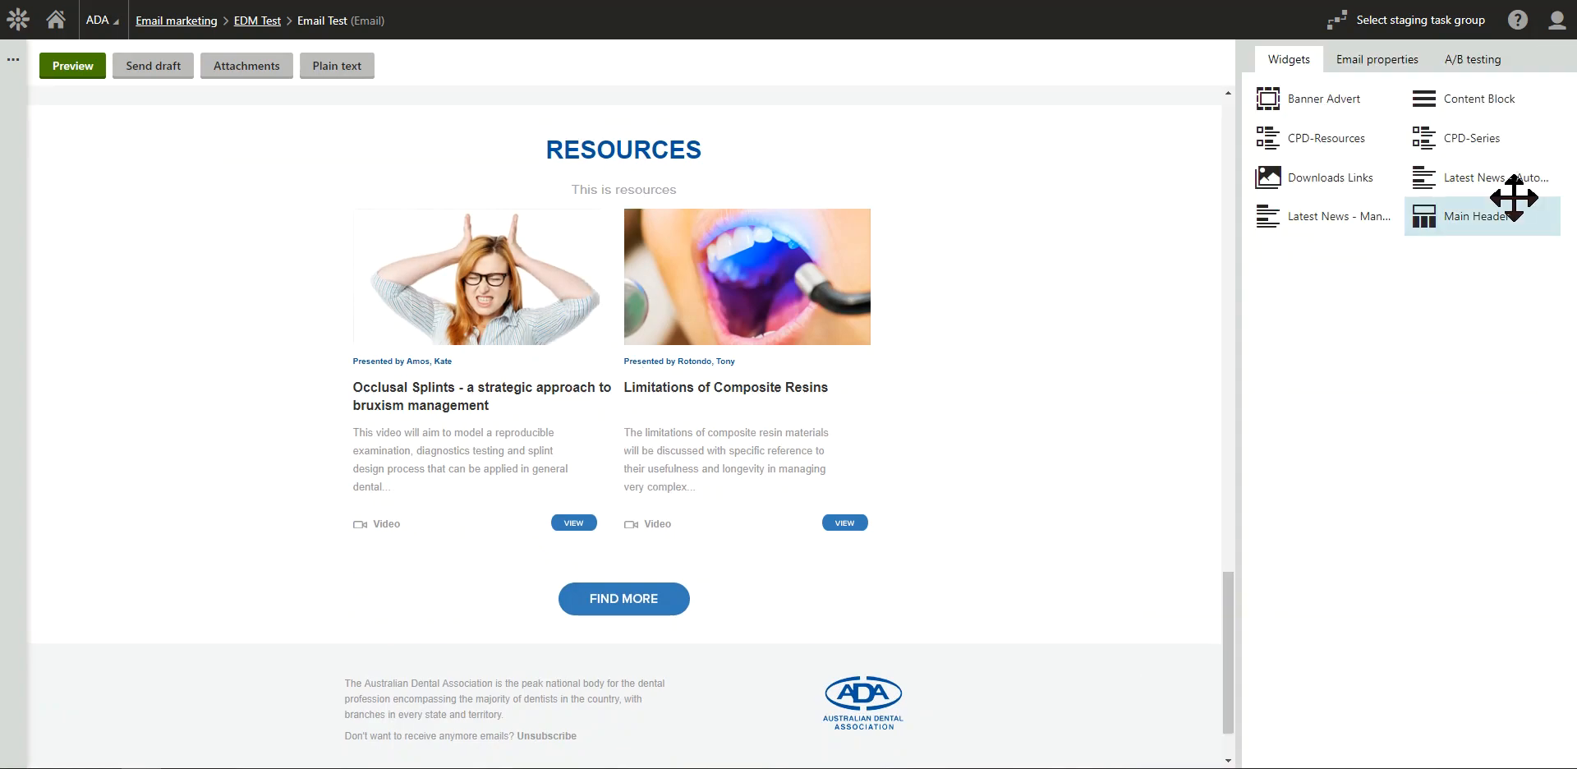
# Step: Add a CPD-Series widget below Resources with title "Series" and intro text repeating "Series" six times, apply it and close its properties
pyautogui.moveTo(1492, 144); pyautogui.dragTo(682, 658)
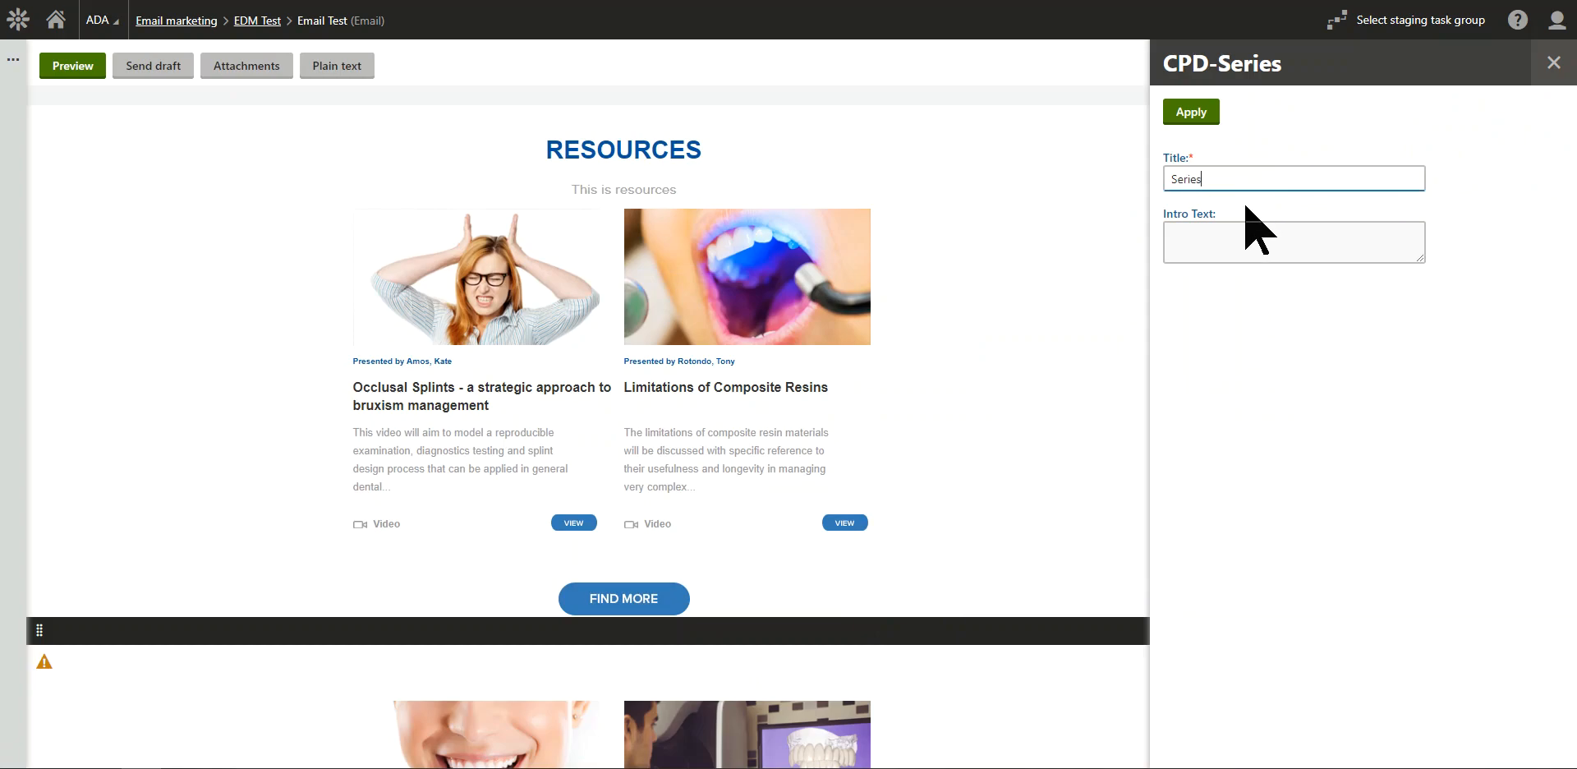
pyautogui.doubleClick(1227, 178)
pyautogui.hotkey('ctrl', 'c')
pyautogui.click(1216, 242)
pyautogui.hotkey('ctrl', 'v')
pyautogui.moveTo(1233, 239); pyautogui.dragTo(1139, 226)
pyautogui.hotkey('ctrl', 'v')
pyautogui.hotkey('ctrl', 'v')
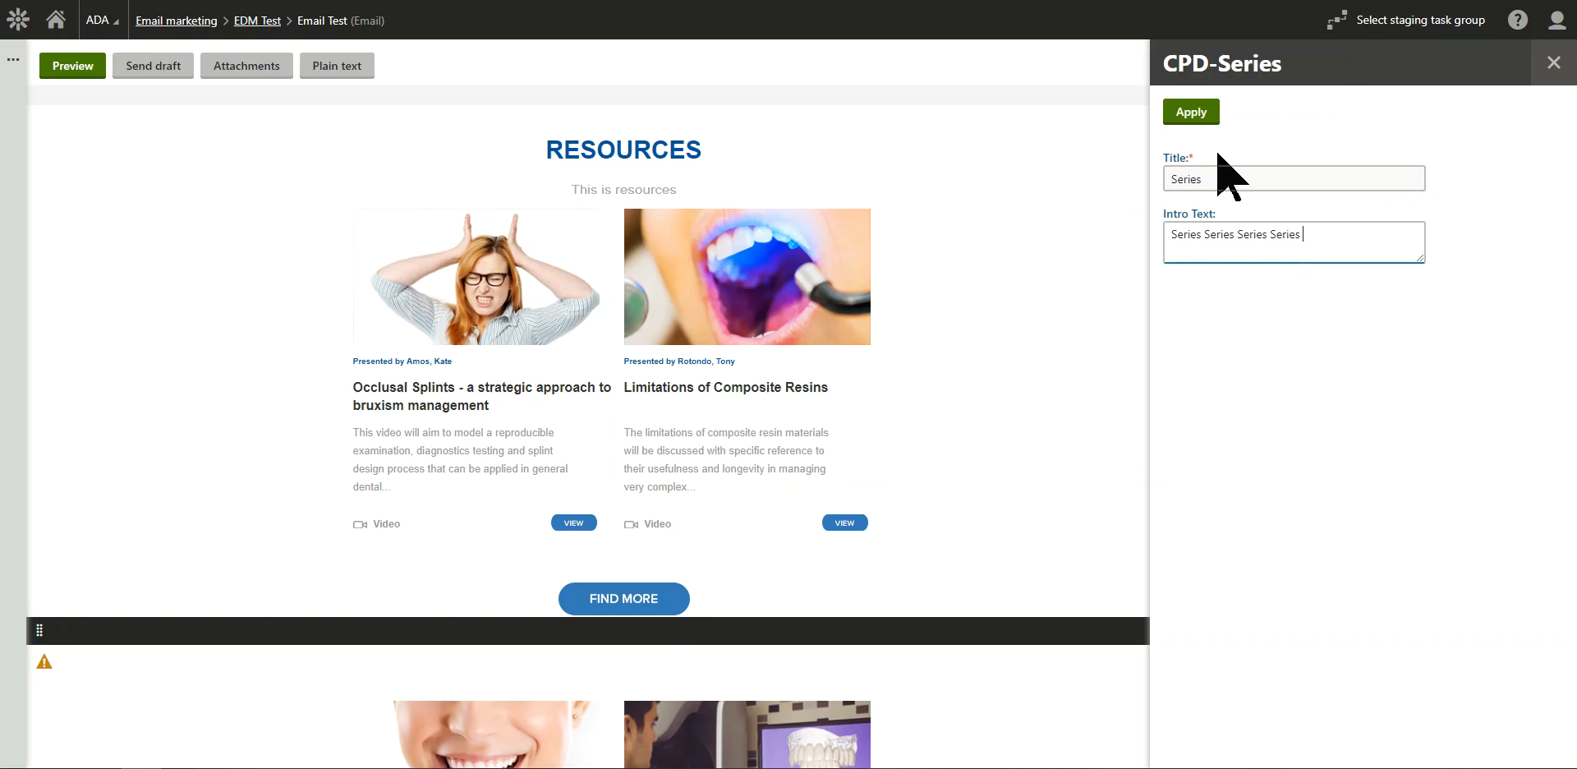
pyautogui.click(1192, 112)
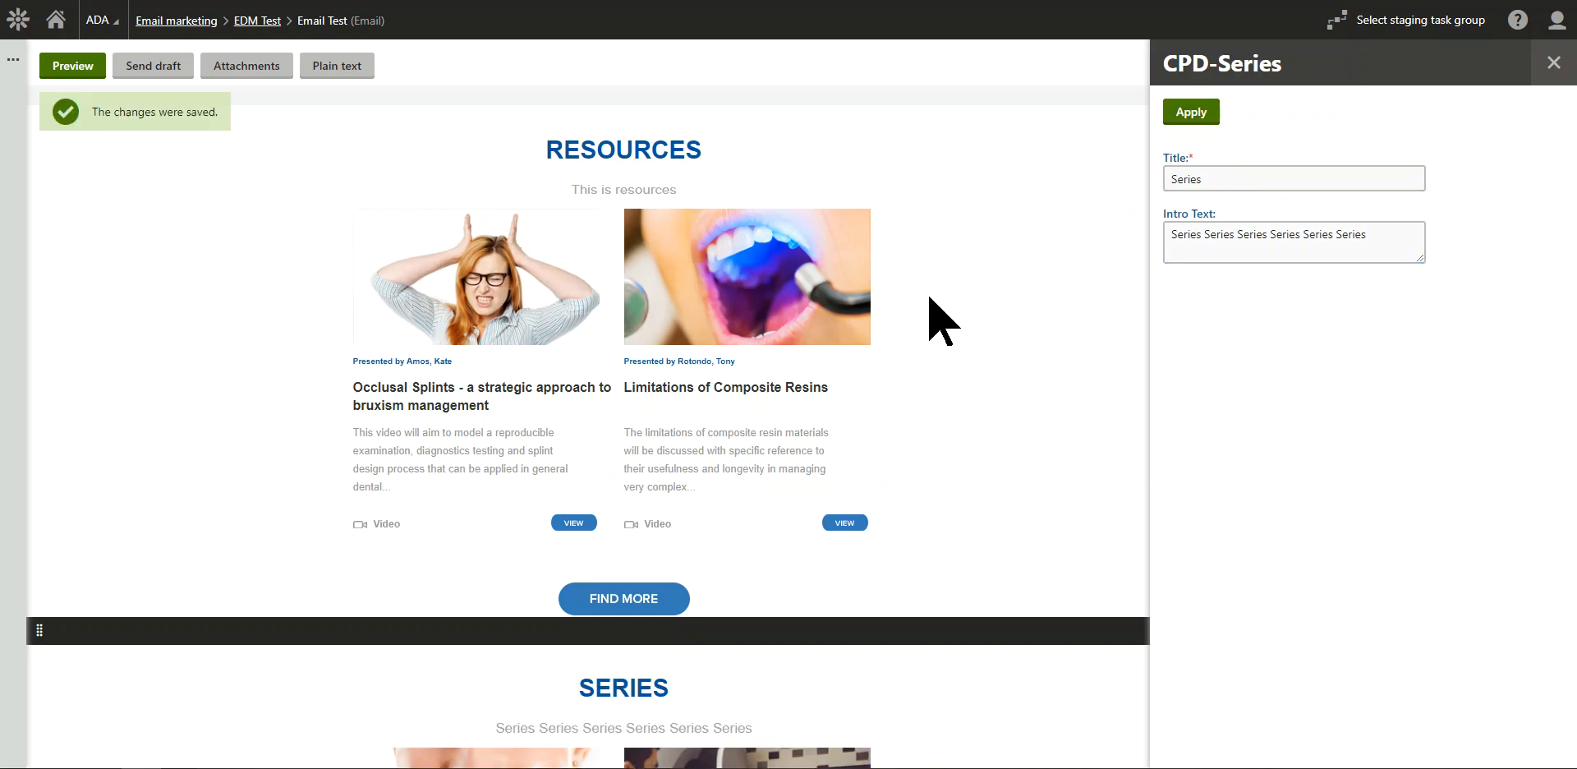
pyautogui.scroll(-5, 997, 265)
pyautogui.scroll(1, 996, 420)
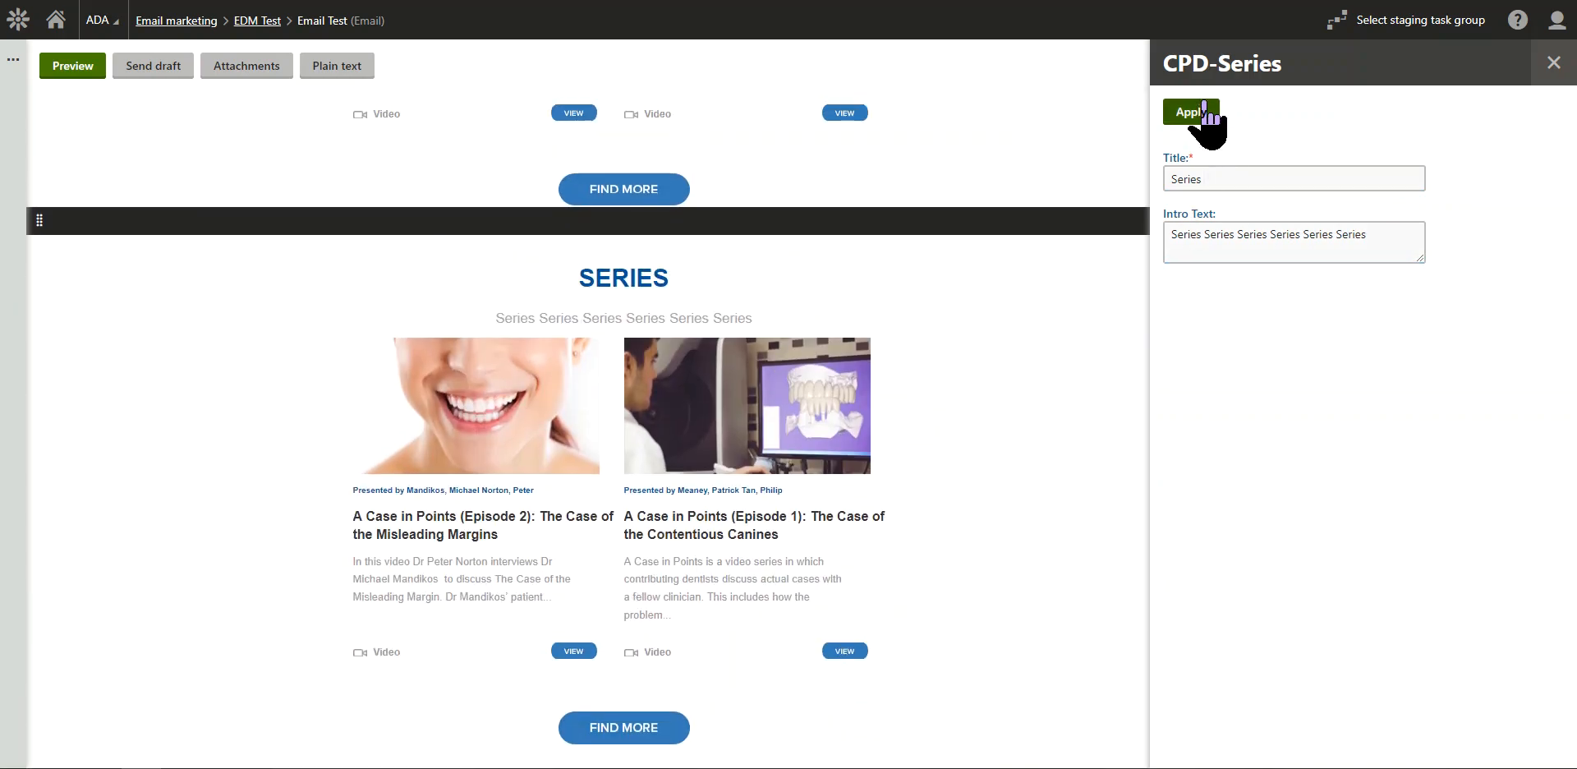
pyautogui.click(1567, 74)
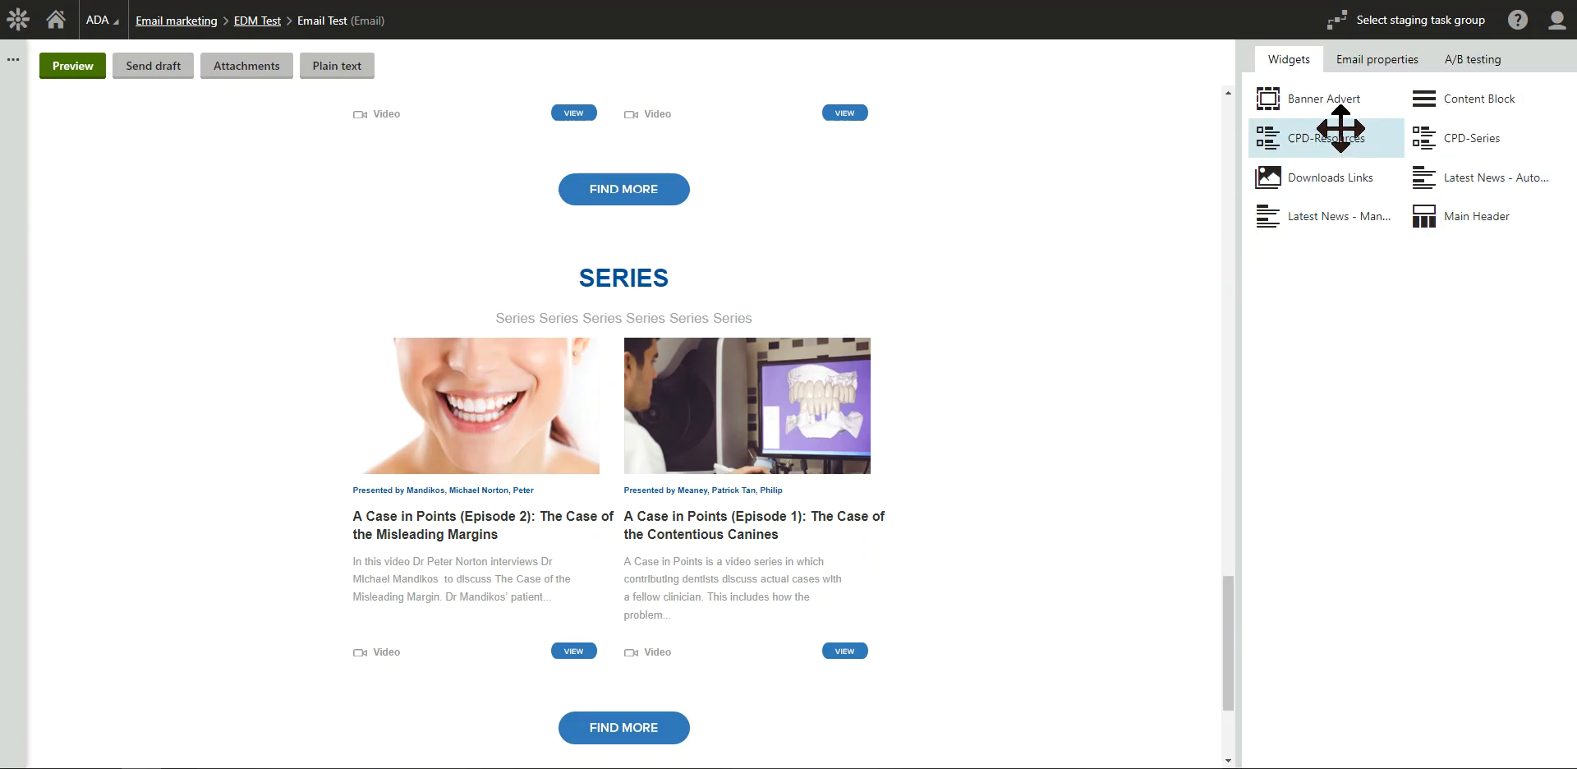
# Step: Add a Downloads Links widget below the Series section and set its ADA App Connect title to "View our specialties", applying the change
pyautogui.scroll(-2, 624, 411)
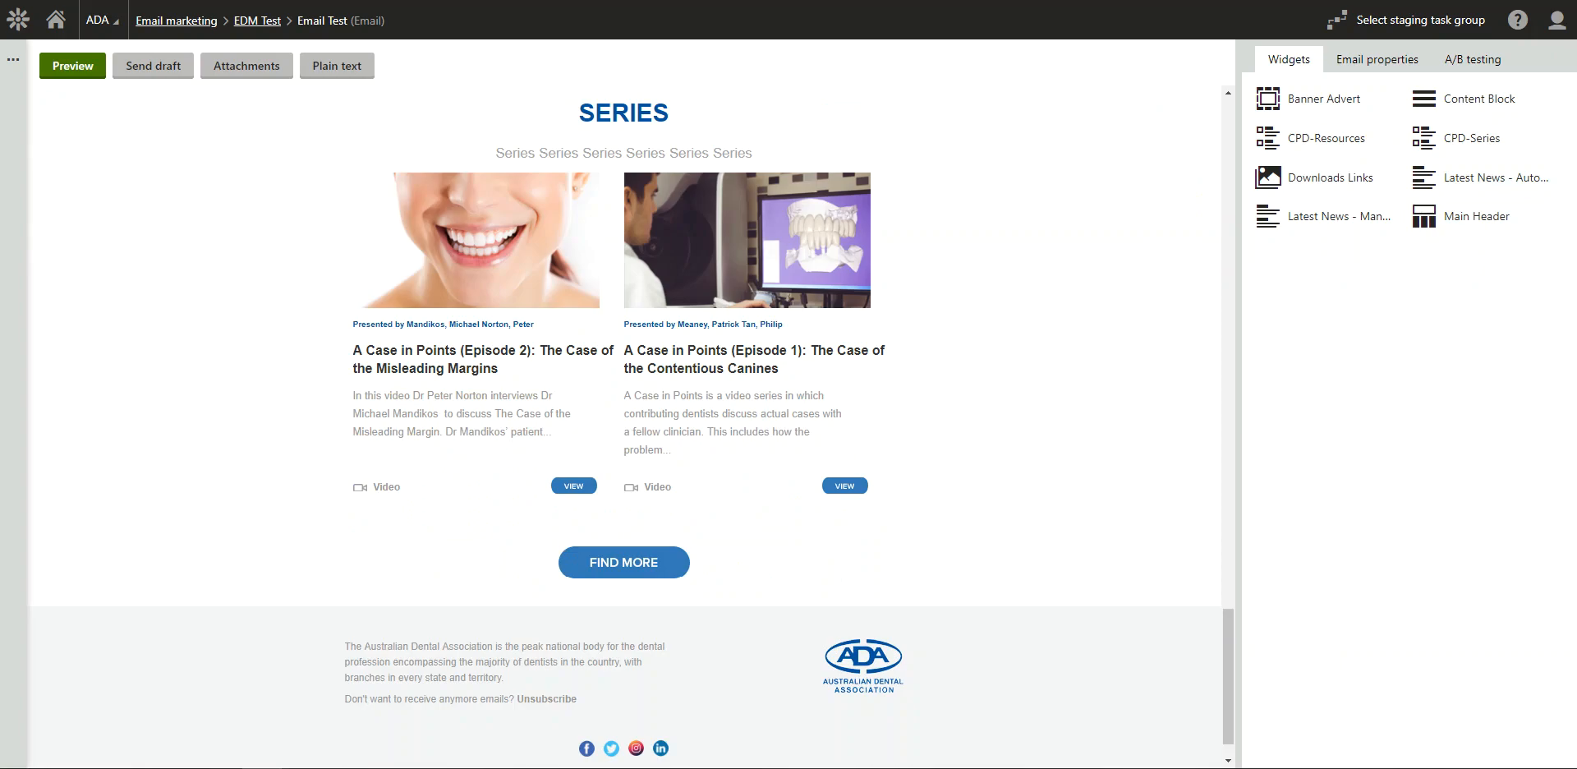
pyautogui.moveTo(1334, 169); pyautogui.dragTo(672, 608)
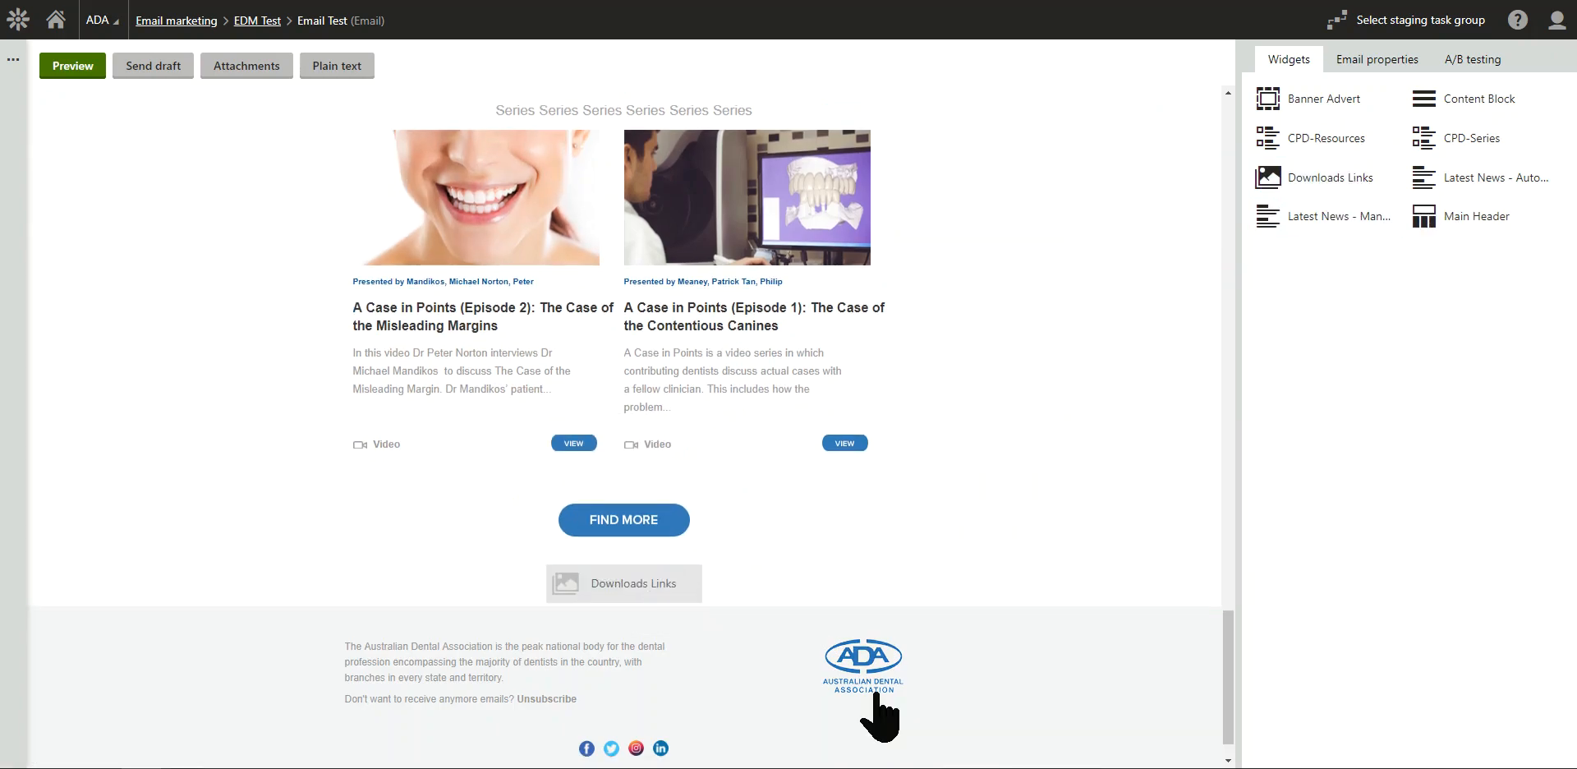
pyautogui.scroll(-3, 903, 444)
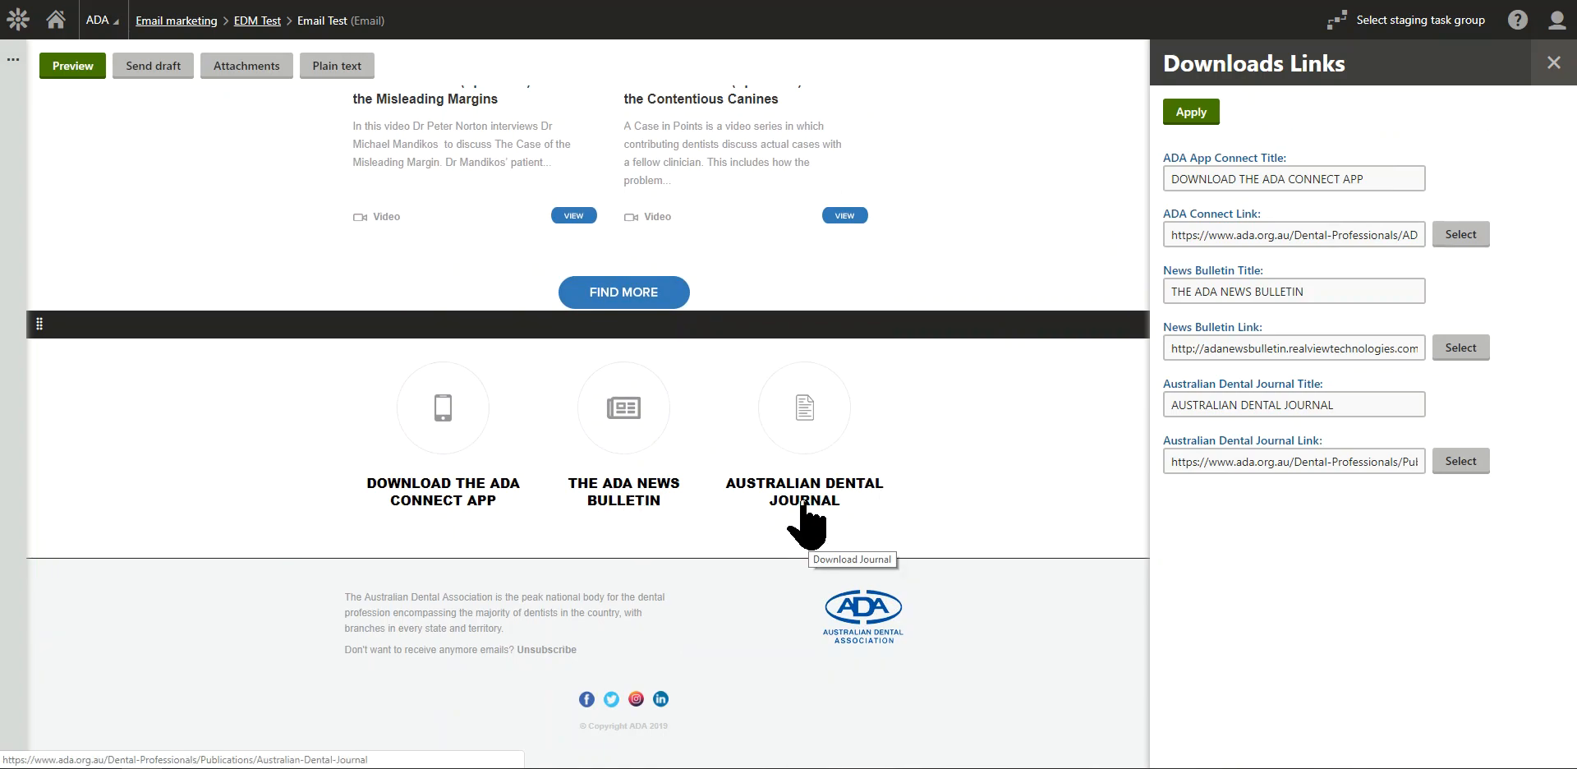
pyautogui.moveTo(1383, 169); pyautogui.dragTo(1111, 193)
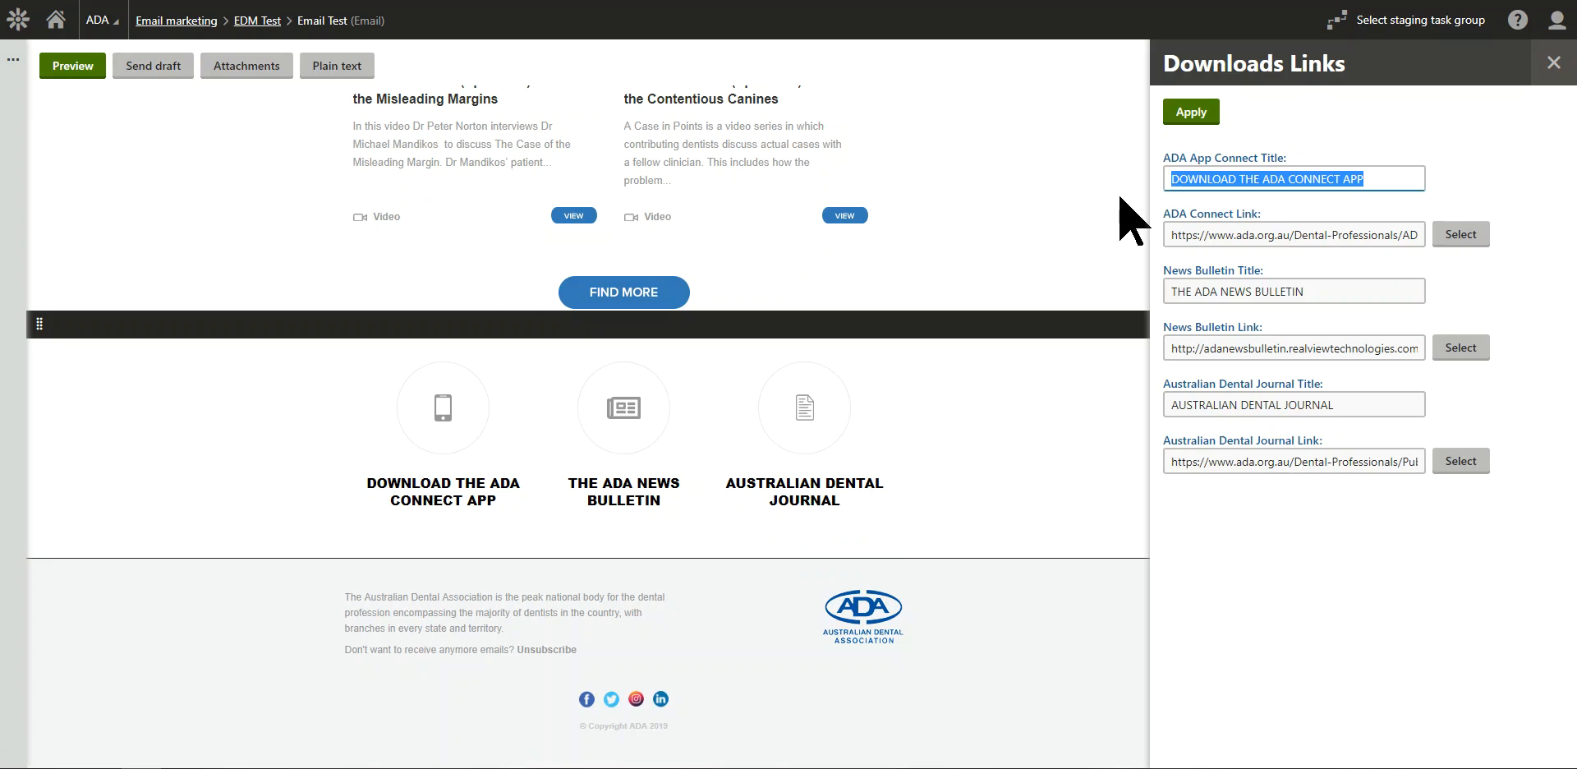
pyautogui.write('View our specialties')
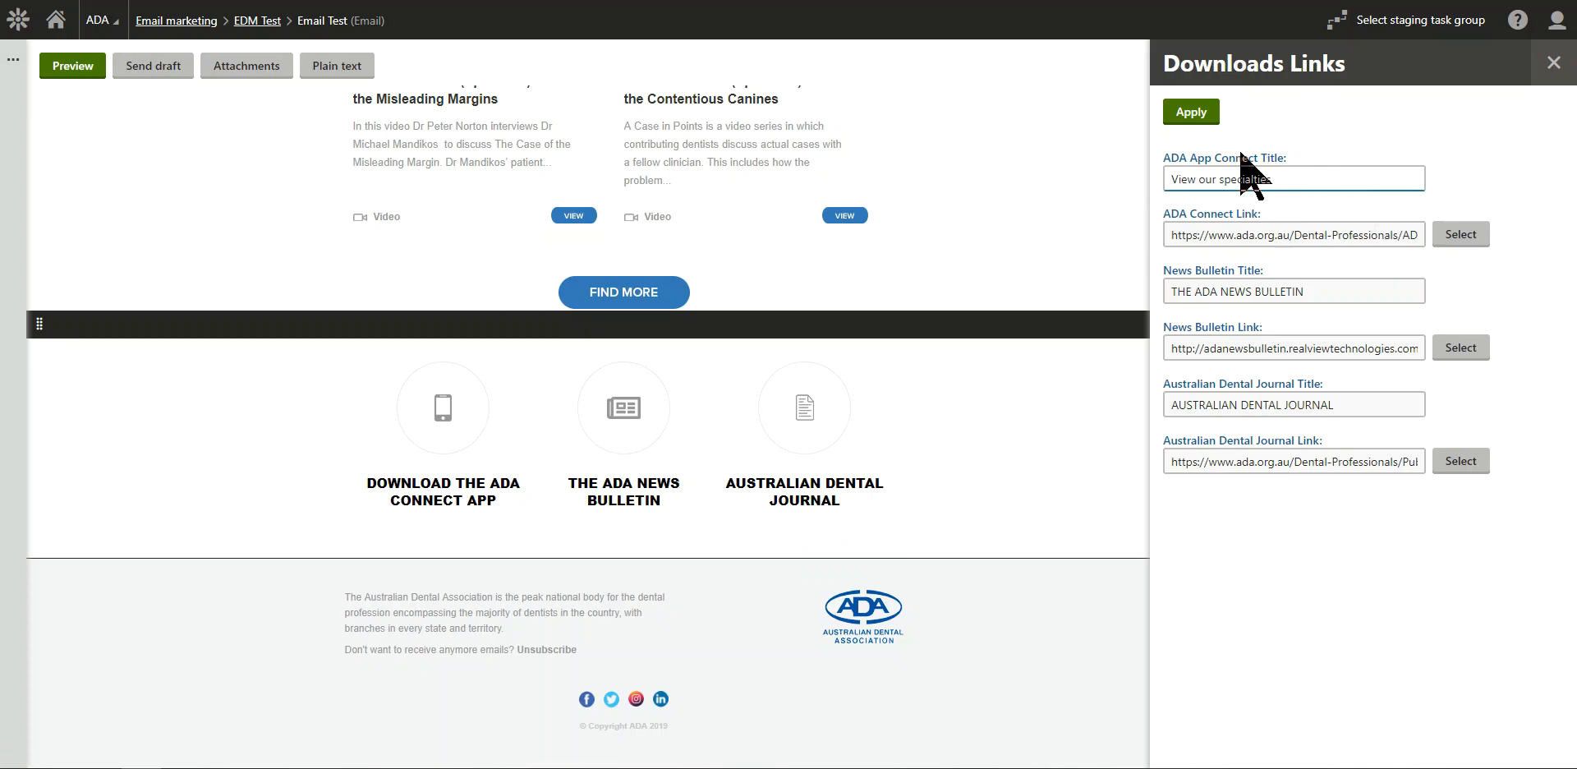
pyautogui.click(1191, 112)
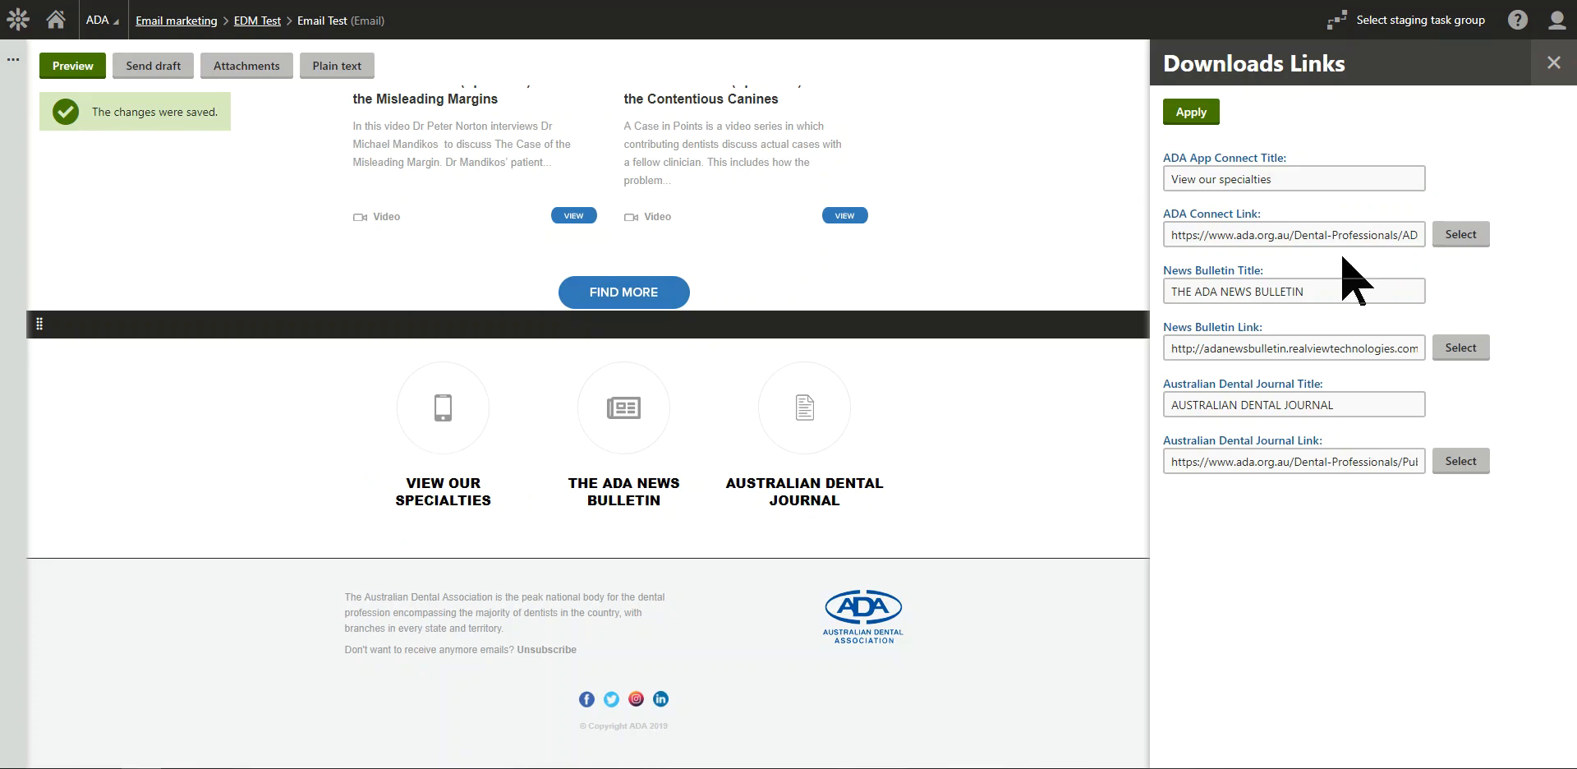
# Step: Set the News Bulletin title of the Downloads Links widget to "See our services", apply the change and close its properties
pyautogui.moveTo(1342, 237); pyautogui.dragTo(1182, 237)
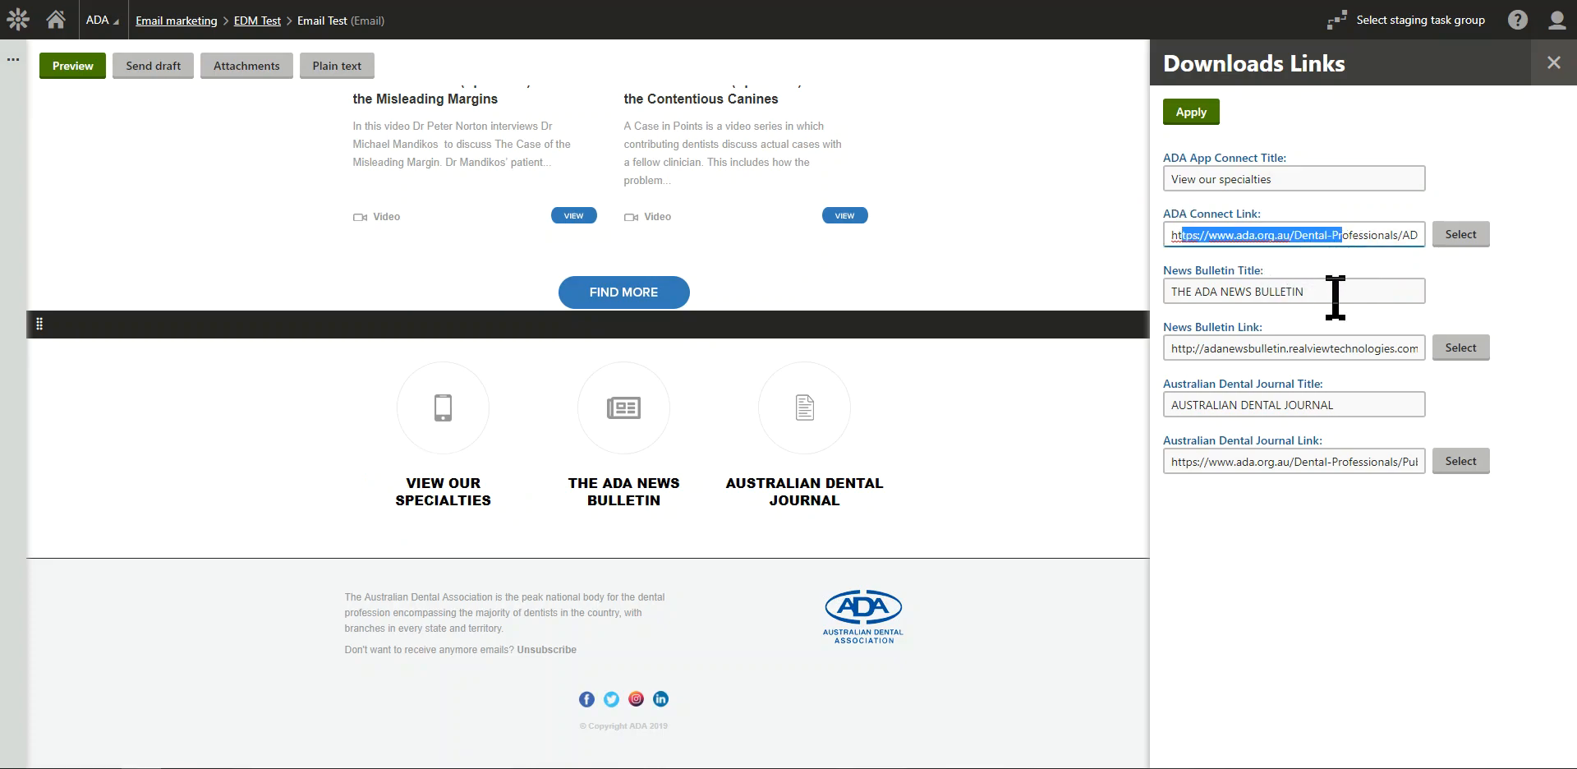
pyautogui.moveTo(1334, 298); pyautogui.dragTo(979, 321)
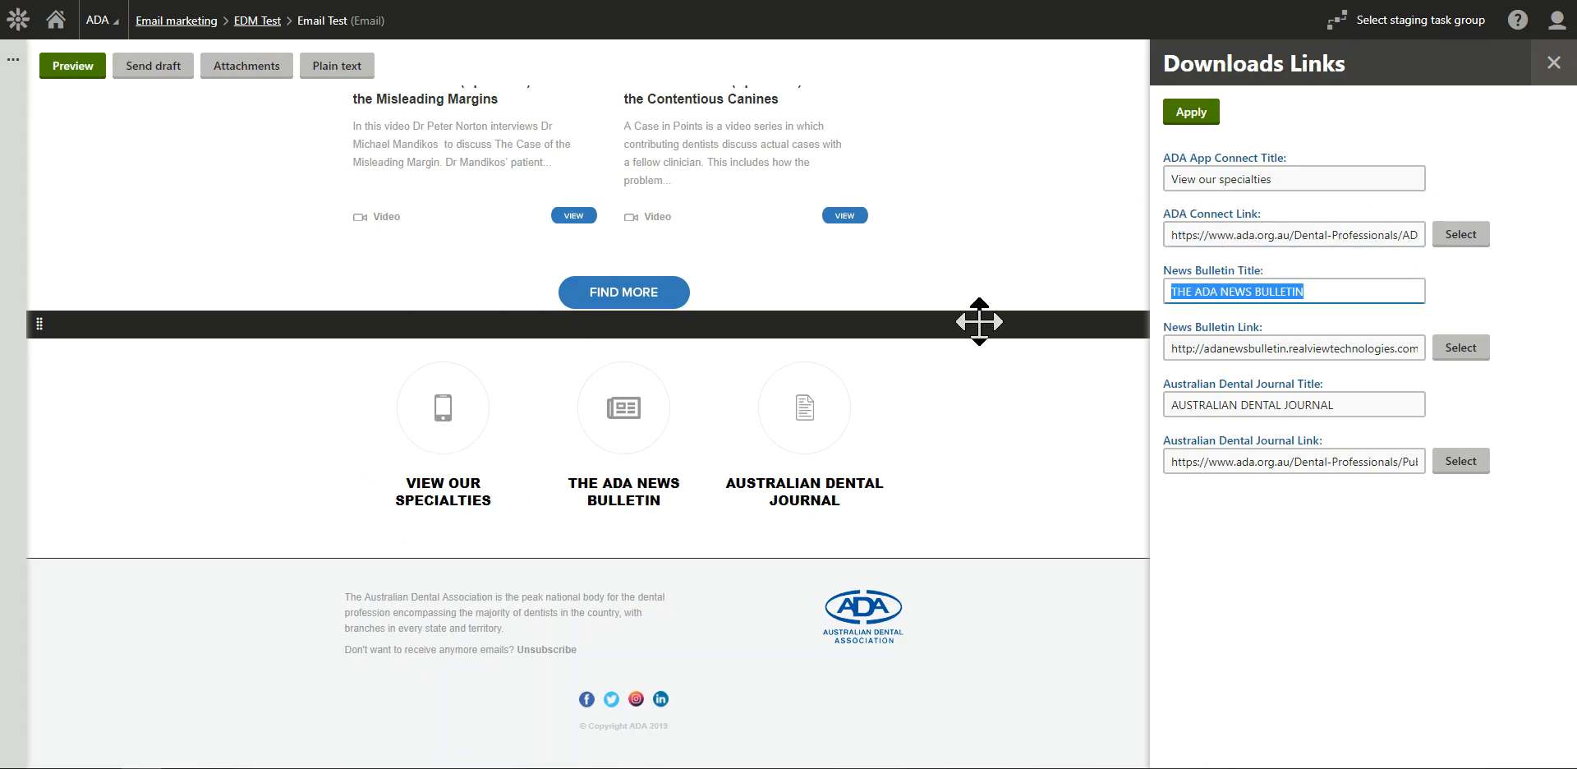
pyautogui.write('Se')
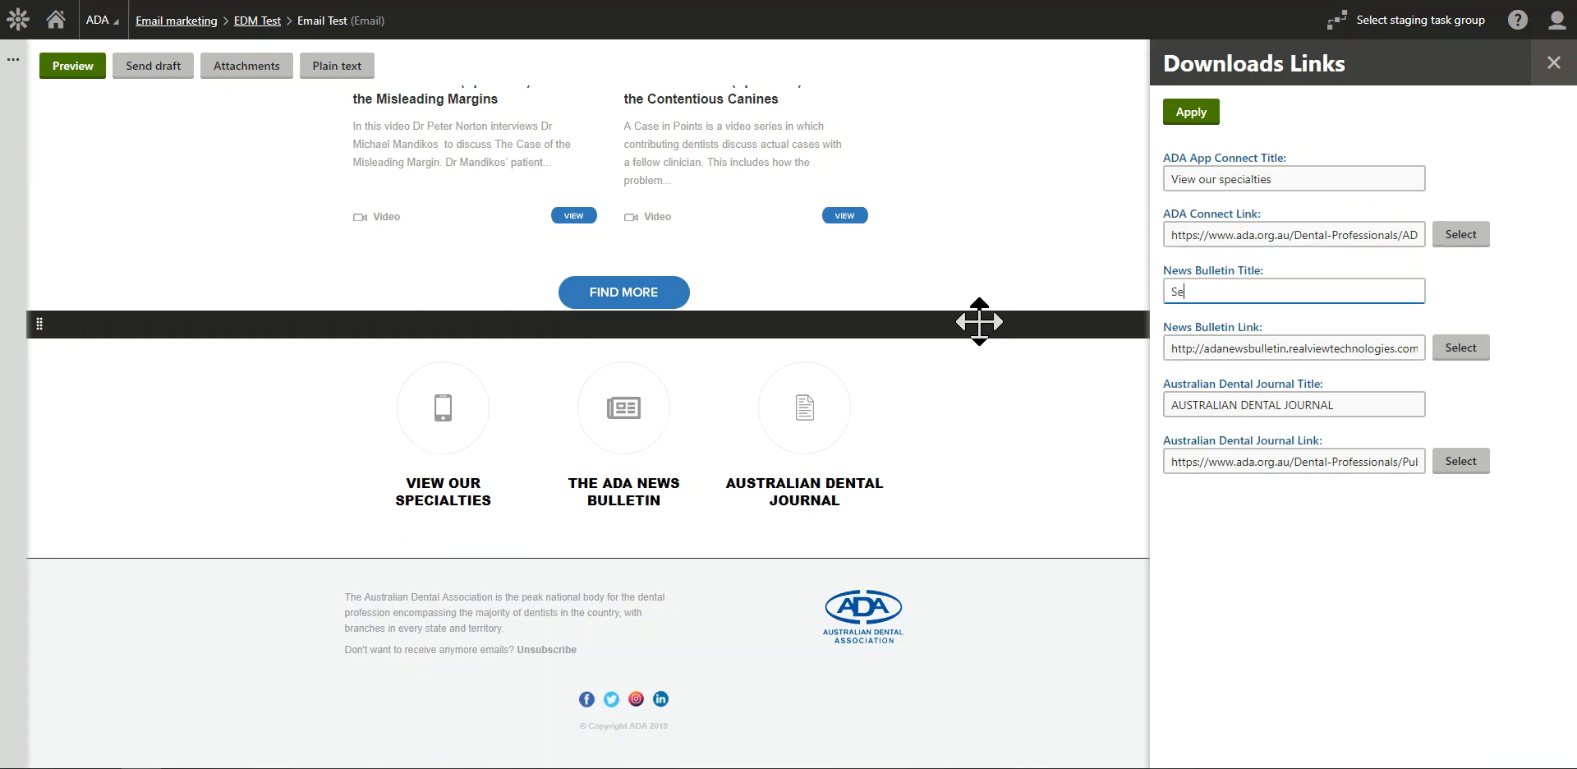
pyautogui.write('e our services')
pyautogui.click(1191, 115)
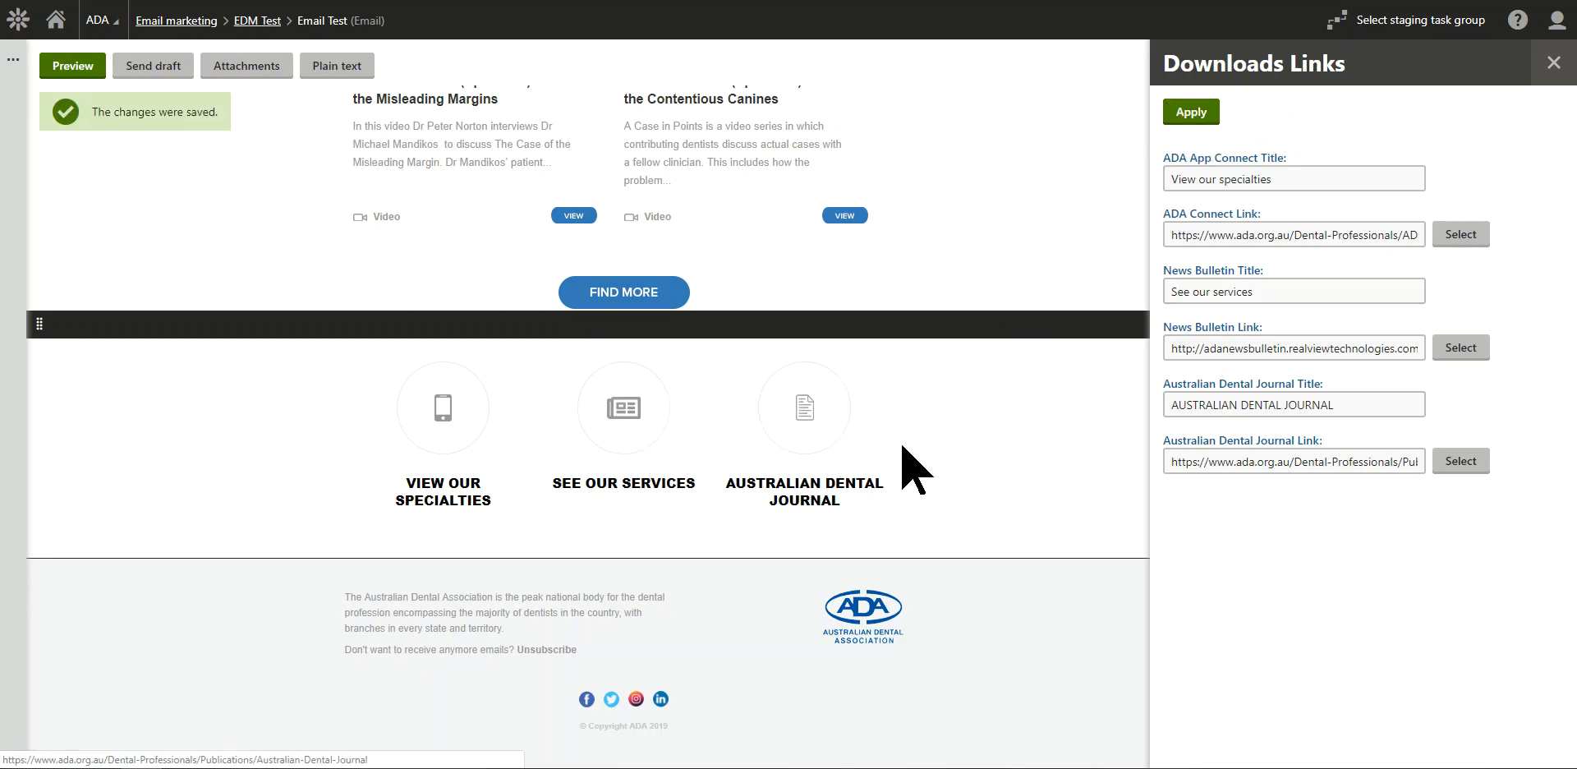
pyautogui.click(1553, 64)
# Step: Examine the email properties, including name, subject, sender name, sender email address and preheader
pyautogui.scroll(20, 1022, 427)
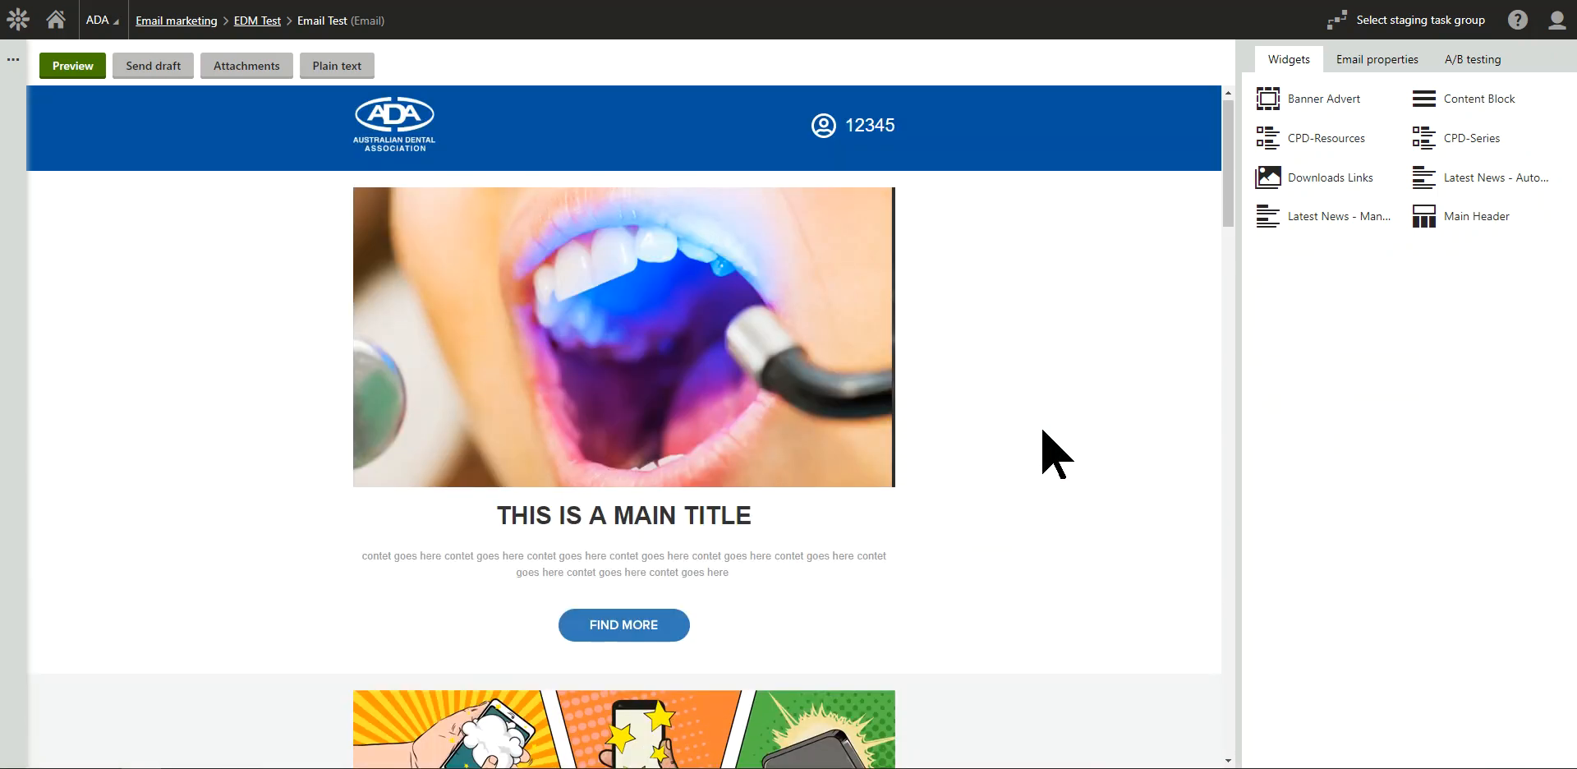
pyautogui.moveTo(1228, 130); pyautogui.dragTo(1249, 55)
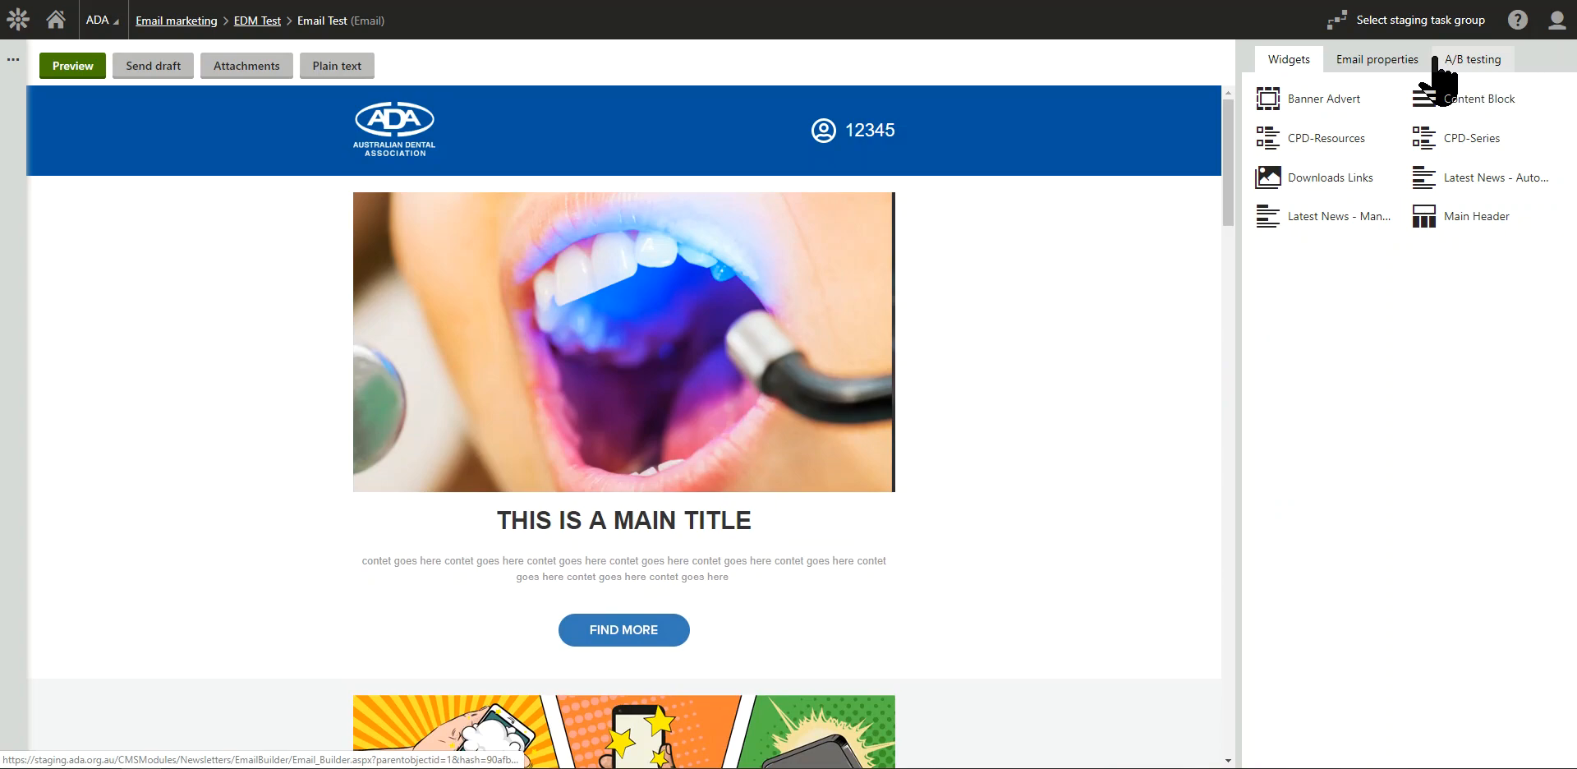
pyautogui.click(1397, 64)
pyautogui.click(1328, 166)
pyautogui.click(1347, 224)
pyautogui.click(1461, 279)
pyautogui.click(1433, 337)
pyautogui.click(1379, 427)
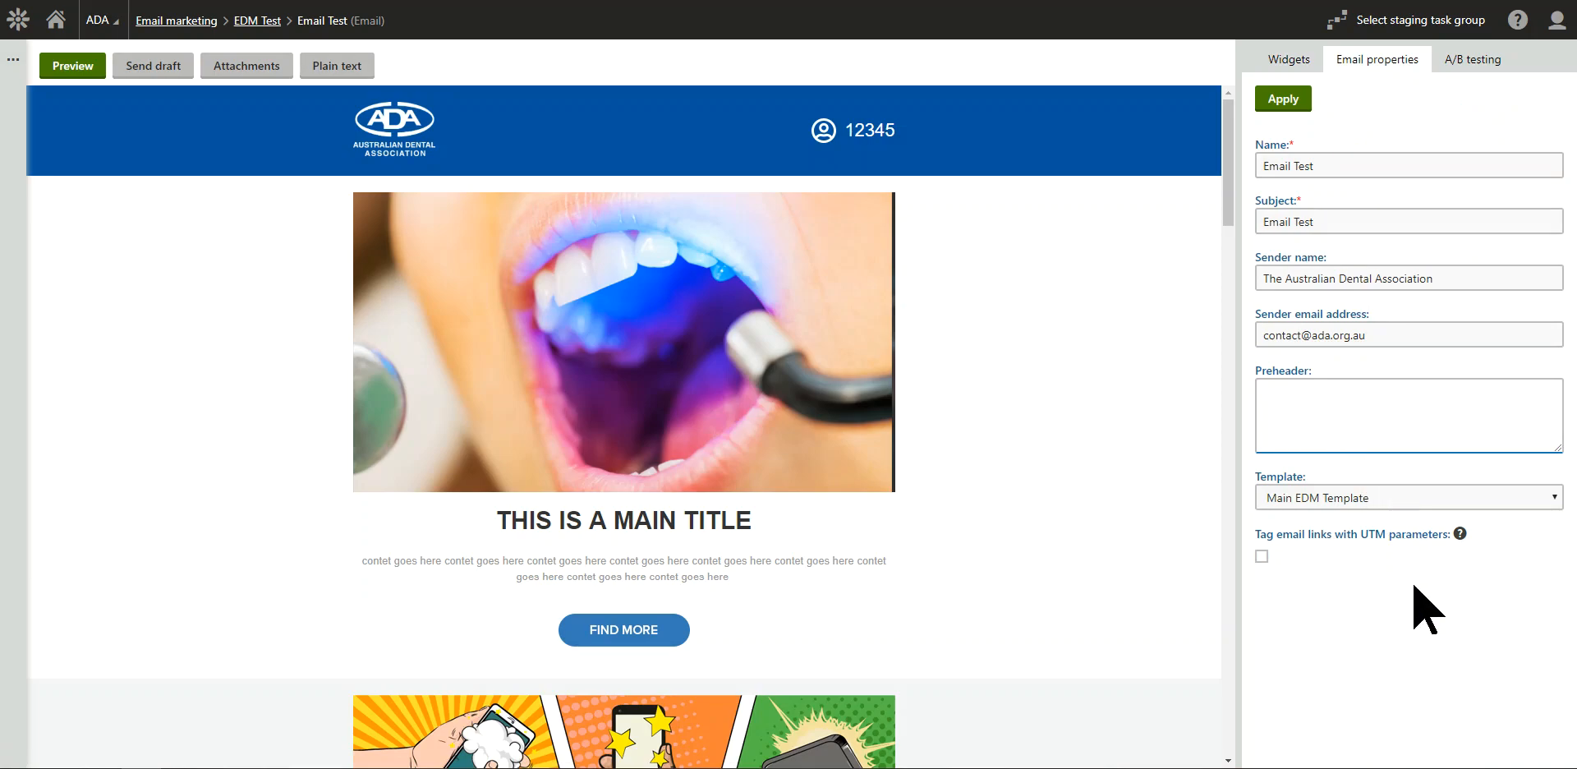
# Step: Turn on tagging of email links with UTM parameters, look over the source, medium and campaign options, and turn it off again
pyautogui.click(1262, 556)
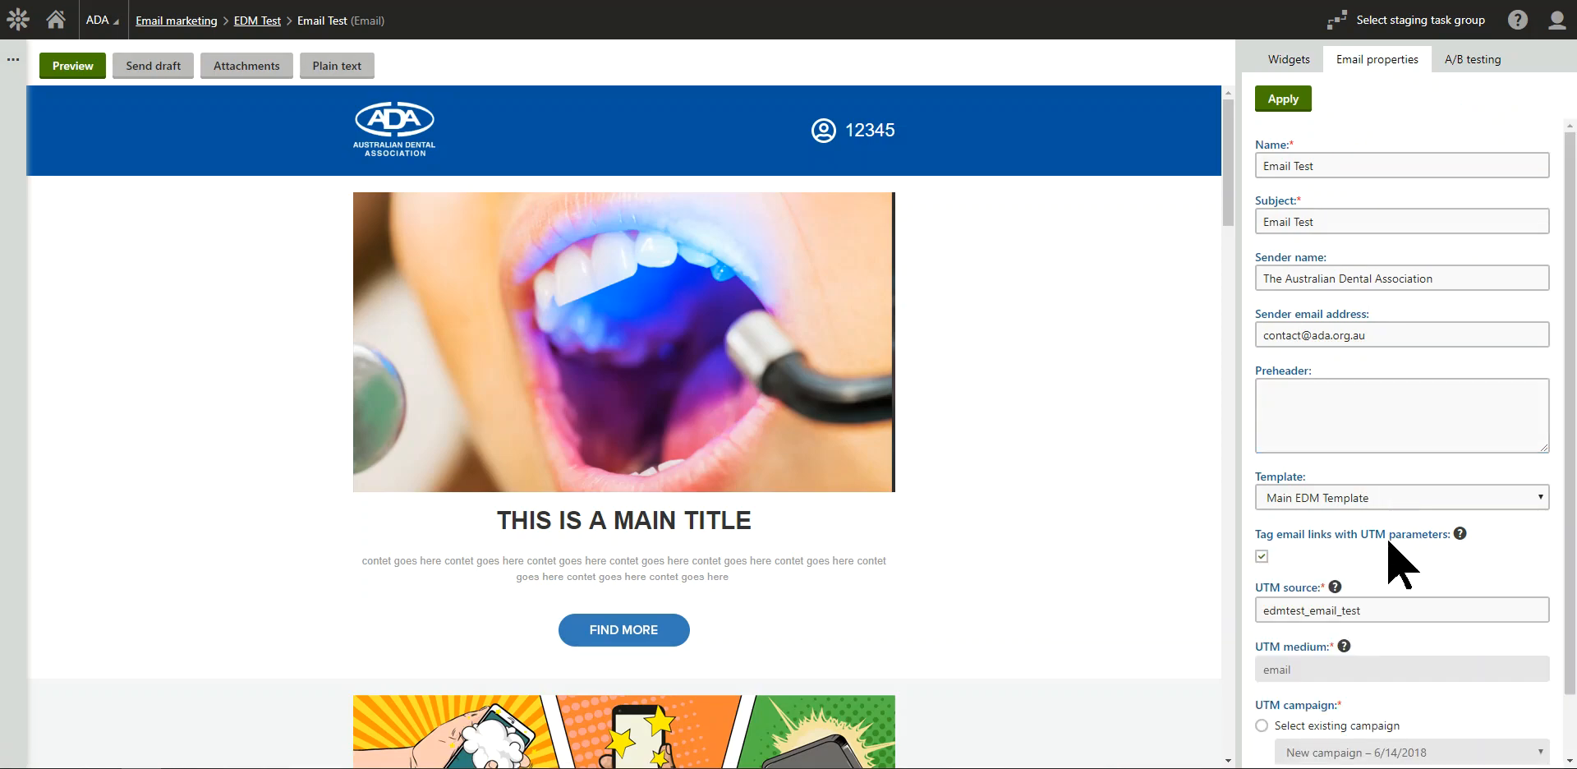
pyautogui.scroll(-1, 1330, 648)
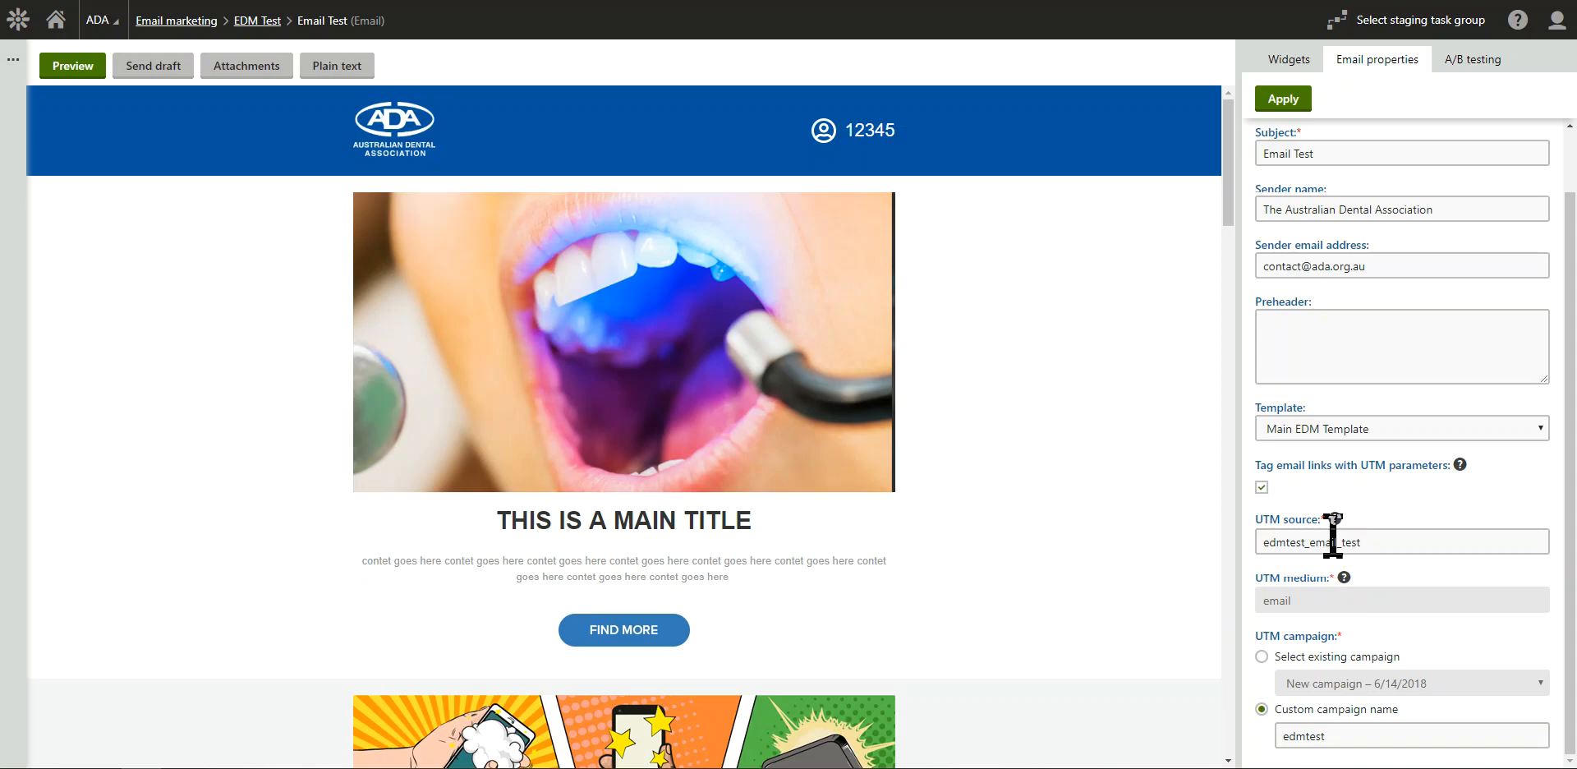
pyautogui.click(1262, 488)
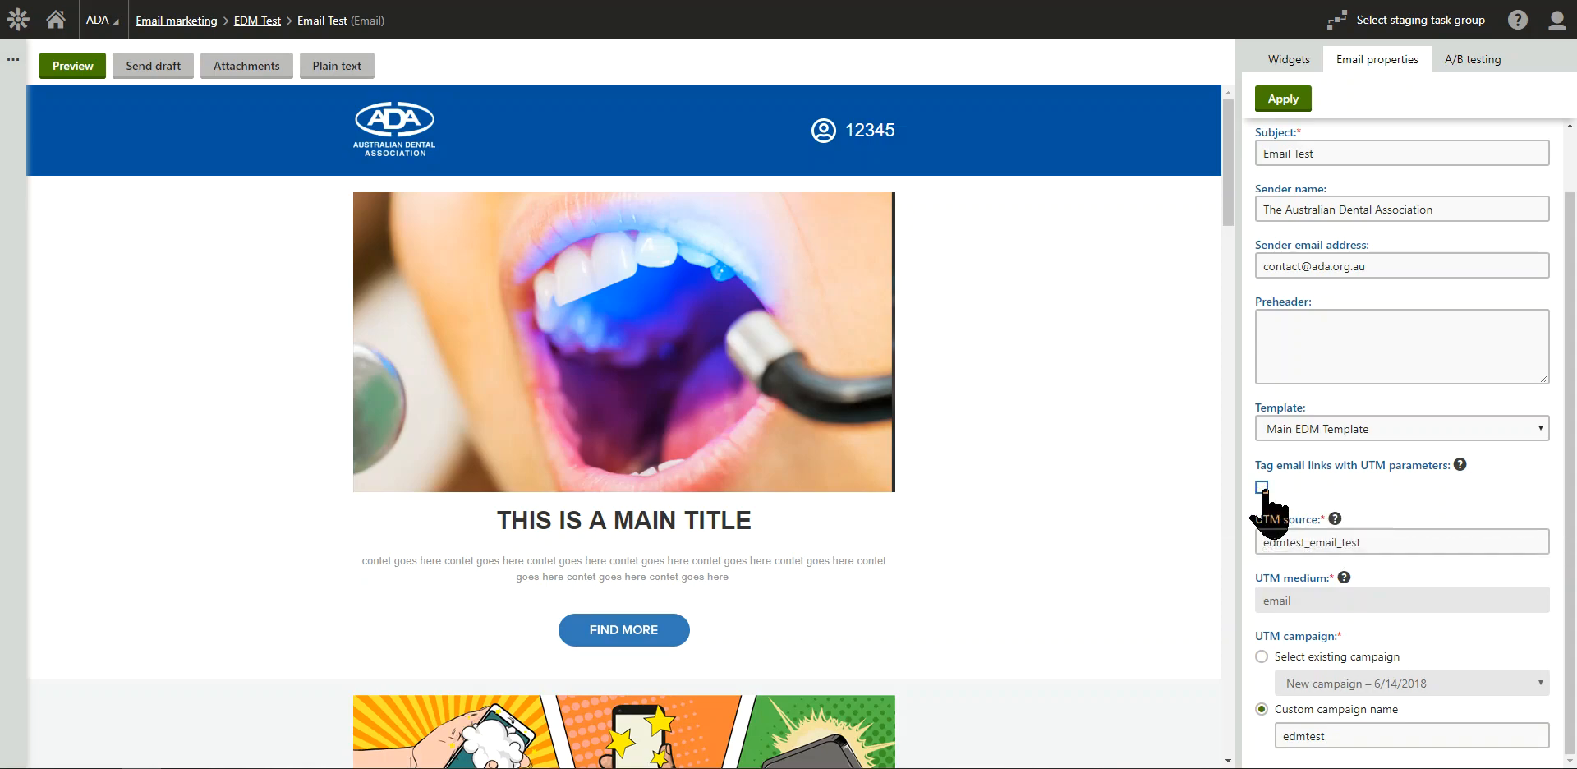
# Step: Create two A/B testing variants of the email named "Variant 2" and "Variant 3"
pyautogui.click(1473, 65)
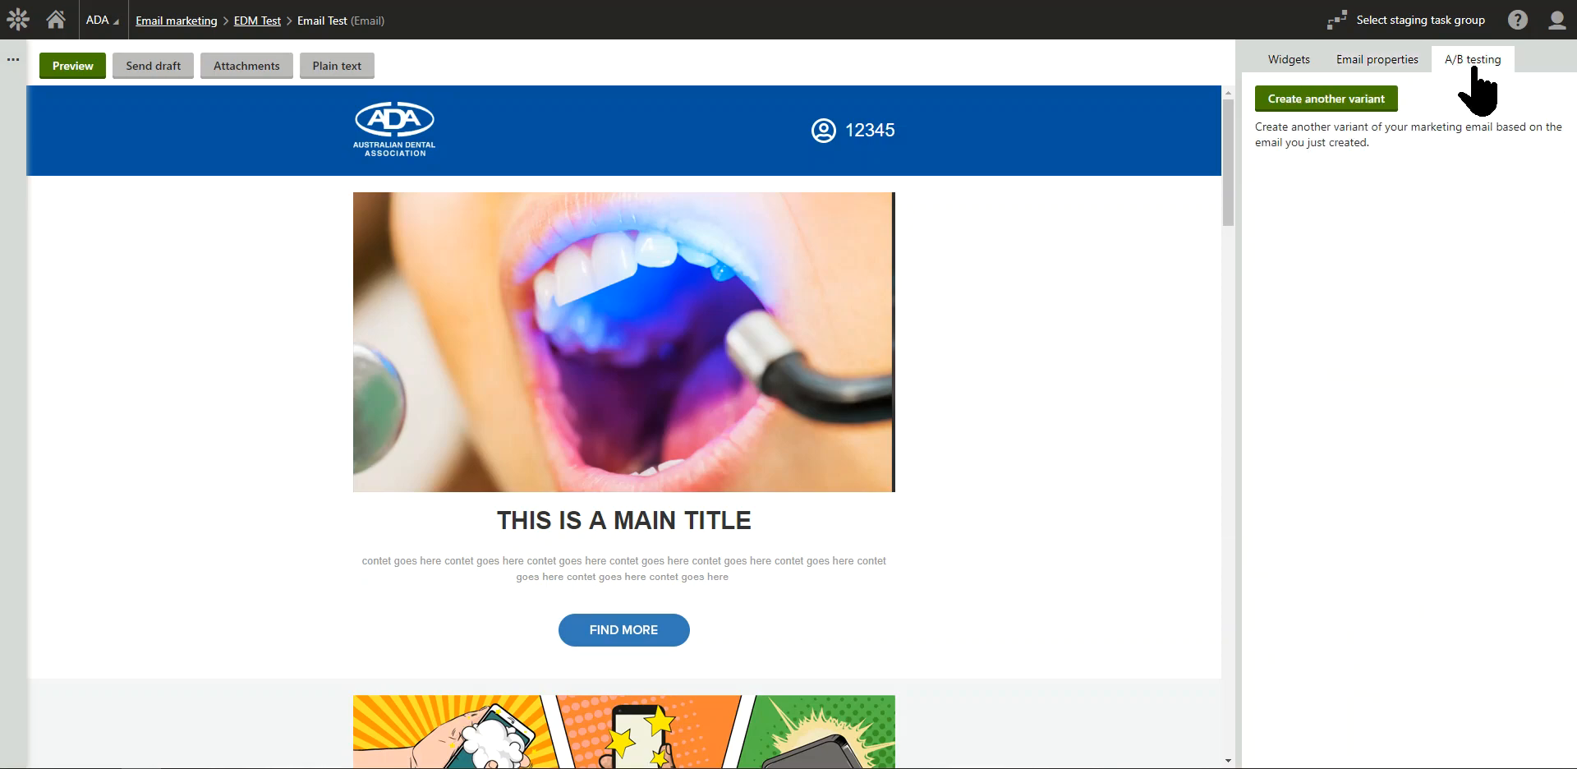
pyautogui.click(1319, 106)
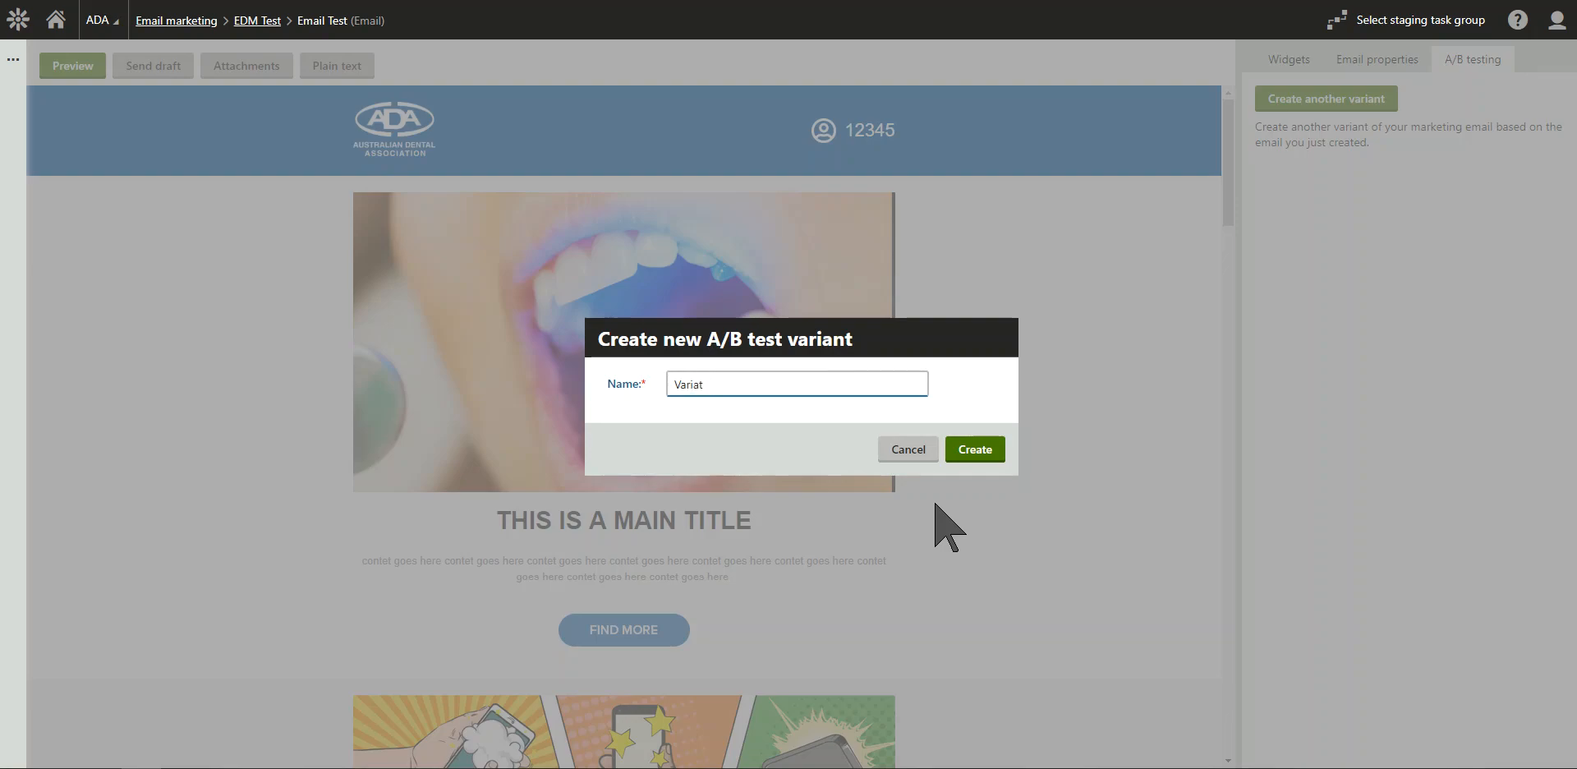
pyautogui.click(988, 451)
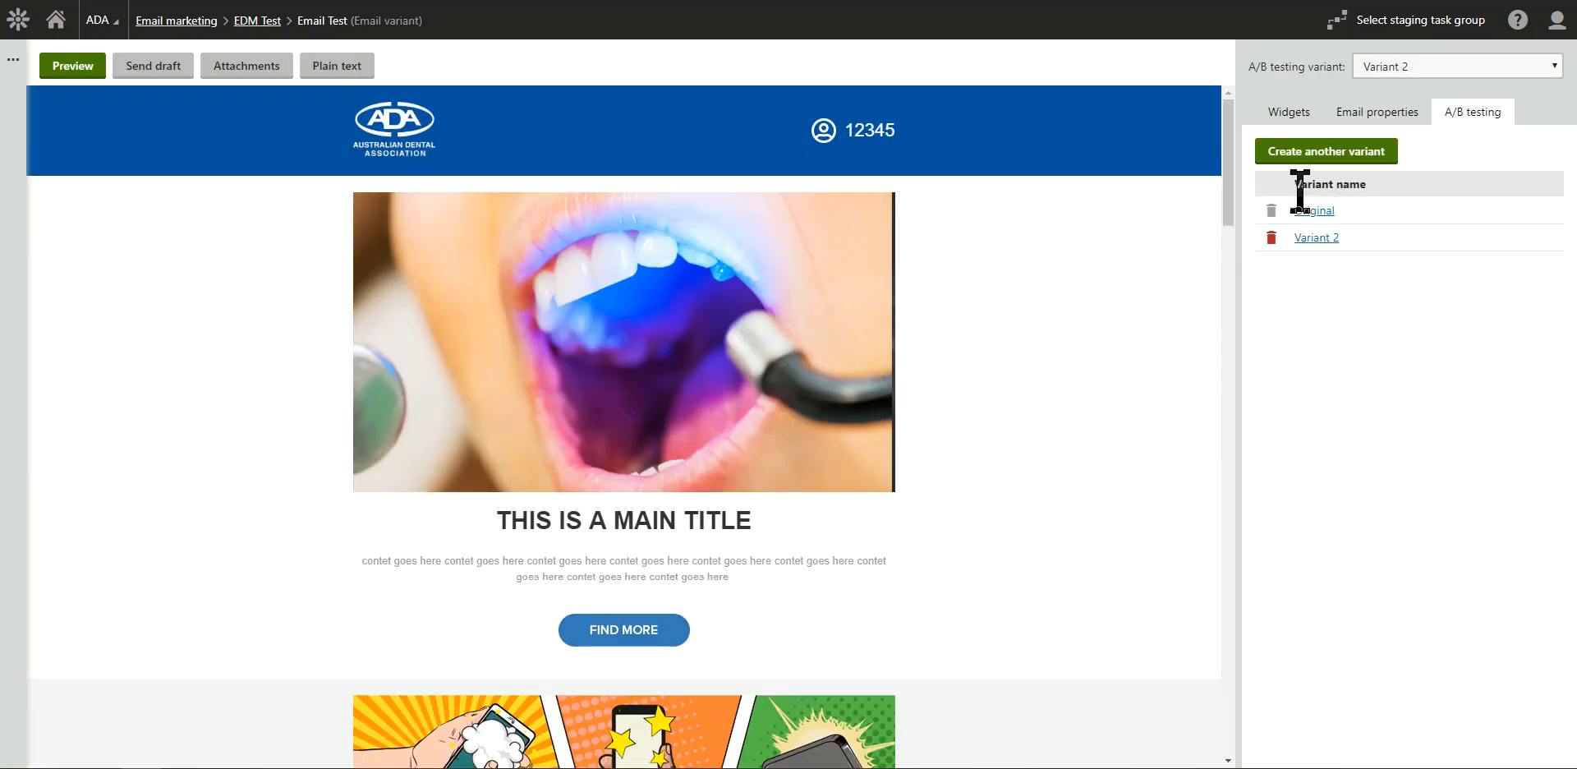
pyautogui.click(1326, 153)
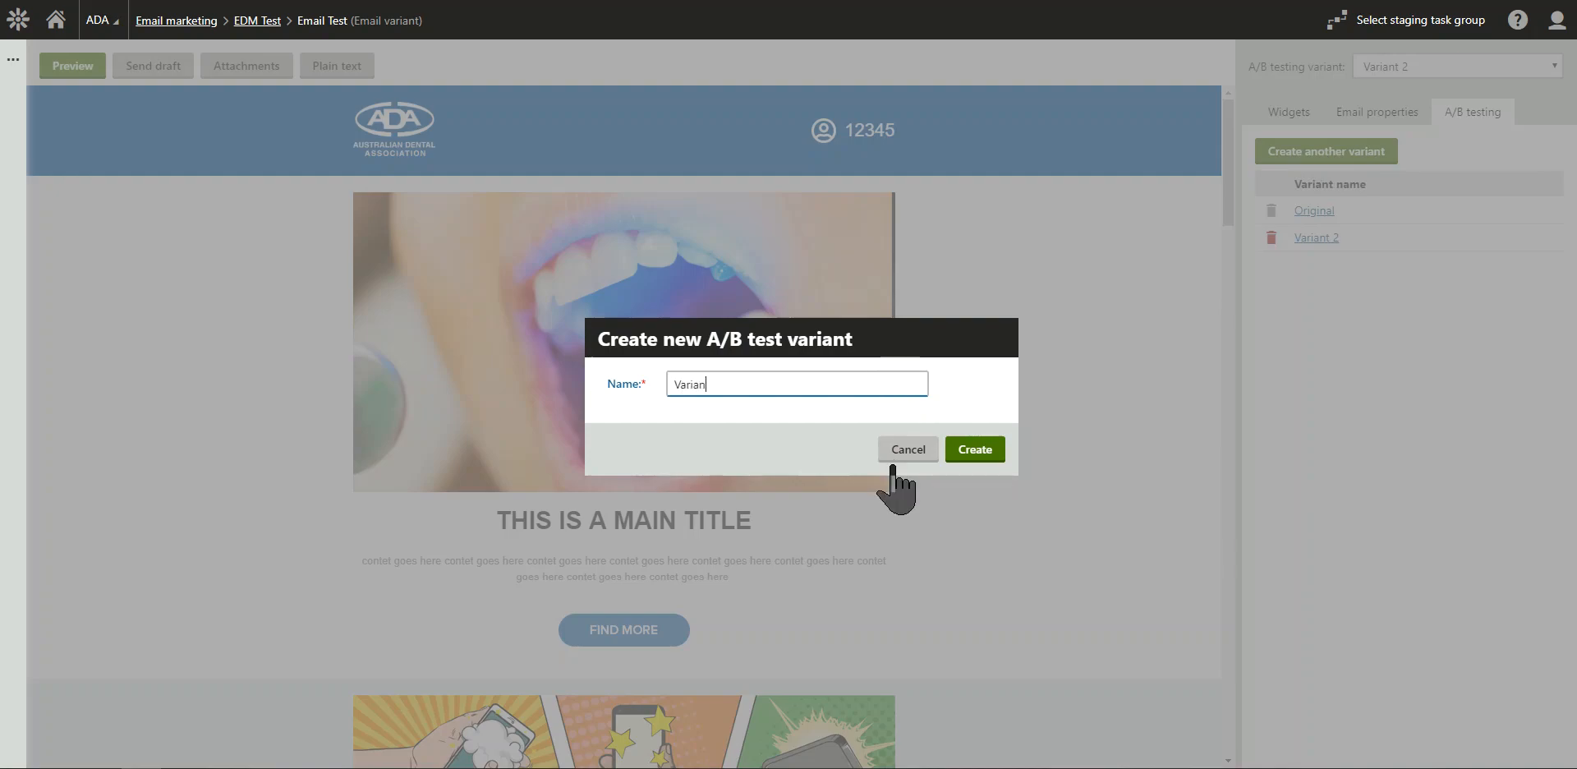
pyautogui.click(982, 454)
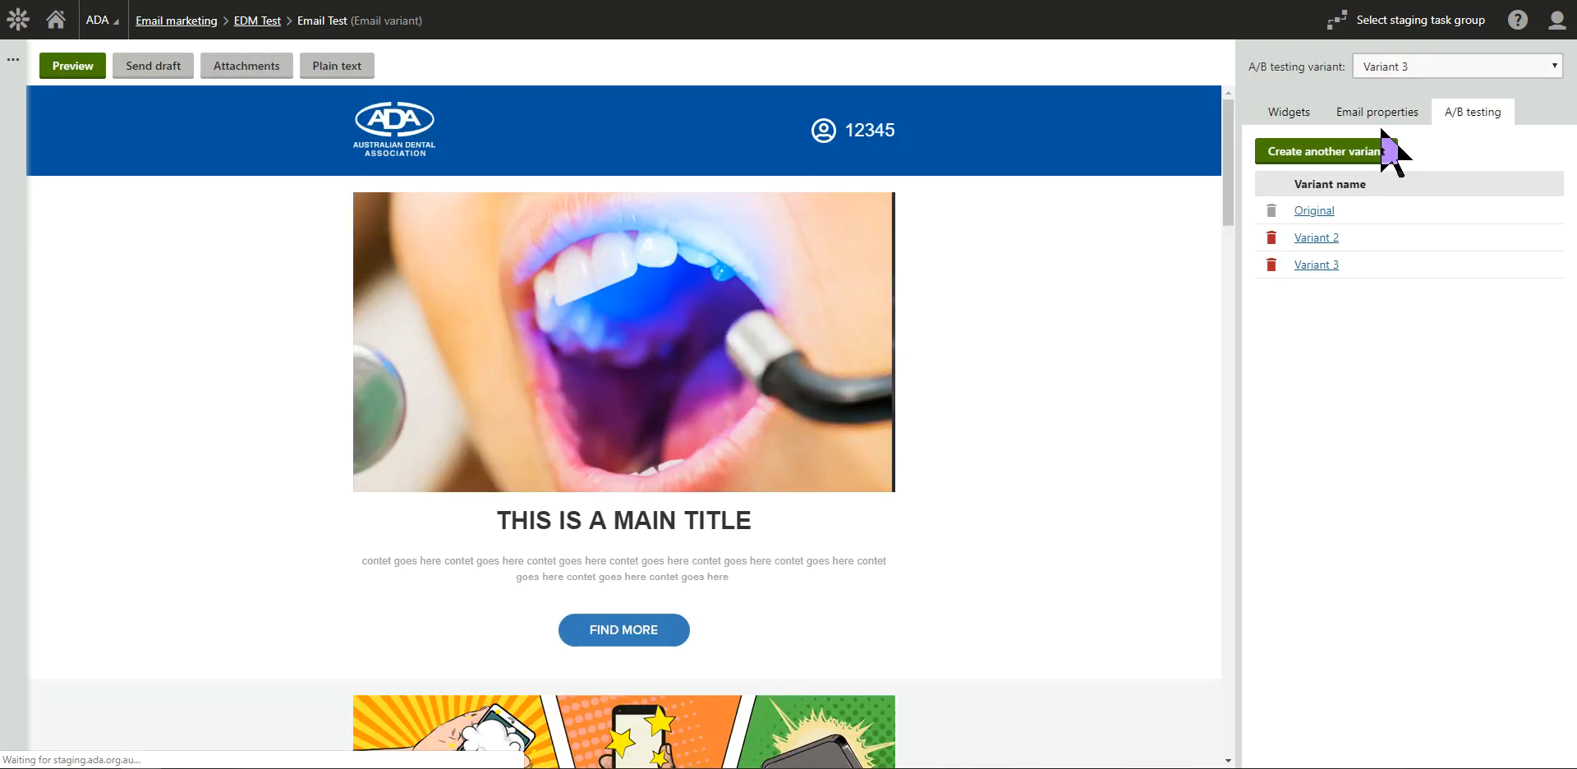
# Step: In Variant 2, replace the top content block's main image with occlusal-splints-homepage, apply the change and close the block's properties
pyautogui.click(1334, 238)
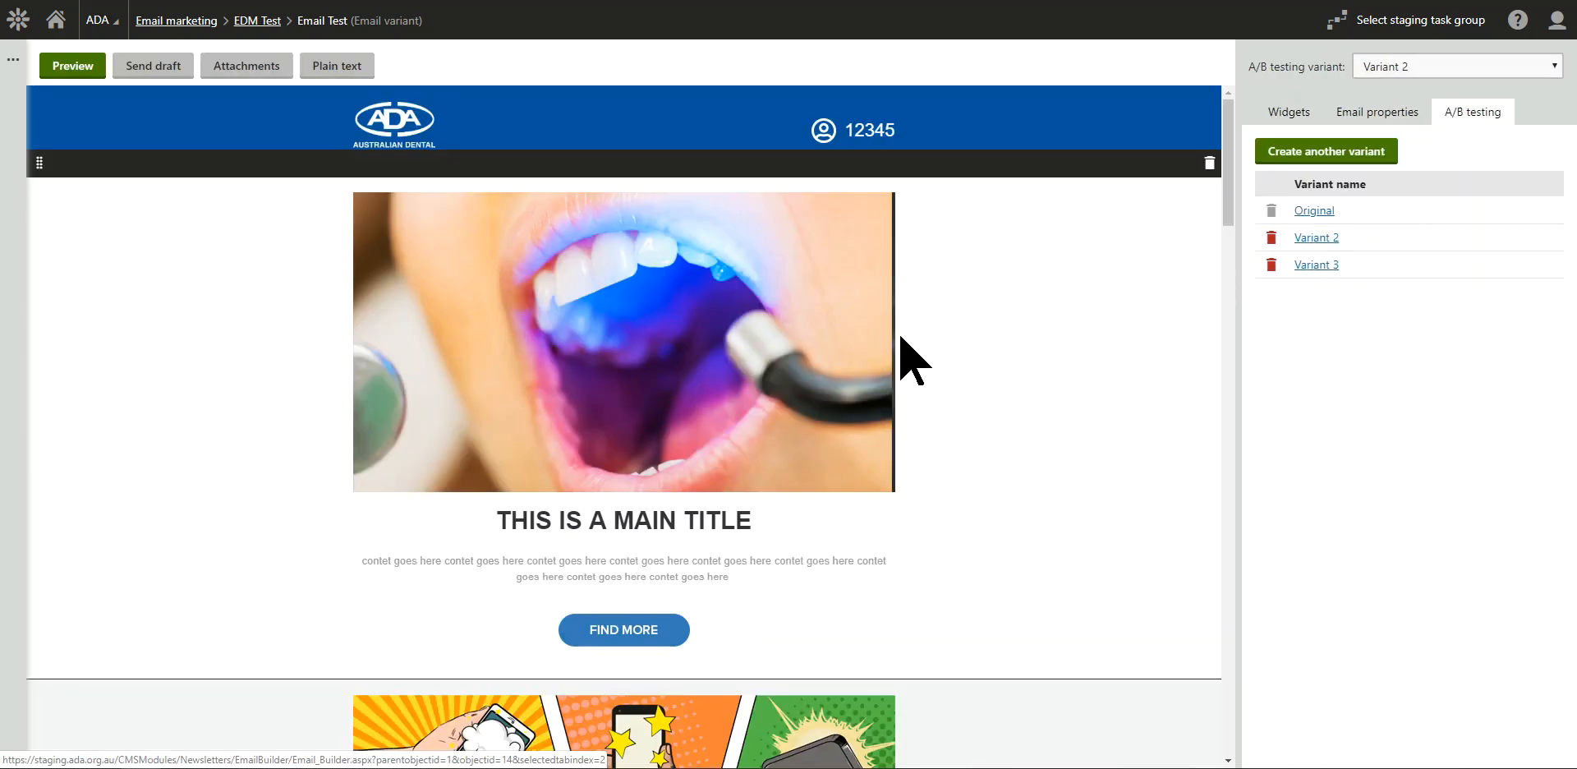
pyautogui.click(767, 352)
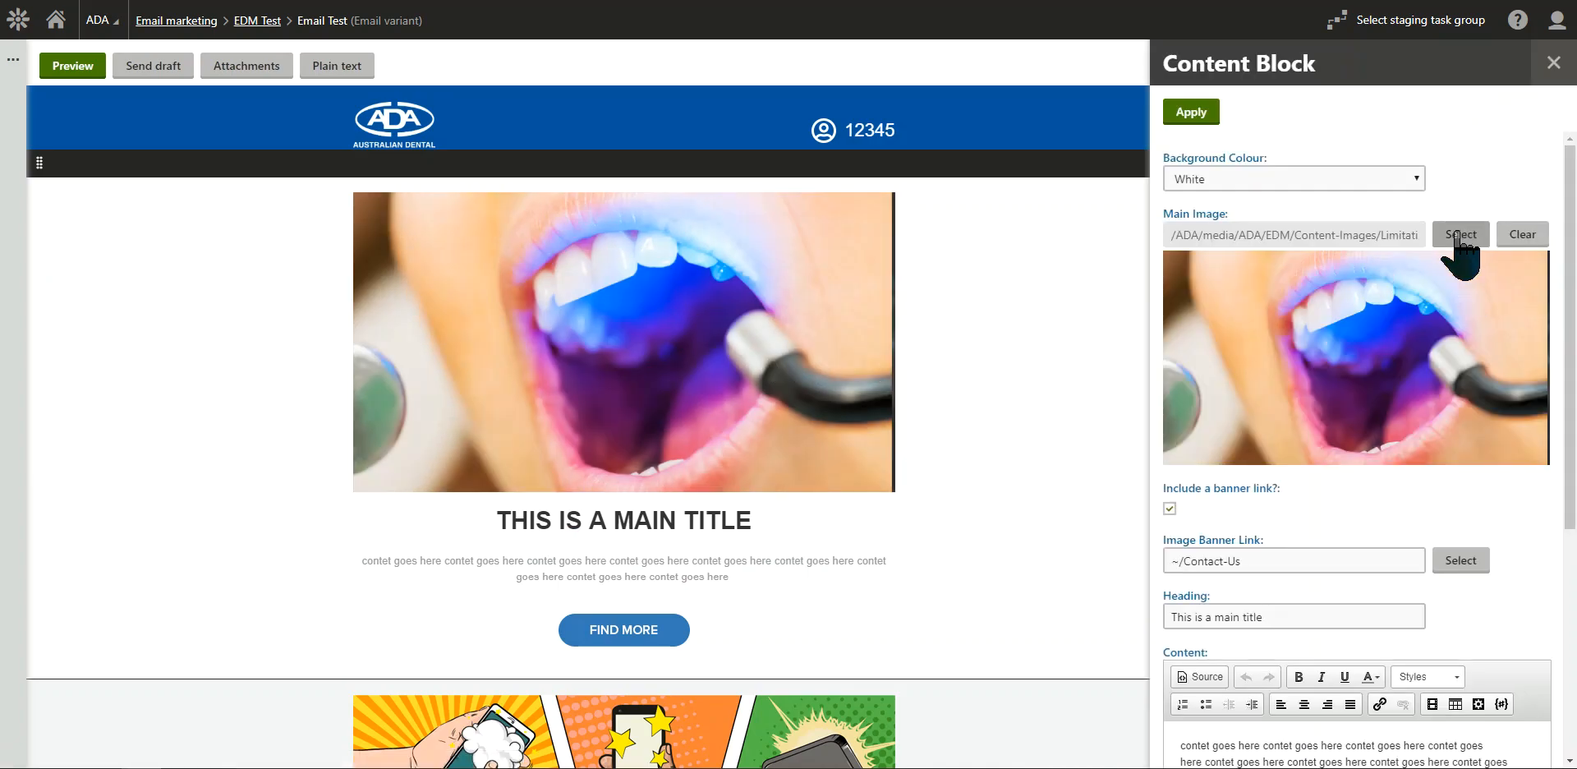
pyautogui.click(1461, 238)
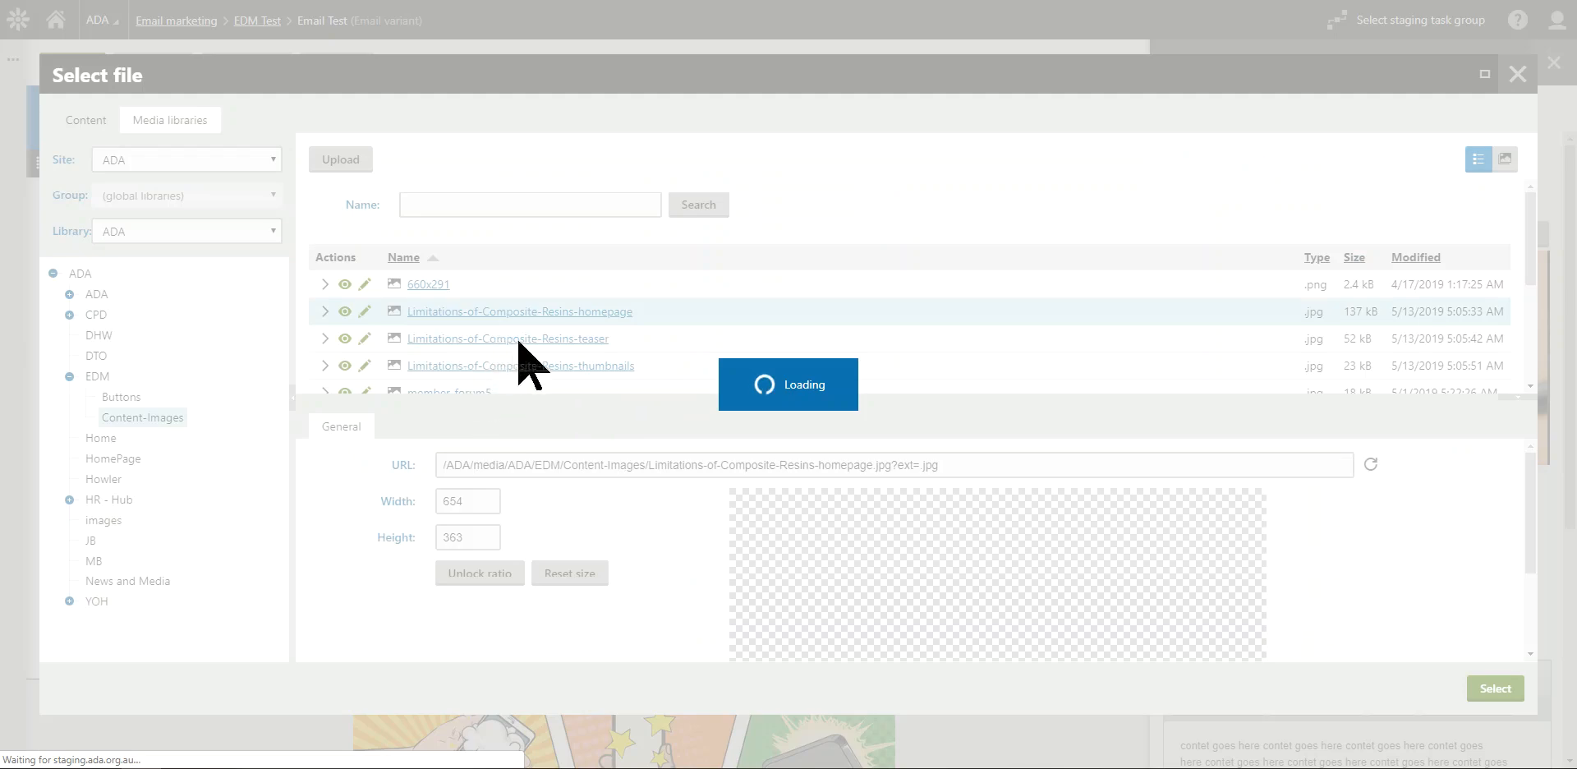
pyautogui.scroll(-1, 528, 372)
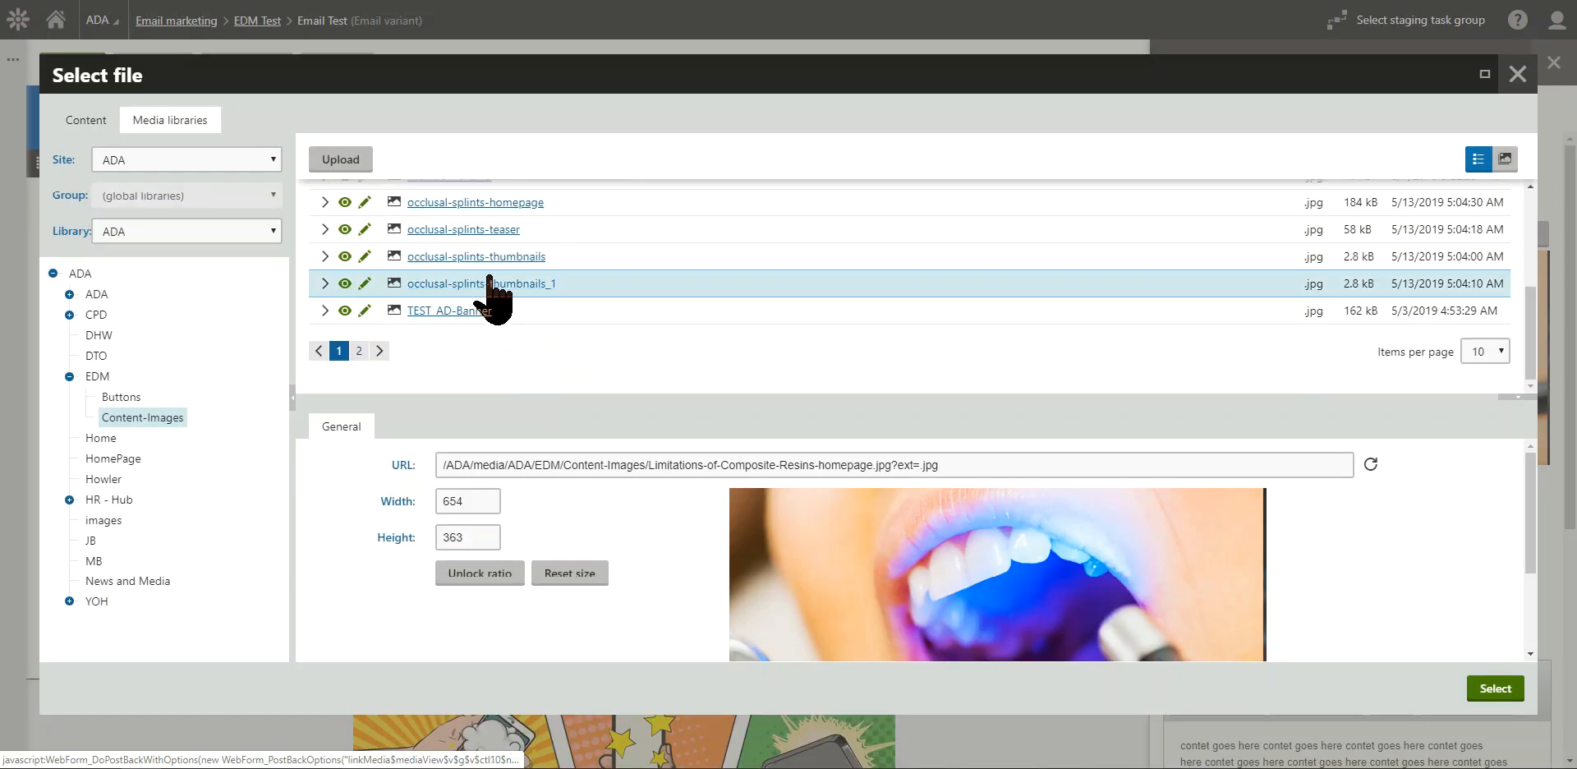
pyautogui.click(487, 233)
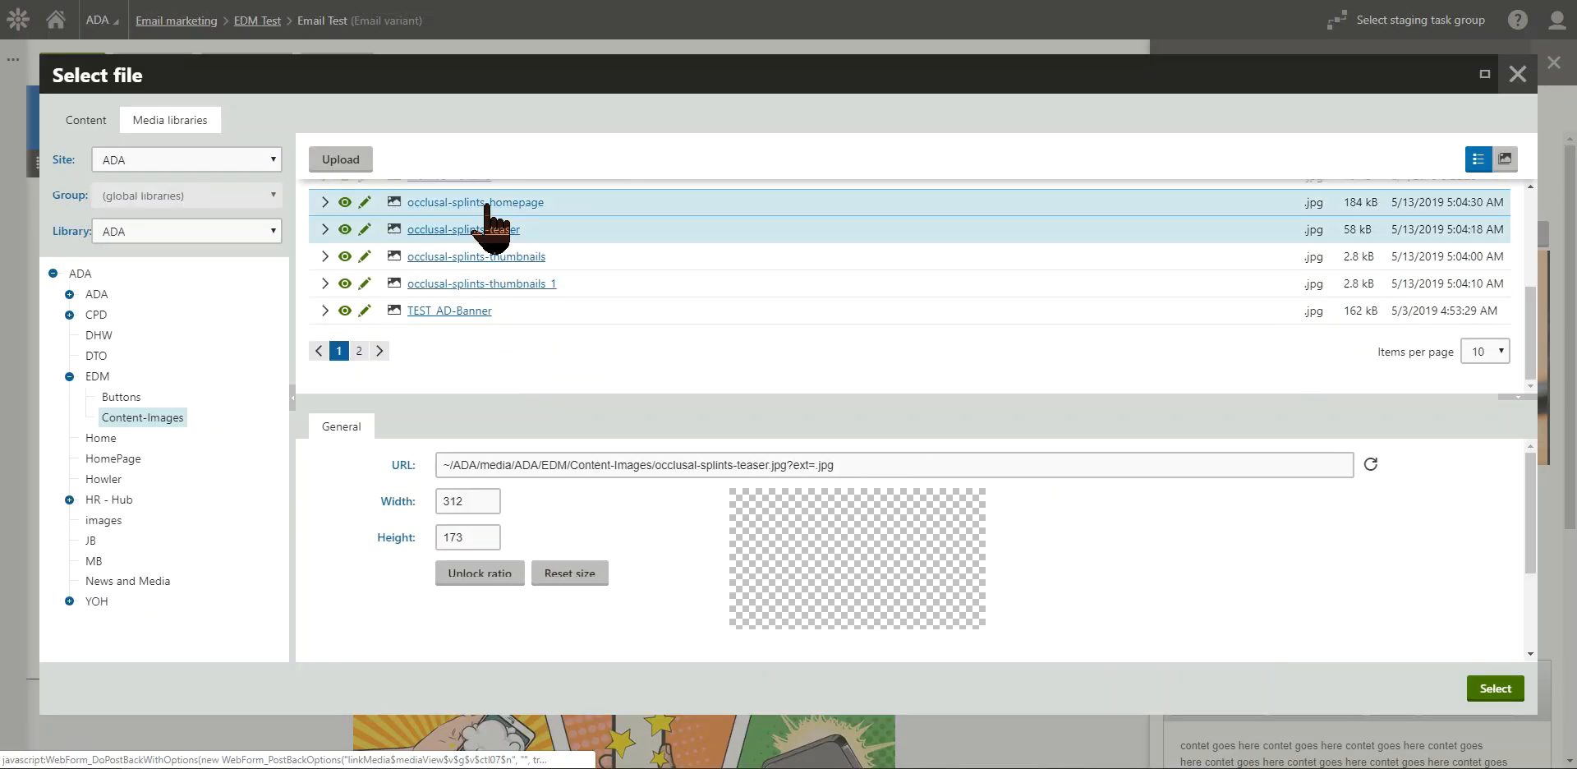
pyautogui.click(486, 205)
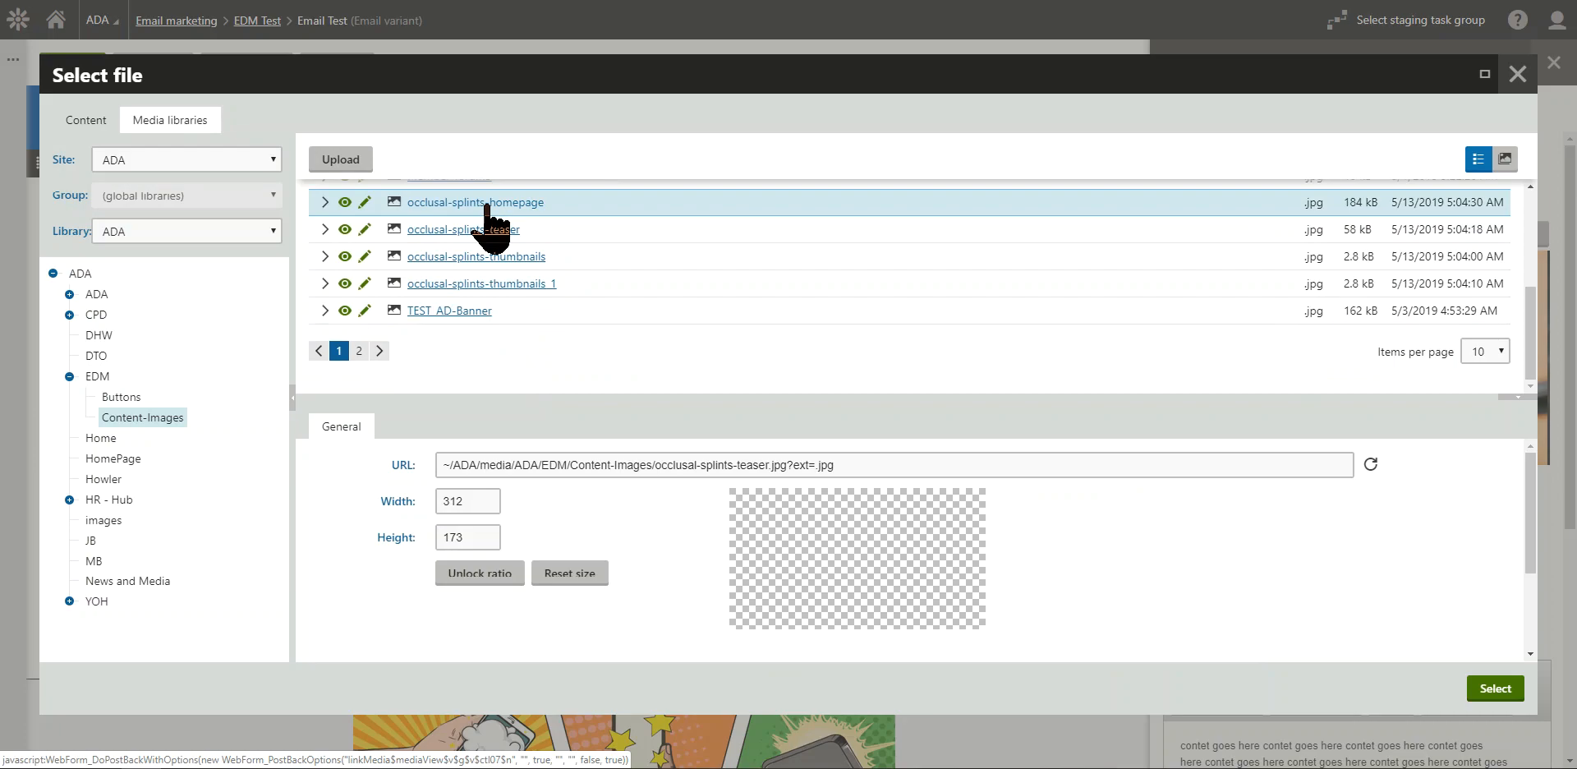
pyautogui.click(1496, 690)
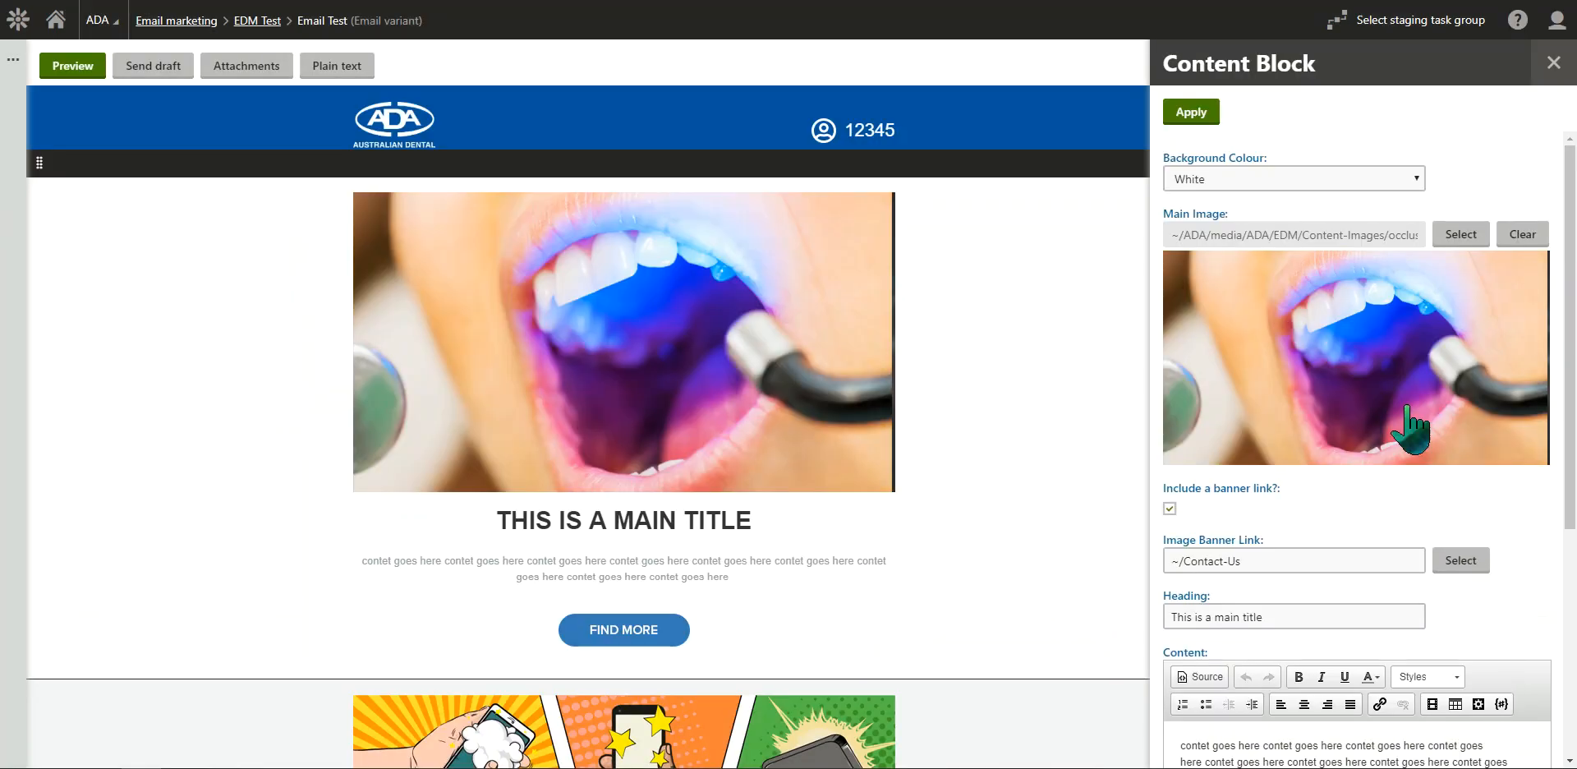
pyautogui.click(1192, 115)
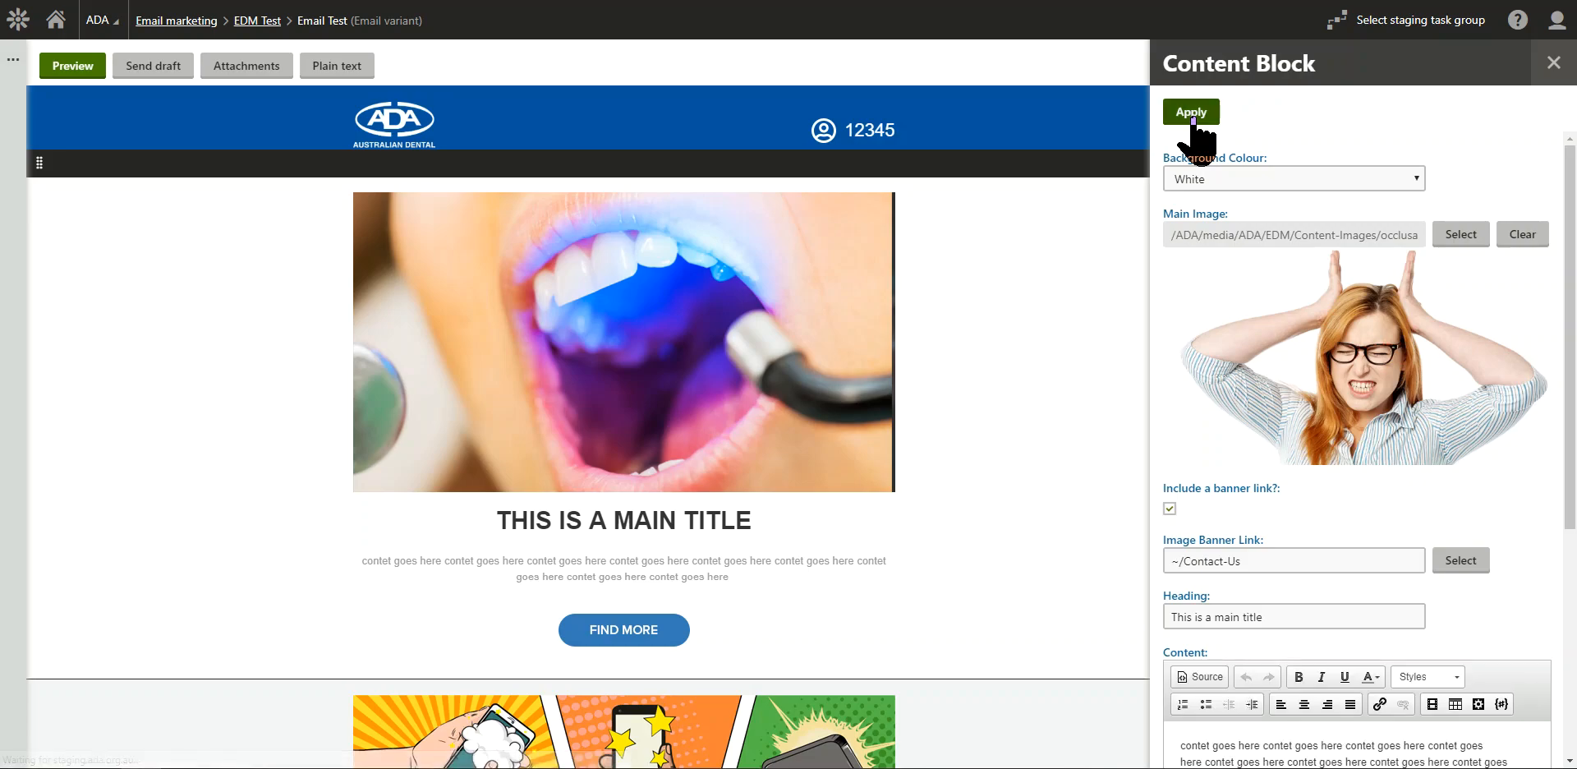
pyautogui.scroll(-2, 1323, 525)
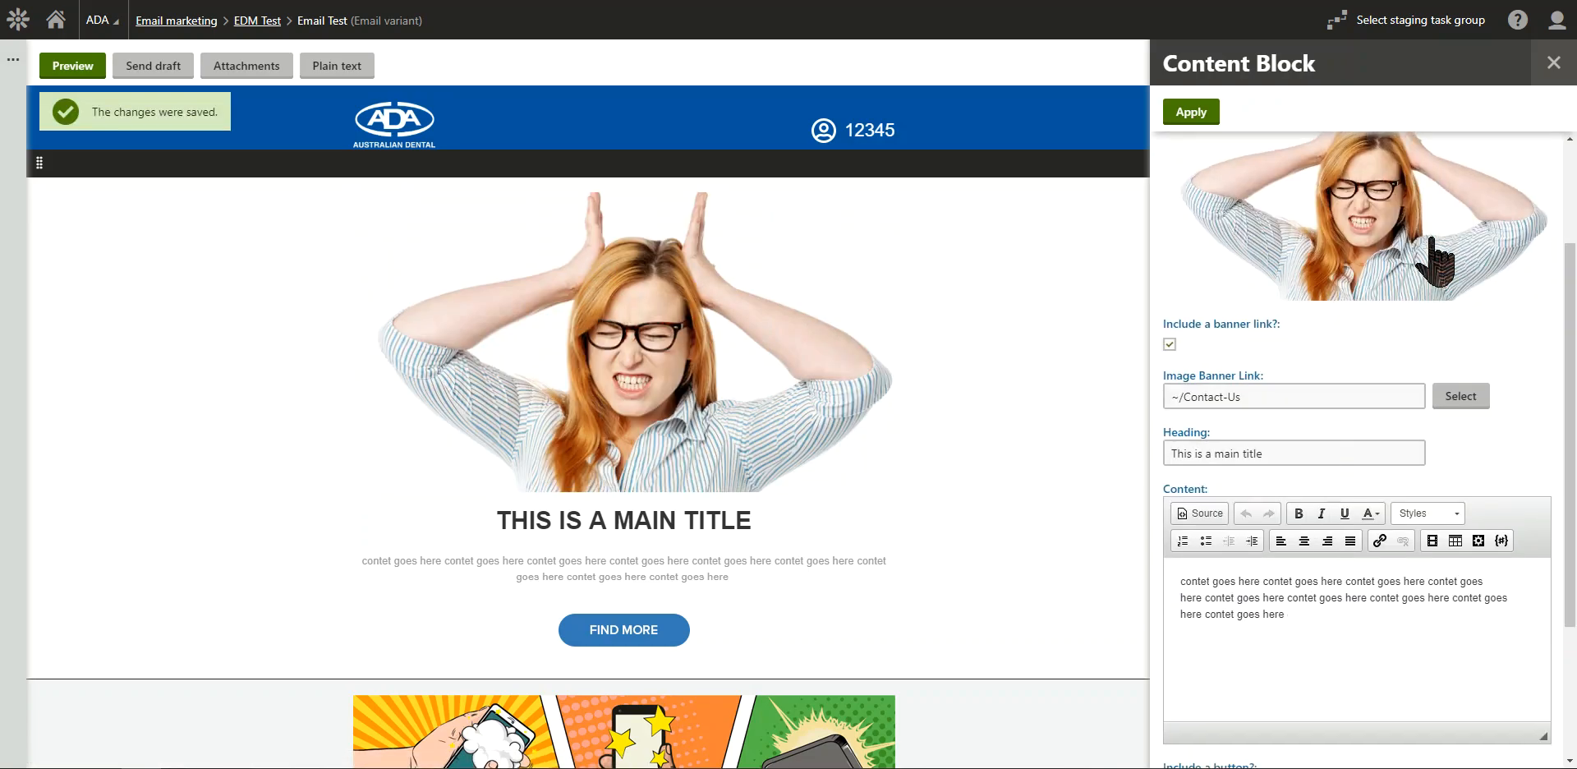
pyautogui.click(1552, 63)
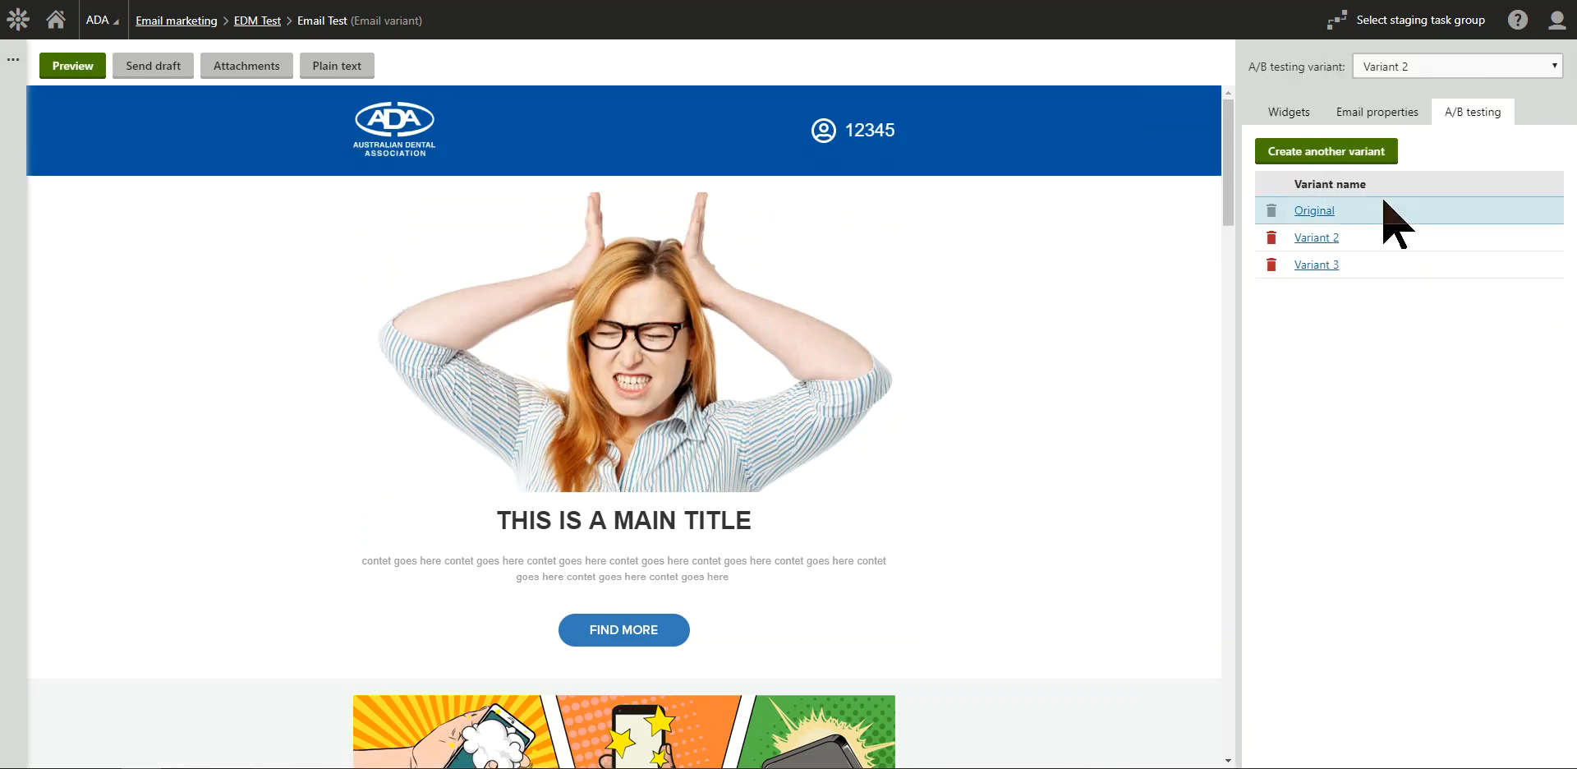
# Step: Set the subject of Variant 2 to "New subject" in its email properties and apply the change
pyautogui.click(1387, 115)
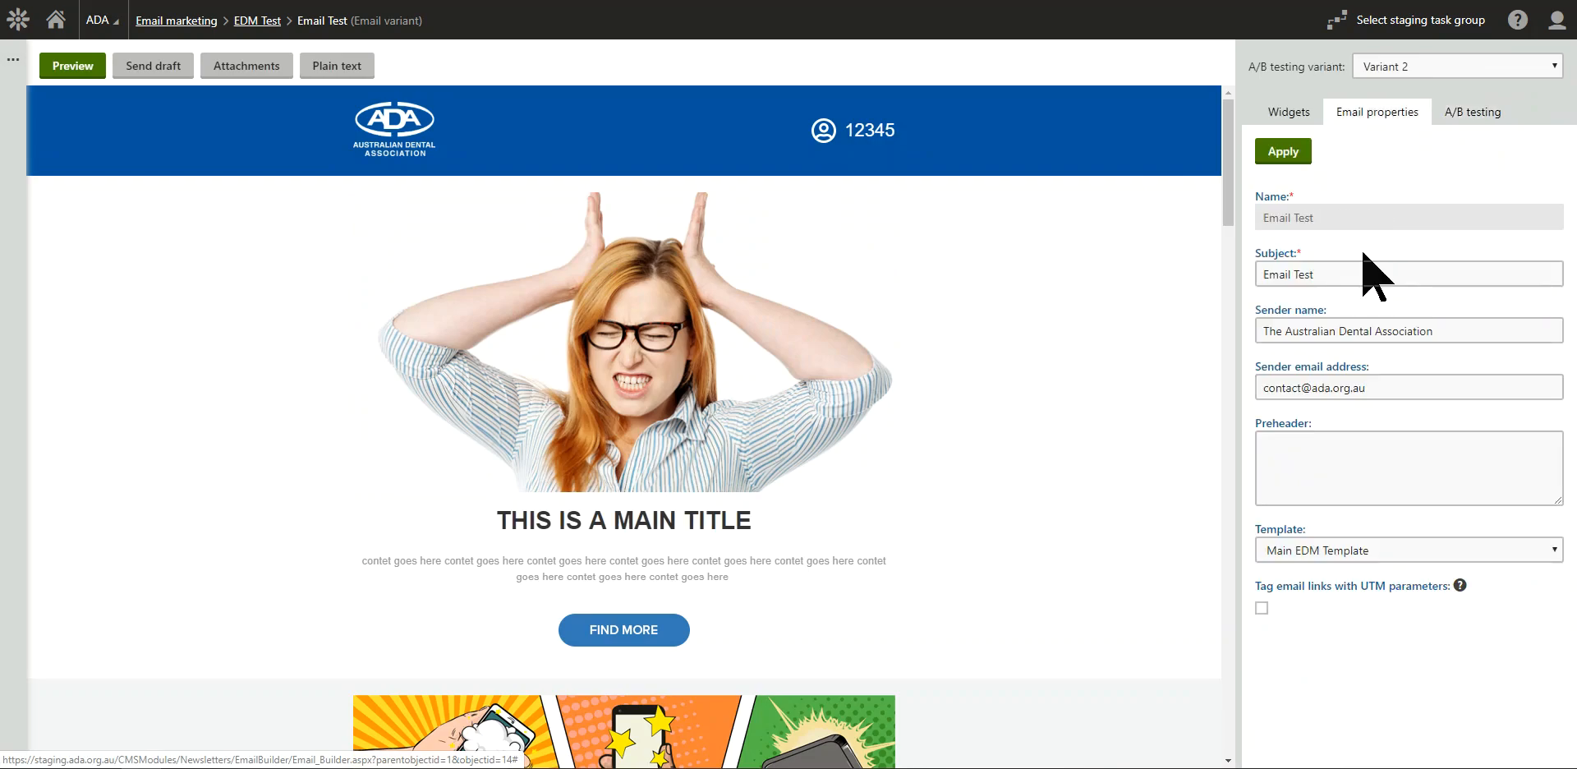
pyautogui.click(1472, 112)
pyautogui.click(1382, 112)
pyautogui.moveTo(1337, 271); pyautogui.dragTo(1193, 278)
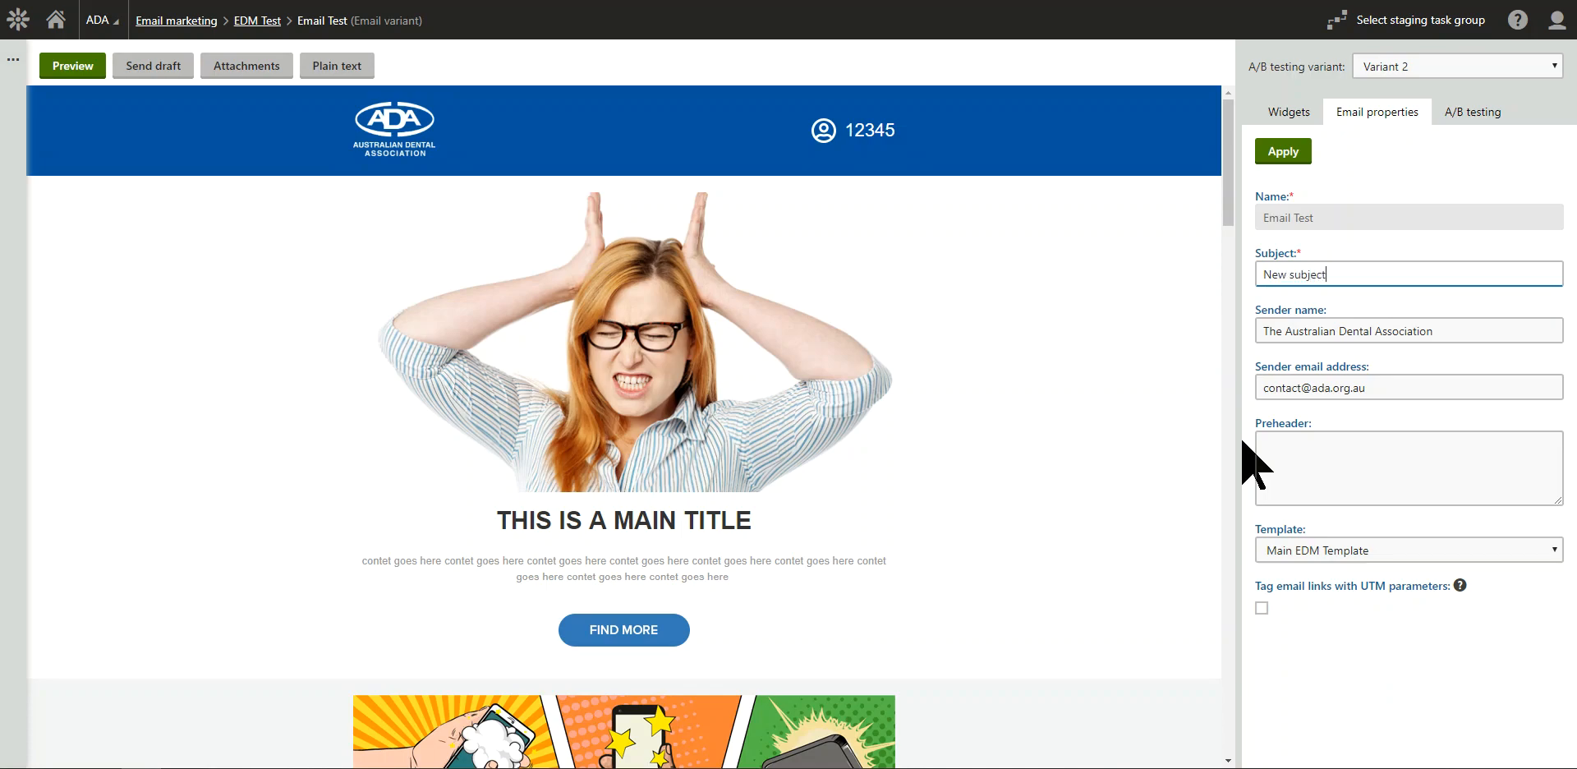
pyautogui.click(1288, 153)
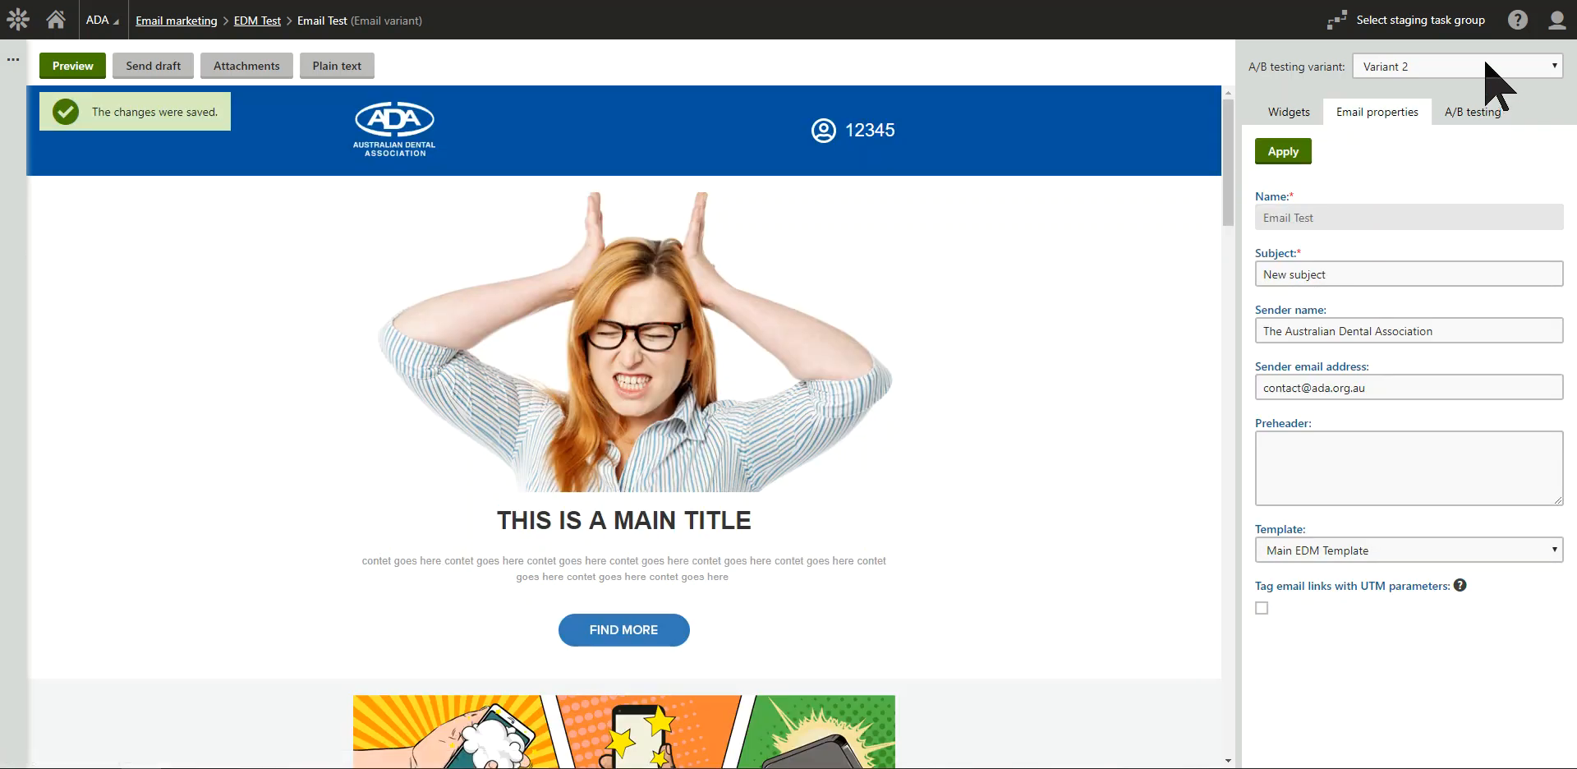
# Step: Compare the Original email with Variant 2 by switching between them, ending on Variant 2
pyautogui.click(1484, 66)
pyautogui.click(1446, 88)
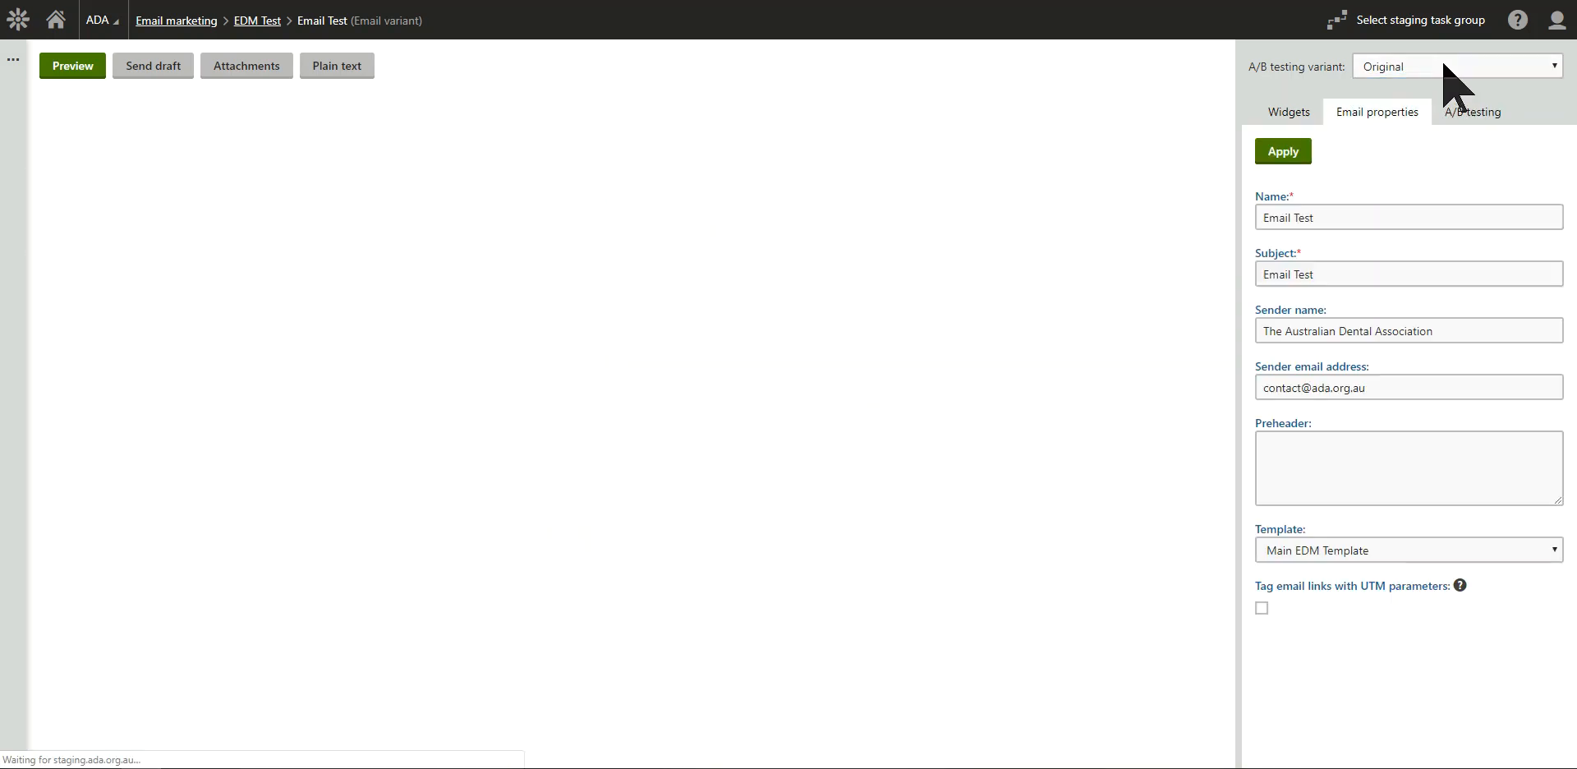
pyautogui.click(1451, 70)
pyautogui.click(1449, 143)
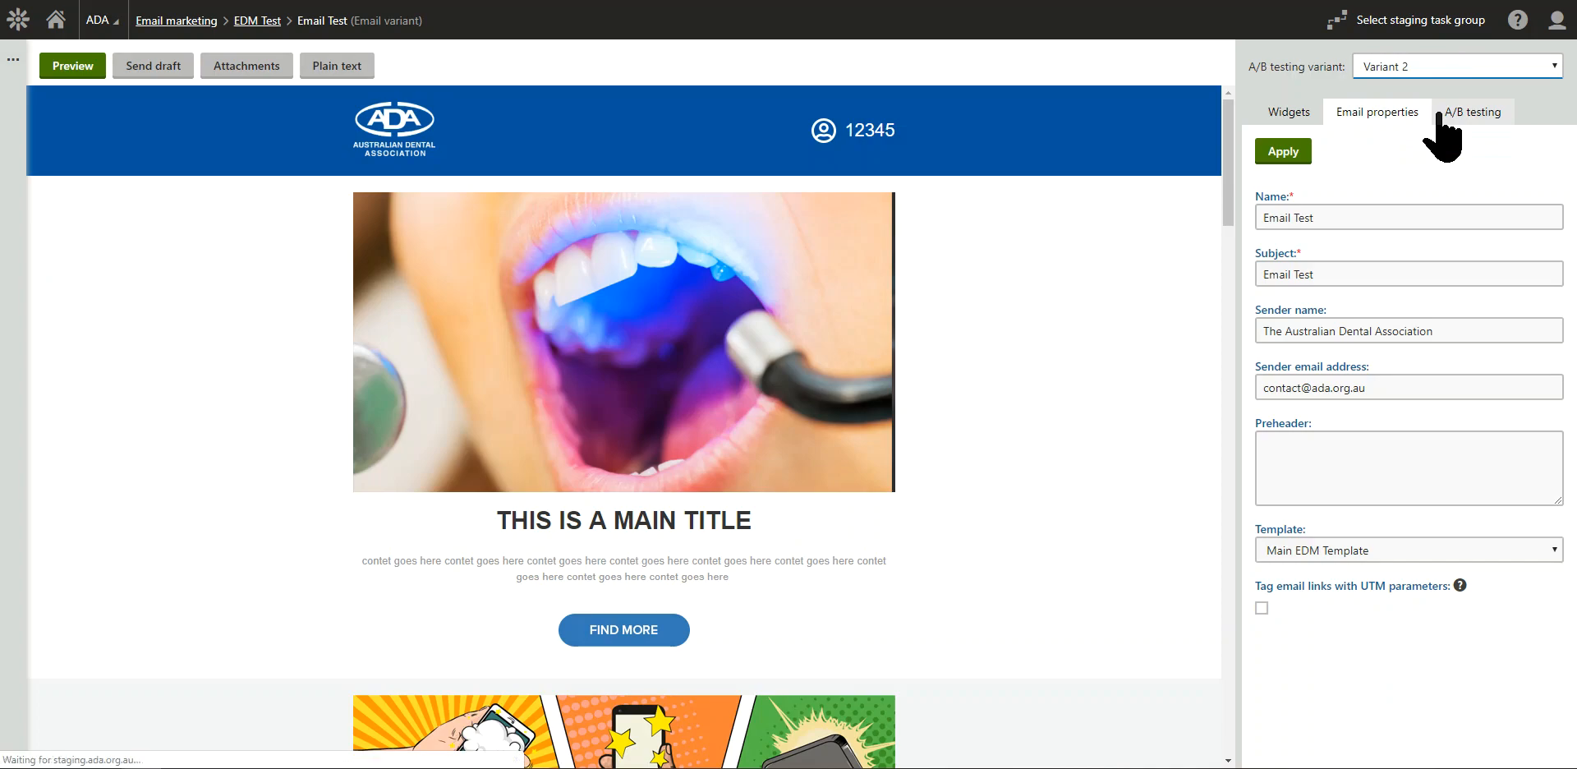
pyautogui.click(1437, 67)
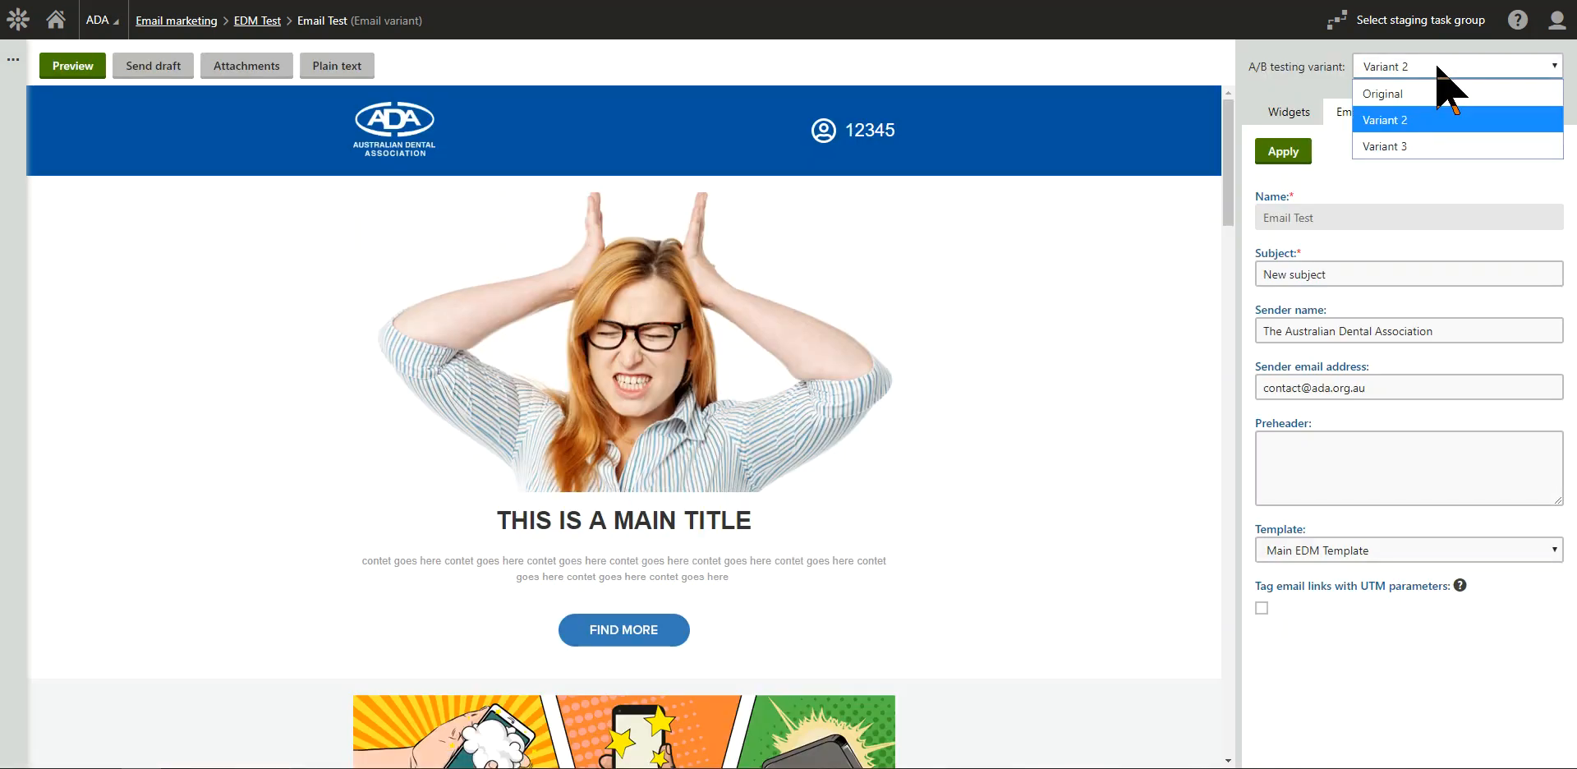
pyautogui.click(1437, 181)
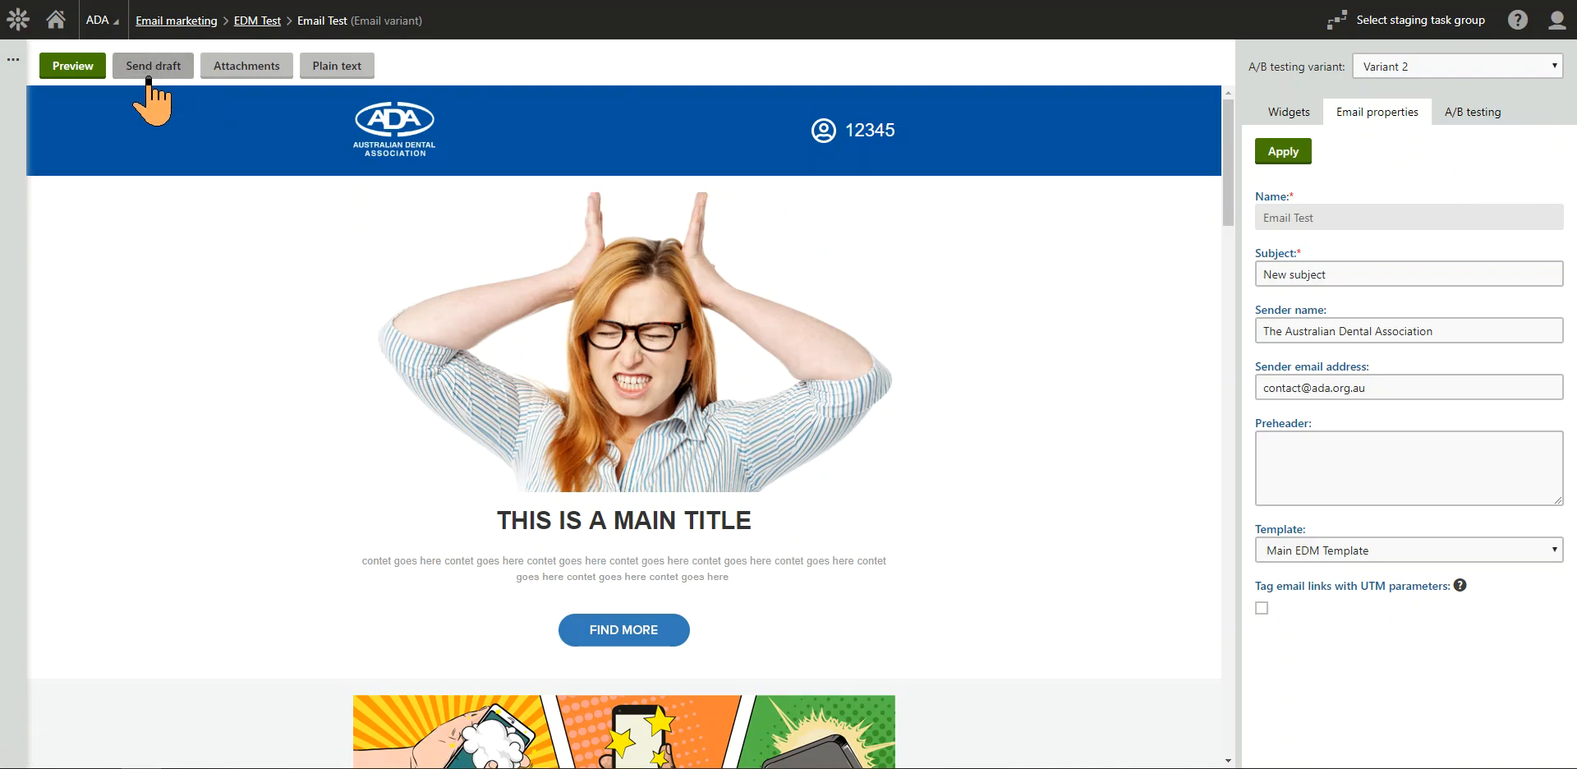
# Step: Preview Variant 2, look through its desktop and mobile layouts, and close the preview
pyautogui.click(82, 74)
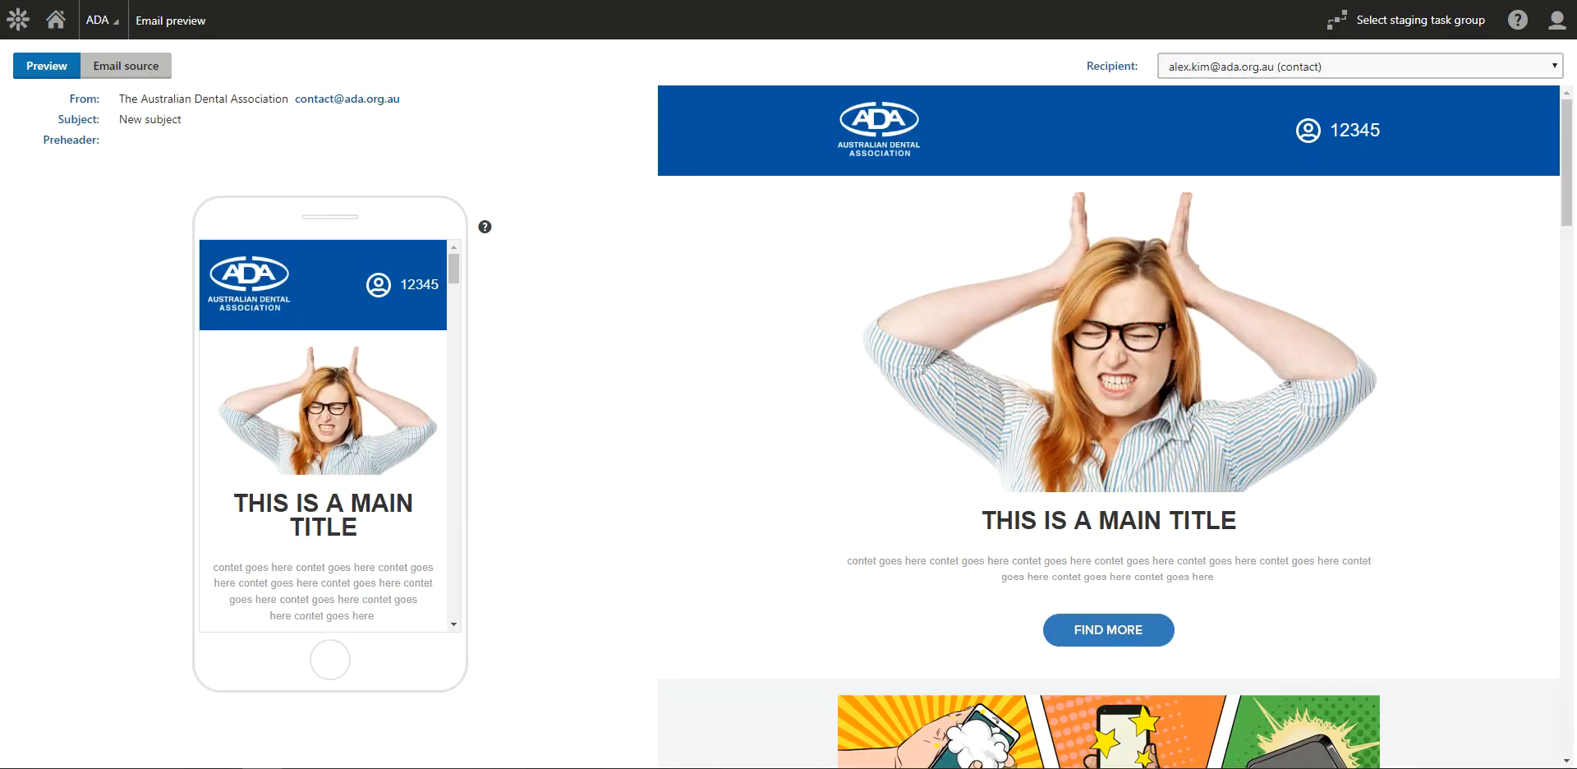
pyautogui.scroll(-20, 985, 362)
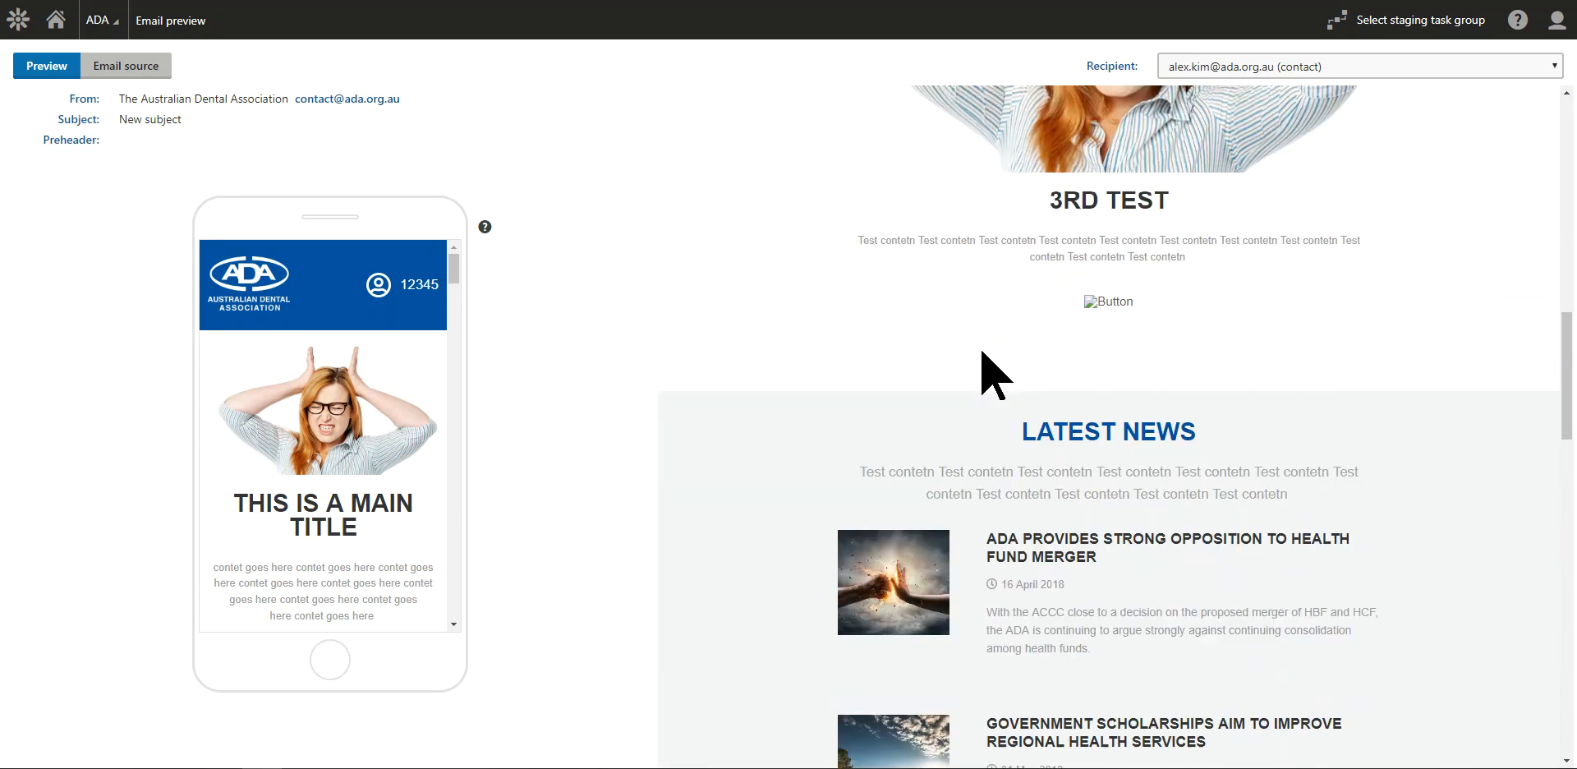
pyautogui.scroll(-9, 961, 378)
pyautogui.scroll(-5, 353, 415)
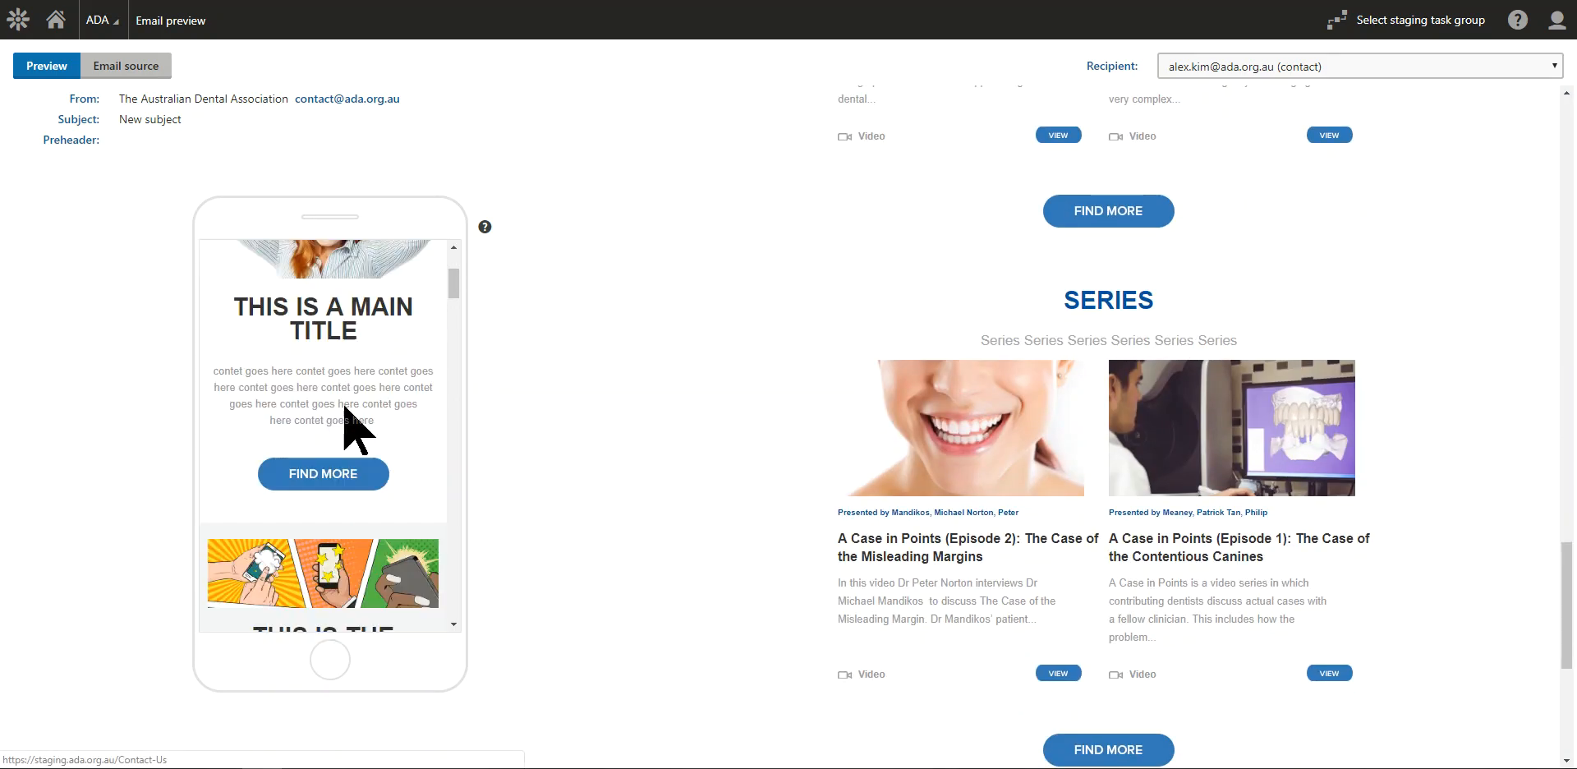
pyautogui.scroll(-5, 349, 414)
pyautogui.moveTo(454, 333); pyautogui.dragTo(486, 600)
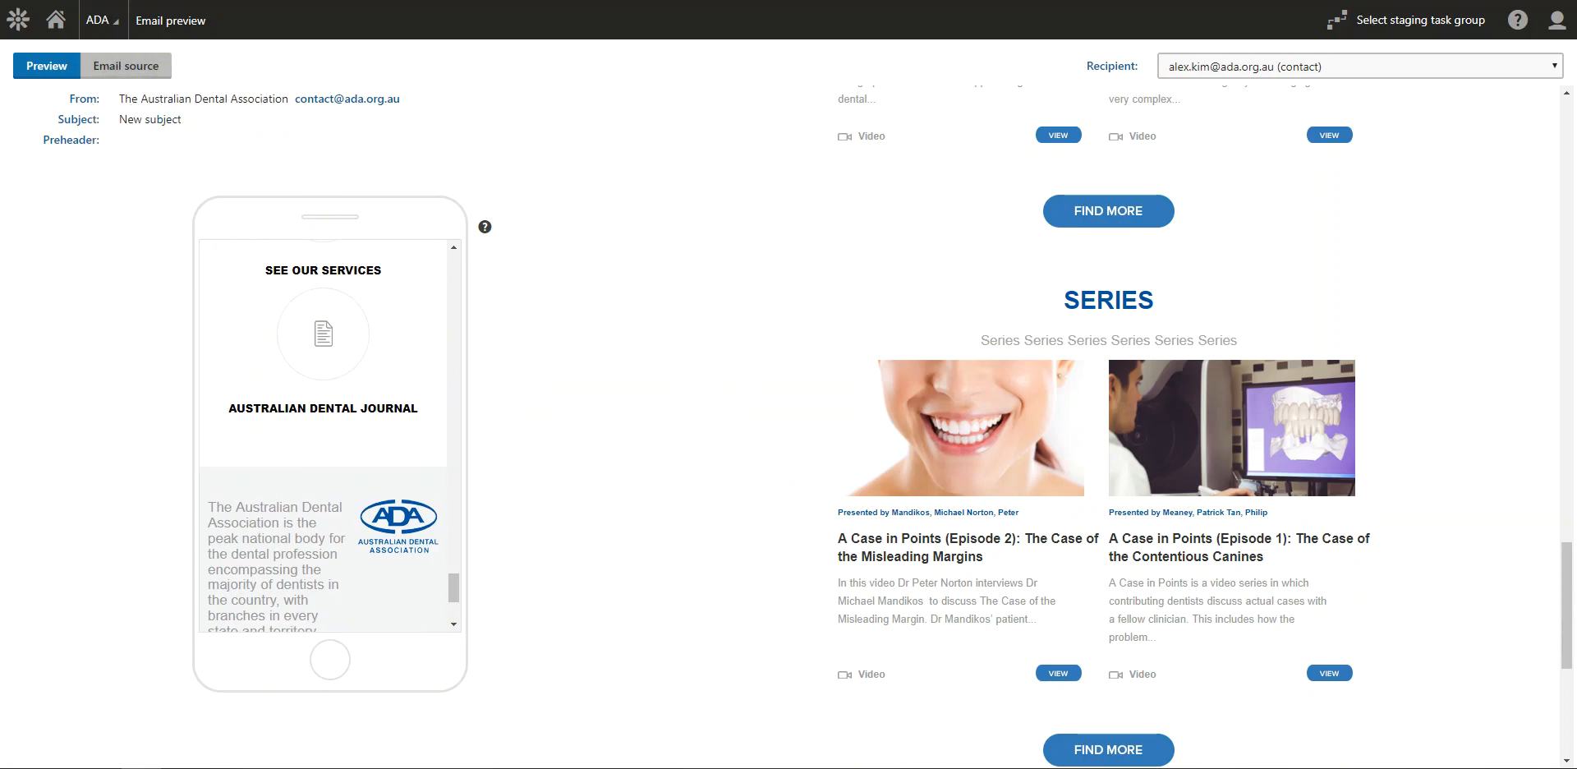
pyautogui.hotkey('ctrl', 'w')
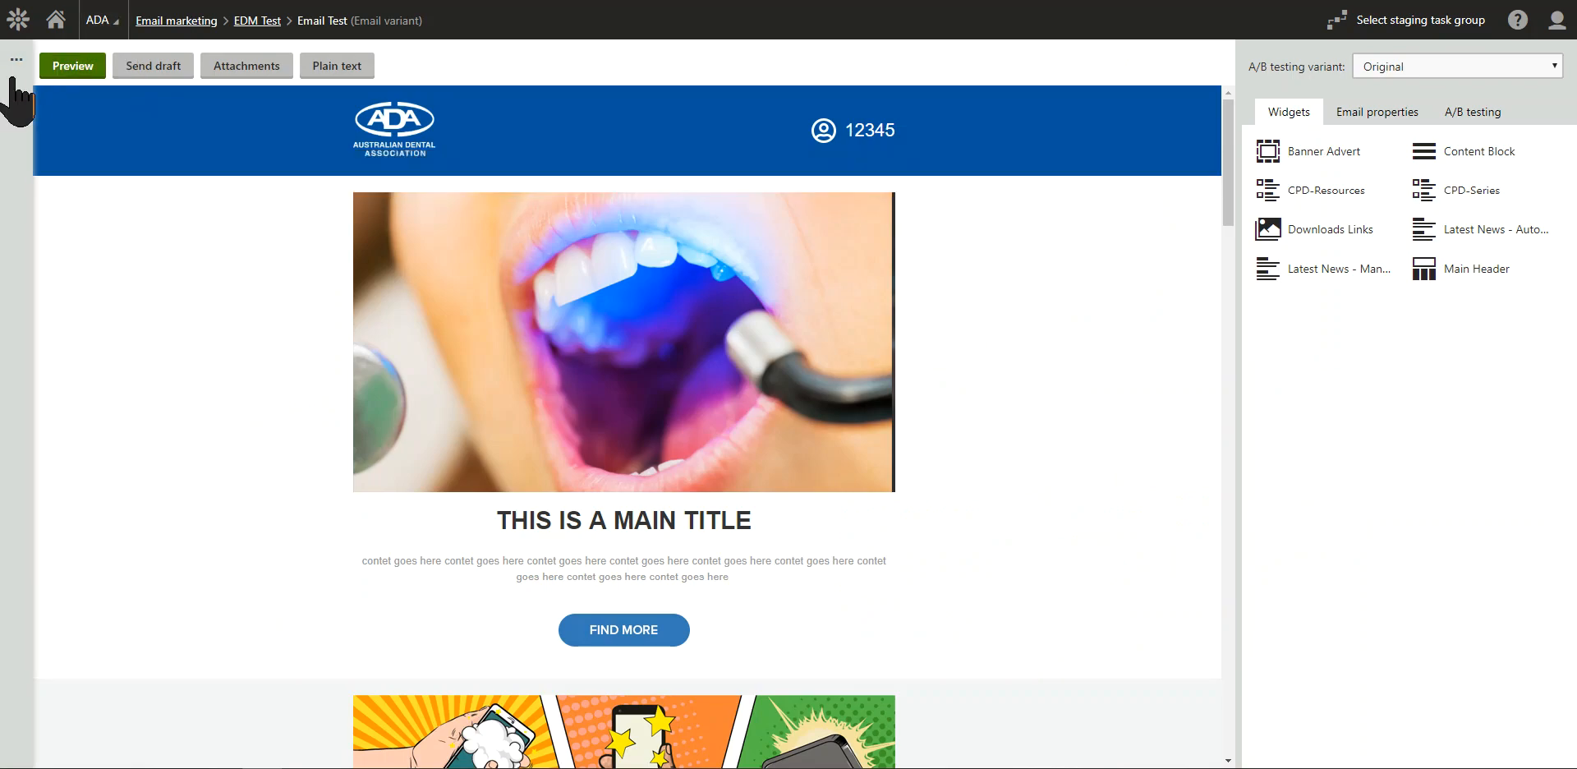
# Step: Open the send settings of the Email Test email and try out a smaller A/B test group size
pyautogui.click(17, 64)
pyautogui.click(54, 127)
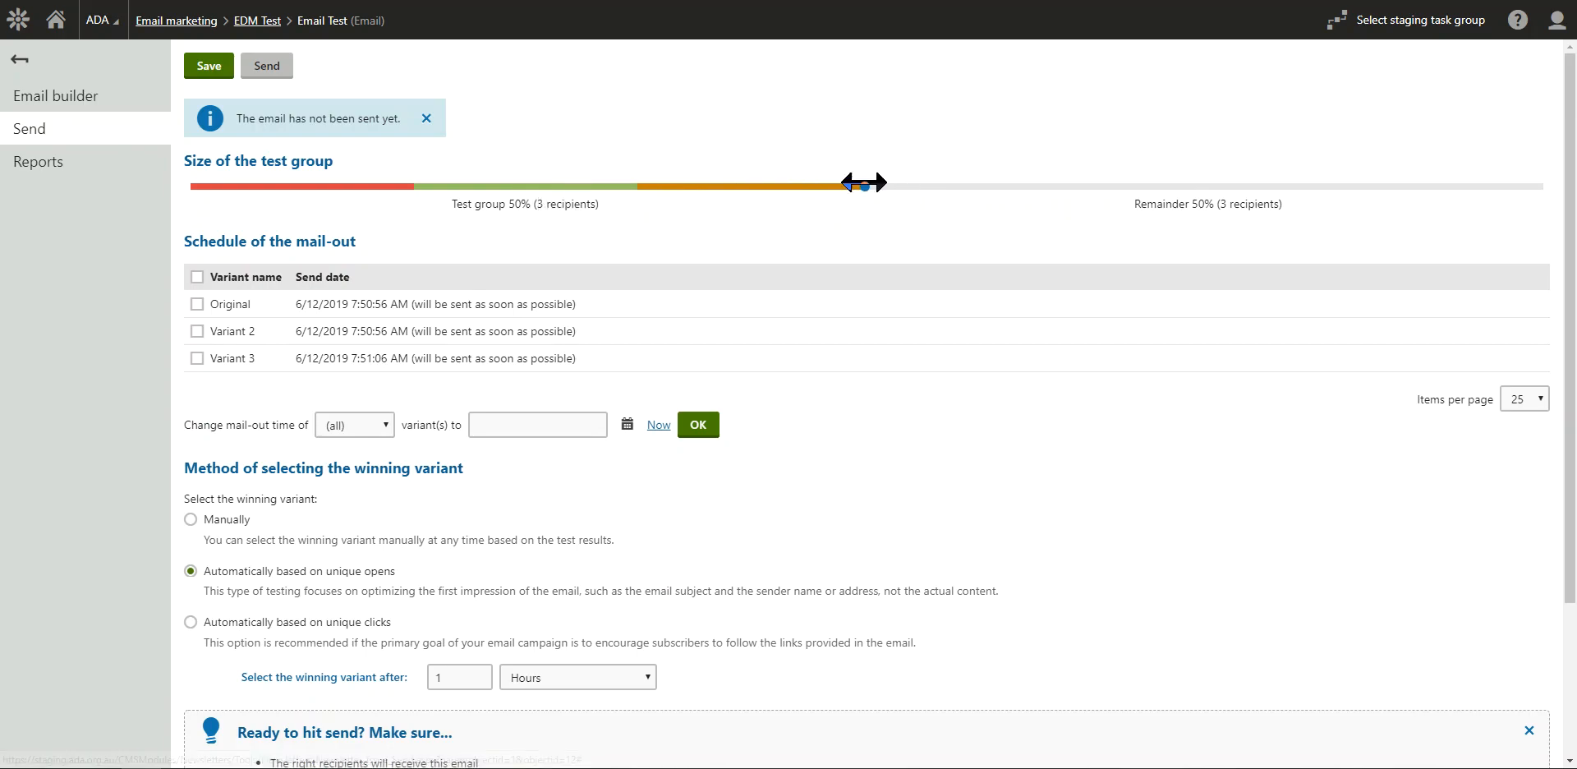
pyautogui.moveTo(865, 184); pyautogui.dragTo(364, 185)
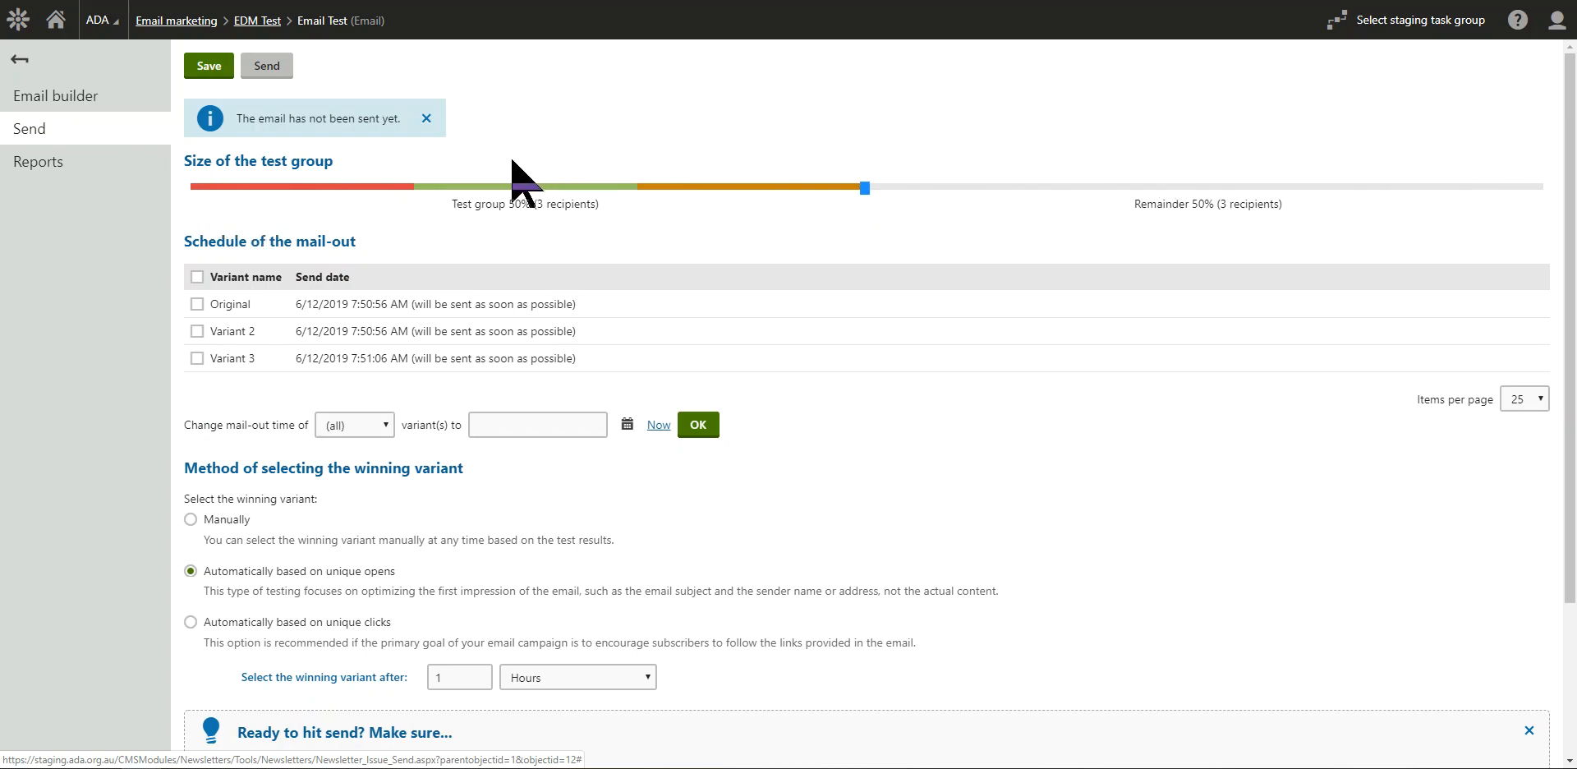
# Step: Examine the winning variant methods, trying automatic selection by unique clicks before returning to unique opens, and look at the selection delay
pyautogui.scroll(-2, 491, 492)
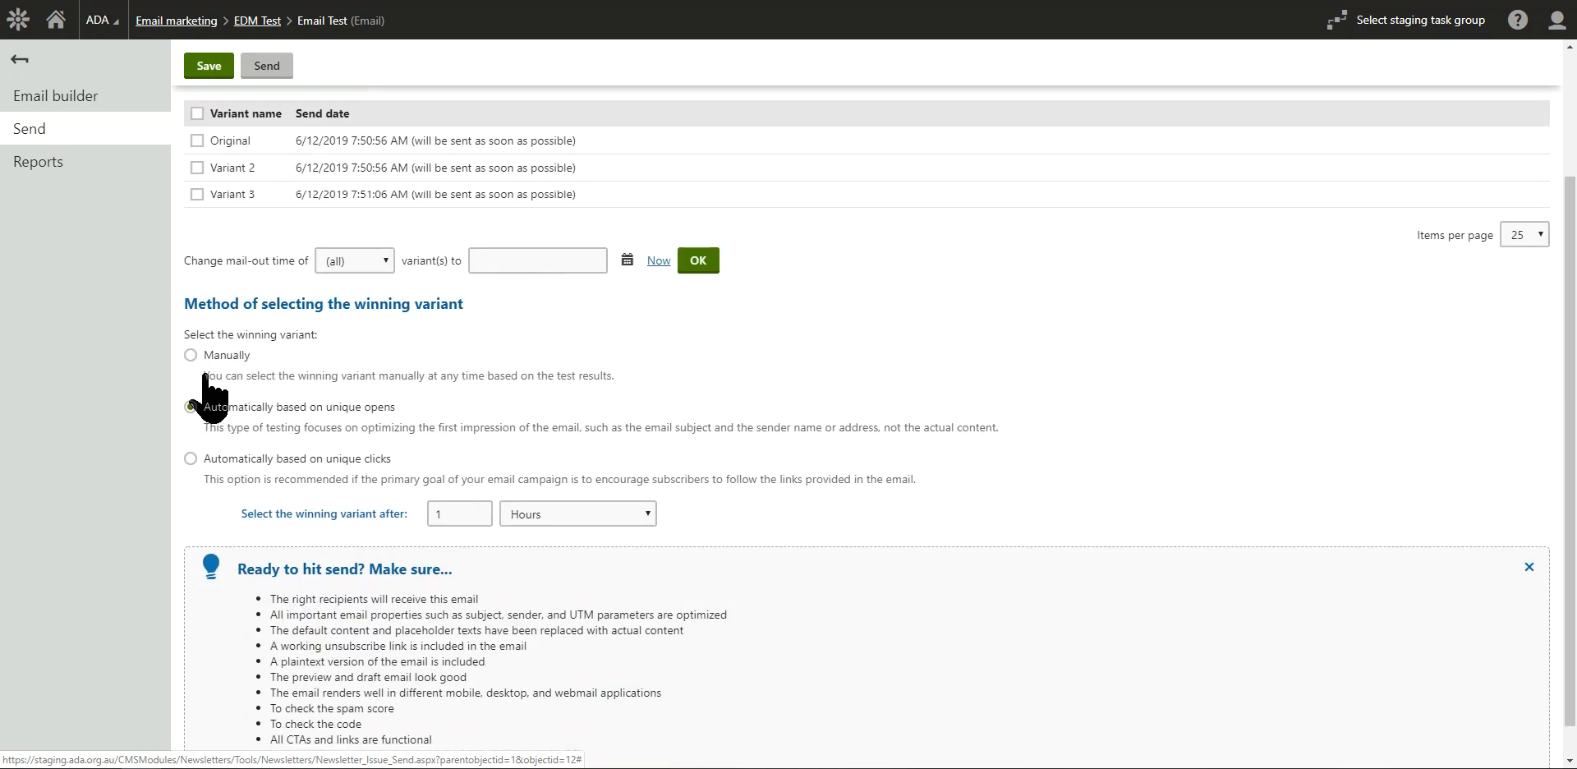
pyautogui.moveTo(284, 304); pyautogui.dragTo(468, 327)
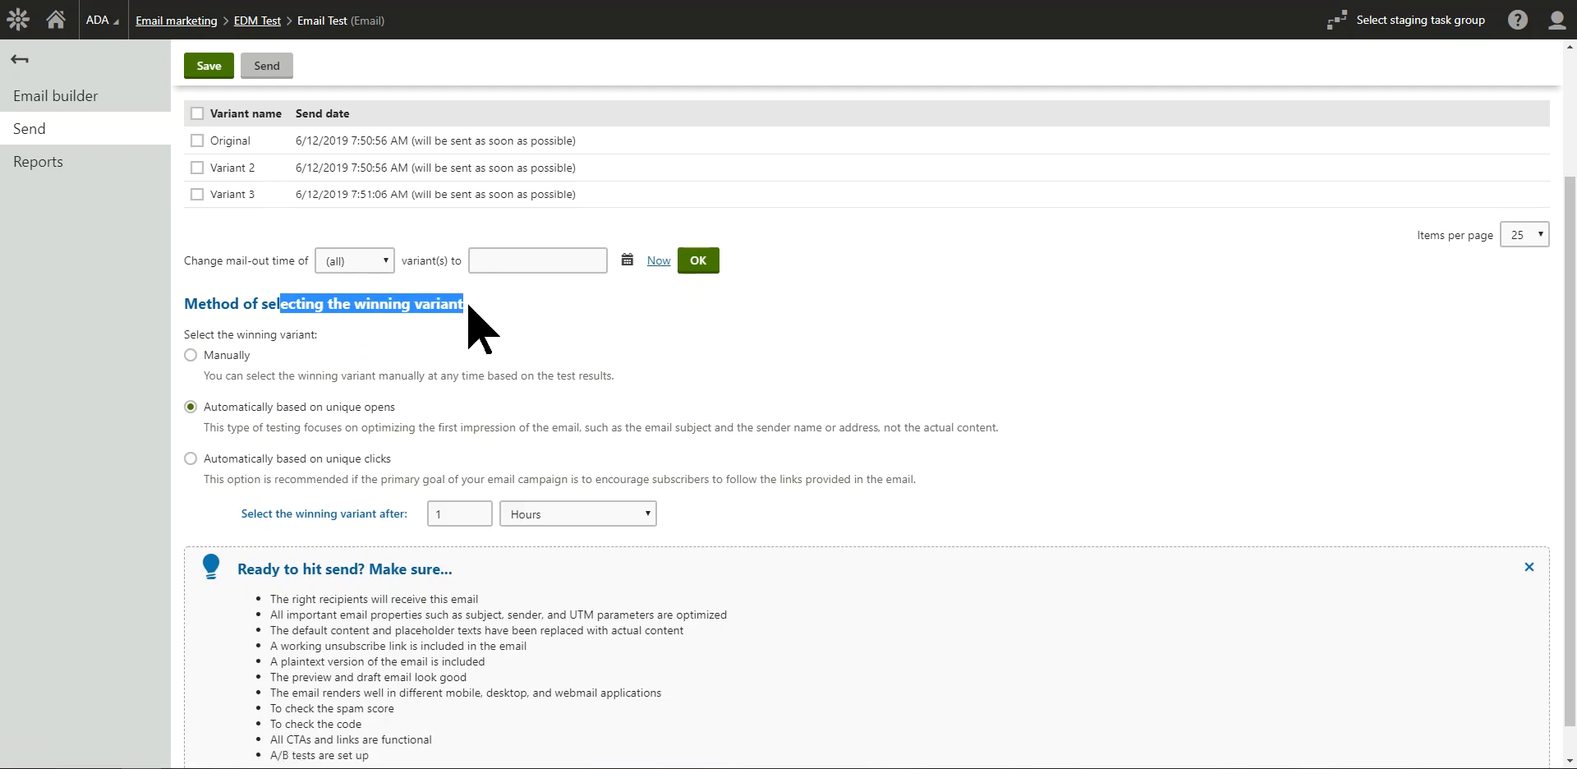
pyautogui.click(190, 459)
pyautogui.click(190, 406)
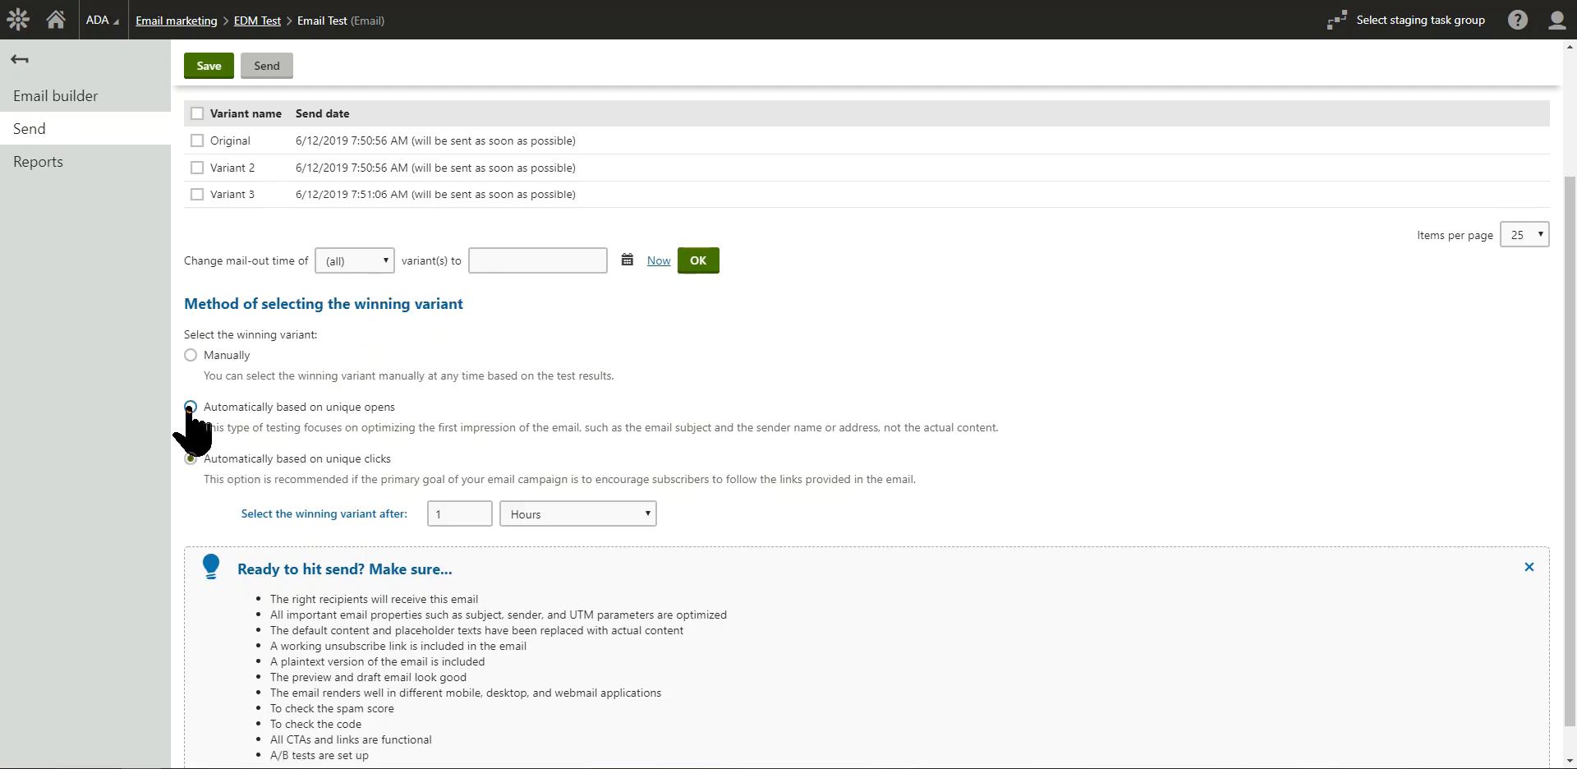
pyautogui.moveTo(398, 411); pyautogui.dragTo(312, 415)
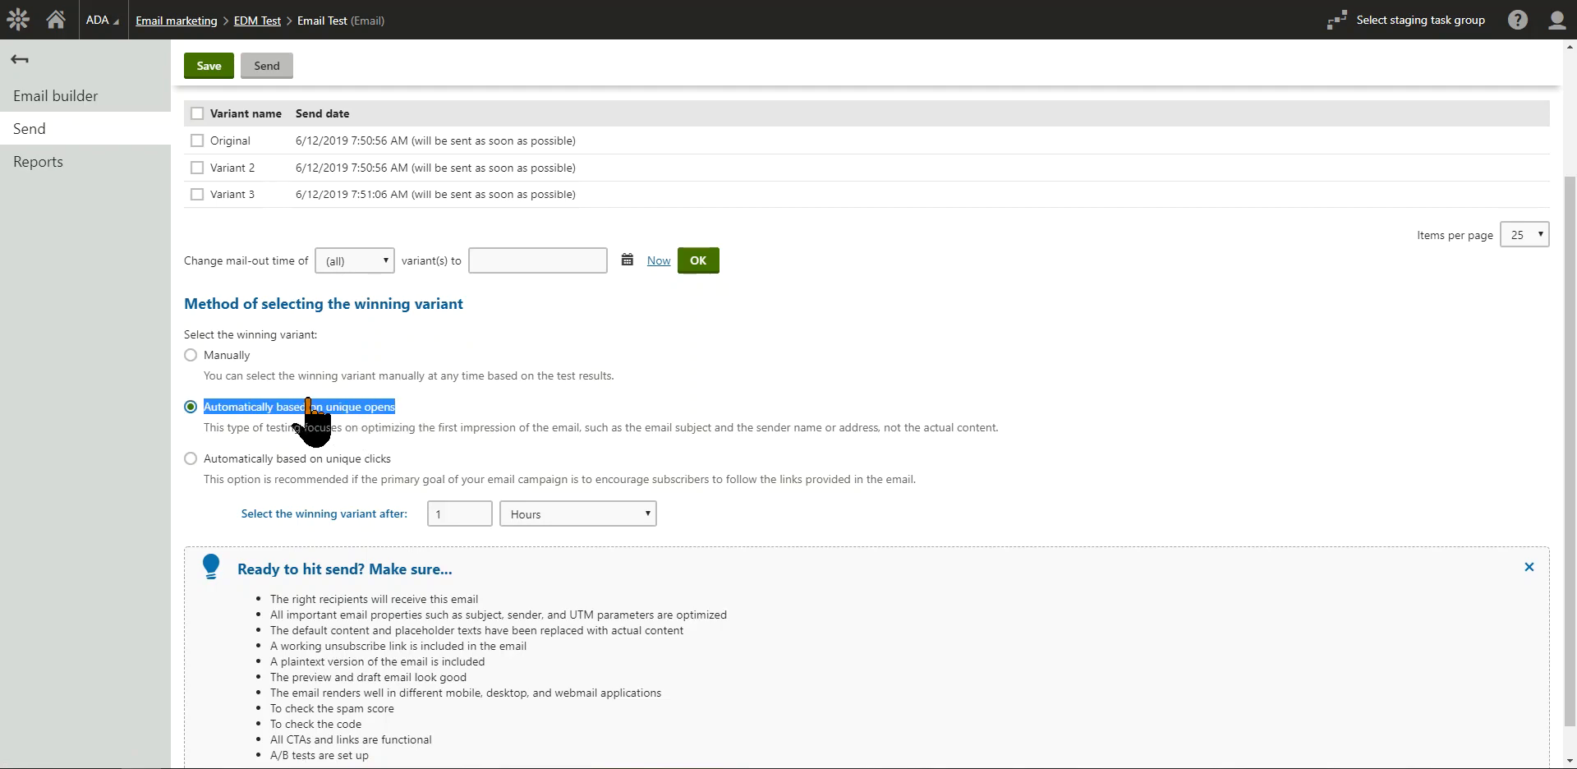
pyautogui.click(447, 513)
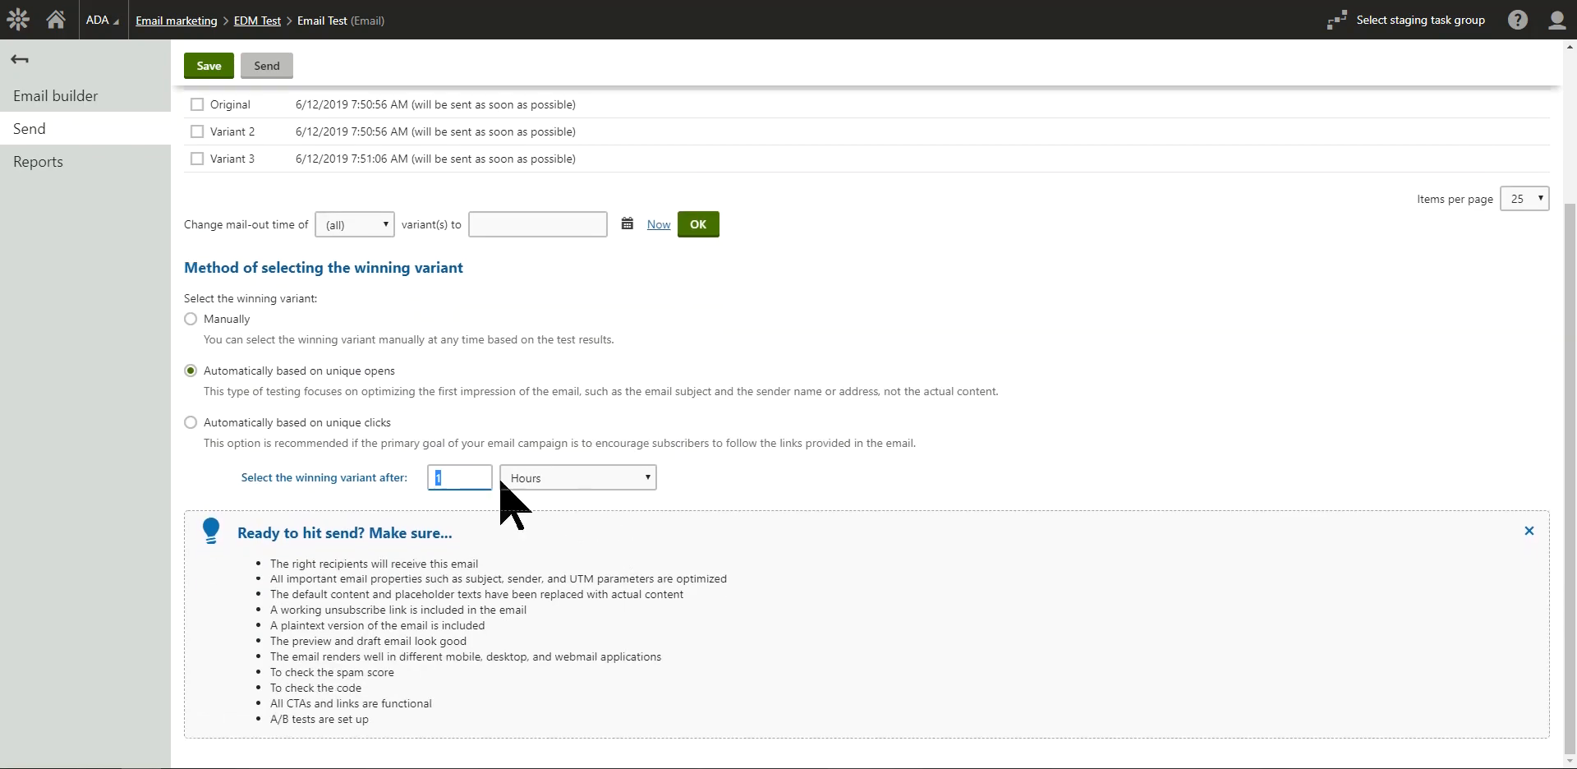
pyautogui.scroll(3, 707, 478)
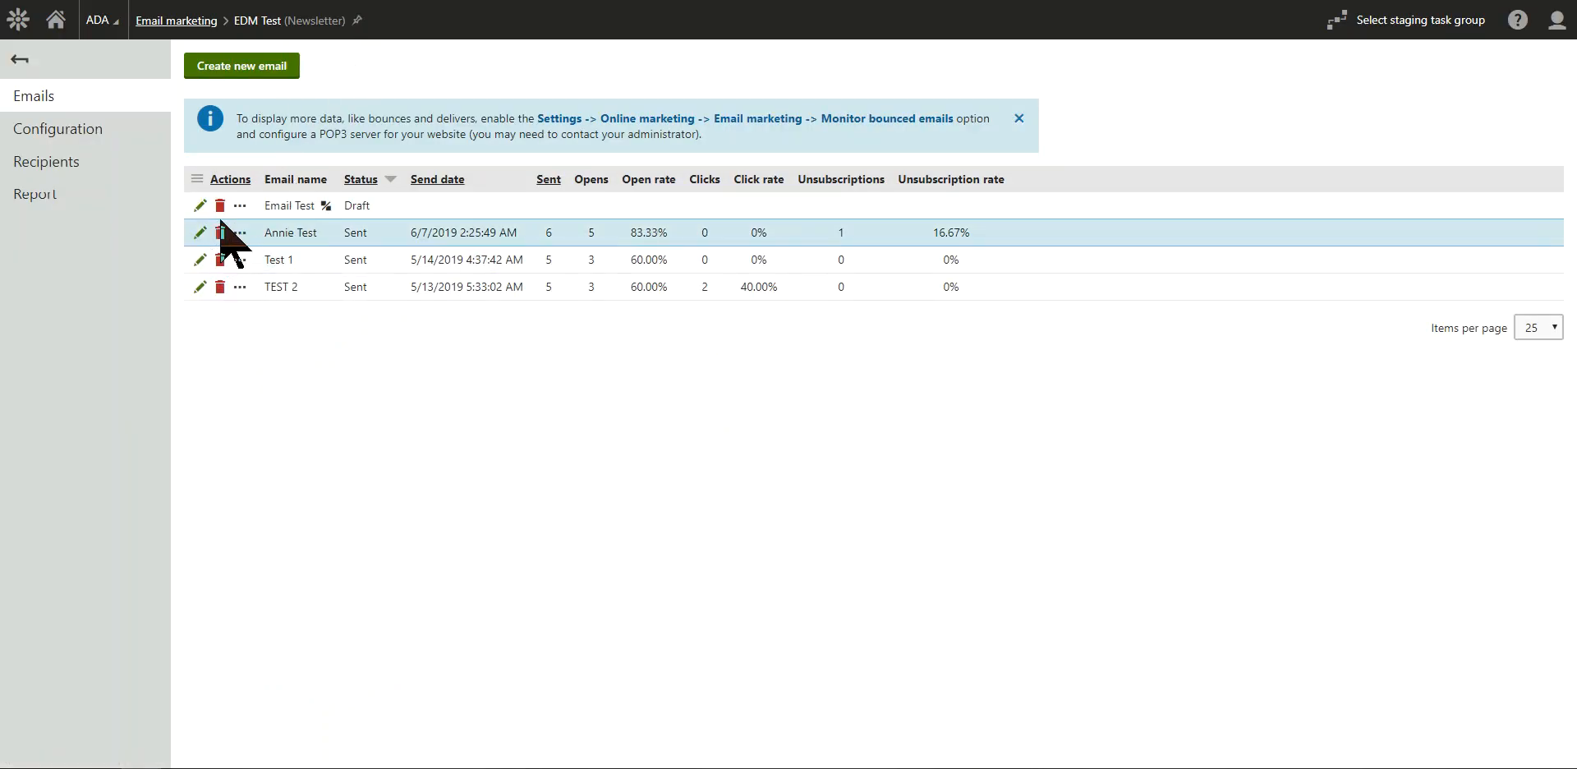
# Step: Reopen the Email Test draft for editing from the EDM Test email list and review the original variant's news, resources, series and download sections
pyautogui.click(199, 206)
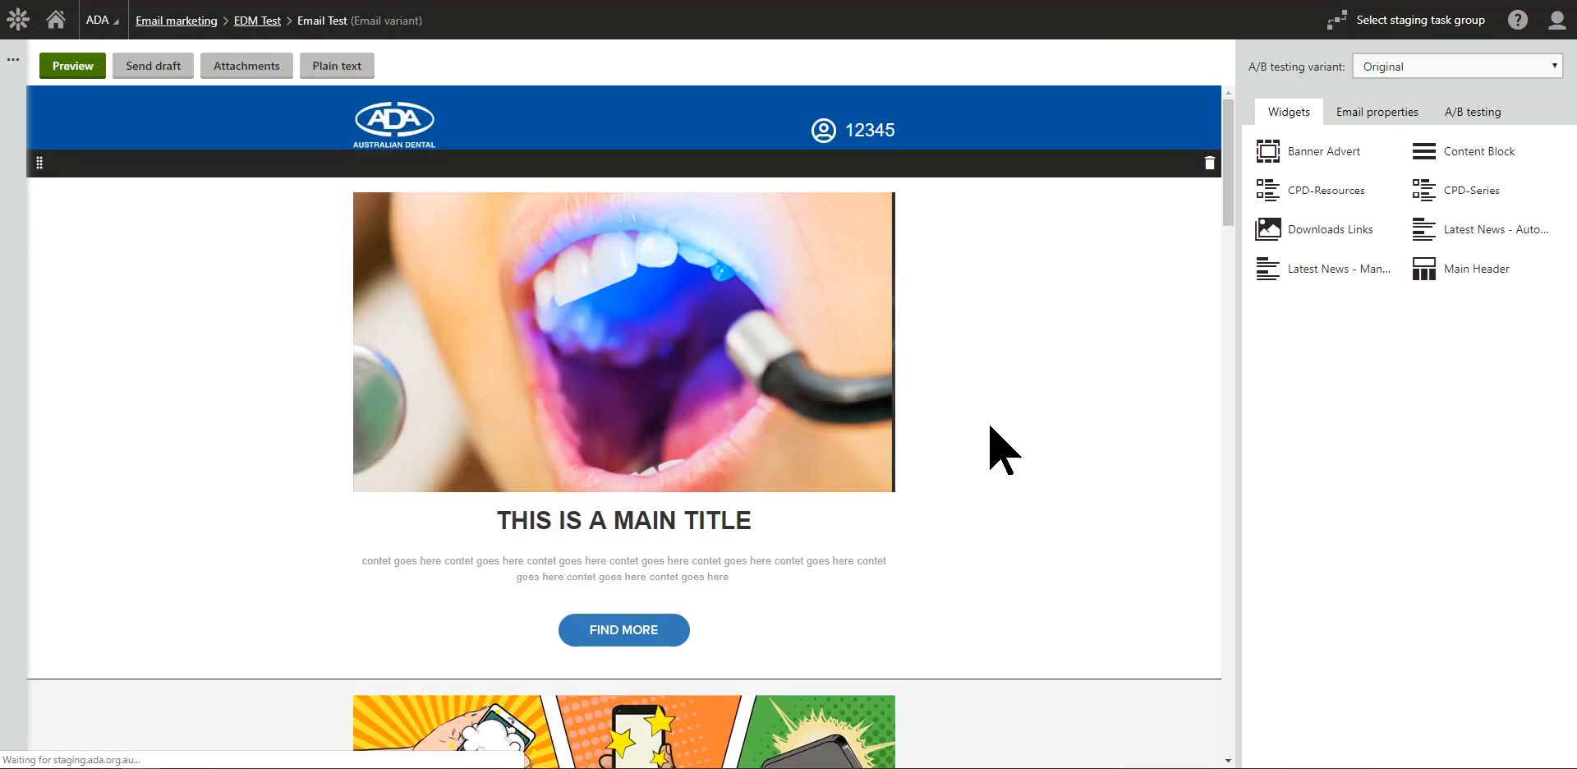
pyautogui.scroll(-10, 940, 493)
pyautogui.scroll(-4, 427, 147)
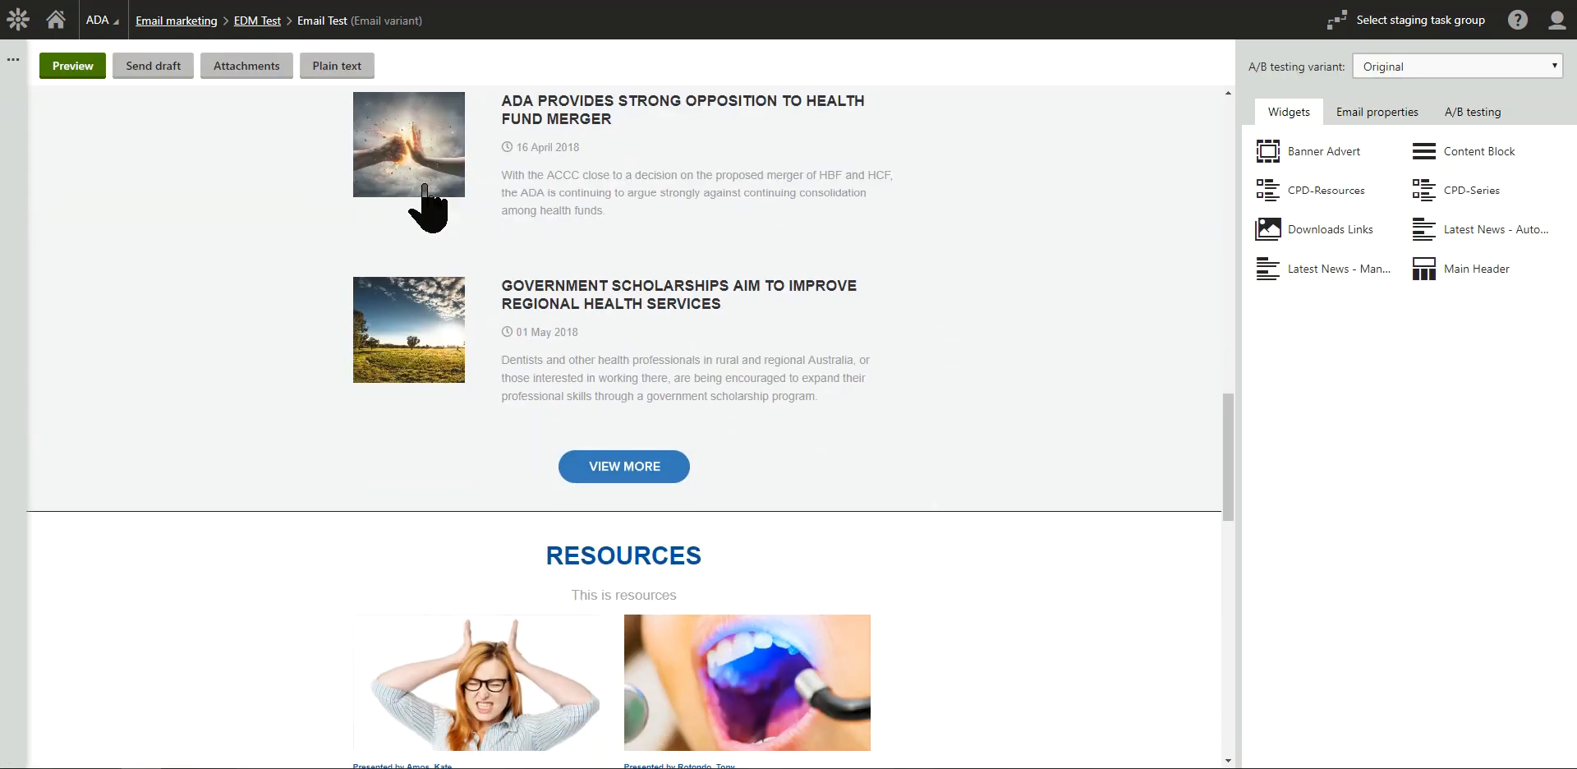
pyautogui.scroll(-7, 656, 465)
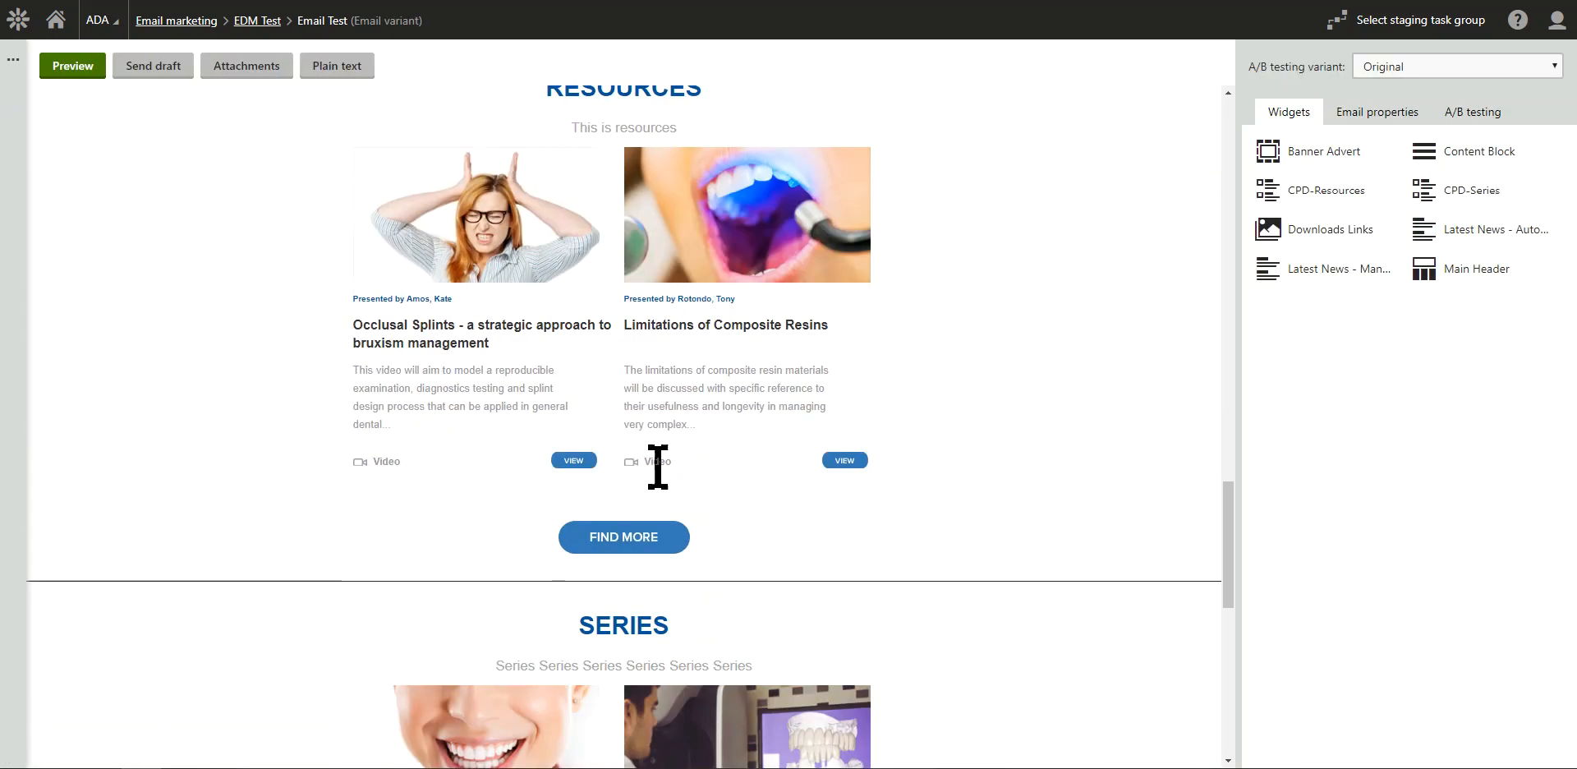
pyautogui.scroll(-5, 637, 468)
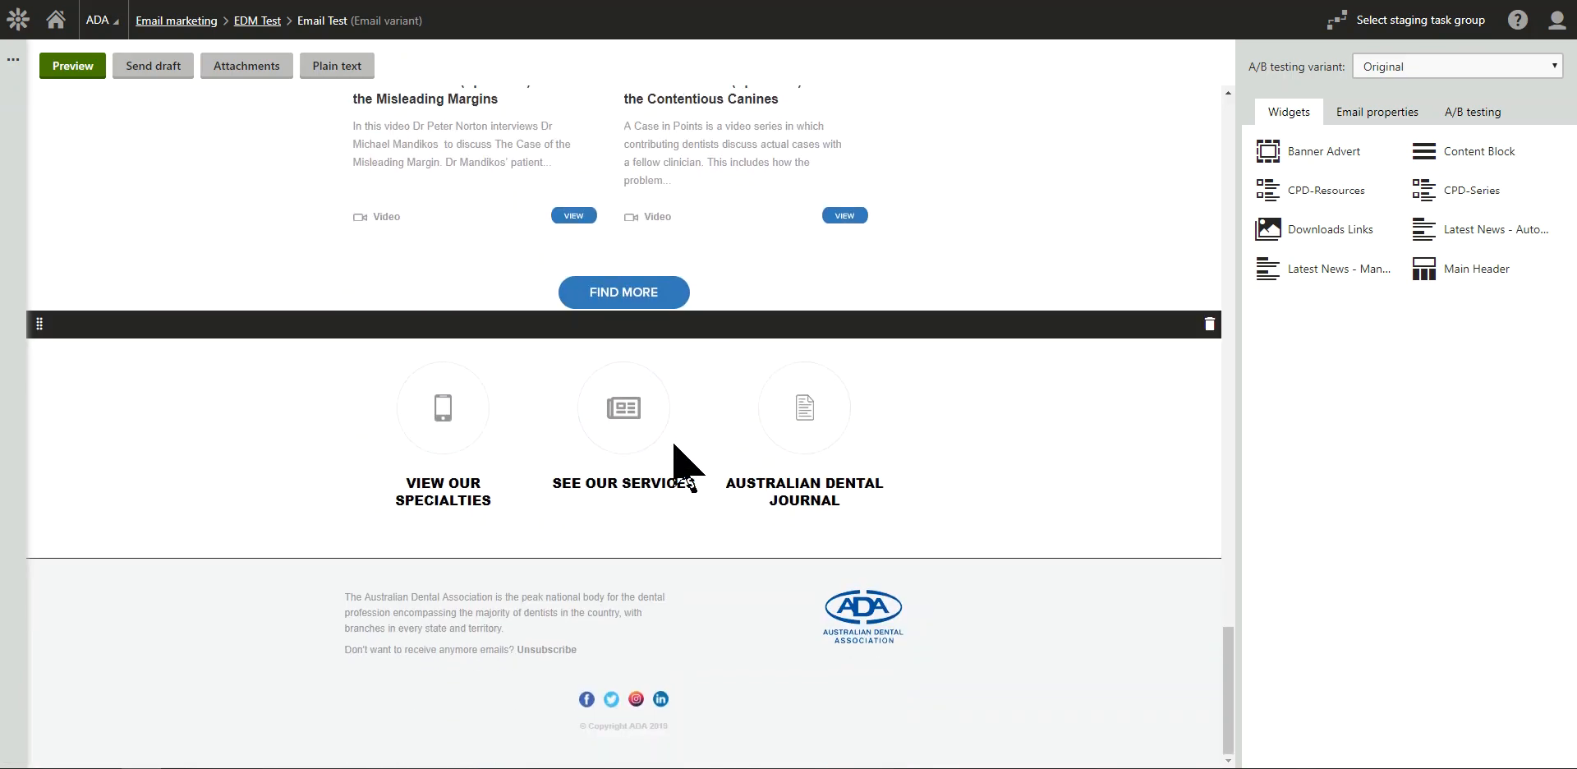
pyautogui.scroll(15, 673, 443)
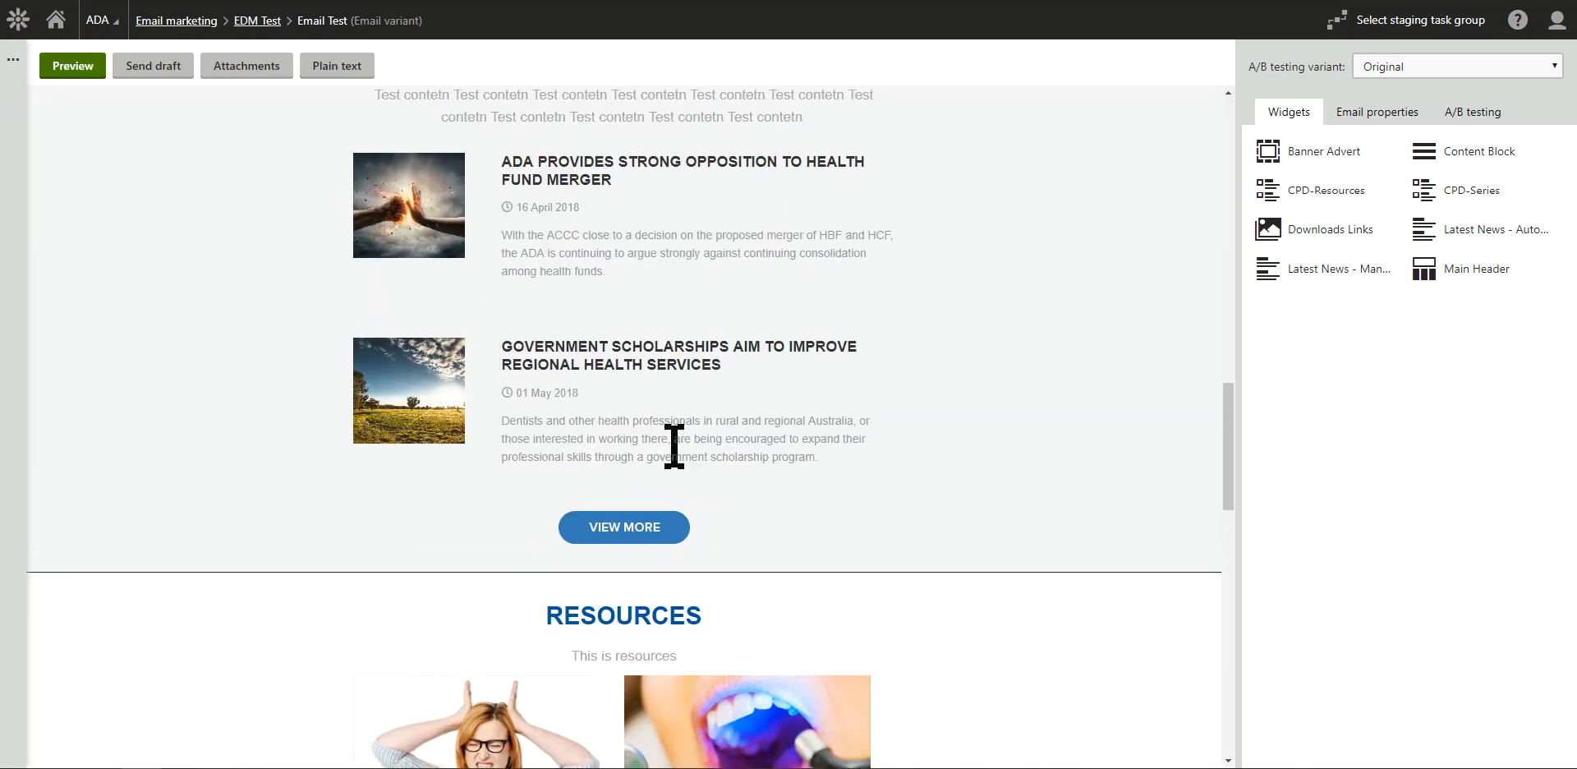
# Step: Review the whole layout of the original variant, from the main header through latest news and resources to the series section
pyautogui.scroll(5, 673, 445)
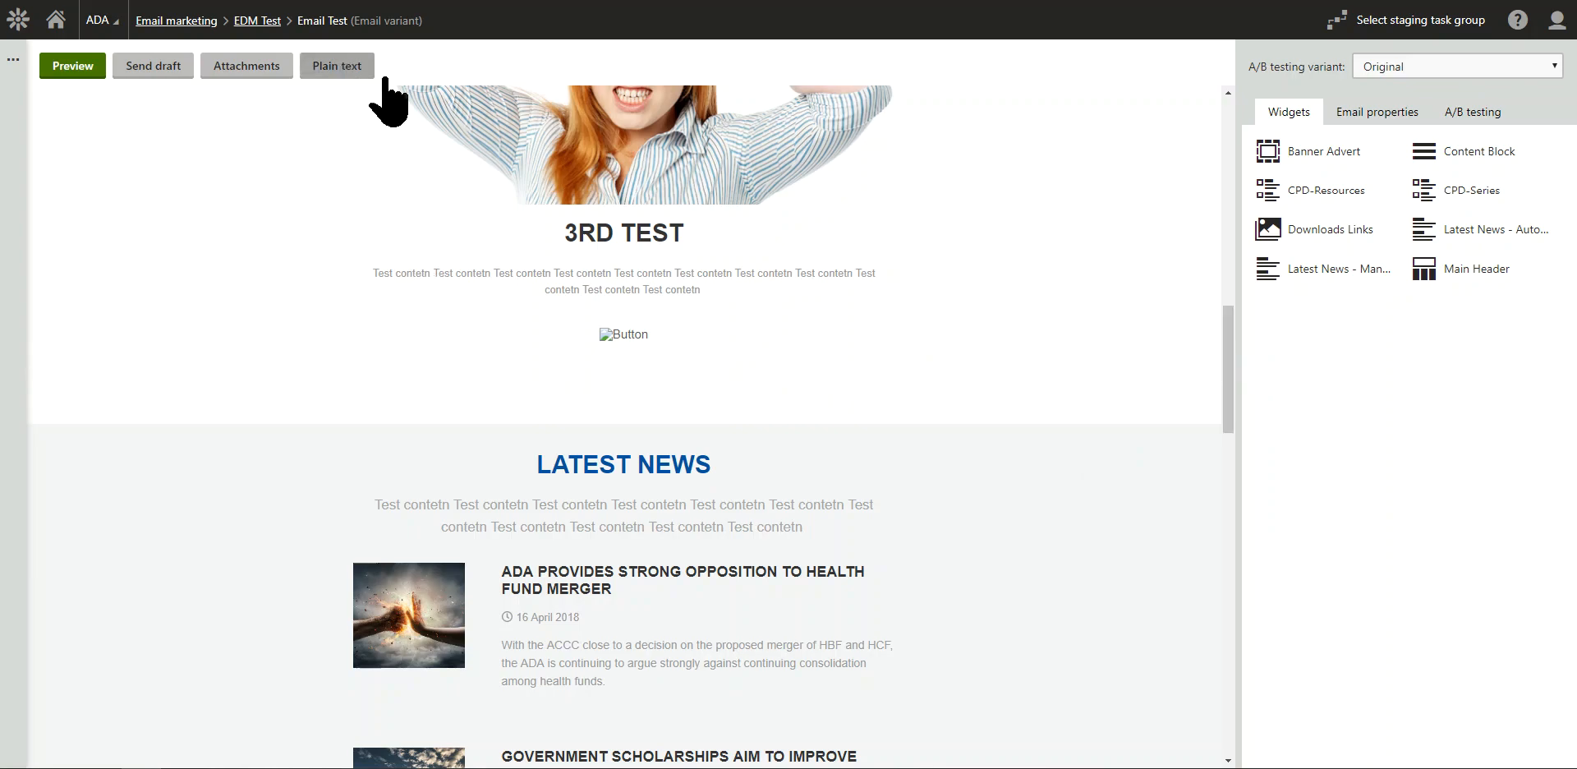
pyautogui.moveTo(1228, 328); pyautogui.dragTo(1225, 131)
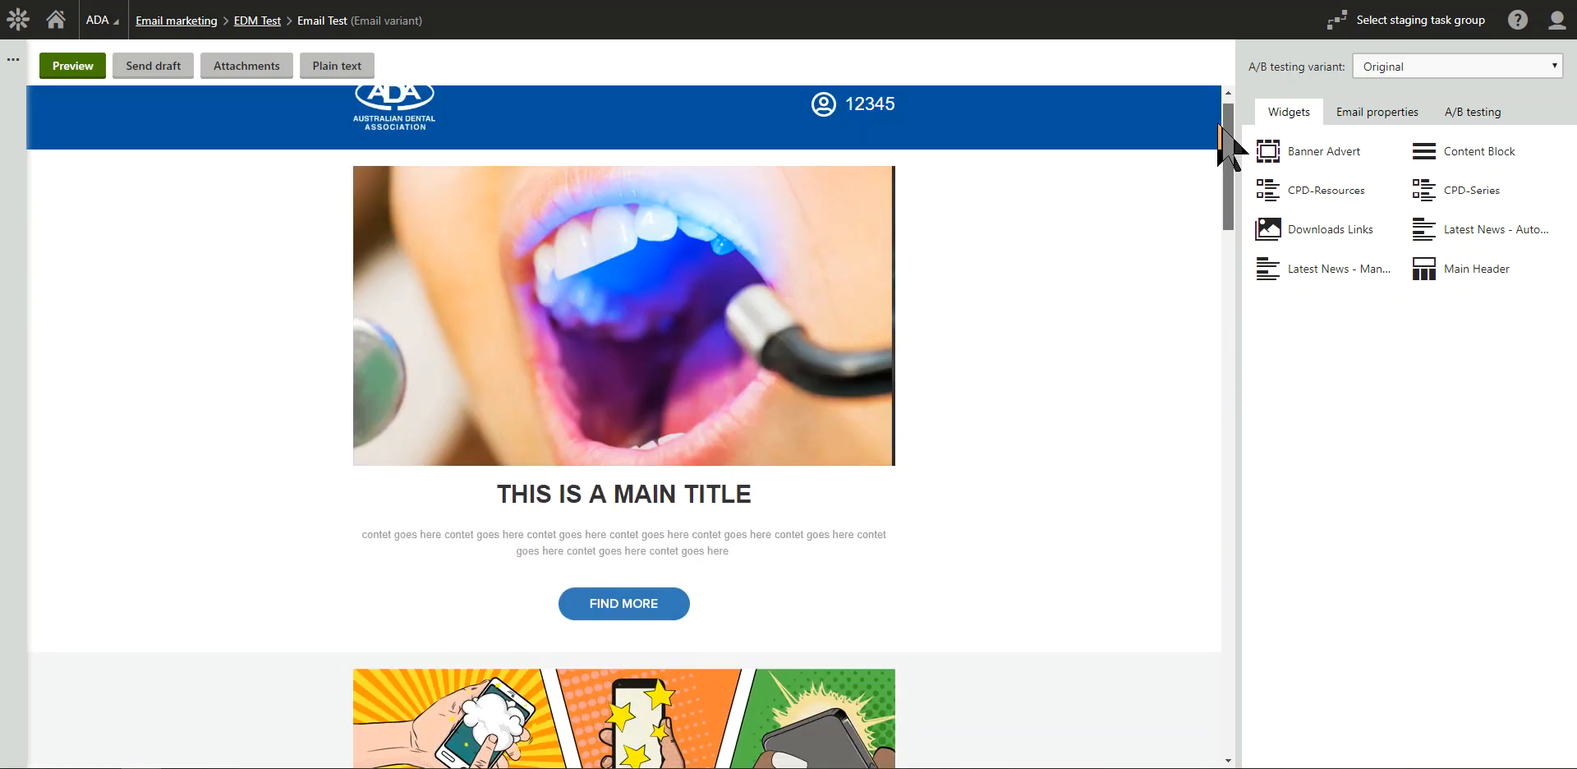
pyautogui.scroll(-1, 585, 286)
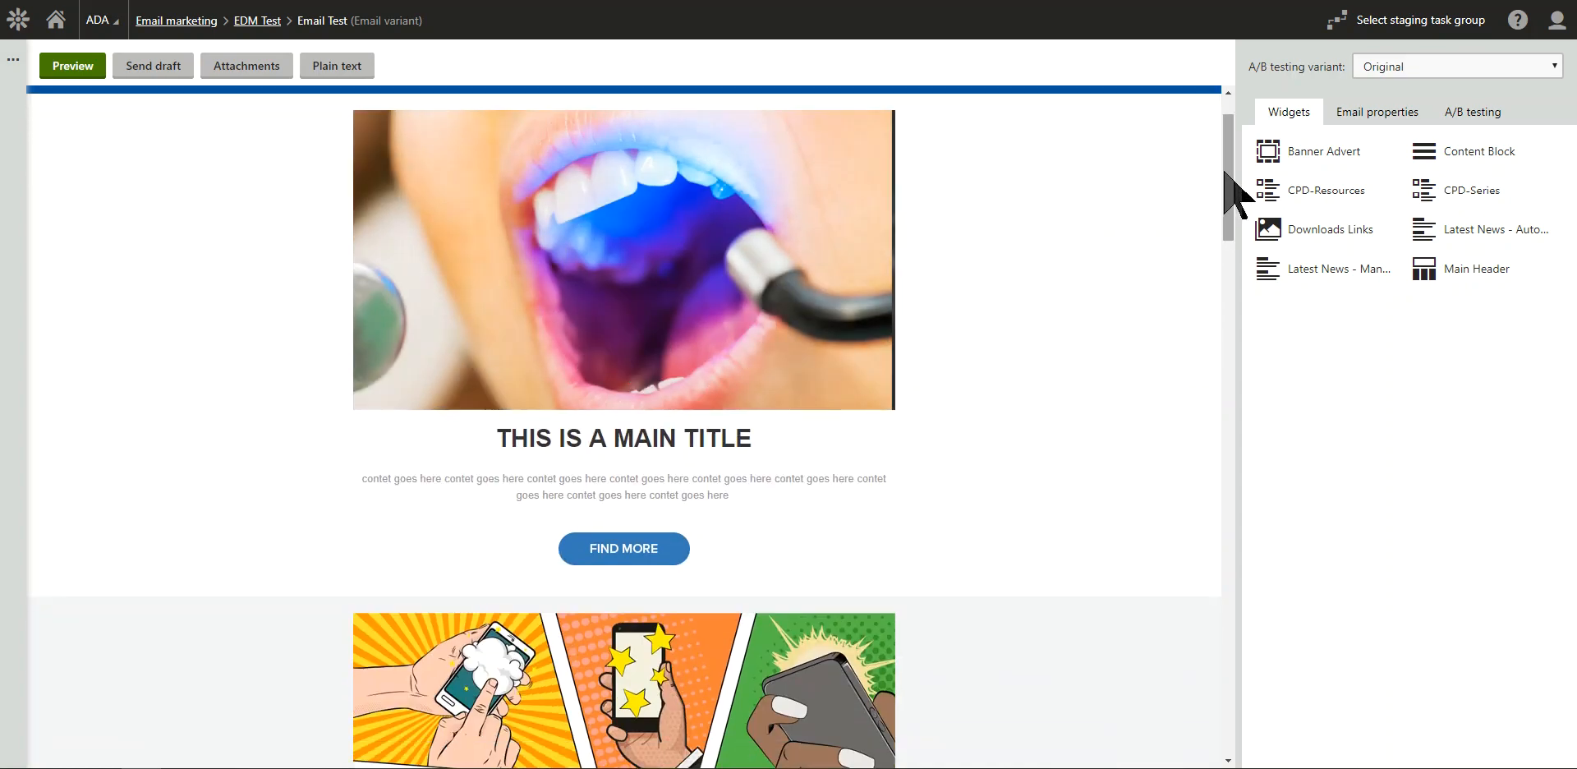
pyautogui.scroll(-4, 1227, 234)
pyautogui.scroll(-12, 1222, 238)
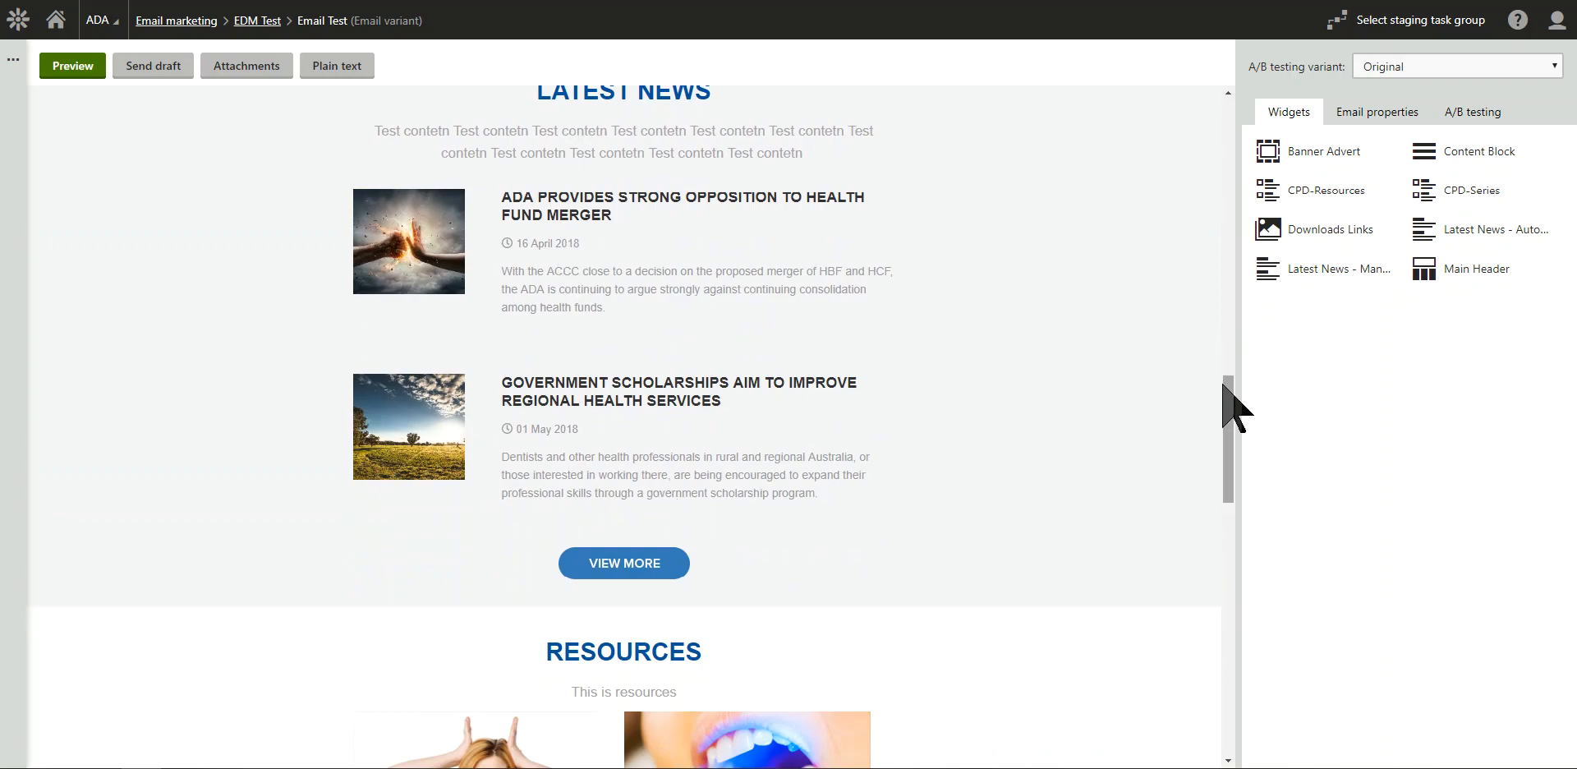
pyautogui.scroll(-5, 1236, 473)
pyautogui.moveTo(1229, 488); pyautogui.dragTo(1228, 564)
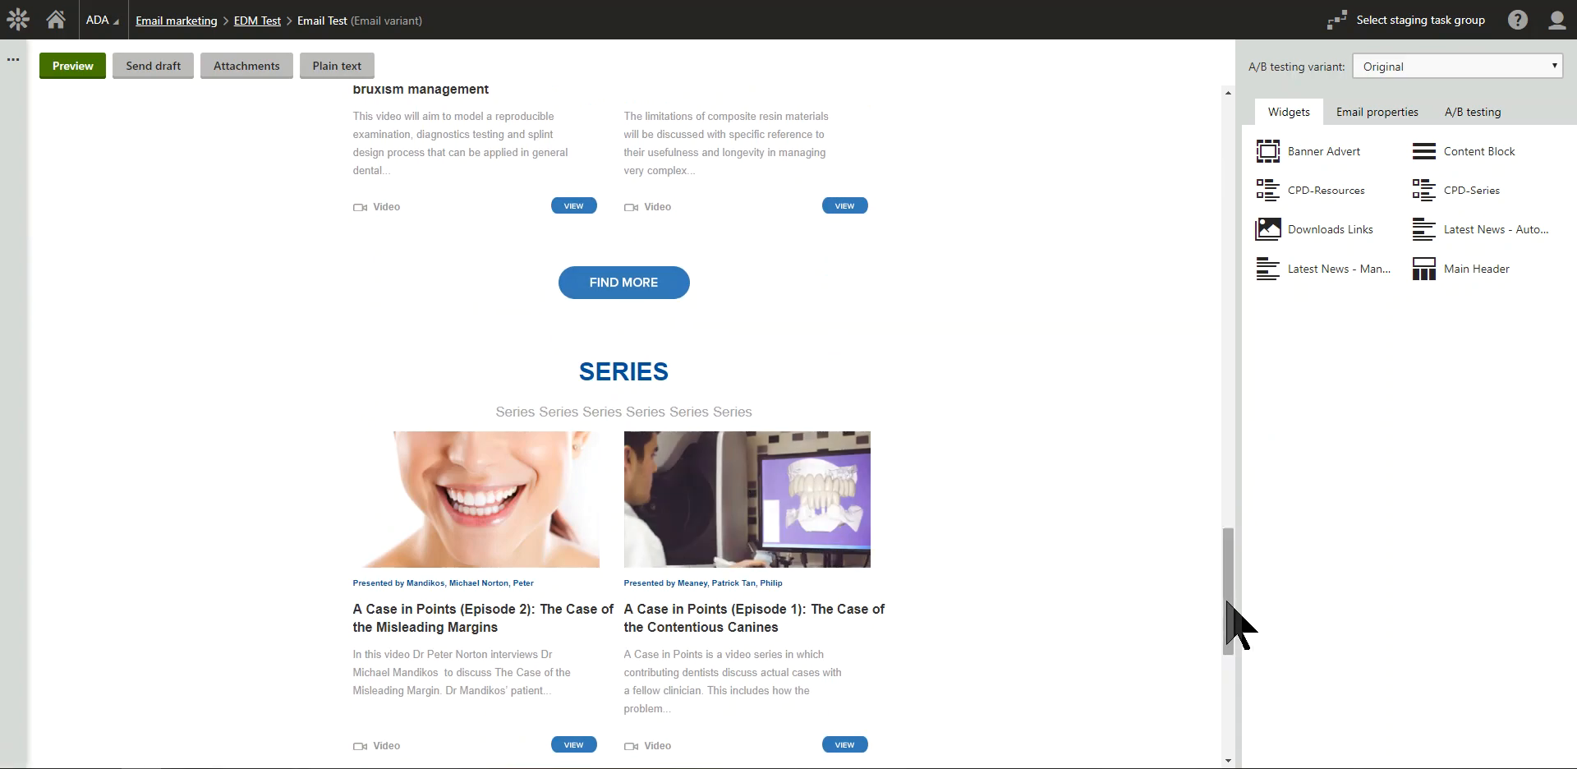
pyautogui.moveTo(1228, 603); pyautogui.dragTo(1187, 125)
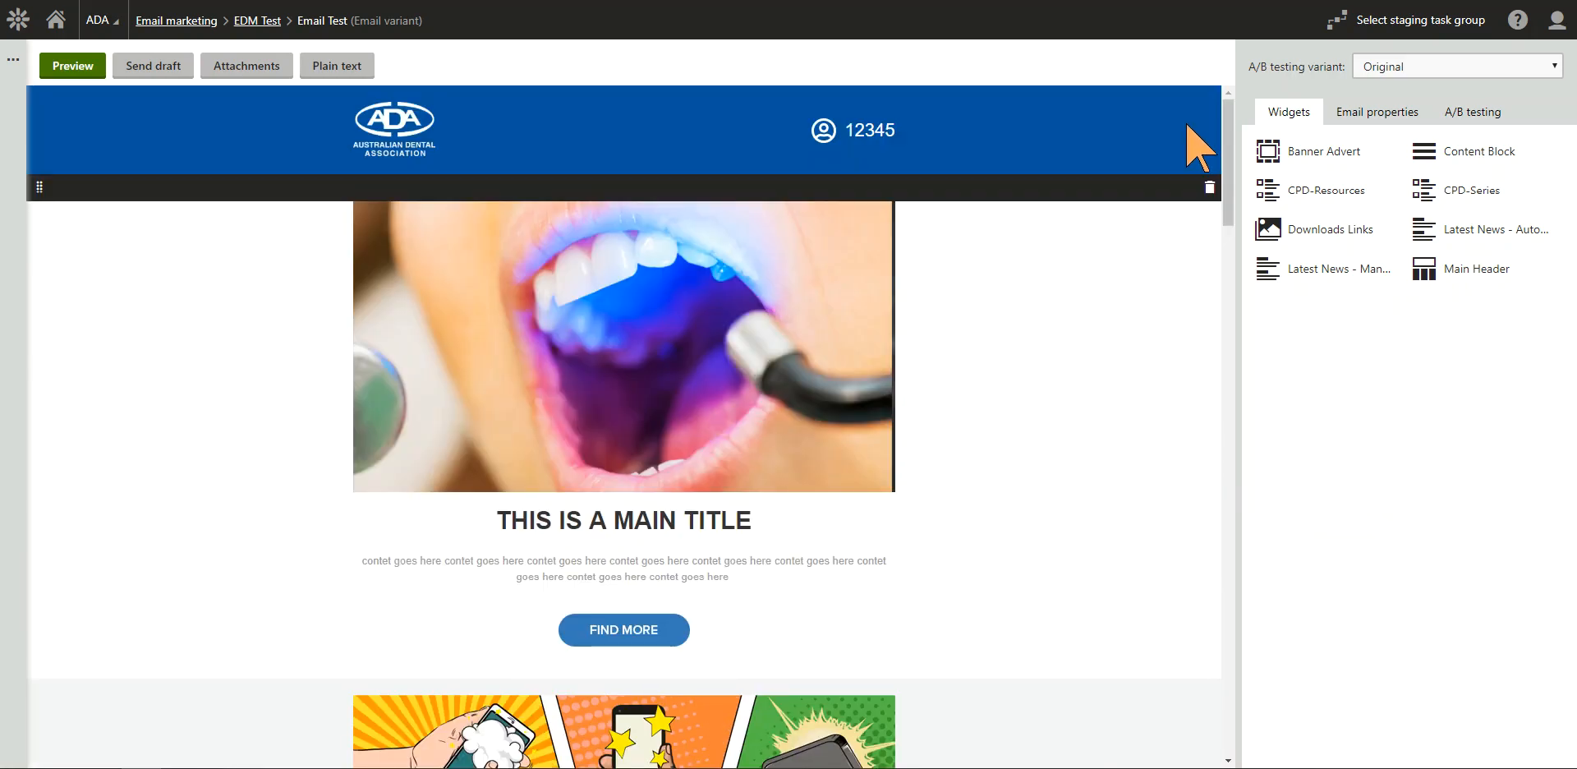